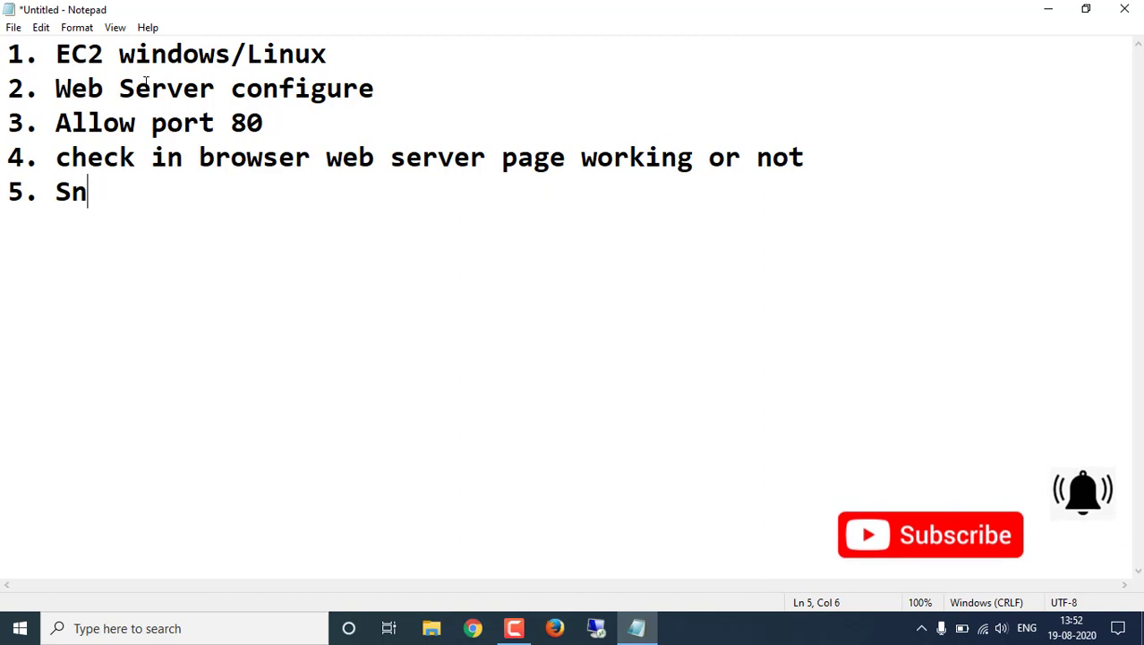
Replace the unfinished fifth list item's text with "Take the snapshot for ec2"
{"action": "key", "text": "BackSpace"}
{"action": "key", "text": "BackSpace"}
{"action": "type", "text": "Take the sn"}
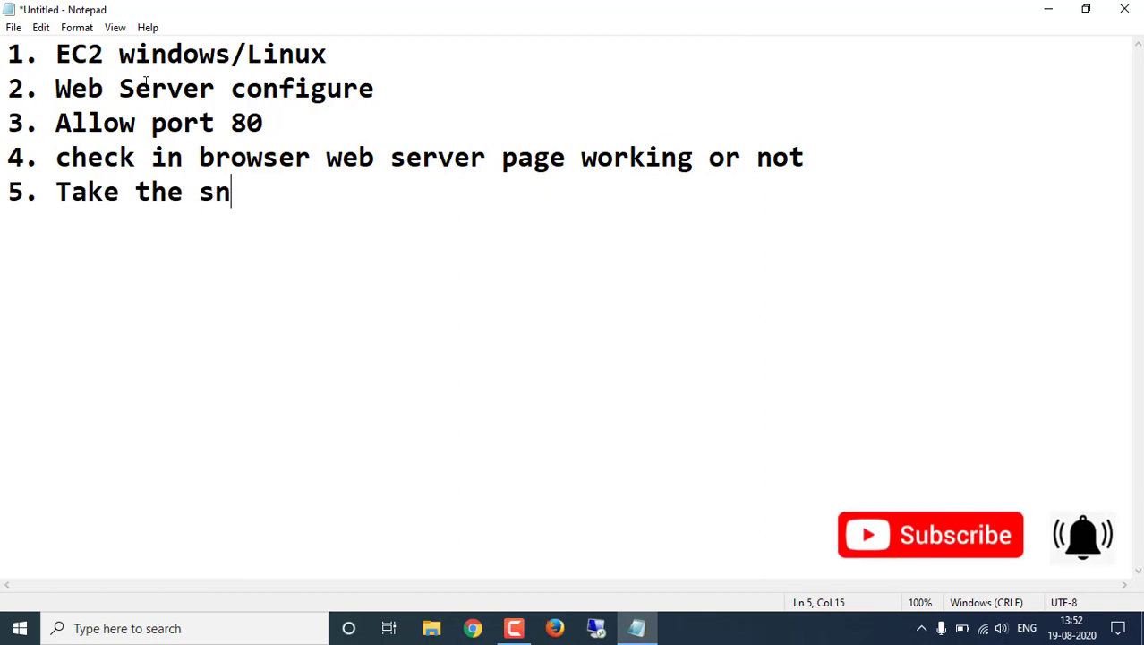
{"action": "type", "text": "apshot for ec2"}
{"action": "key", "text": "Return"}
{"action": "key", "text": "Return"}
Add the sixth list item, "6. Create Volume from Snapshot", on its own line
{"action": "type", "text": "6. "}
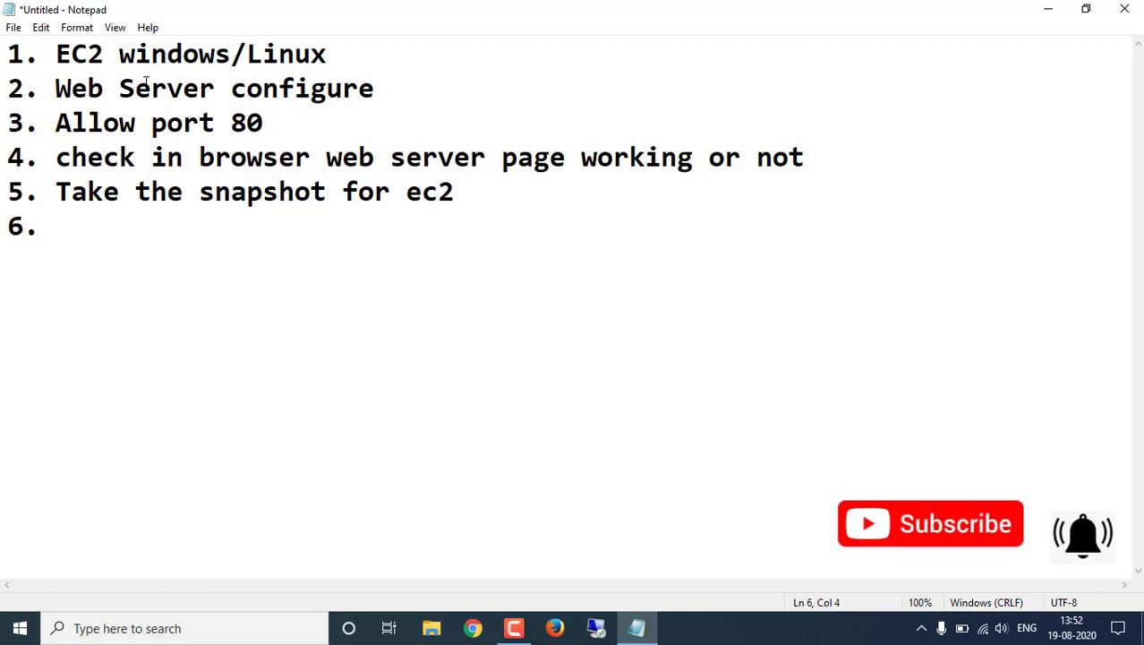
{"action": "type", "text": "Create"}
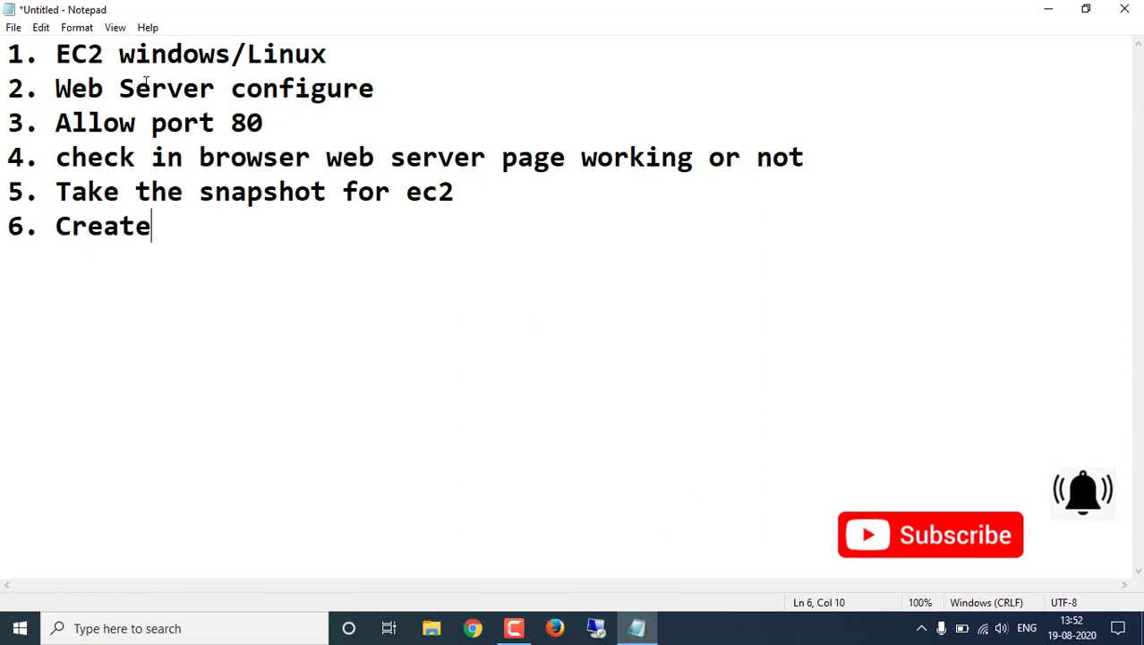
{"action": "type", "text": " Volu"}
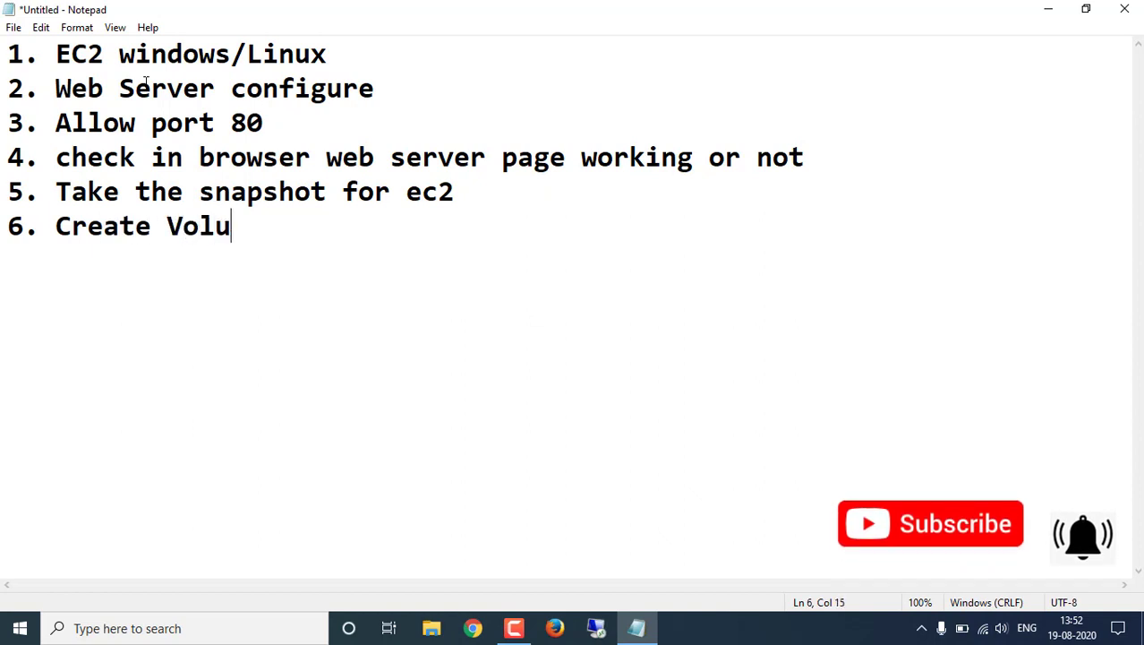
{"action": "type", "text": "me from "}
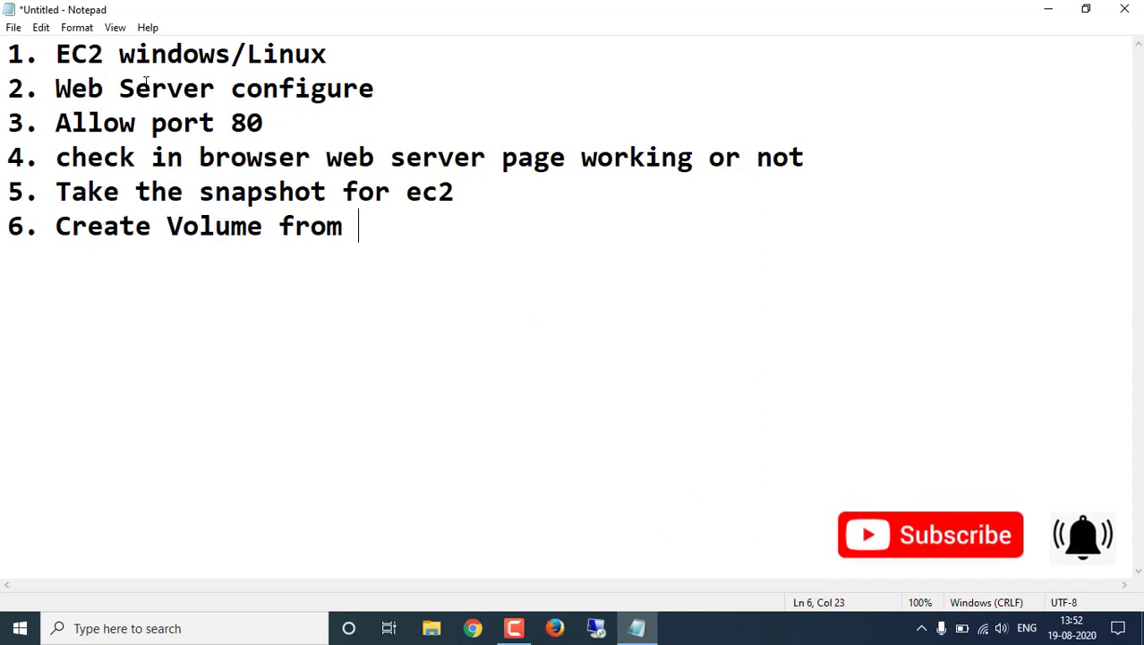
{"action": "type", "text": "Snapsg"}
{"action": "key", "text": "BackSpace"}
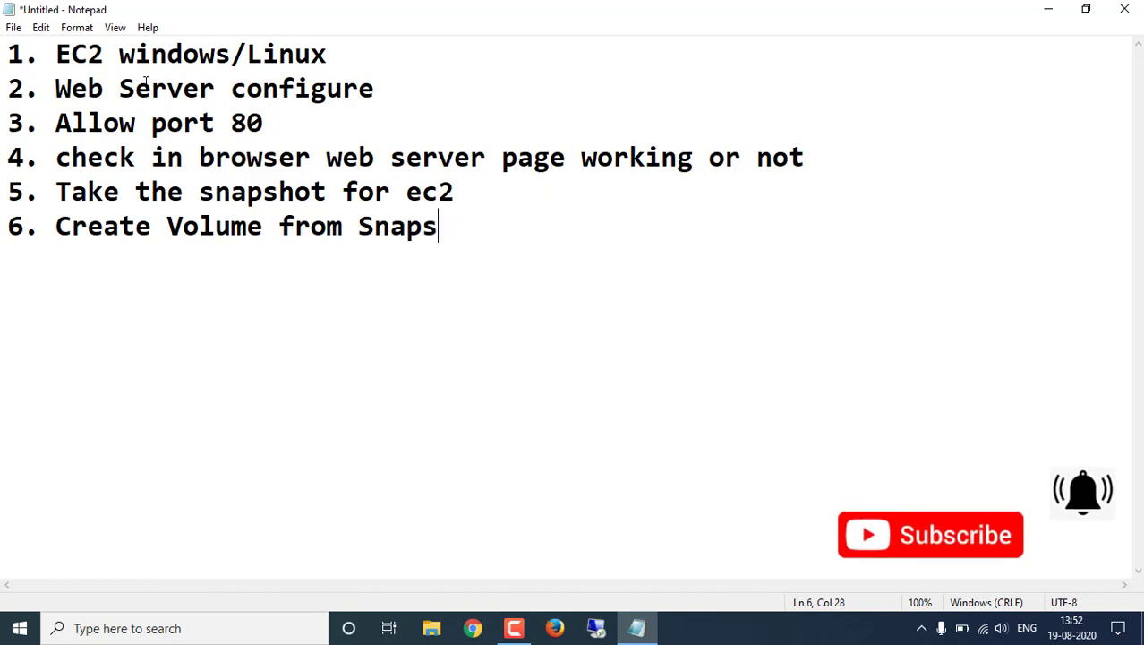
{"action": "type", "text": "hjo"}
{"action": "key", "text": "BackSpace"}
{"action": "key", "text": "BackSpace"}
{"action": "type", "text": "ot"}
{"action": "key", "text": "Return"}
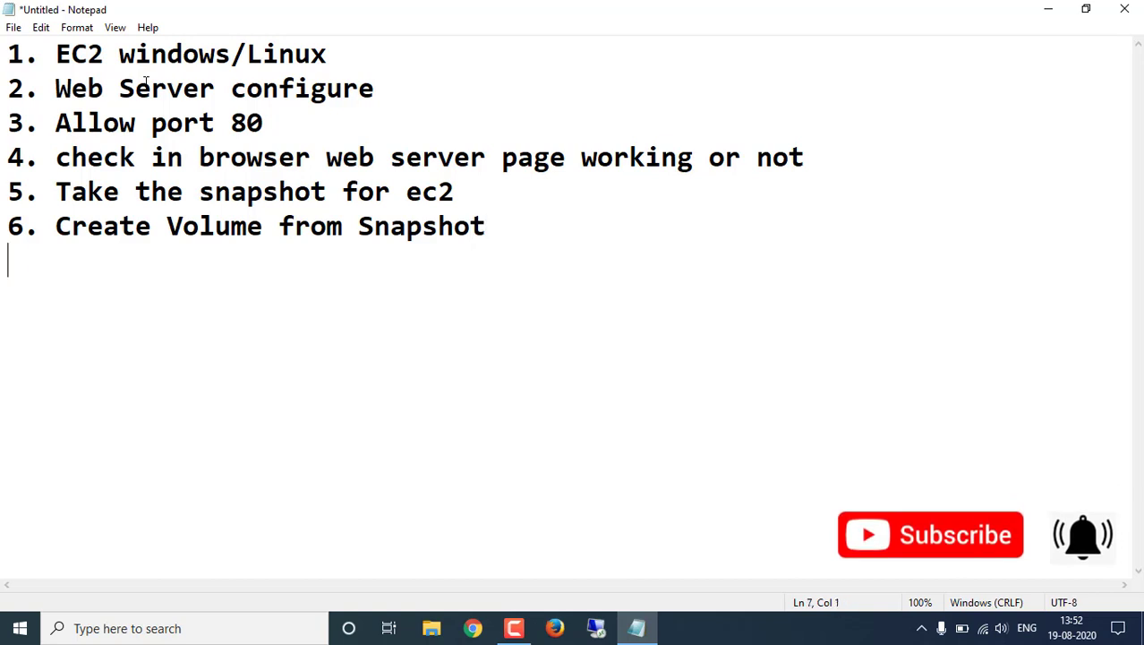
Add the seventh list item, "7. Stop the ec2 instance", and begin the line numbered 8
{"action": "type", "text": "7. "}
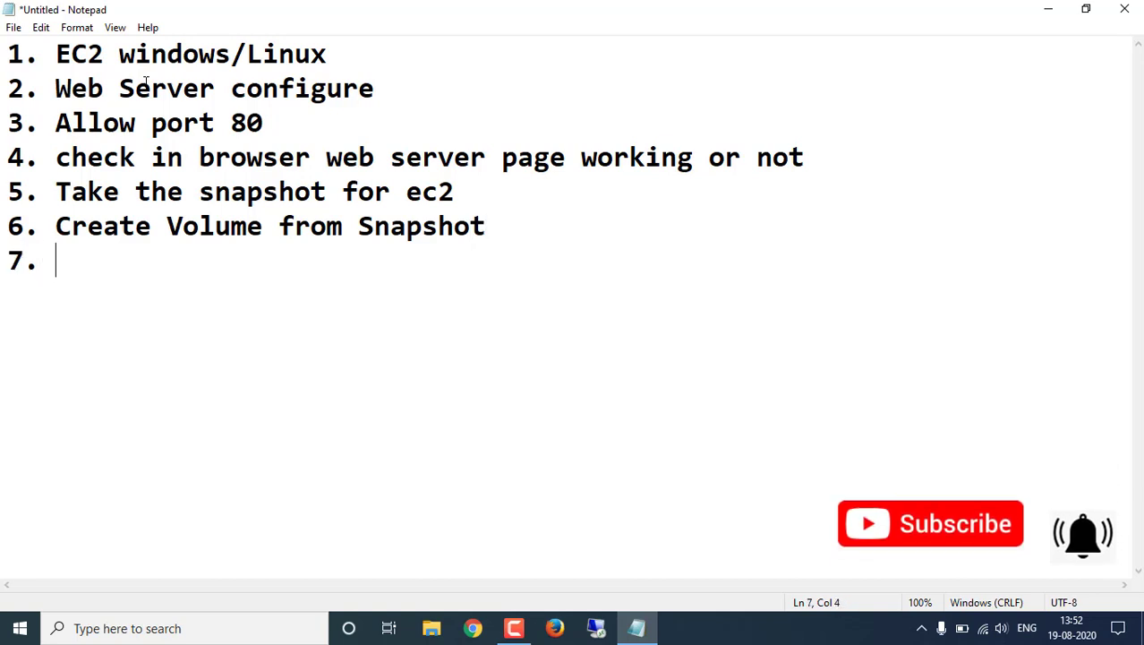
{"action": "type", "text": "Stop"}
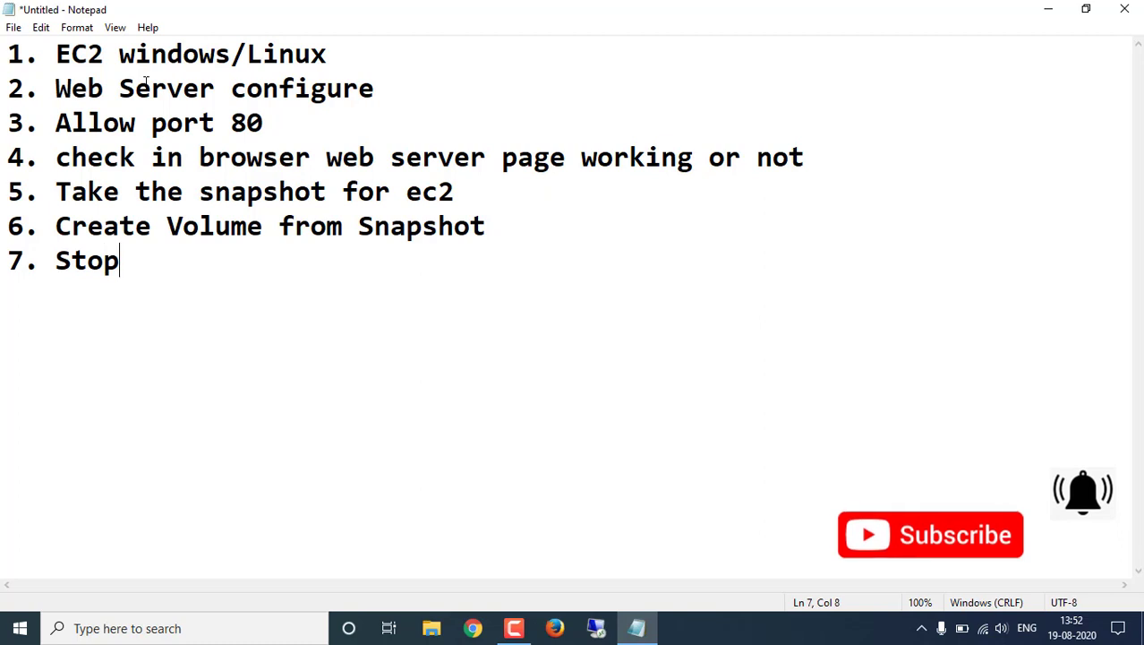
{"action": "type", "text": " the ec"}
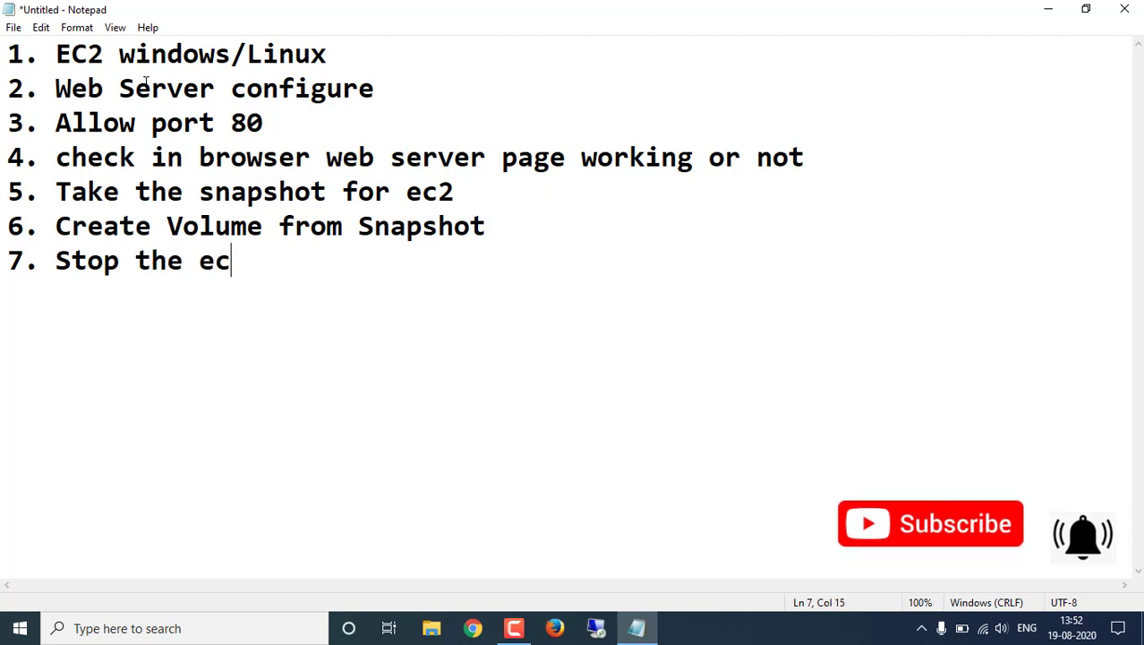
{"action": "type", "text": "2 insta"}
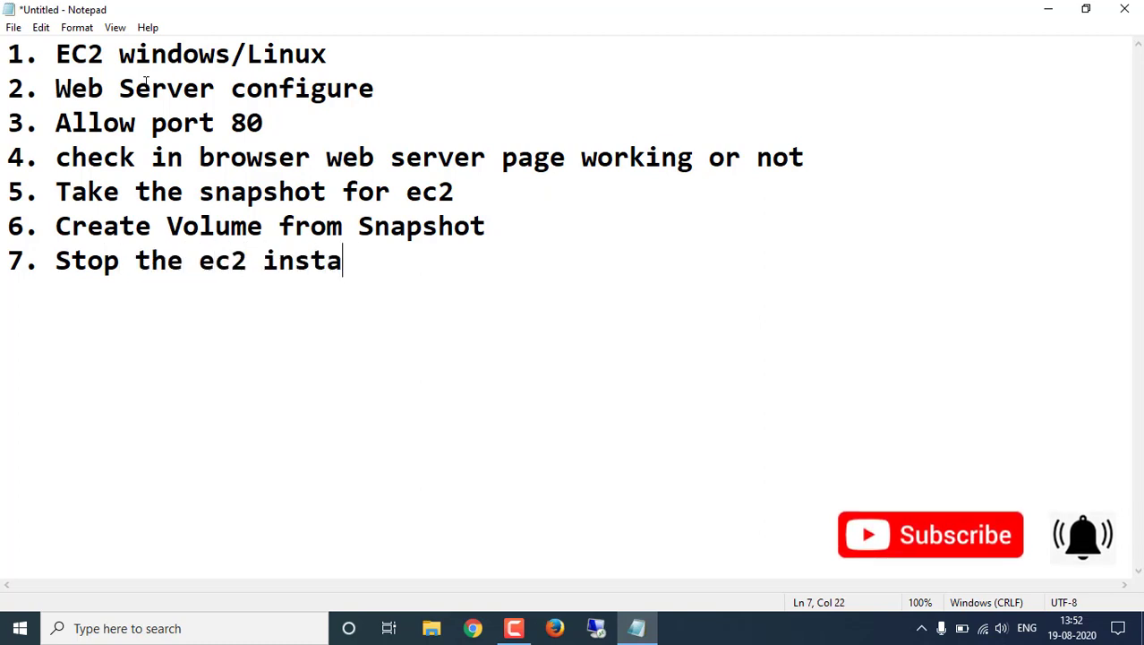
{"action": "type", "text": "nce 8"}
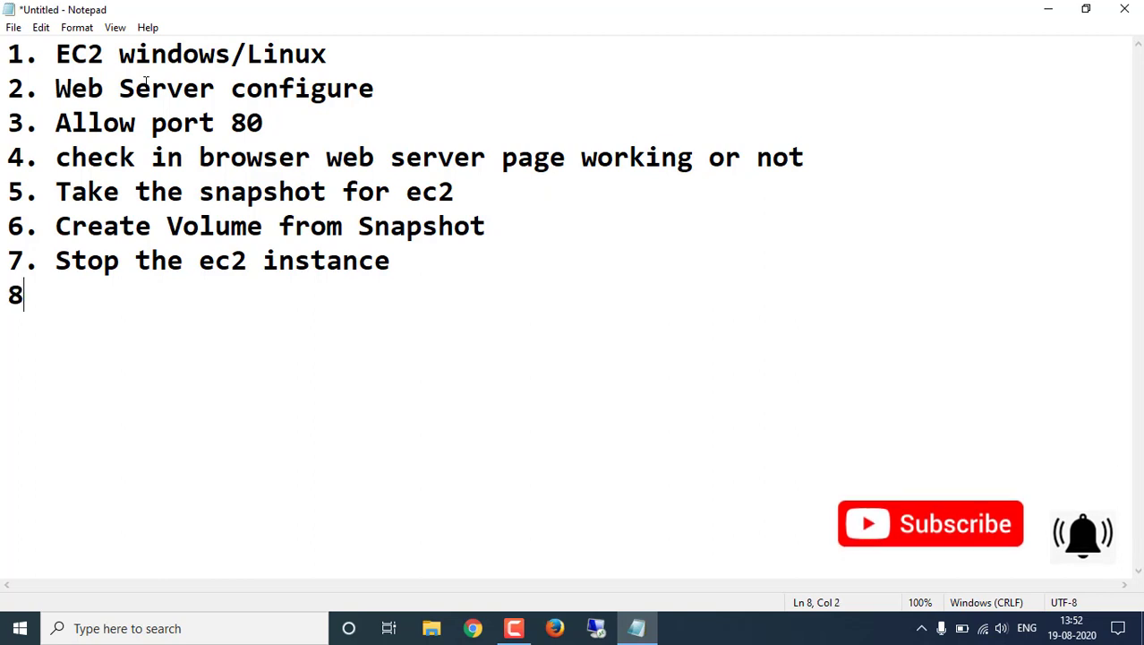
Complete list item 8 as "Detach the current root volume" and begin the line numbered 9
{"action": "type", "text": ". Detach the curr"}
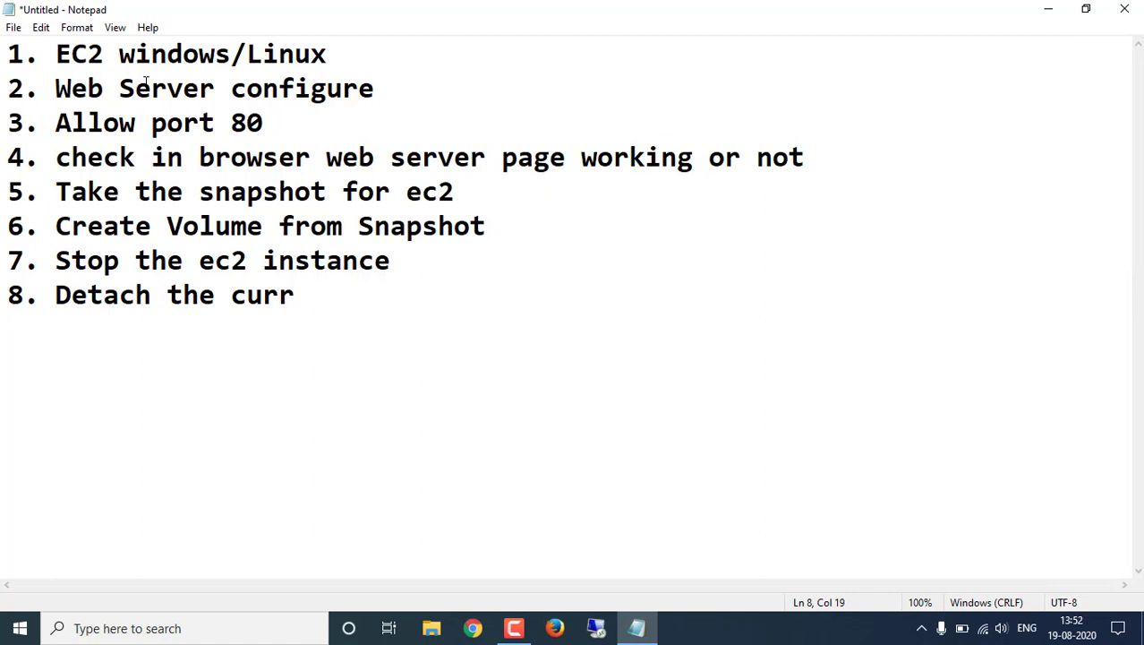
{"action": "type", "text": "ent roo"}
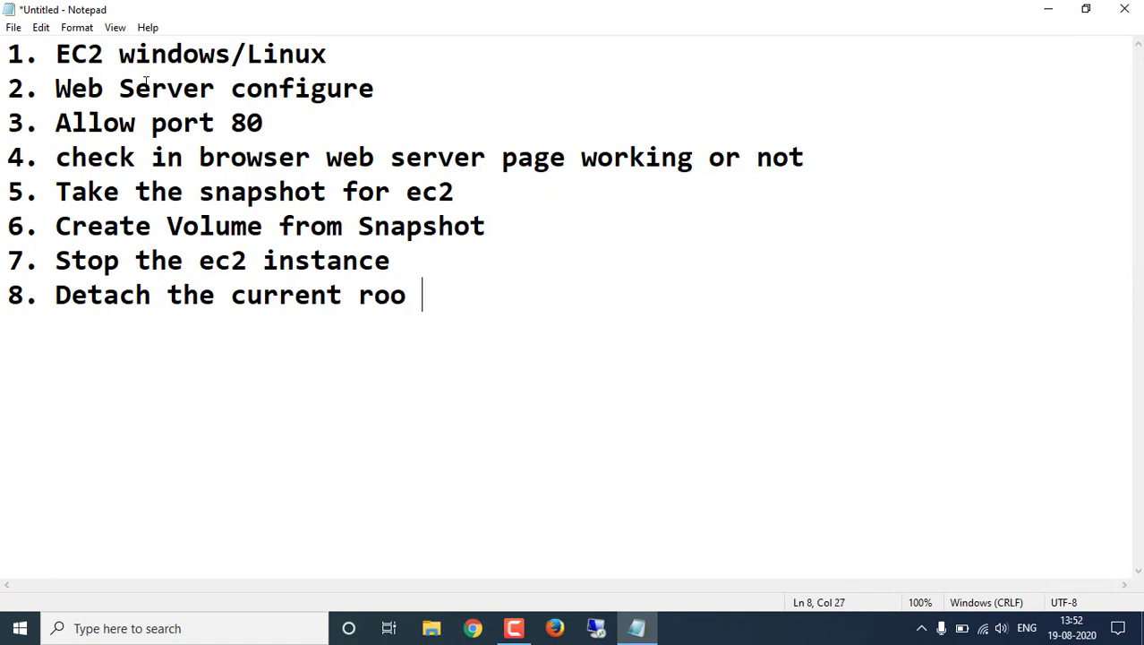
{"action": "type", "text": "t volume"}
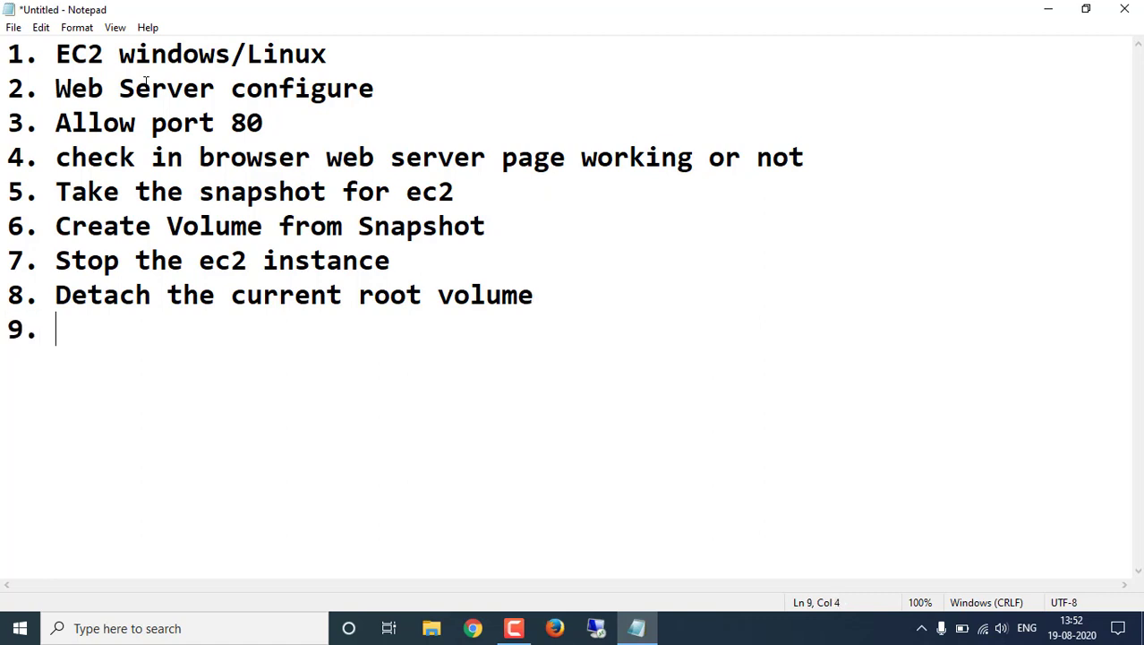
Write list item 9 as "attached new volume created from snapshot and start ec2 and check"
{"action": "type", "text": "S"}
{"action": "key", "text": "BackSpace"}
{"action": "type", "text": "attached "}
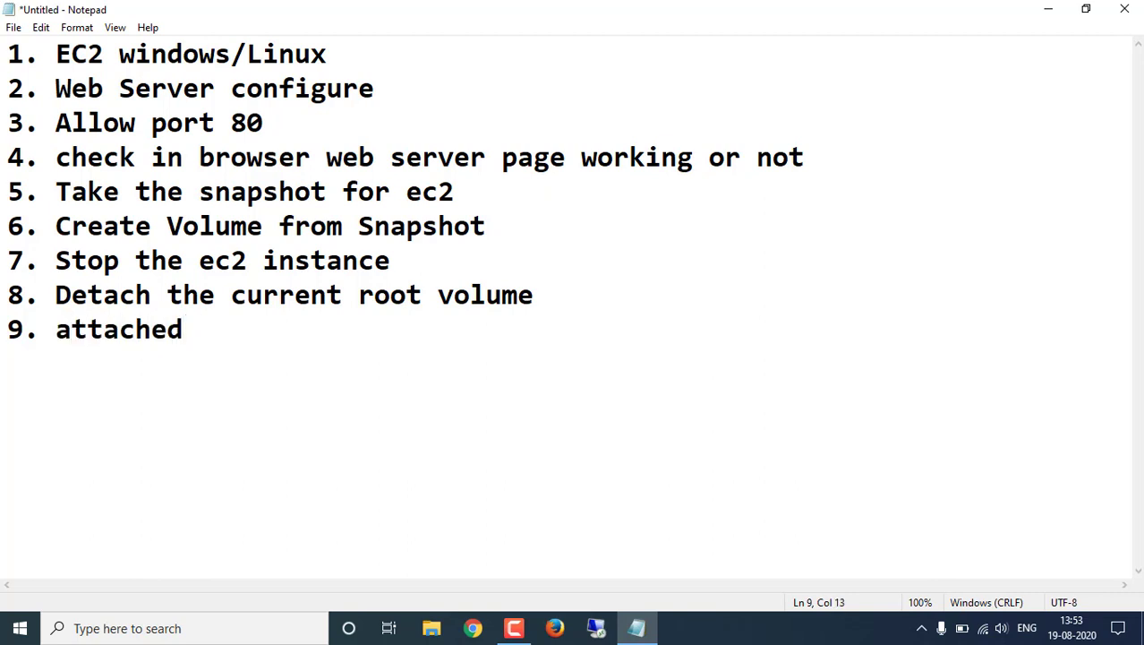
{"action": "type", "text": "new "}
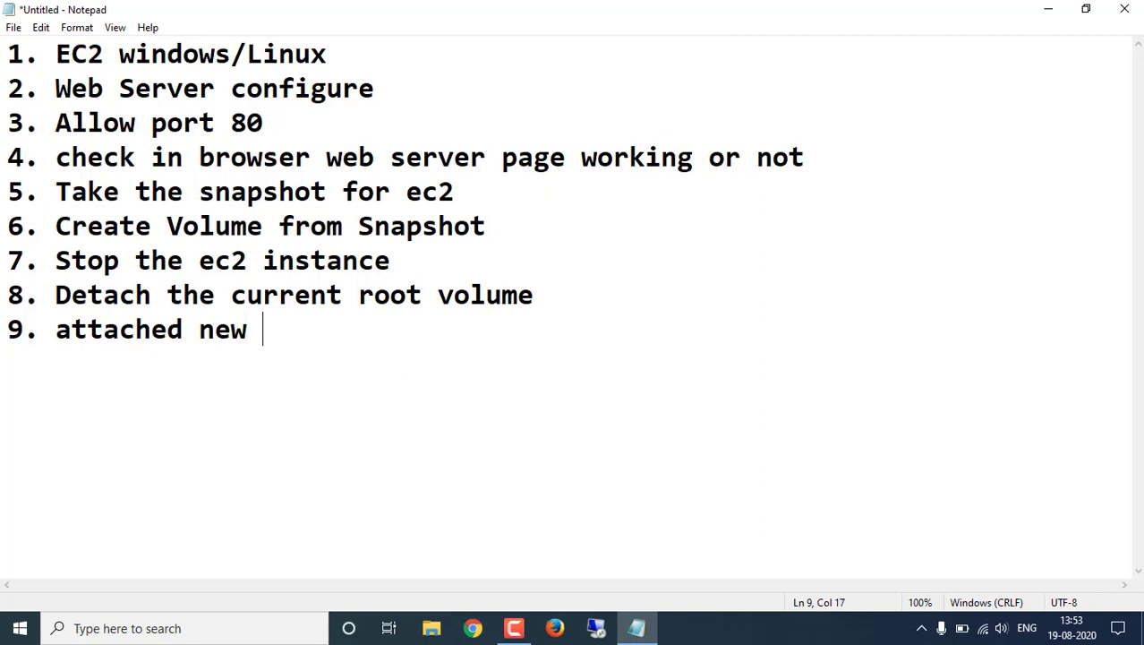
{"action": "type", "text": "volume cr"}
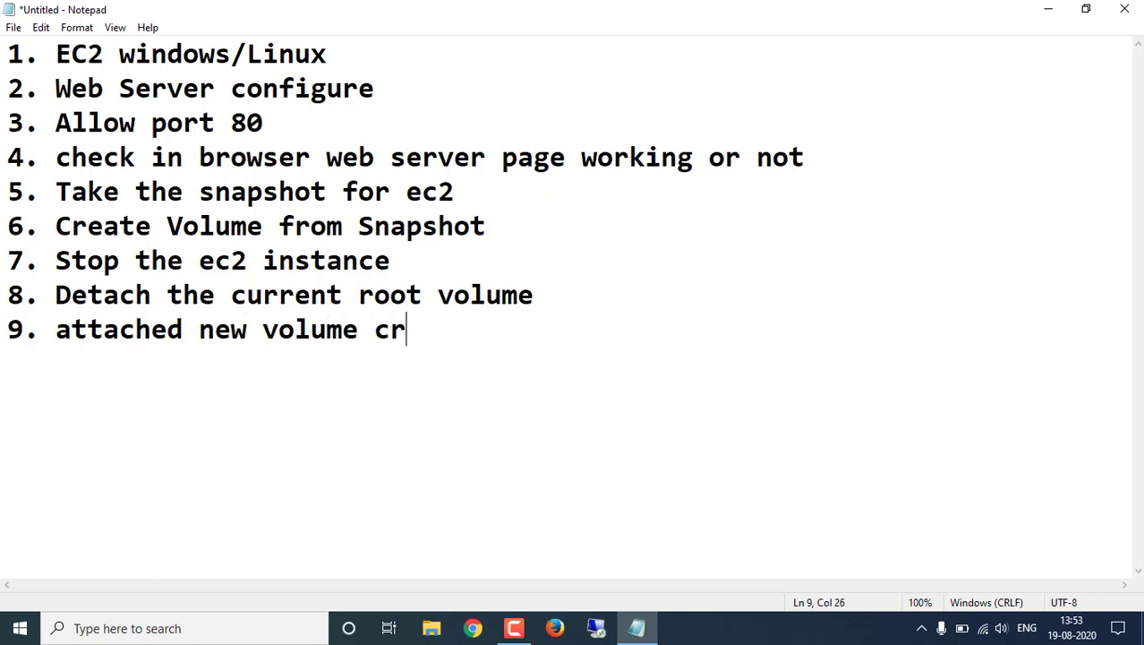
{"action": "type", "text": "eated fr"}
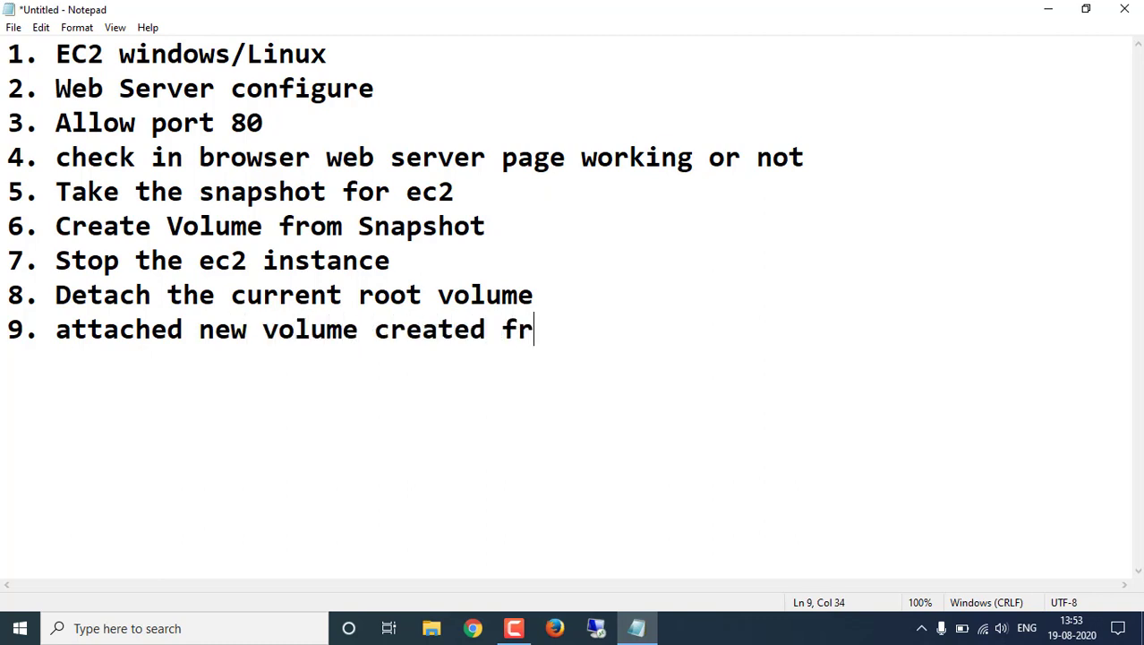
{"action": "type", "text": "om snapshot and start"}
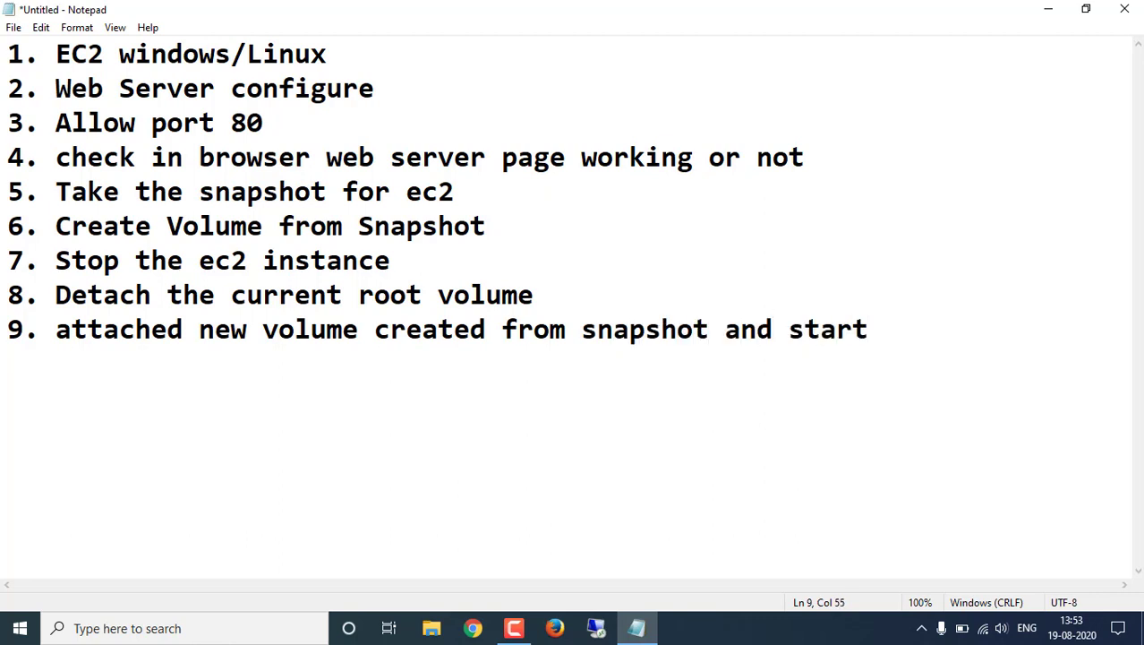
{"action": "type", "text": " ec2 and check"}
{"action": "key", "text": "Return"}
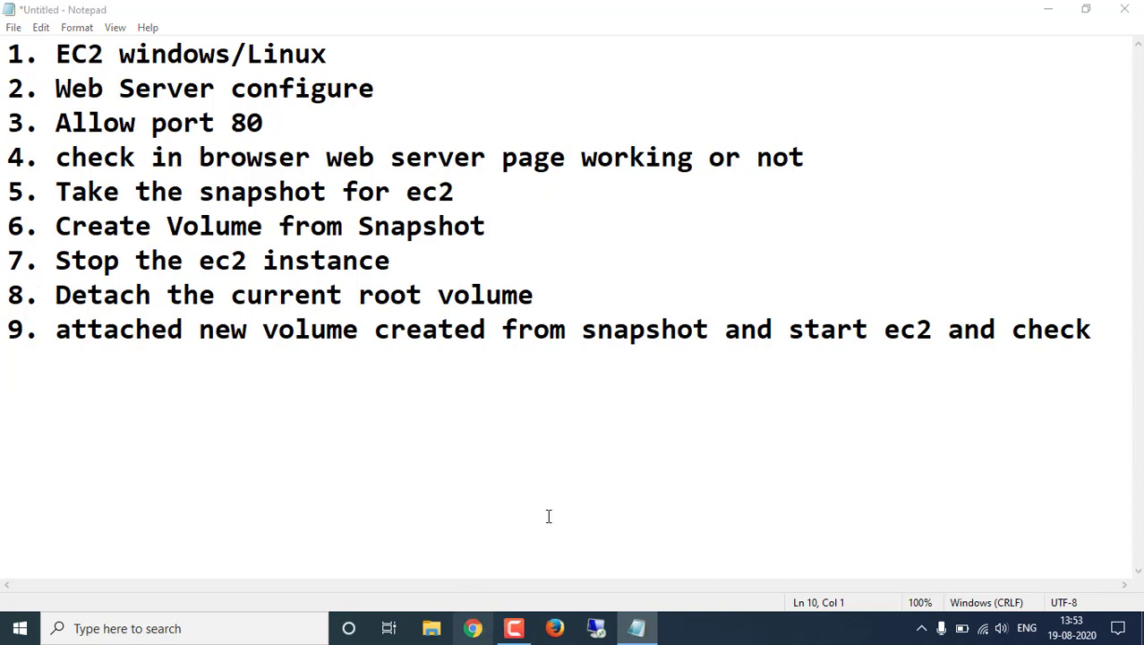
Switch to Chrome, open the bookmarked AWS console and show the EC2 instances list for the Ohio region
{"action": "left_click", "coordinate": [474, 627]}
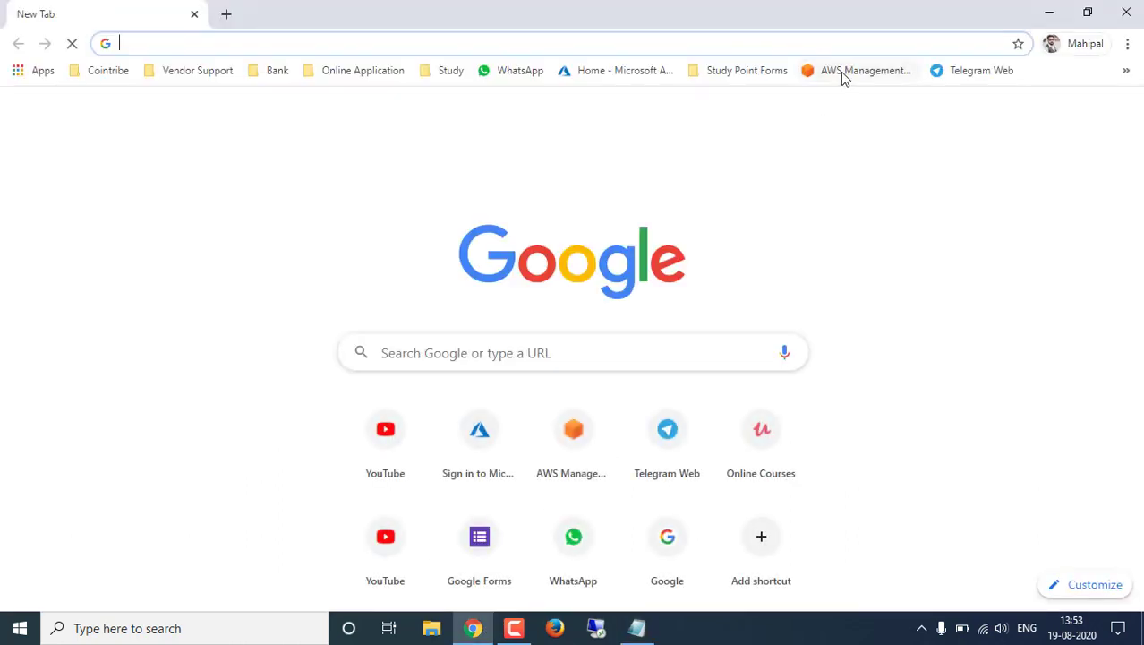
{"action": "left_click", "coordinate": [848, 70]}
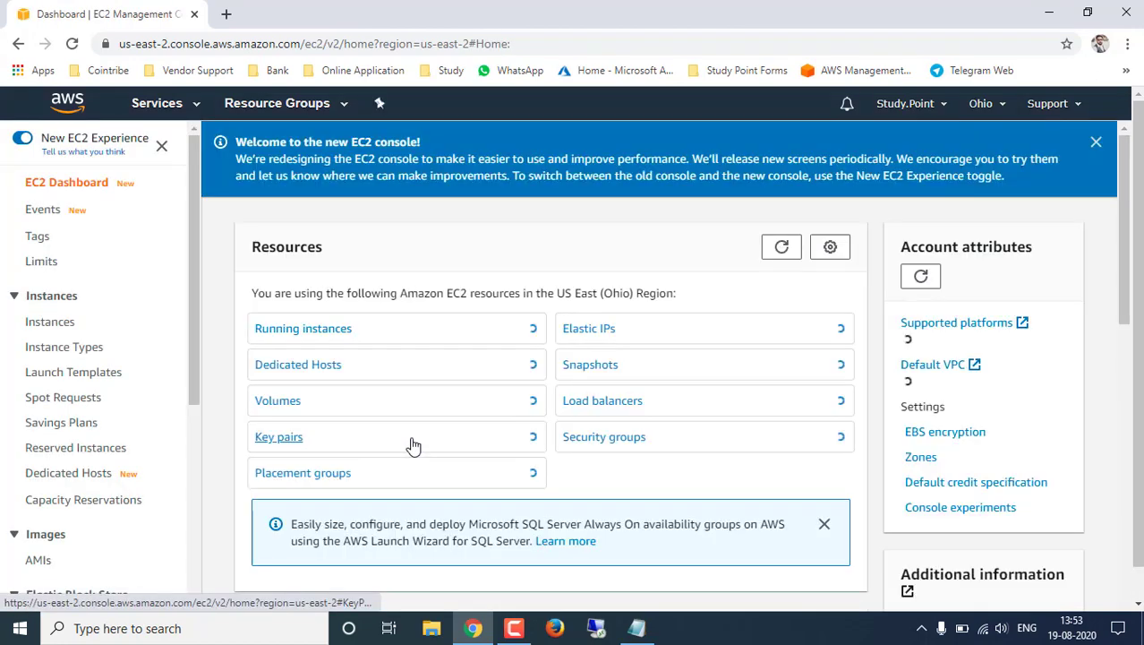
{"action": "left_click", "coordinate": [326, 334]}
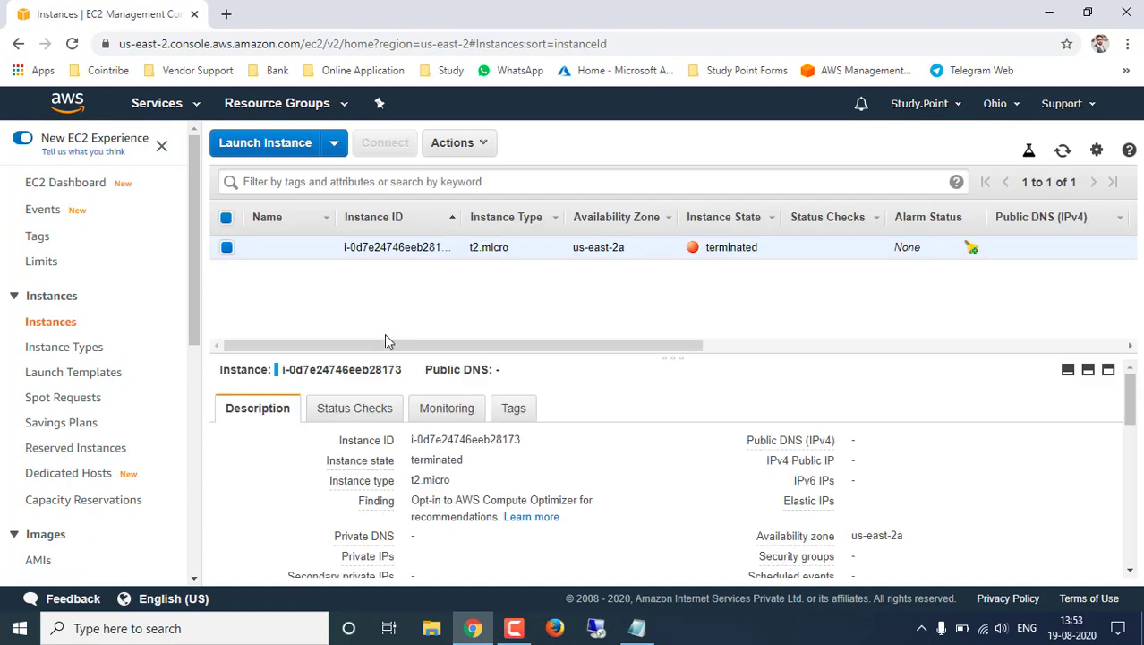
Start launching a new instance, limit the images to free tier only and choose the 64-bit (x86) Amazon Linux 2 AMI
{"action": "left_click", "coordinate": [296, 146]}
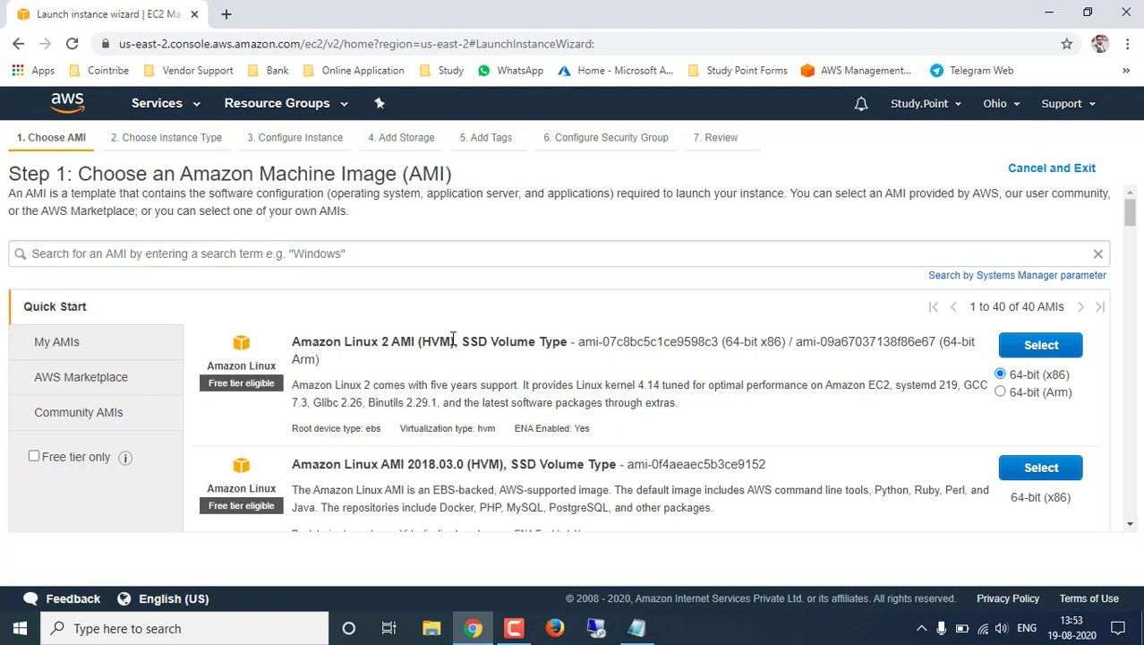
{"action": "left_click", "coordinate": [34, 456]}
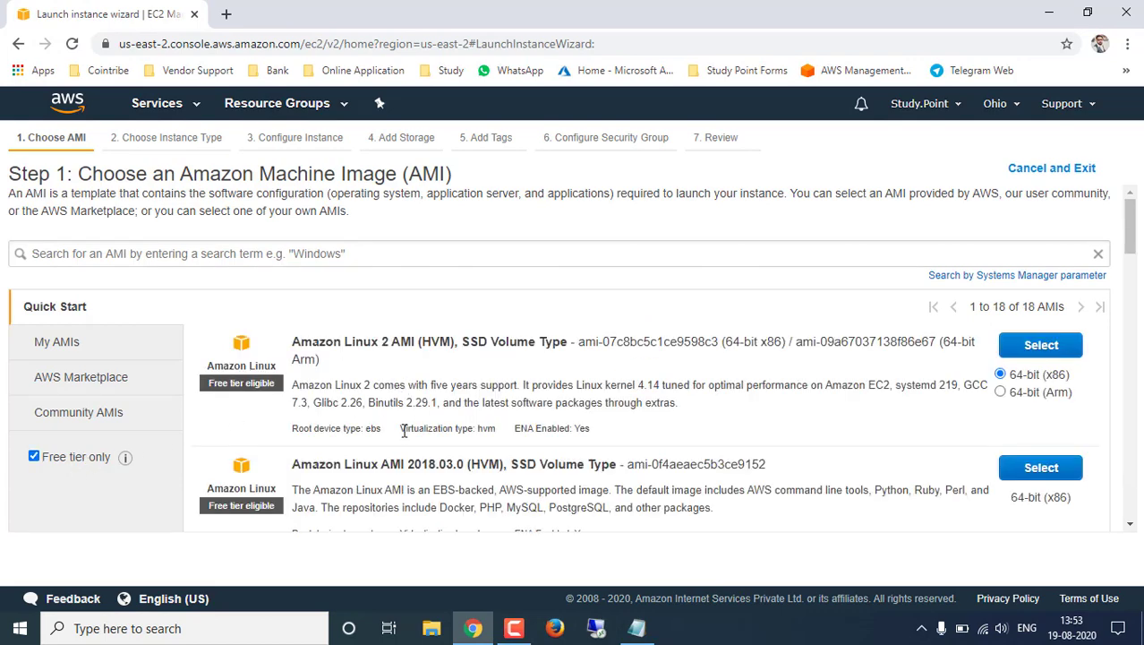
{"action": "scroll", "coordinate": [404, 431], "scroll_direction": "down", "scroll_amount": 1}
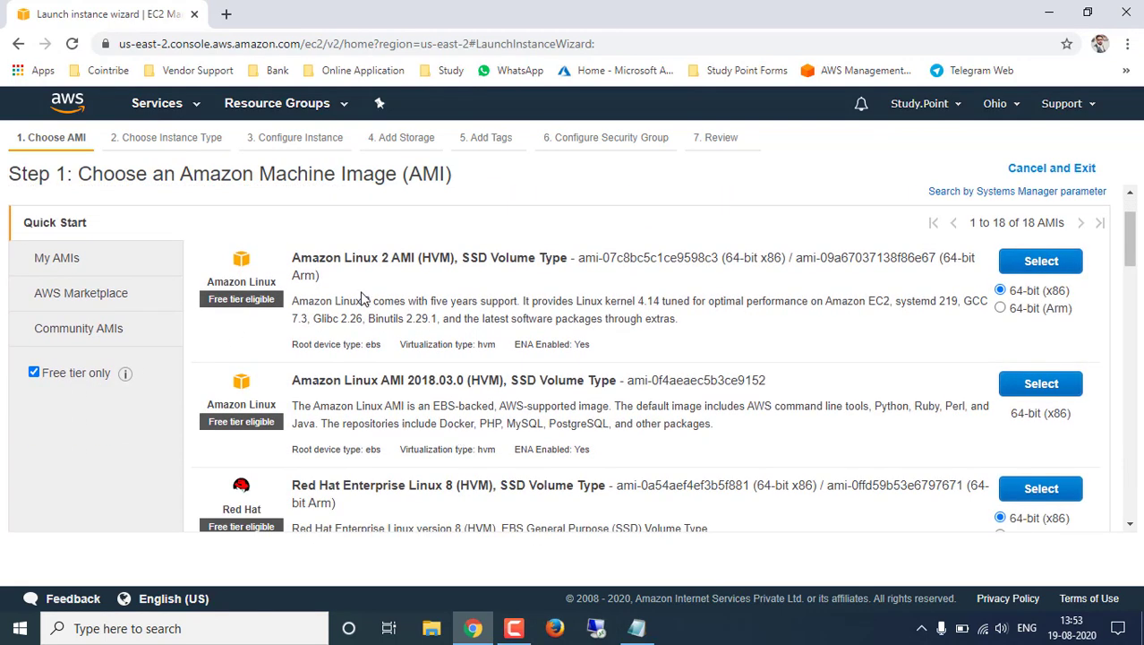
{"action": "left_click", "coordinate": [1046, 268]}
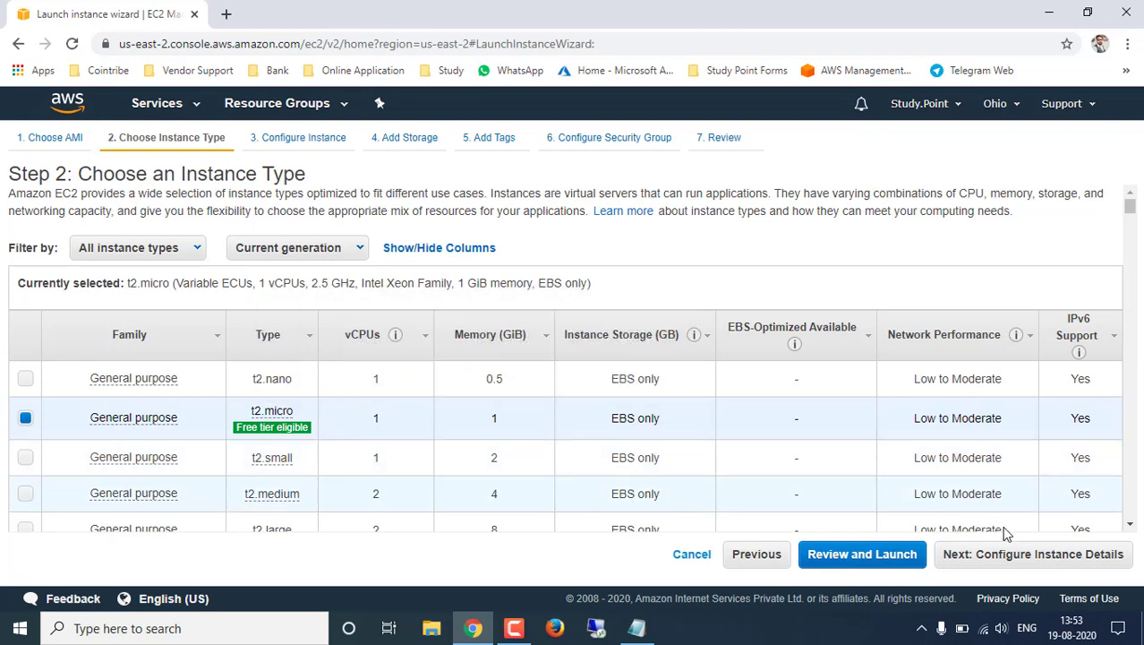
Keep the t2.micro type and the default instance details, storage and tags, and proceed to the security group configuration
{"action": "left_click", "coordinate": [1012, 554]}
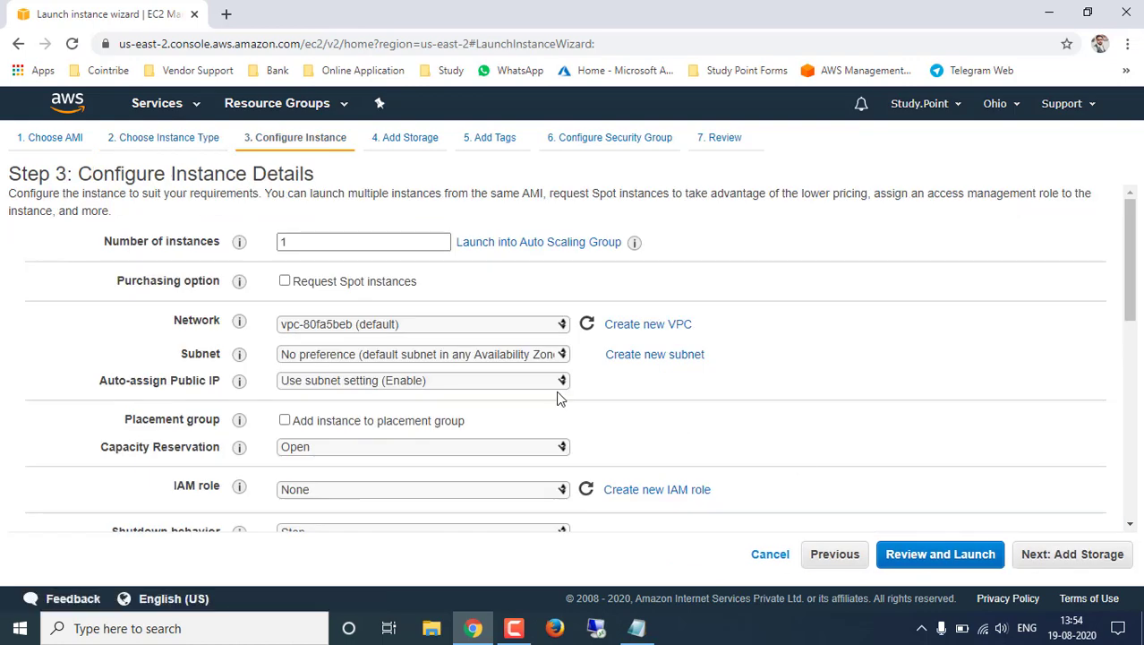
{"action": "scroll", "coordinate": [777, 410], "scroll_direction": "down", "scroll_amount": 10}
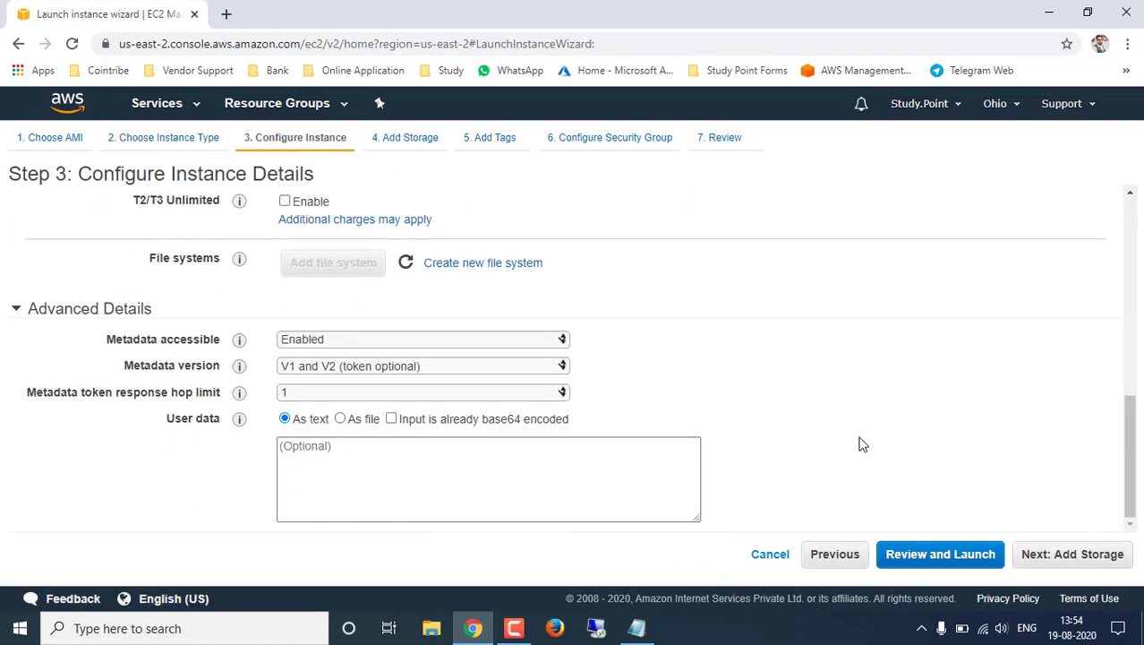
{"action": "left_click", "coordinate": [1054, 555]}
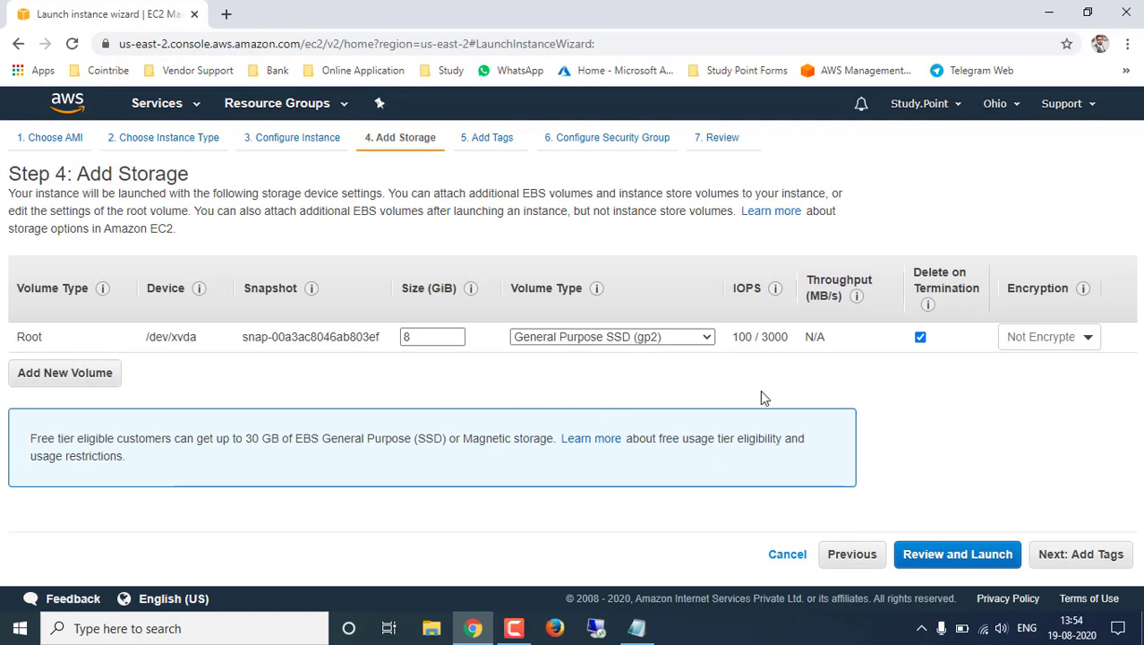
{"action": "left_click", "coordinate": [1077, 557]}
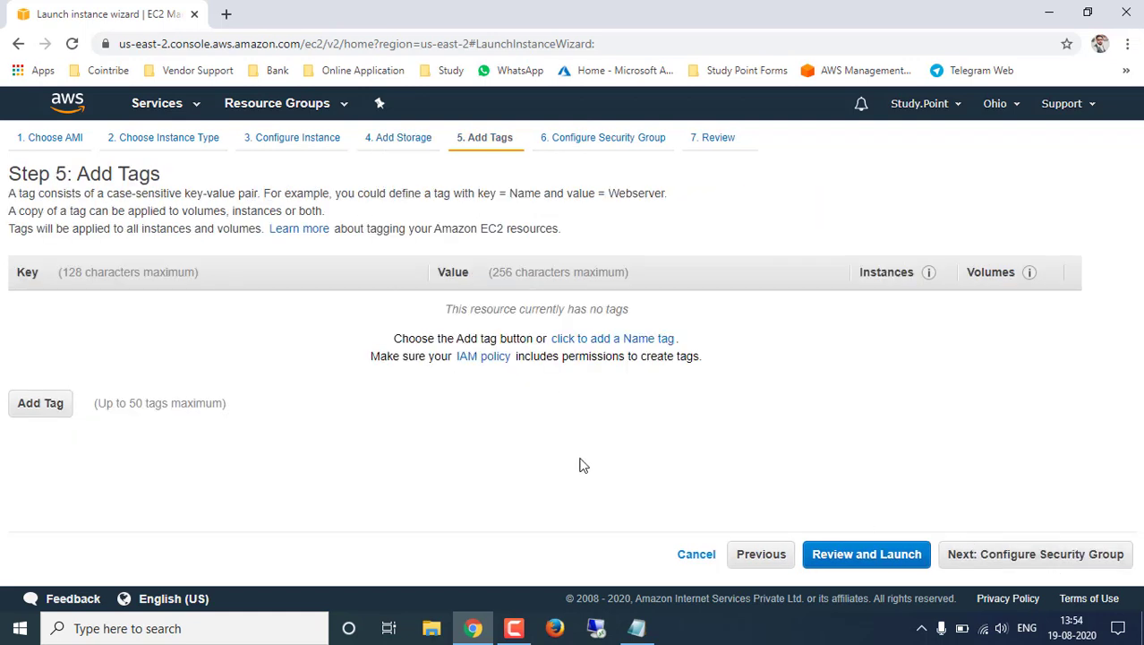
{"action": "left_click", "coordinate": [1019, 550]}
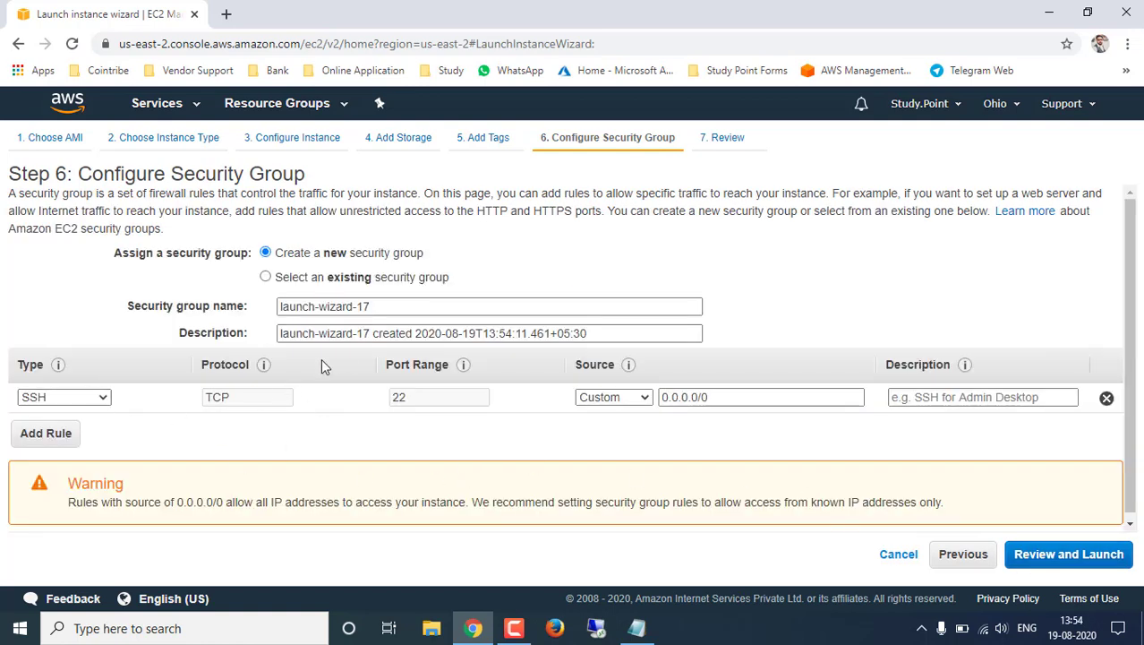
Add an HTTP rule for port 80 to the new security group and proceed to the launch review
{"action": "left_click", "coordinate": [34, 434]}
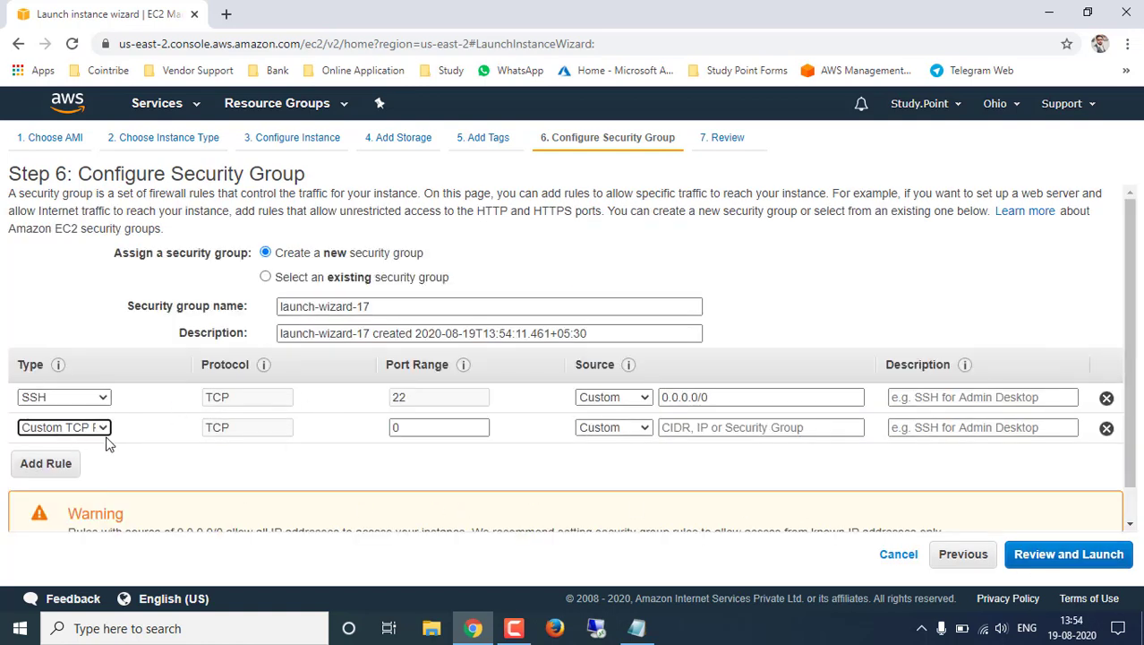
{"action": "left_click", "coordinate": [104, 428]}
{"action": "scroll", "coordinate": [71, 295], "scroll_direction": "down", "scroll_amount": 1}
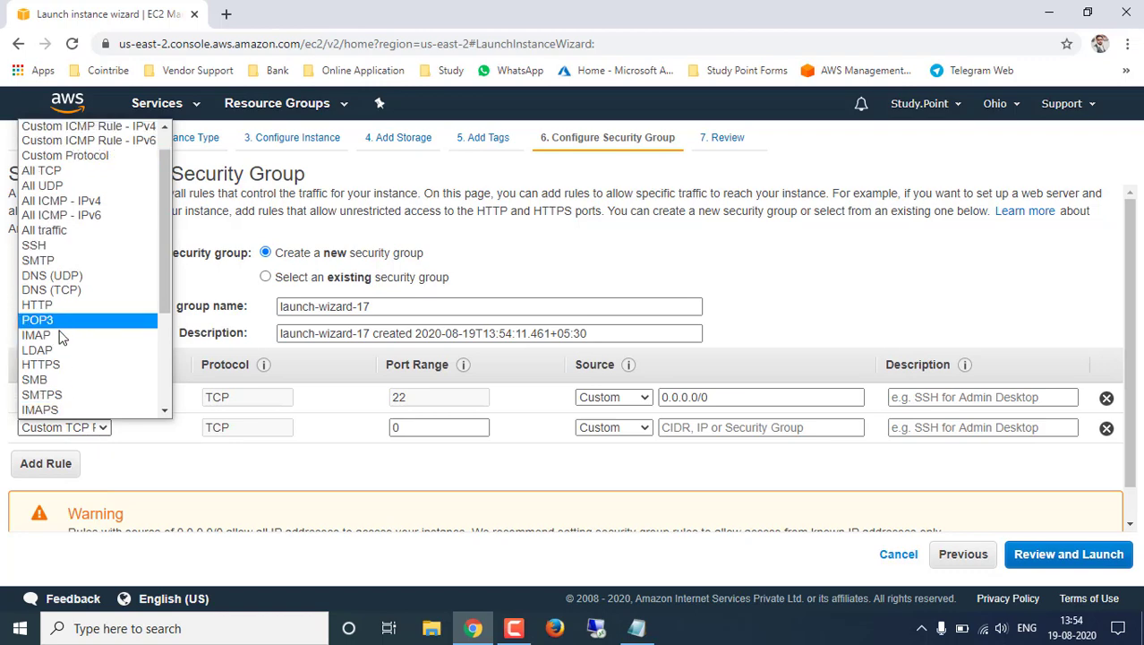
{"action": "left_click", "coordinate": [57, 308]}
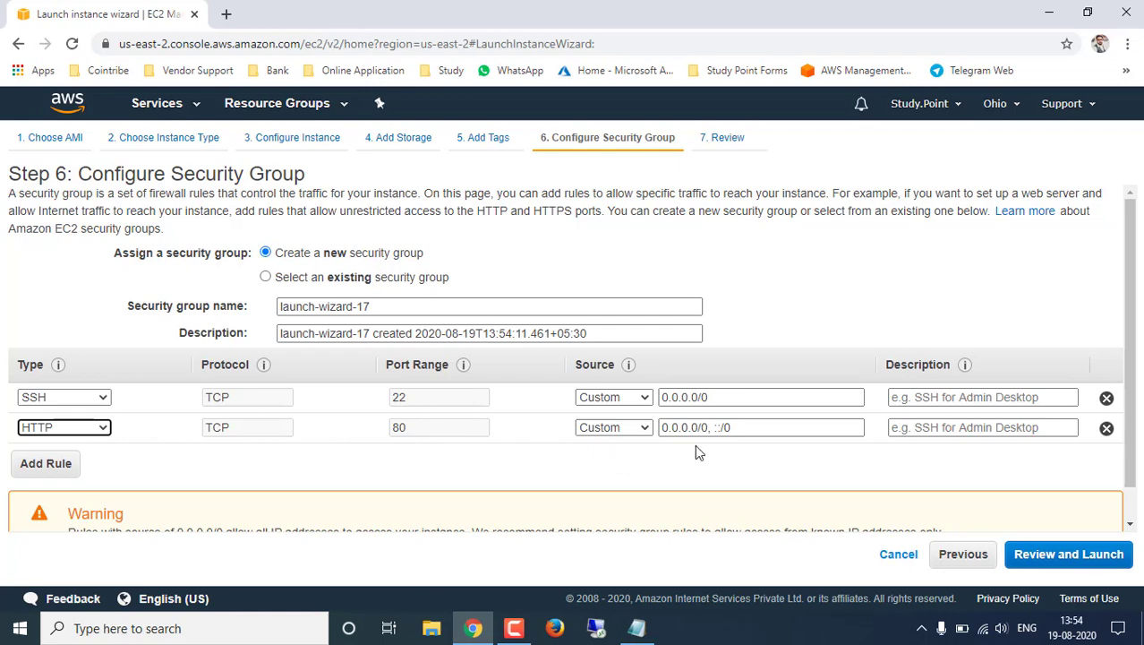
{"action": "left_click", "coordinate": [1057, 562]}
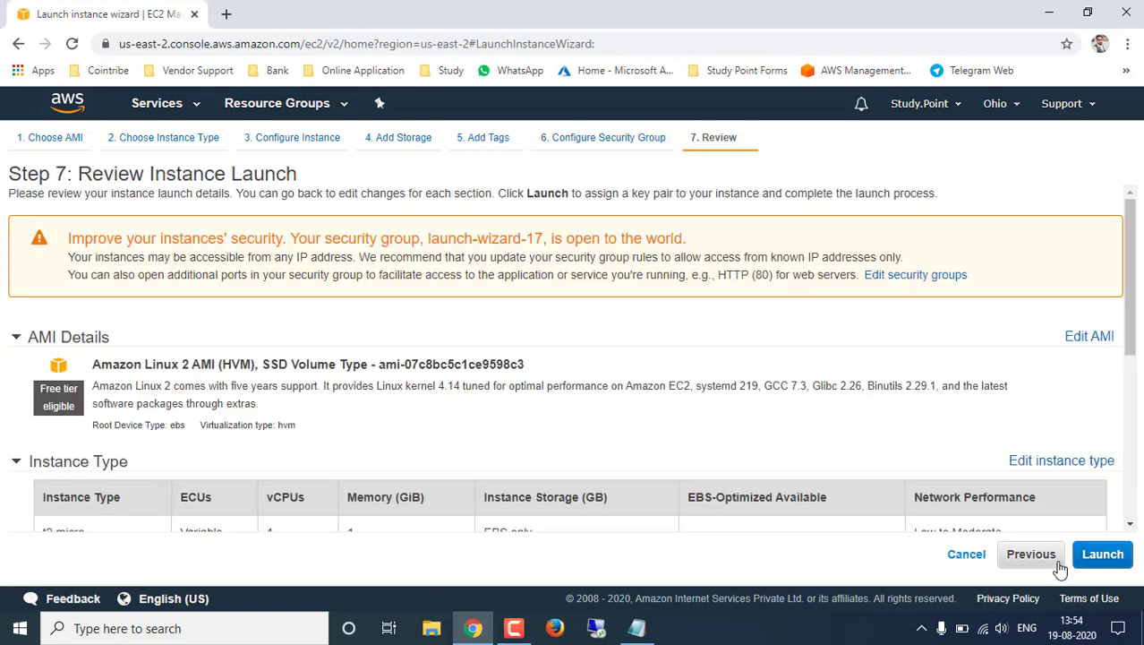
Proceed to launch, create a new key pair named ec2snapshot and save ec2snapshot.pem in the Documents folder
{"action": "left_click", "coordinate": [1103, 555]}
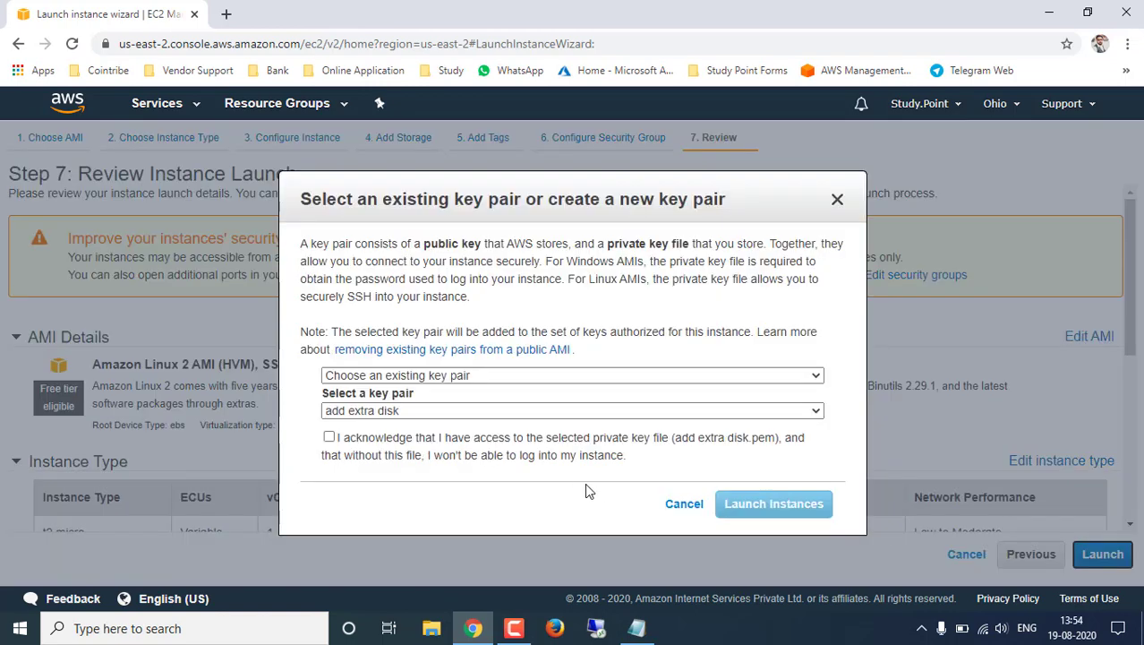
{"action": "left_click", "coordinate": [504, 376]}
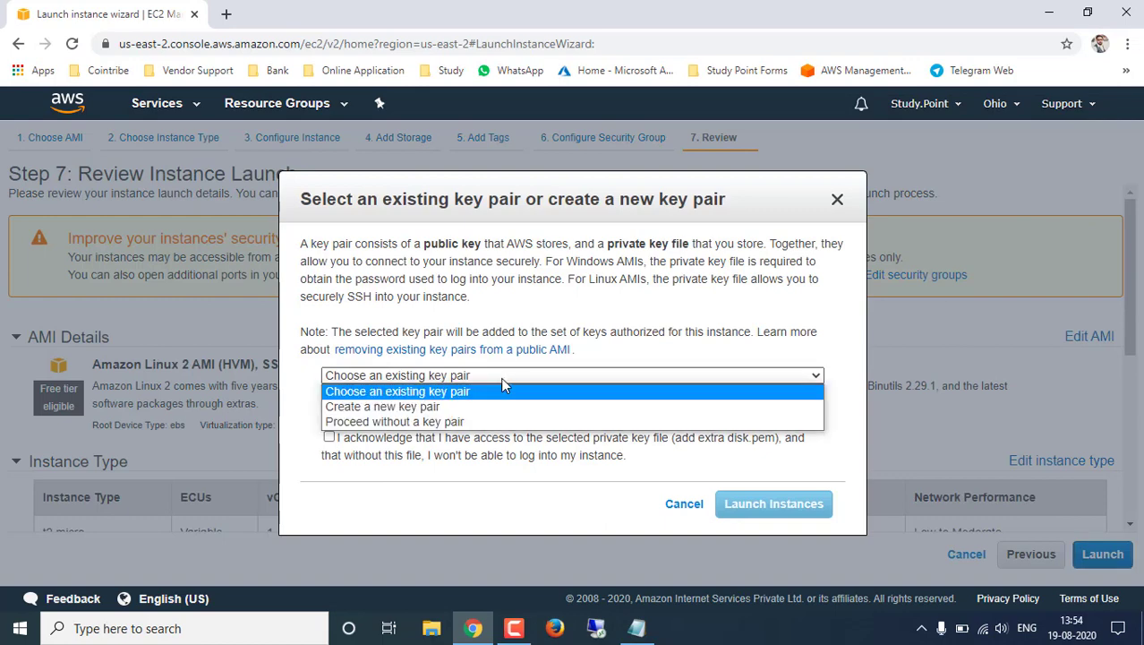
{"action": "left_click", "coordinate": [490, 406]}
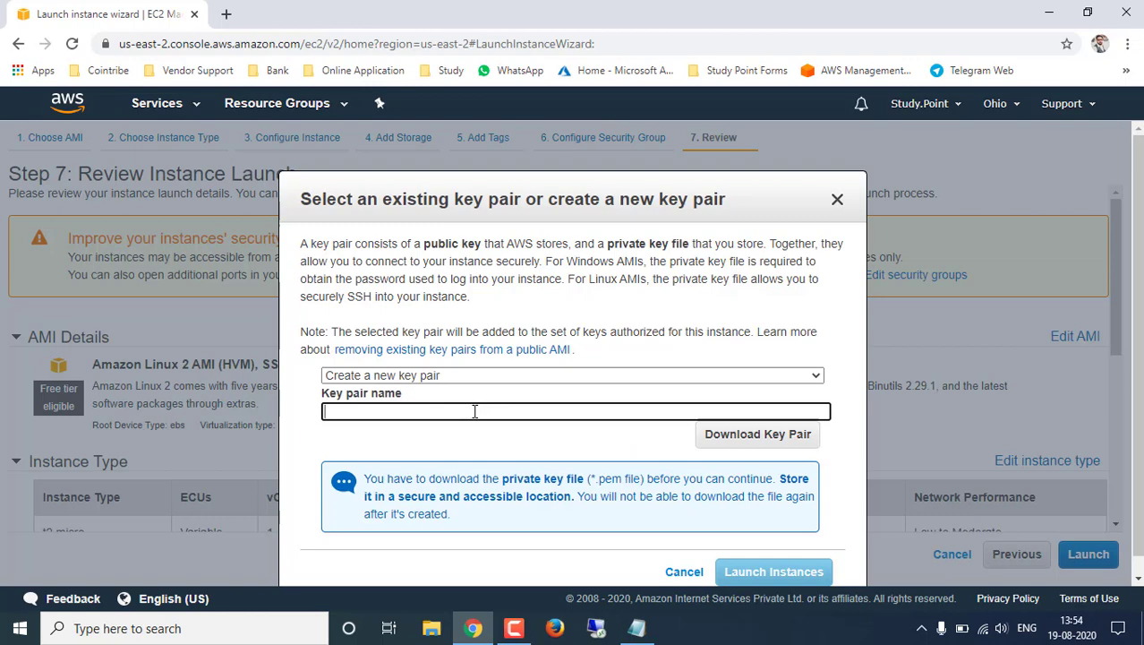
{"action": "type", "text": "ec2"}
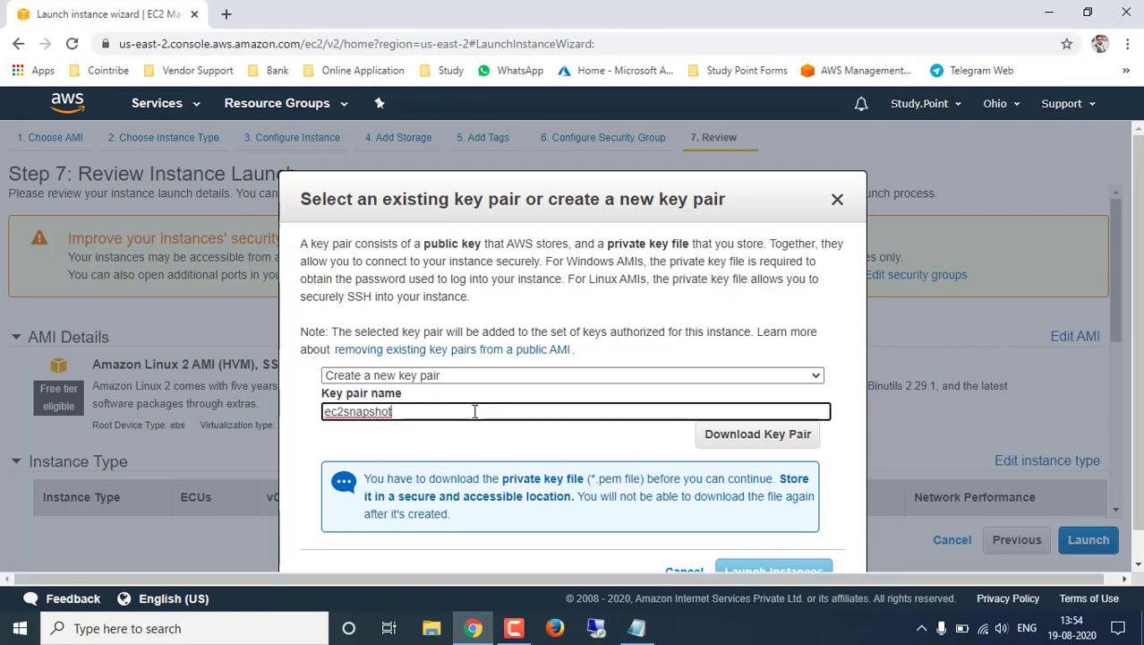
{"action": "type", "text": "snapshot"}
{"action": "left_click", "coordinate": [702, 433]}
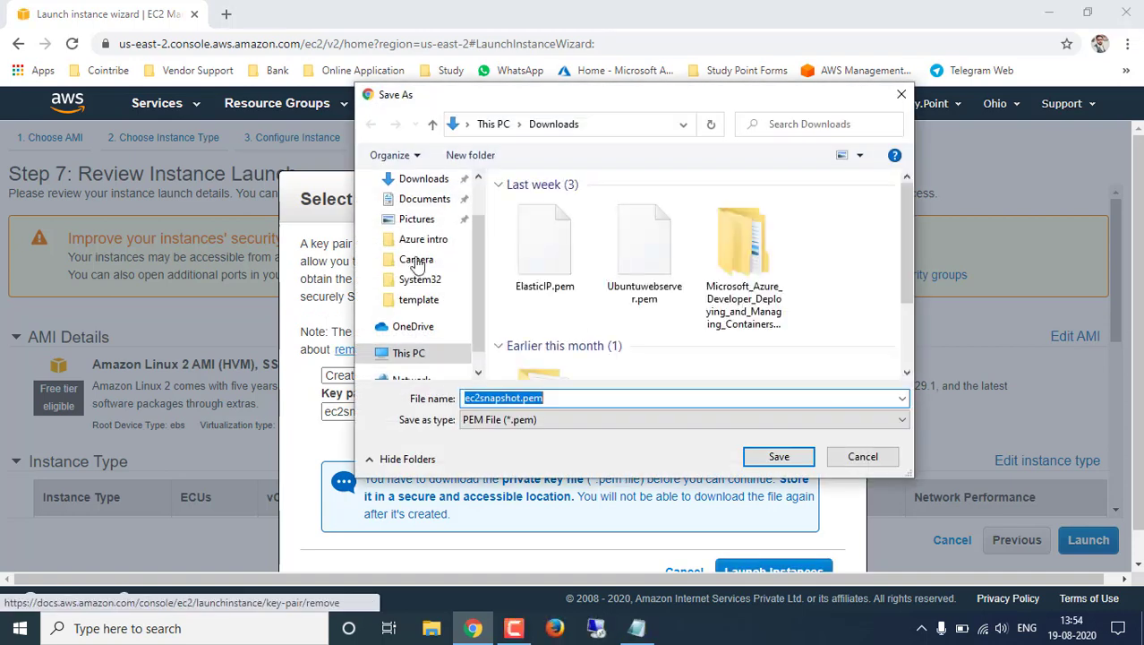
{"action": "left_click", "coordinate": [415, 201]}
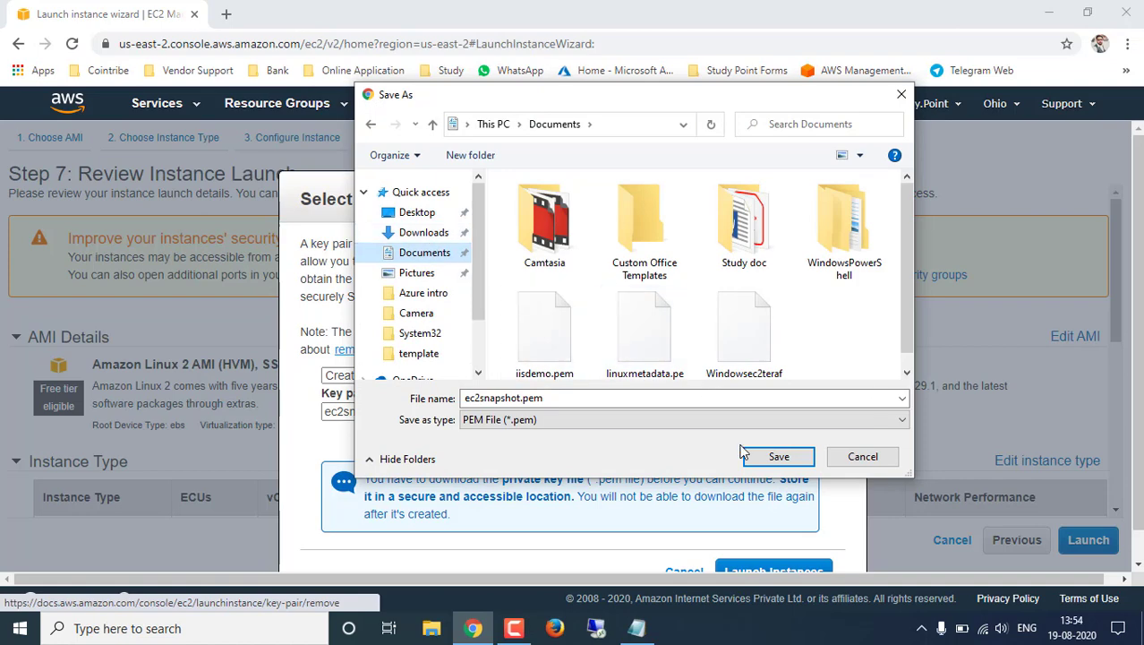
{"action": "left_click", "coordinate": [792, 464]}
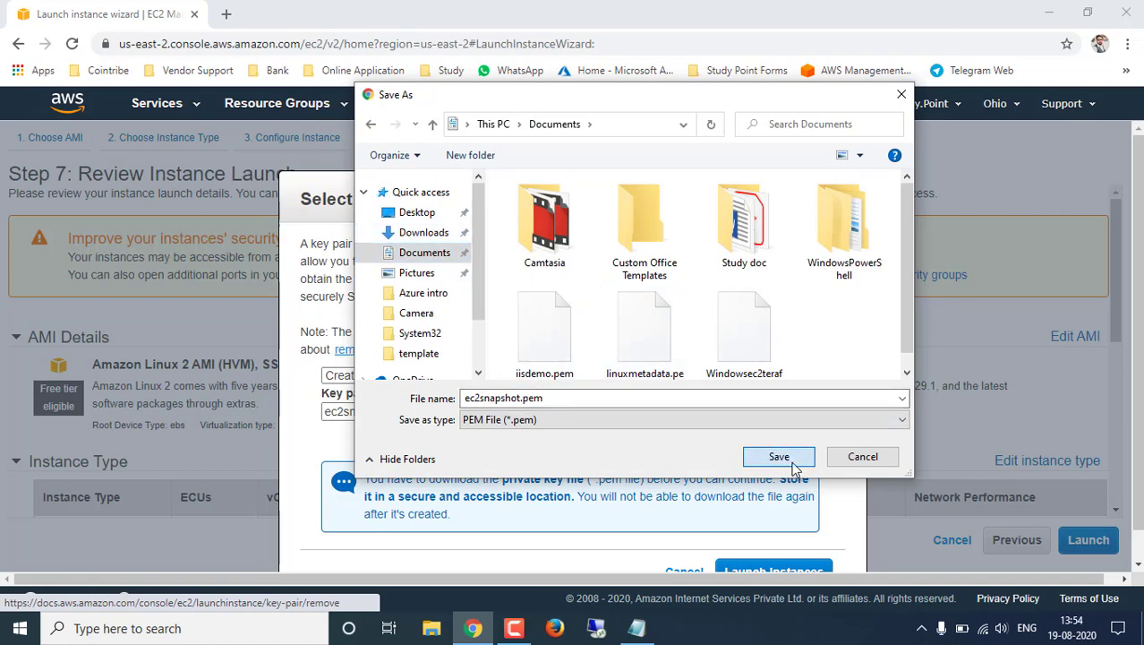
Launch the instance with the new key pair and show it in the EC2 instances list
{"action": "scroll", "coordinate": [746, 485], "scroll_direction": "down", "scroll_amount": 1}
{"action": "left_click", "coordinate": [768, 507]}
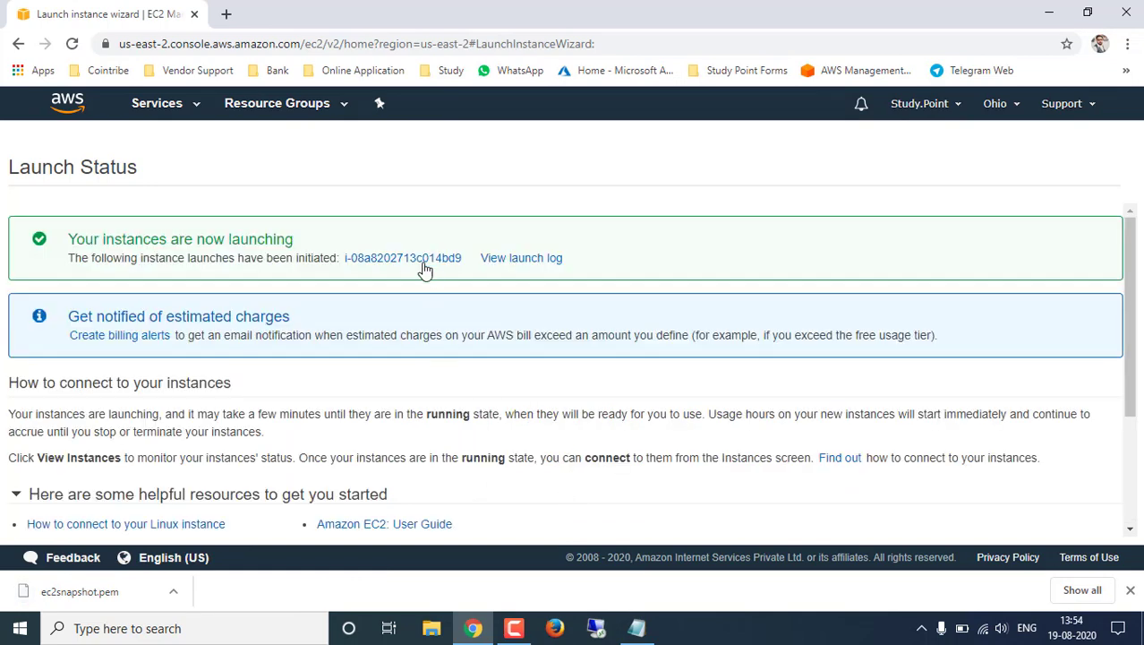
{"action": "left_click", "coordinate": [423, 265]}
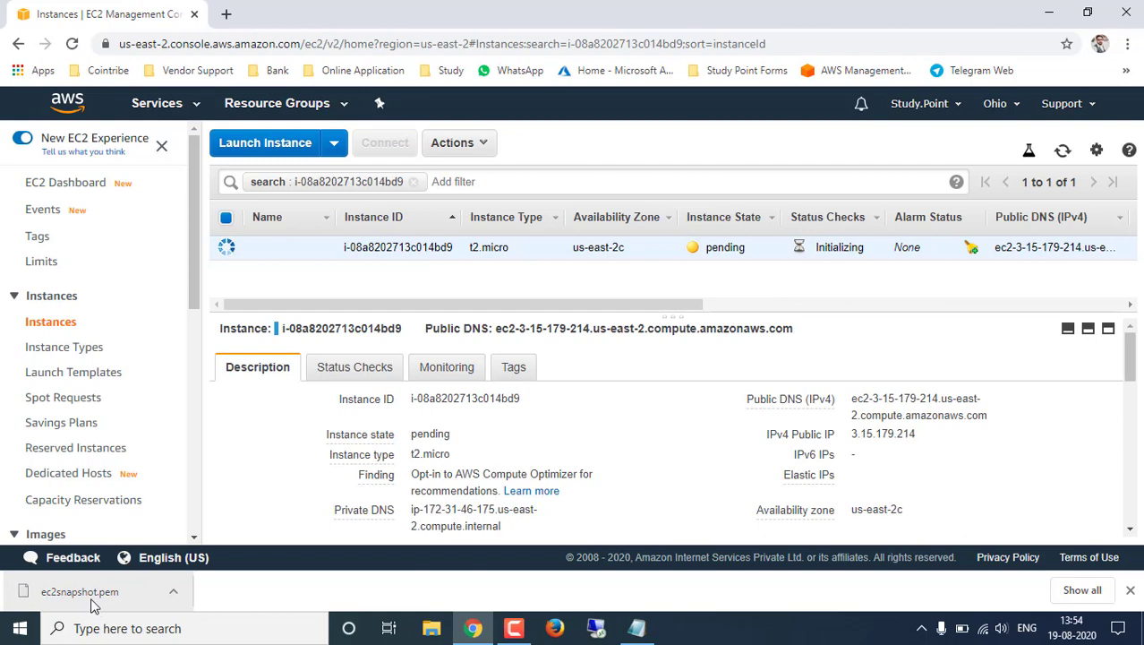
Find PuTTYgen on the computer and switch to it
{"action": "left_click", "coordinate": [146, 628]}
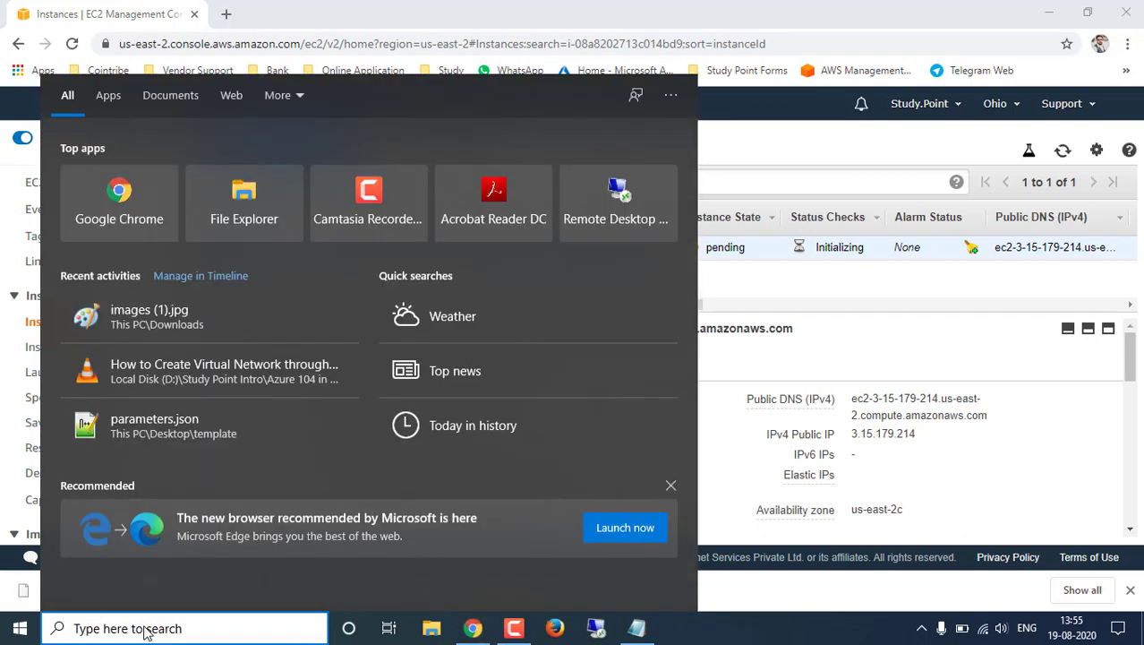
{"action": "type", "text": "put"}
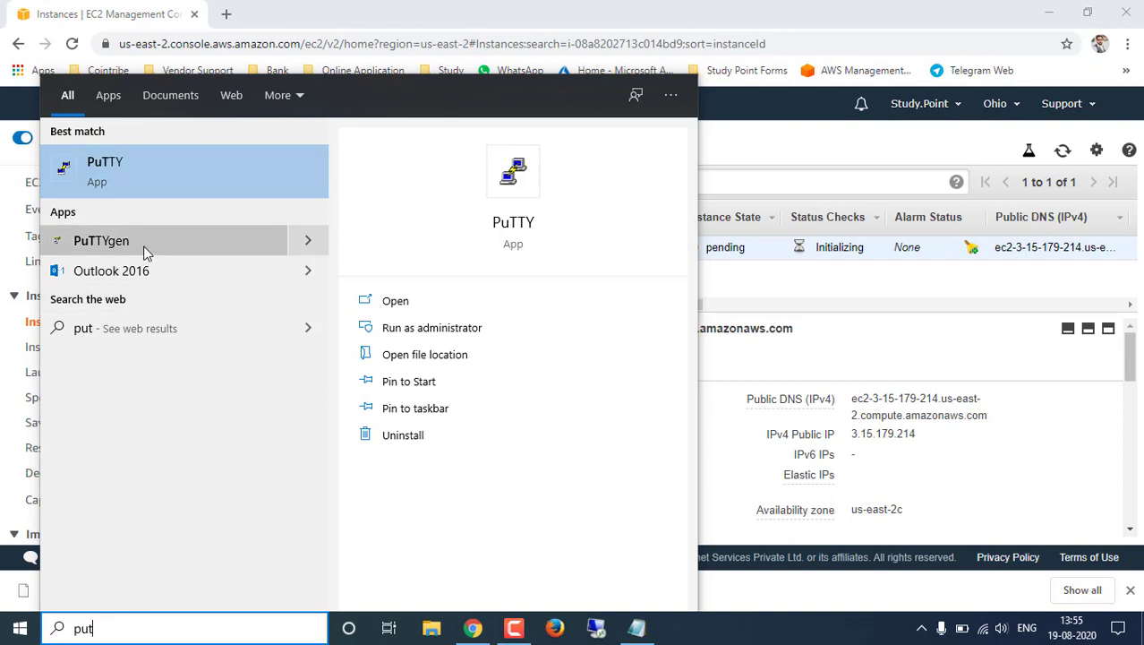
{"action": "left_click", "coordinate": [121, 242]}
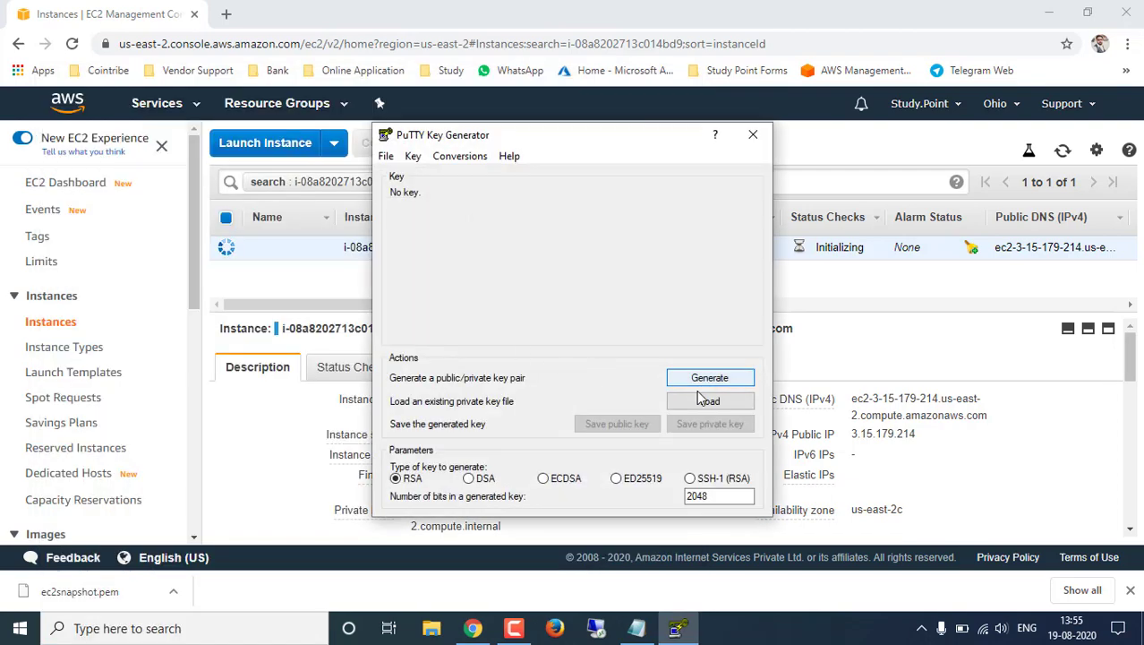
Load the existing private key ec2snapshot.pem from the Documents folder, showing all file types
{"action": "left_click", "coordinate": [705, 402]}
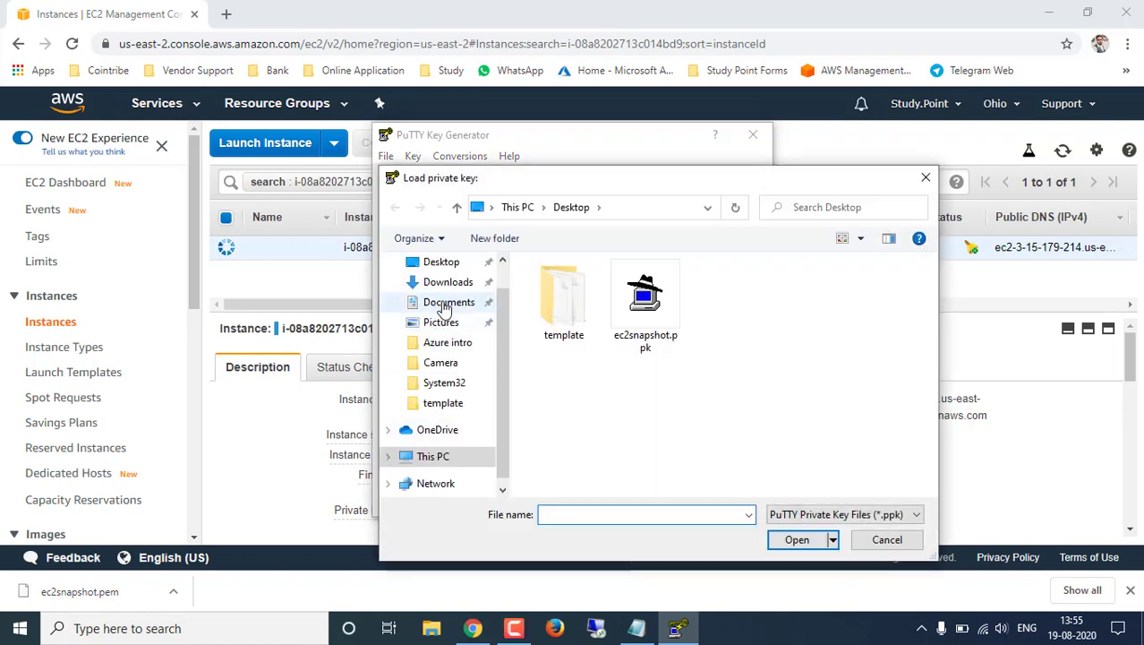
{"action": "left_click", "coordinate": [437, 302]}
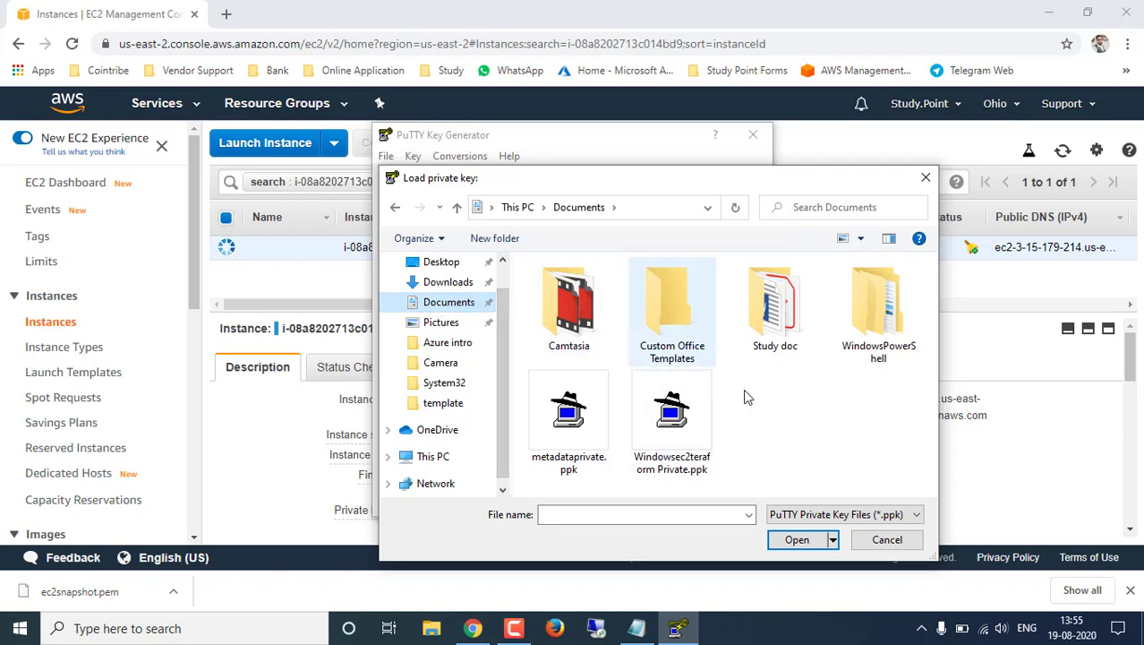
{"action": "left_click", "coordinate": [867, 514]}
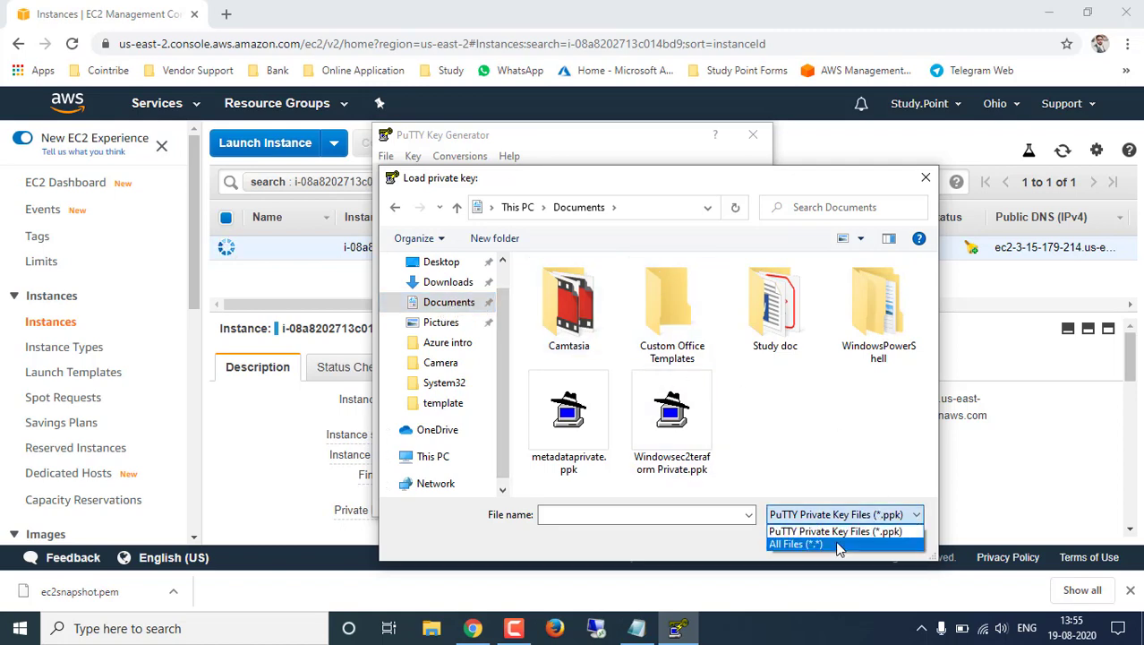
{"action": "left_click", "coordinate": [828, 543]}
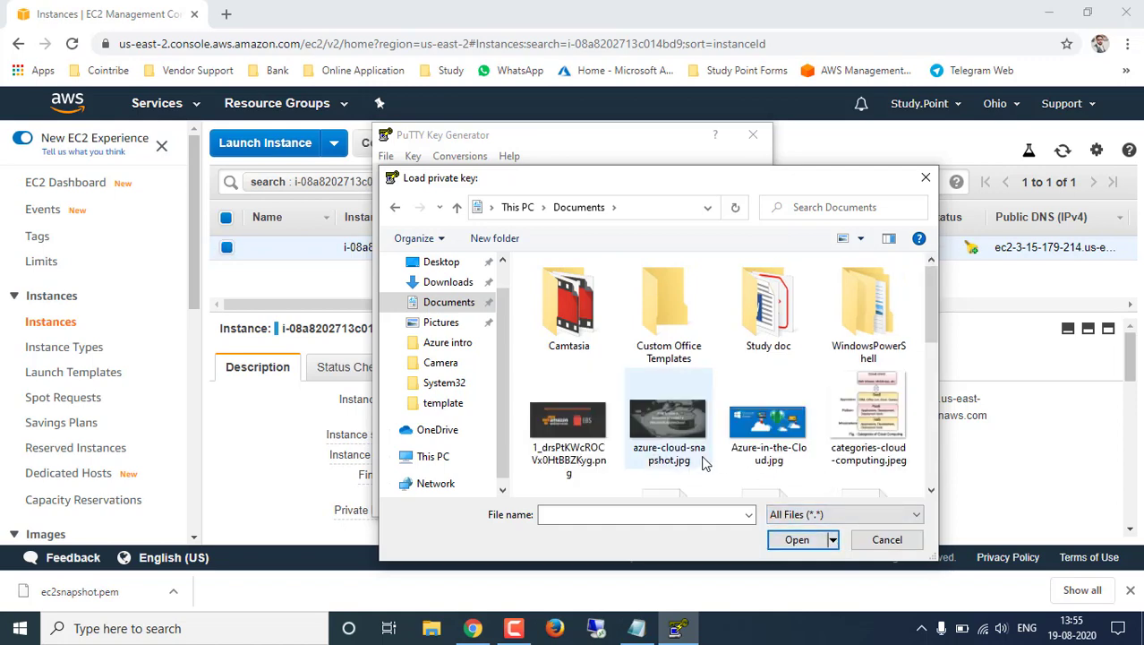
{"action": "left_click", "coordinate": [759, 431]}
{"action": "key", "text": "s"}
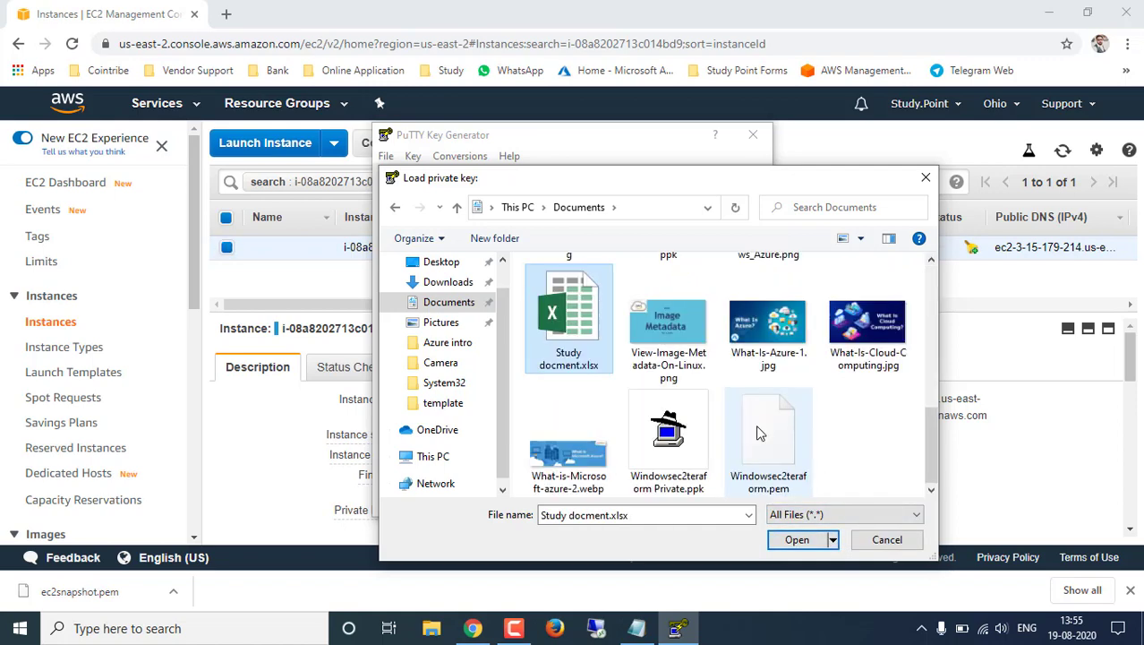
{"action": "key", "text": "e"}
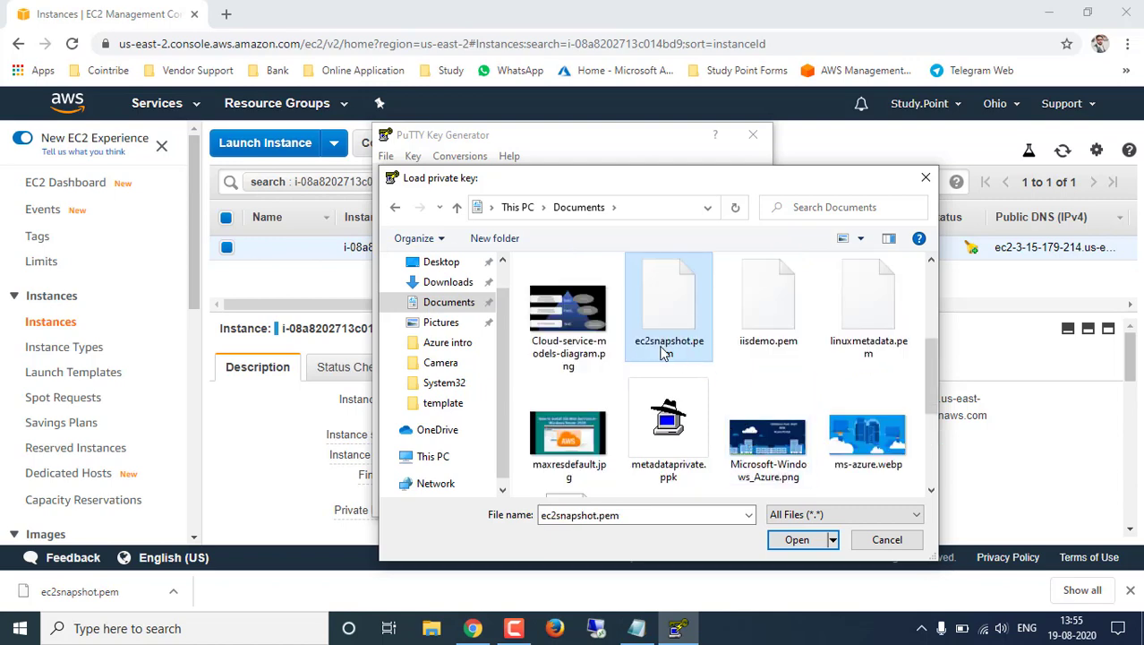
{"action": "left_click", "coordinate": [796, 540]}
{"action": "left_click", "coordinate": [672, 390]}
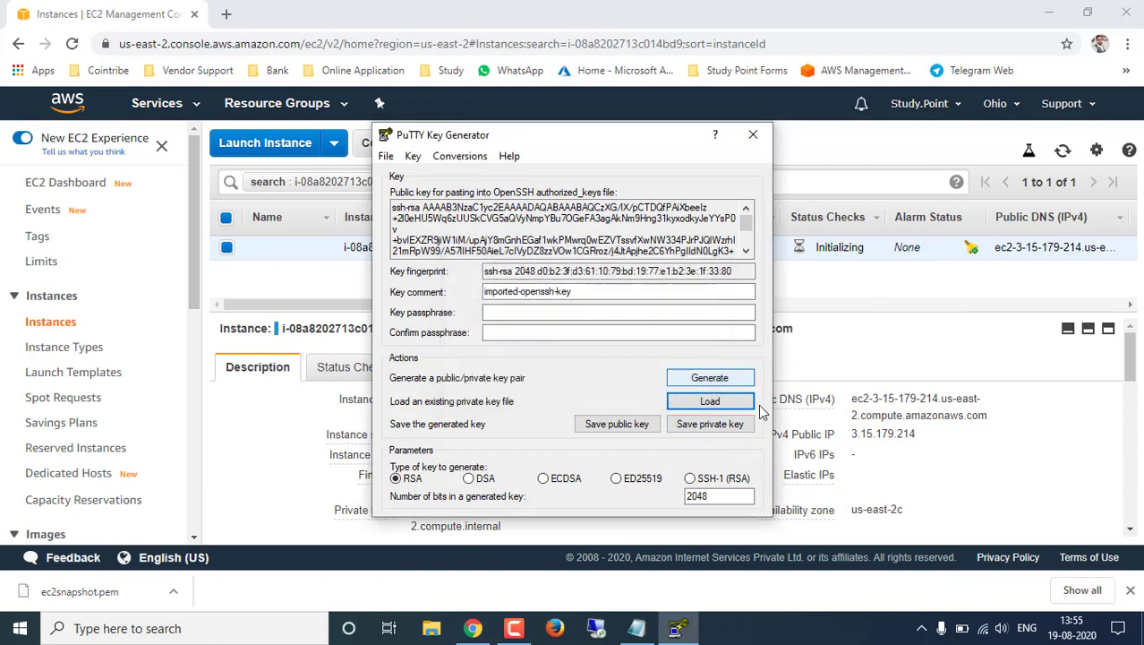
Save the private key without a passphrase as ec2snapshotdemo in the Downloads folder and close the key generator
{"action": "left_click", "coordinate": [713, 425]}
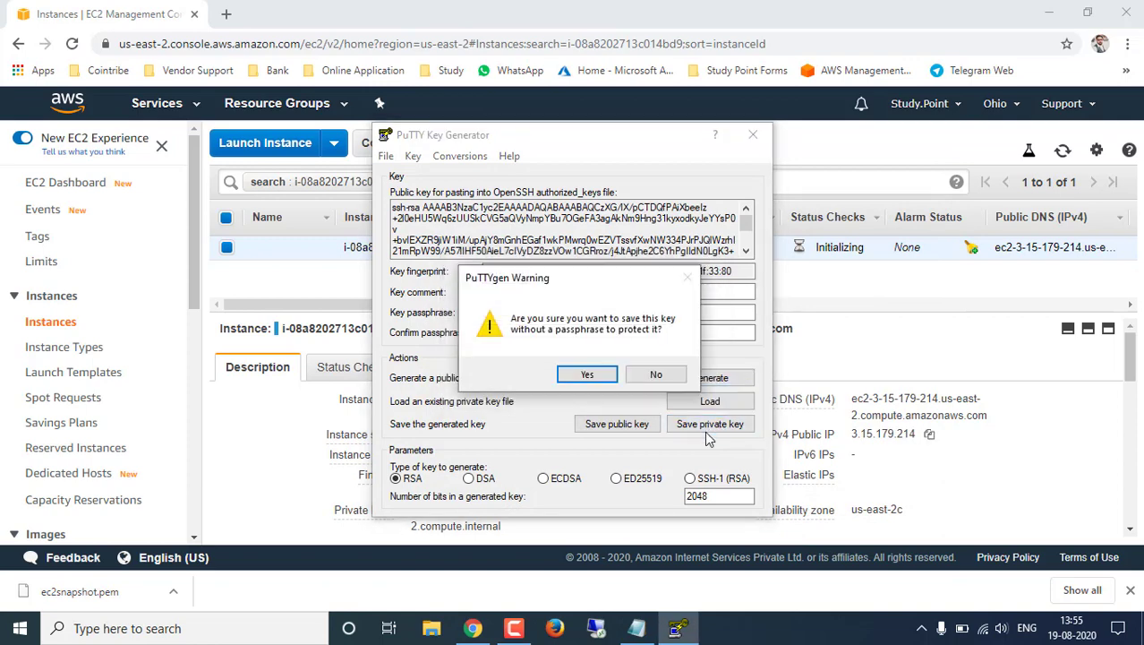
{"action": "left_click", "coordinate": [644, 374]}
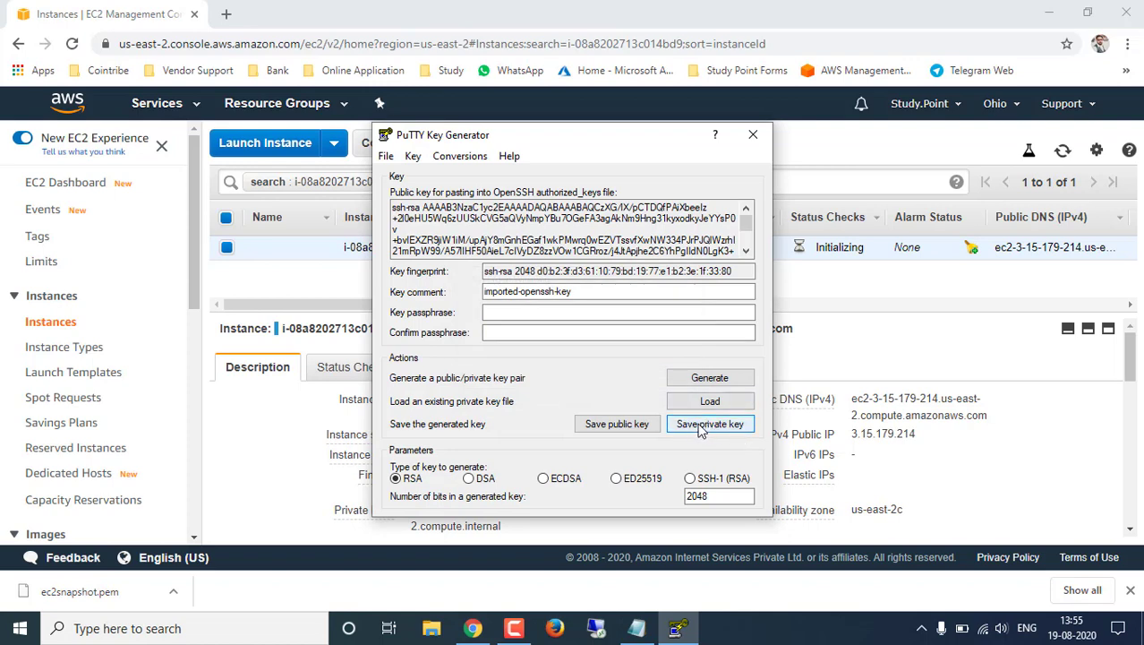
{"action": "left_click", "coordinate": [710, 426]}
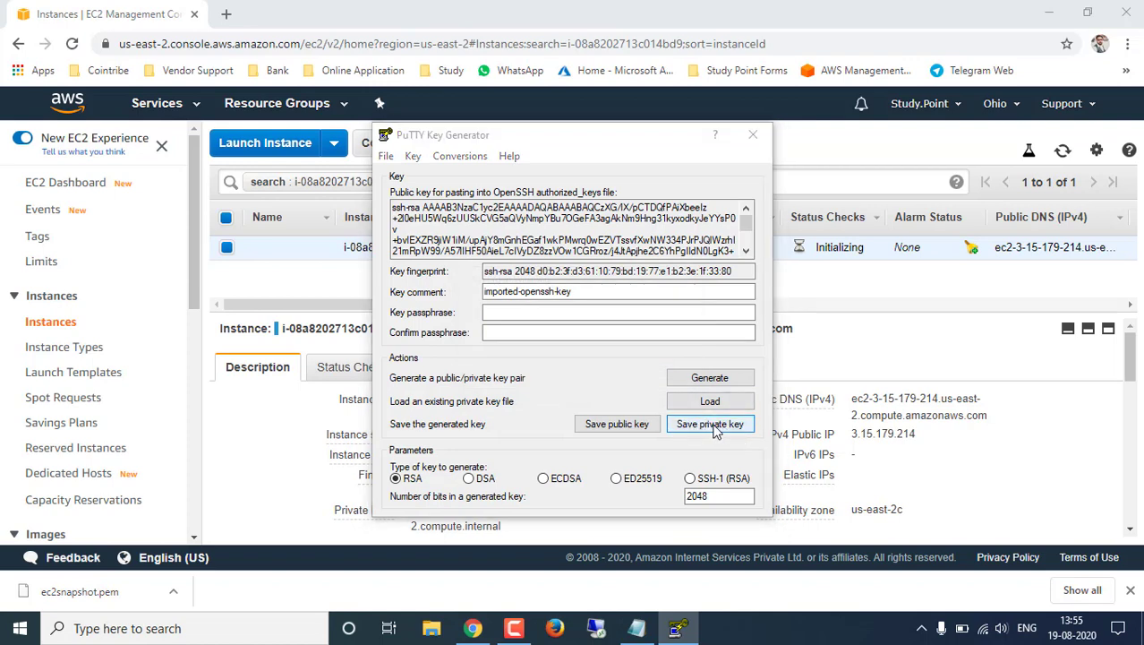
{"action": "left_click", "coordinate": [589, 376]}
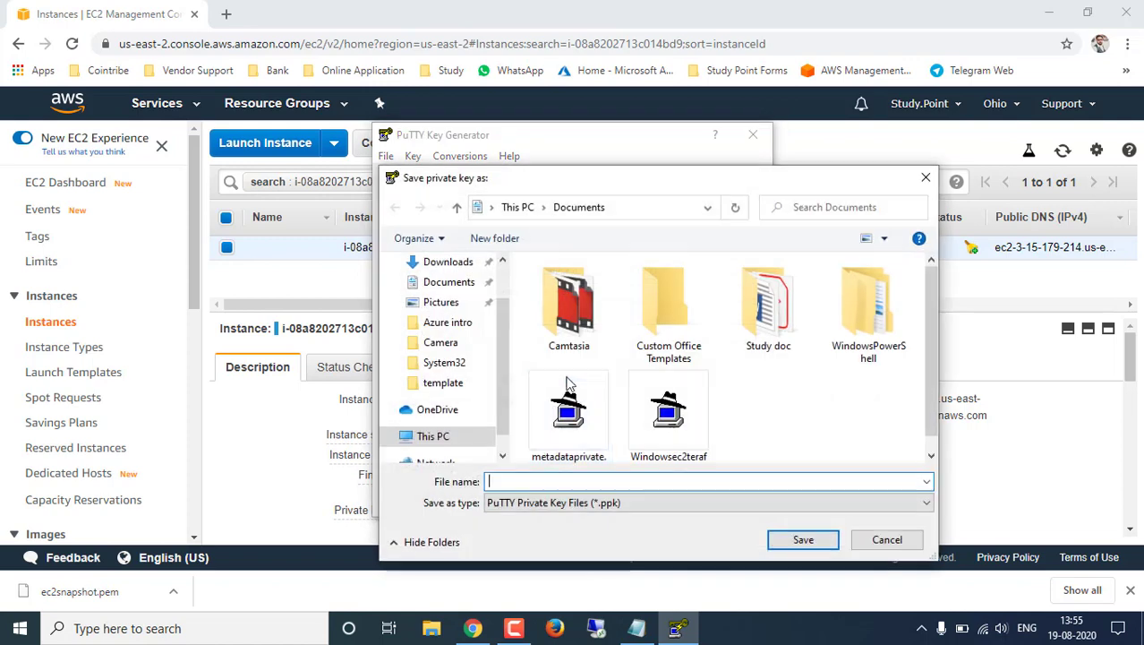
{"action": "scroll", "coordinate": [441, 336], "scroll_direction": "up", "scroll_amount": 1}
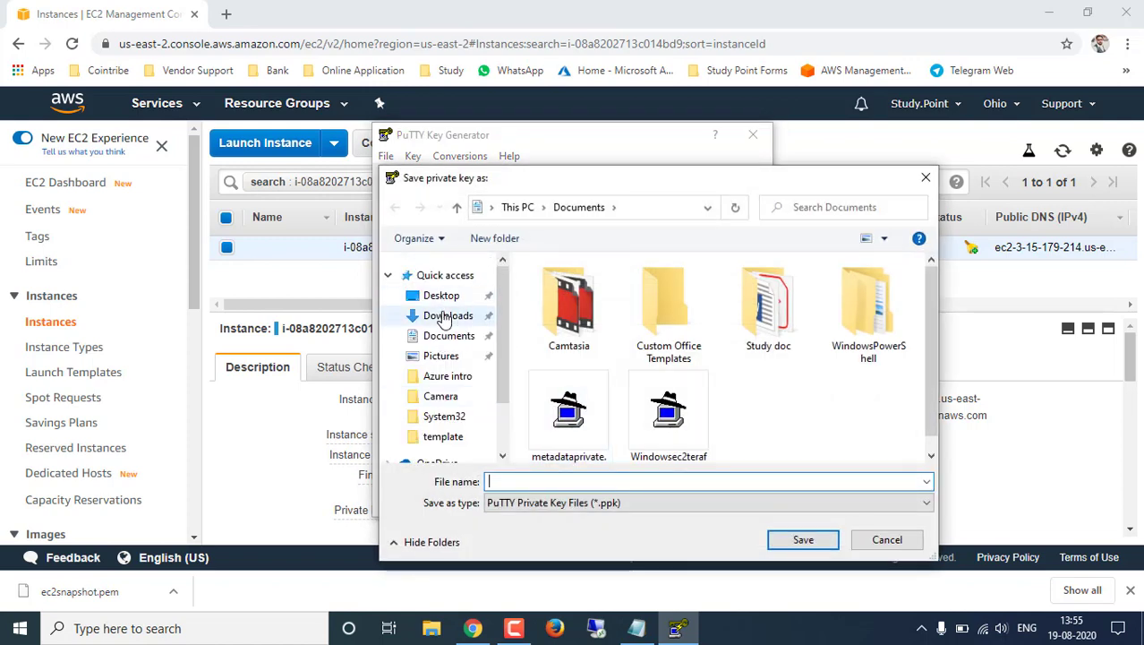
{"action": "left_click", "coordinate": [443, 316]}
{"action": "left_click", "coordinate": [661, 479]}
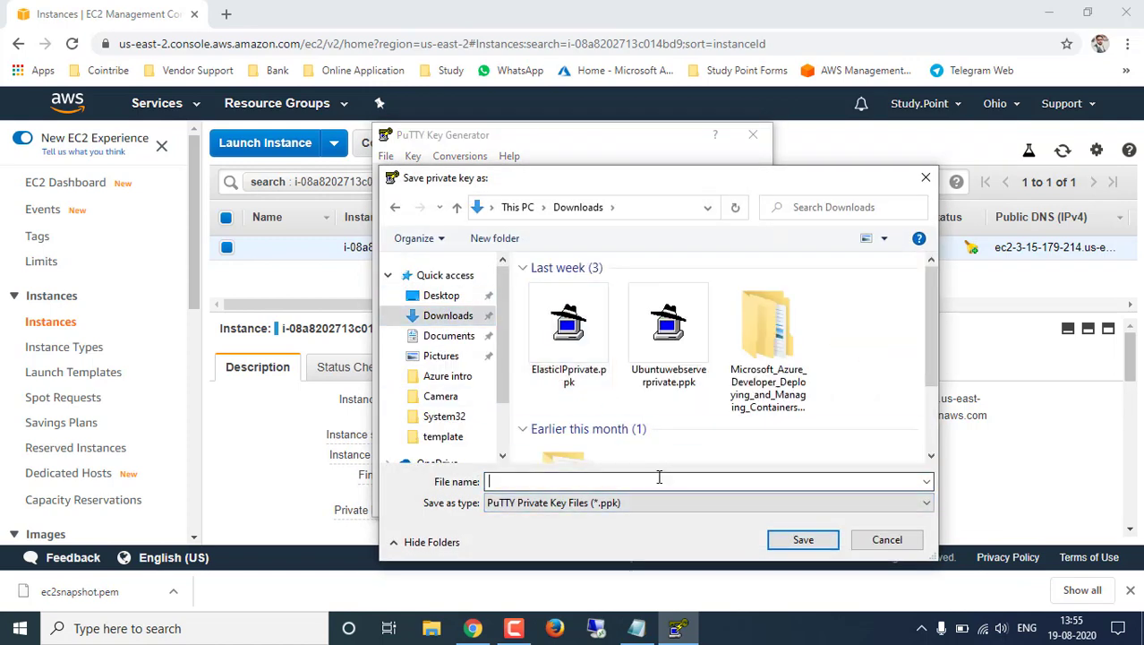
{"action": "type", "text": "ec2snapshotdemo"}
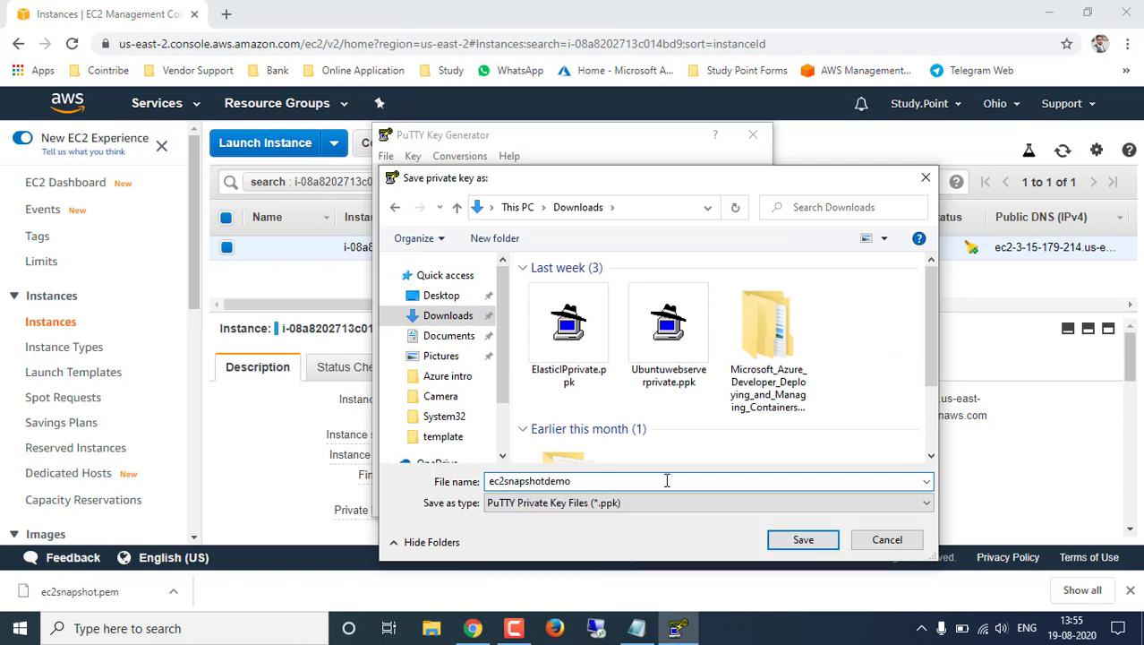
{"action": "left_click", "coordinate": [809, 537]}
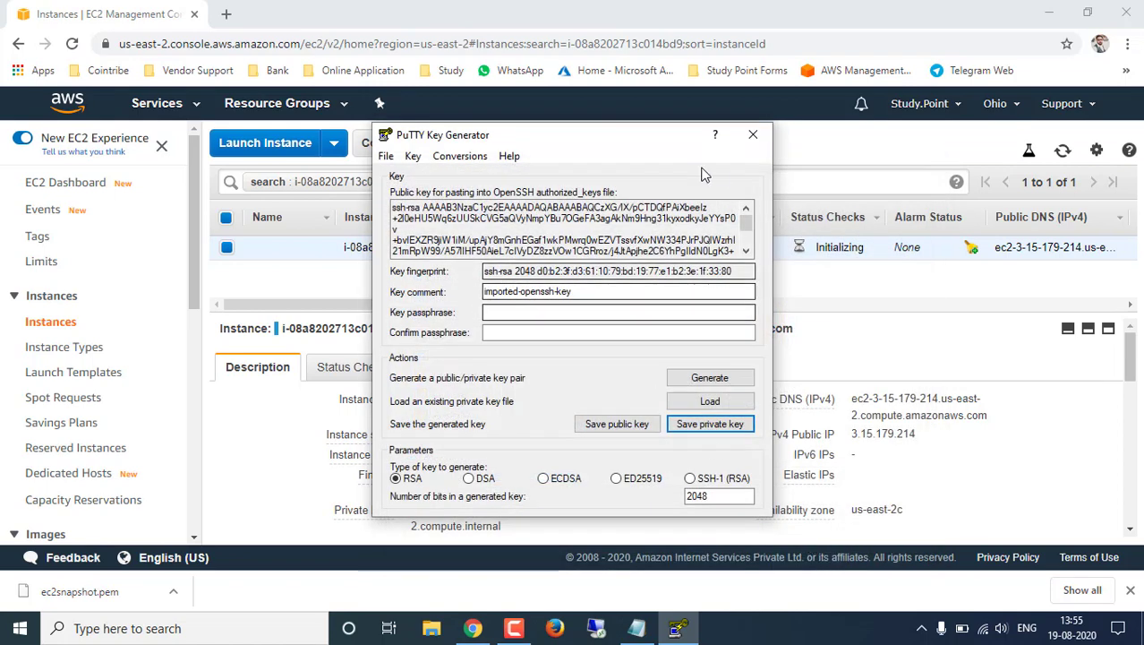
{"action": "left_click", "coordinate": [753, 135]}
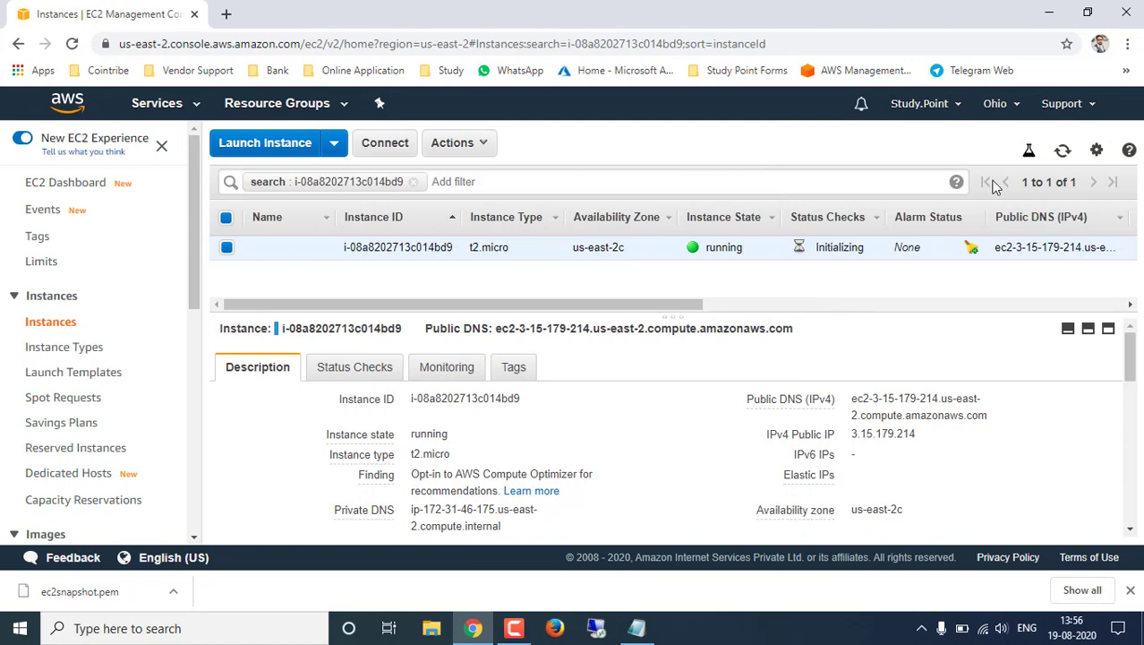
Copy the instance's IPv4 public IP and open 3.15.179.214 in a new browser tab
{"action": "left_click", "coordinate": [1063, 150]}
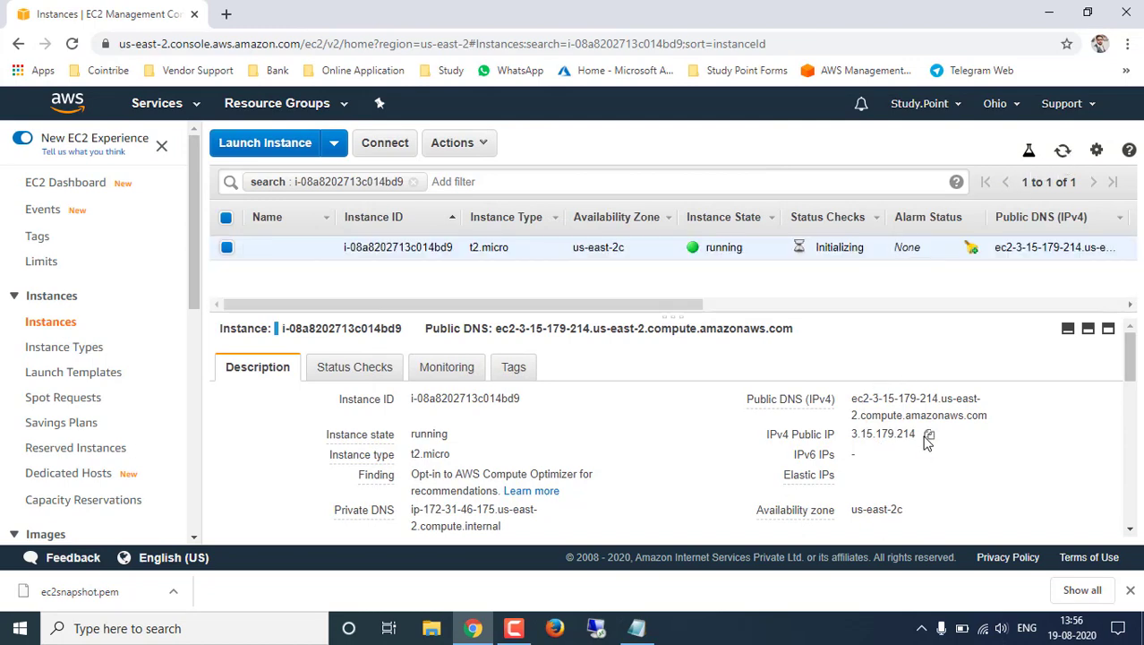
{"action": "left_click", "coordinate": [927, 437]}
{"action": "left_click", "coordinate": [226, 14]}
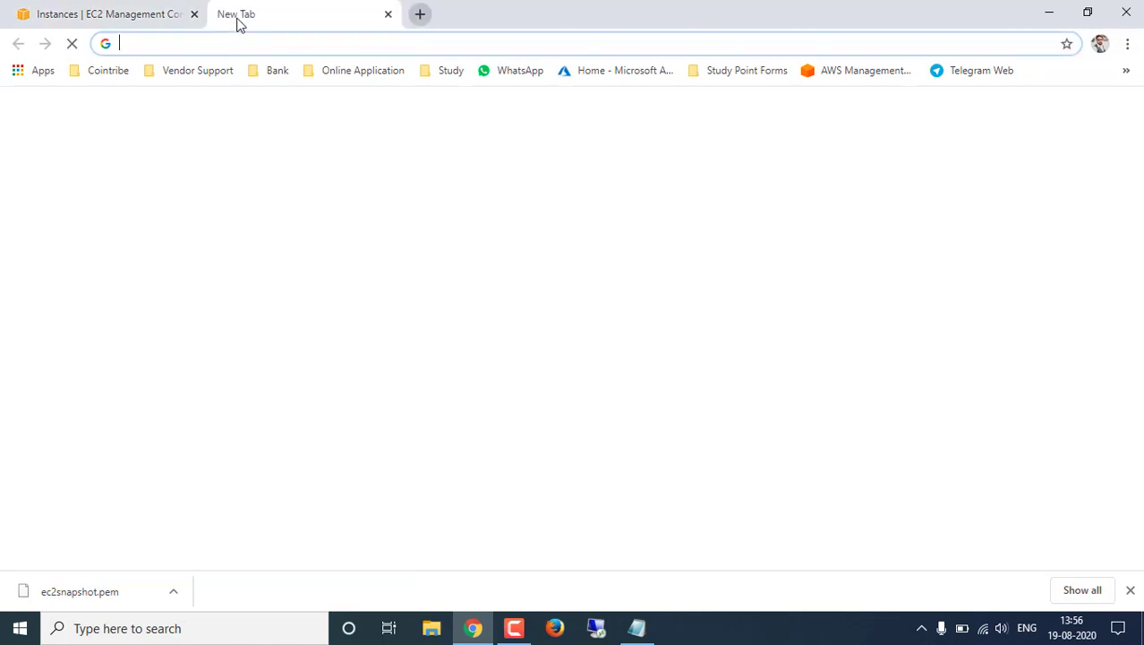
{"action": "left_click", "coordinate": [251, 43]}
{"action": "key", "text": "ctrl+v"}
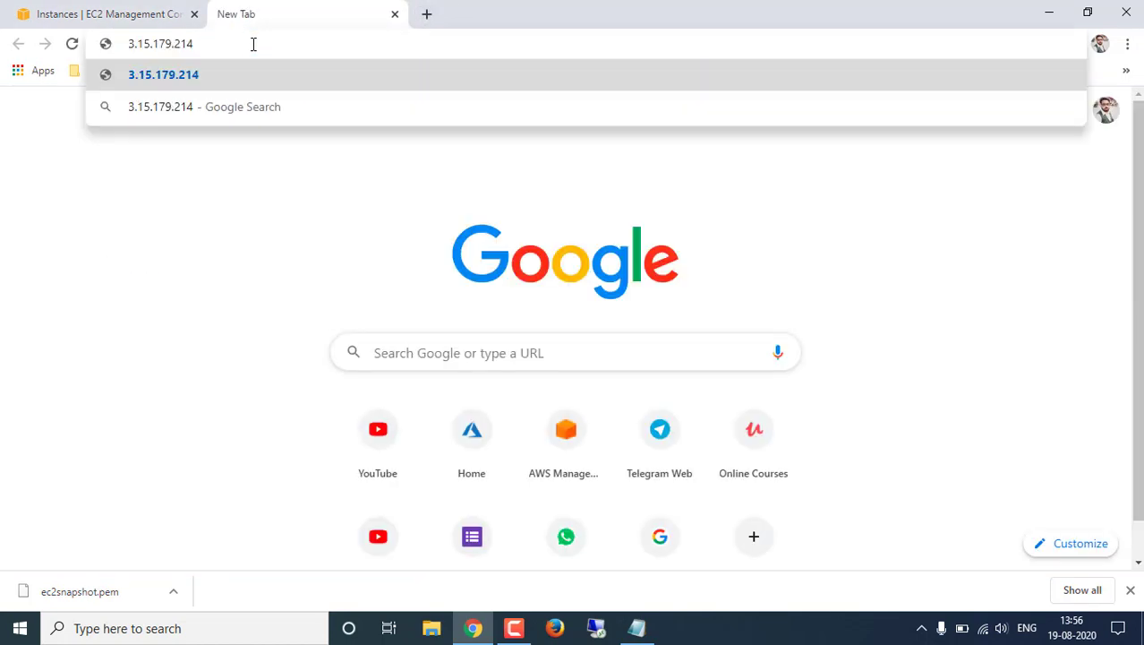
{"action": "key", "text": "Return"}
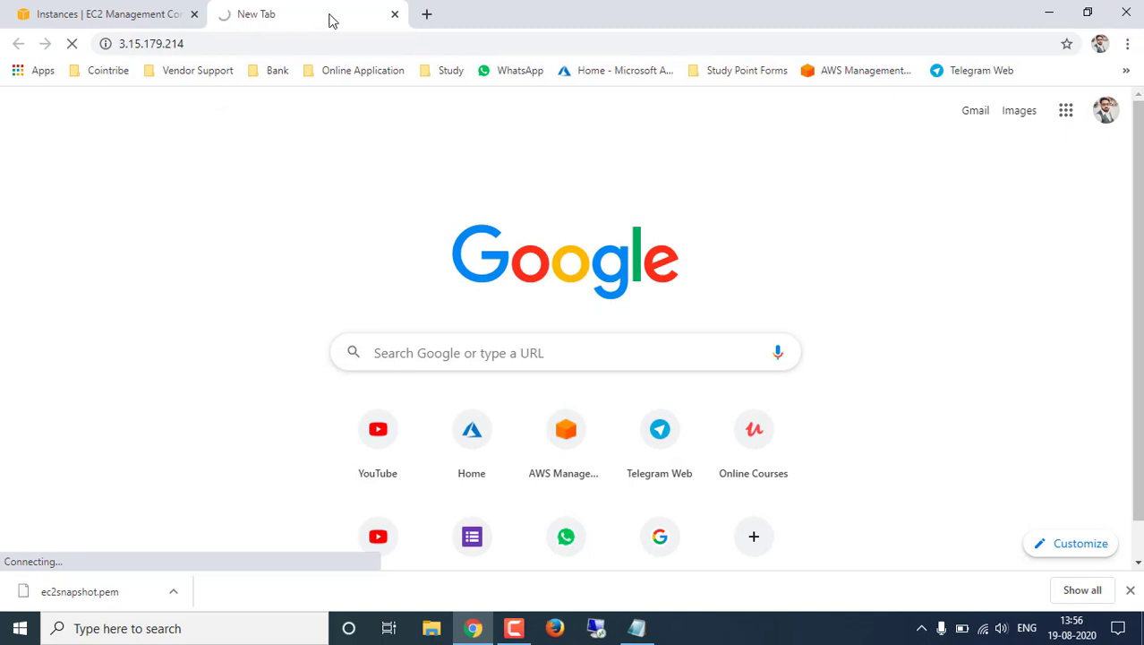
Return to the instances list, refresh it and examine the instance's type, availability zone, AMI, network and key pair details
{"action": "left_click", "coordinate": [162, 13]}
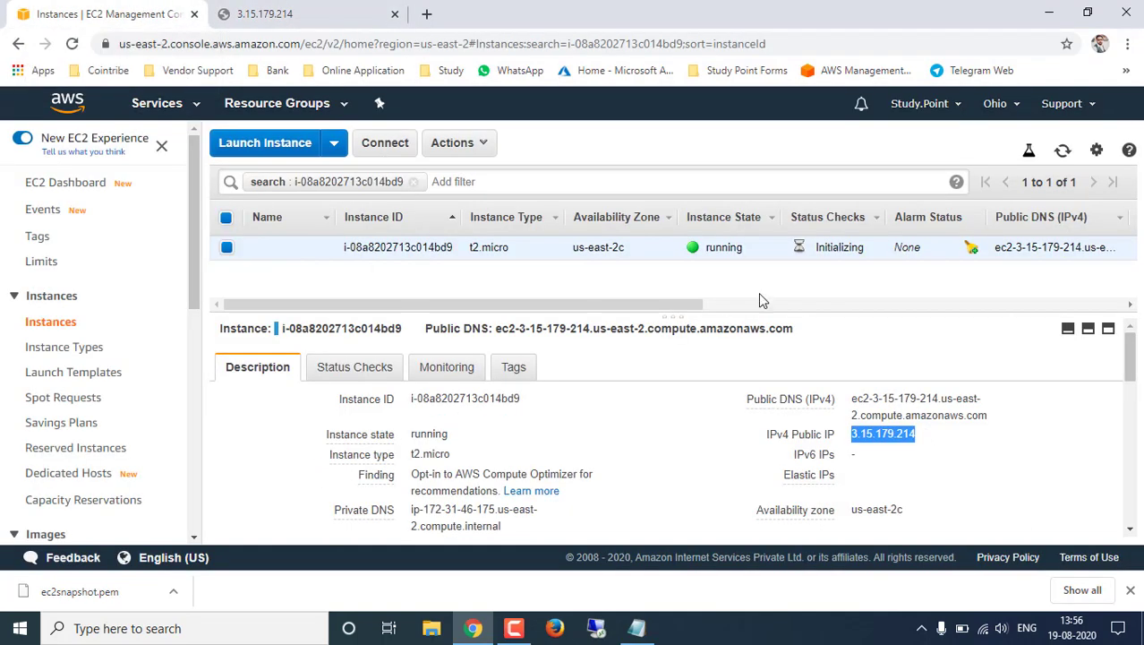
{"action": "left_click", "coordinate": [1063, 152]}
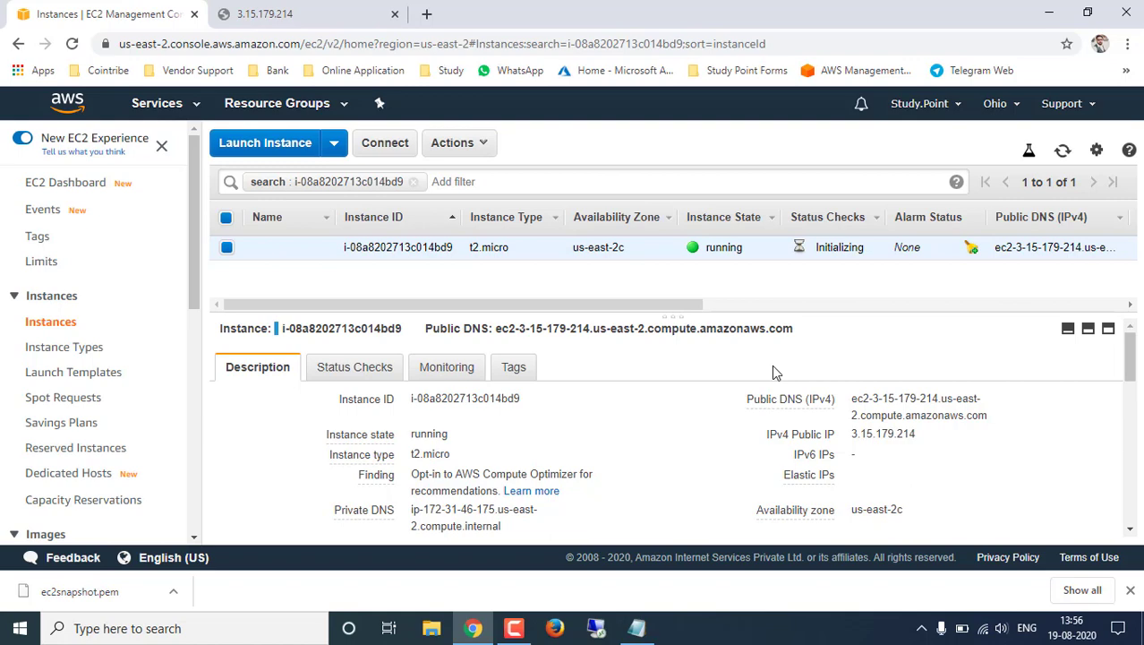
{"action": "left_click", "coordinate": [1062, 149]}
{"action": "left_click_drag", "start_coordinate": [412, 454], "coordinate": [450, 454]}
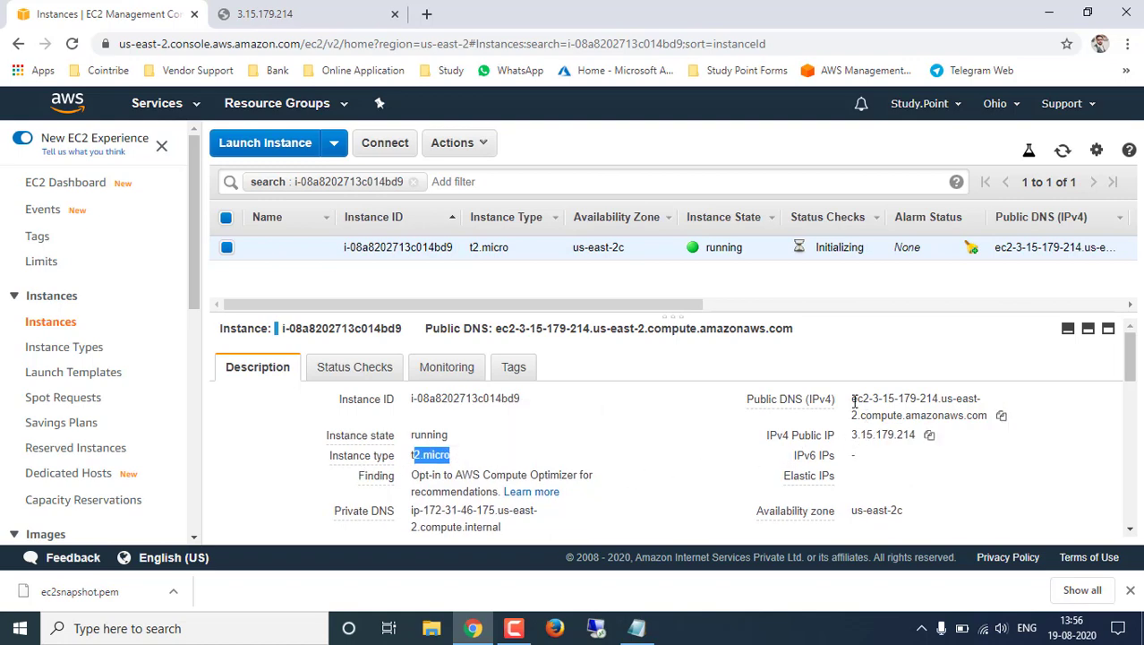
{"action": "scroll", "coordinate": [971, 461], "scroll_direction": "down", "scroll_amount": 1}
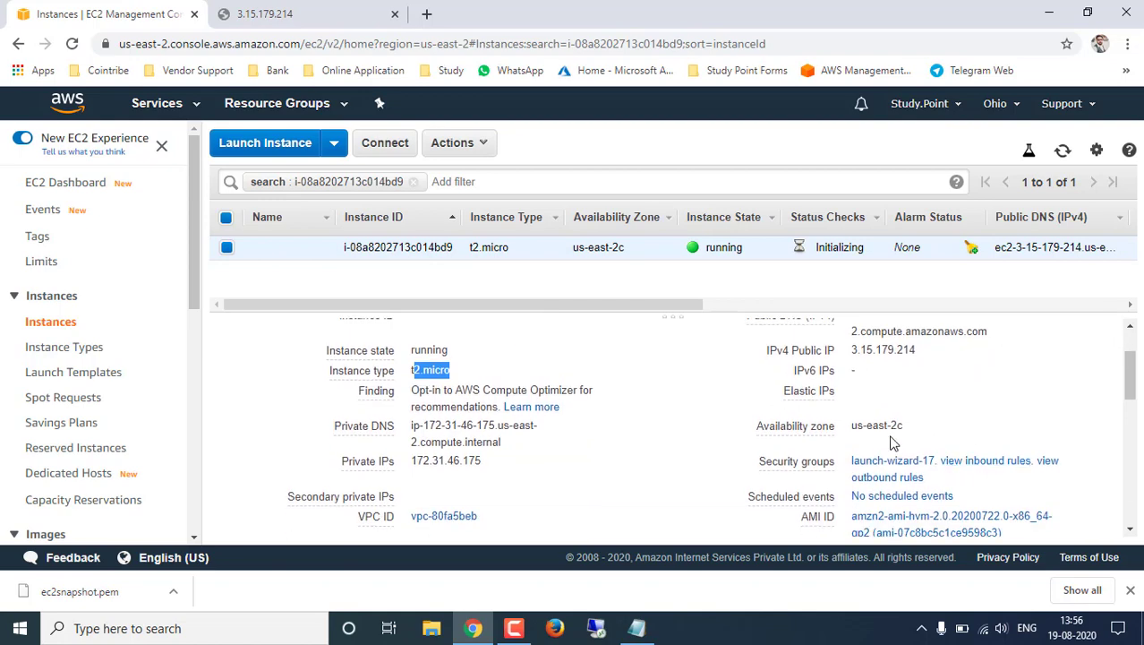
{"action": "left_click_drag", "start_coordinate": [852, 425], "coordinate": [894, 426]}
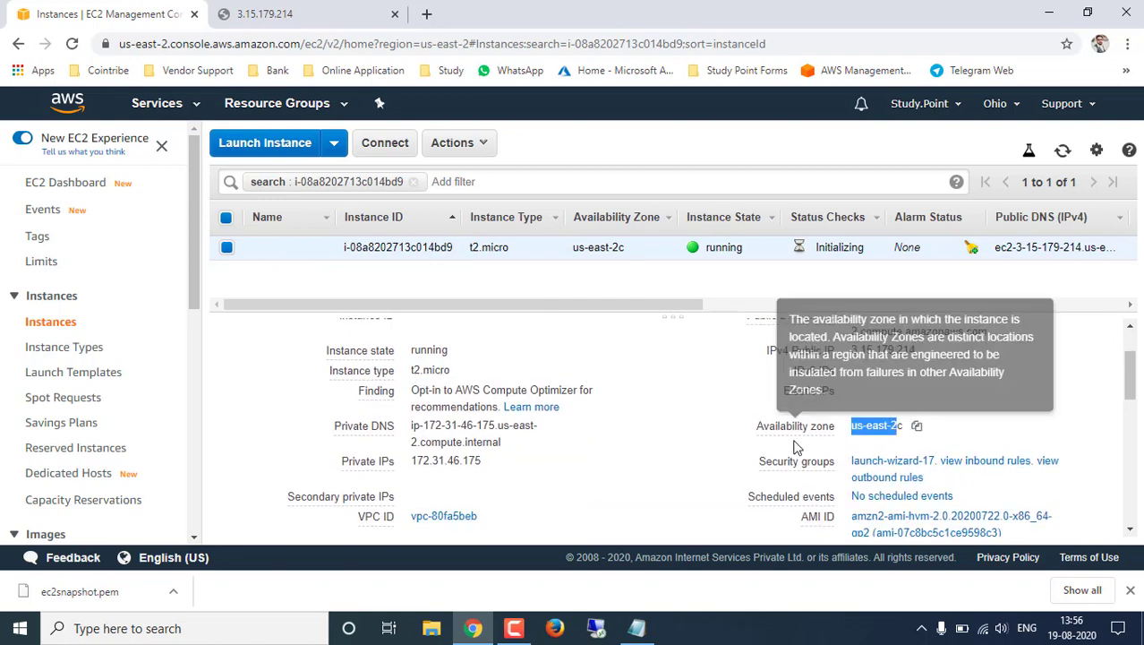
{"action": "scroll", "coordinate": [799, 446], "scroll_direction": "down", "scroll_amount": 2}
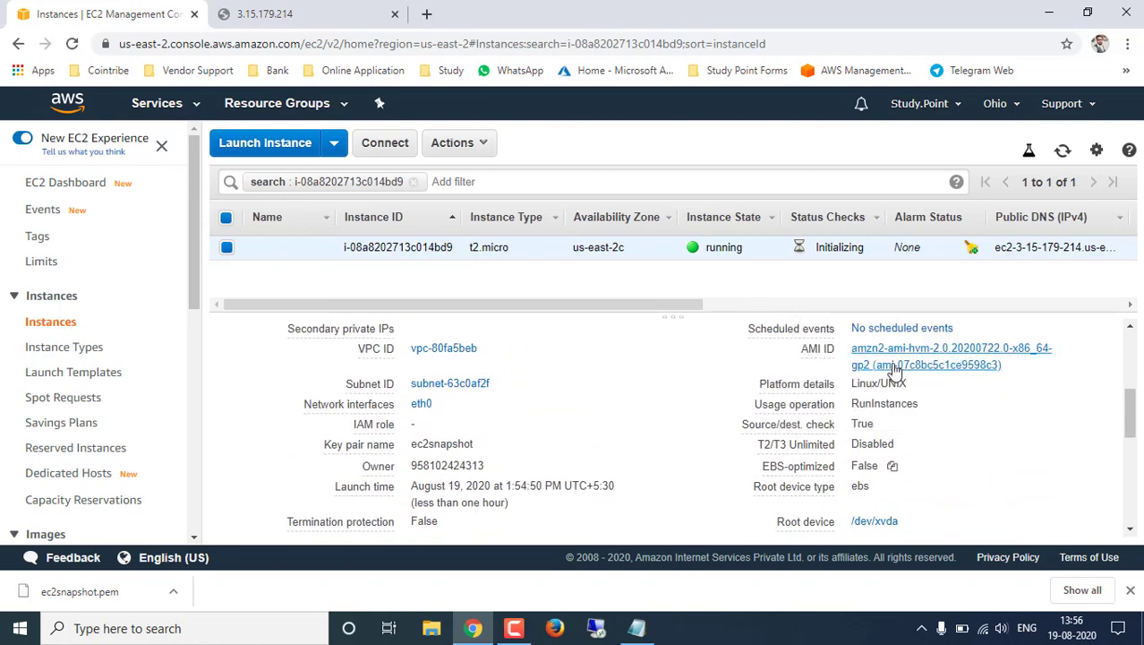
{"action": "scroll", "coordinate": [976, 448], "scroll_direction": "up", "scroll_amount": 1}
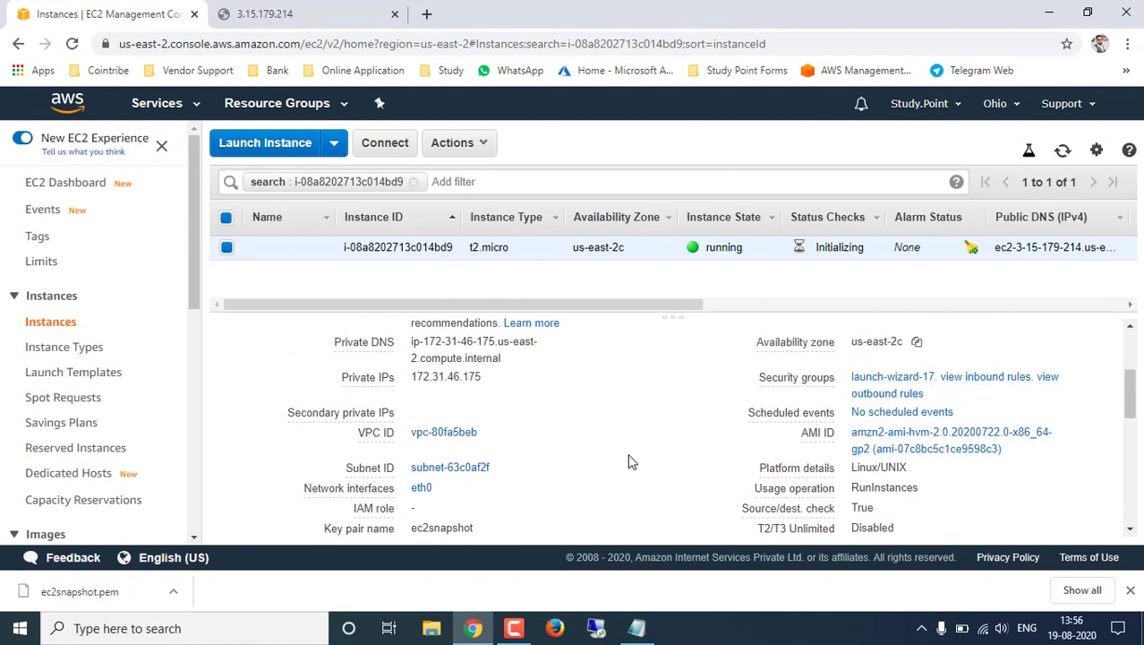
{"action": "scroll", "coordinate": [629, 461], "scroll_direction": "down", "scroll_amount": 1}
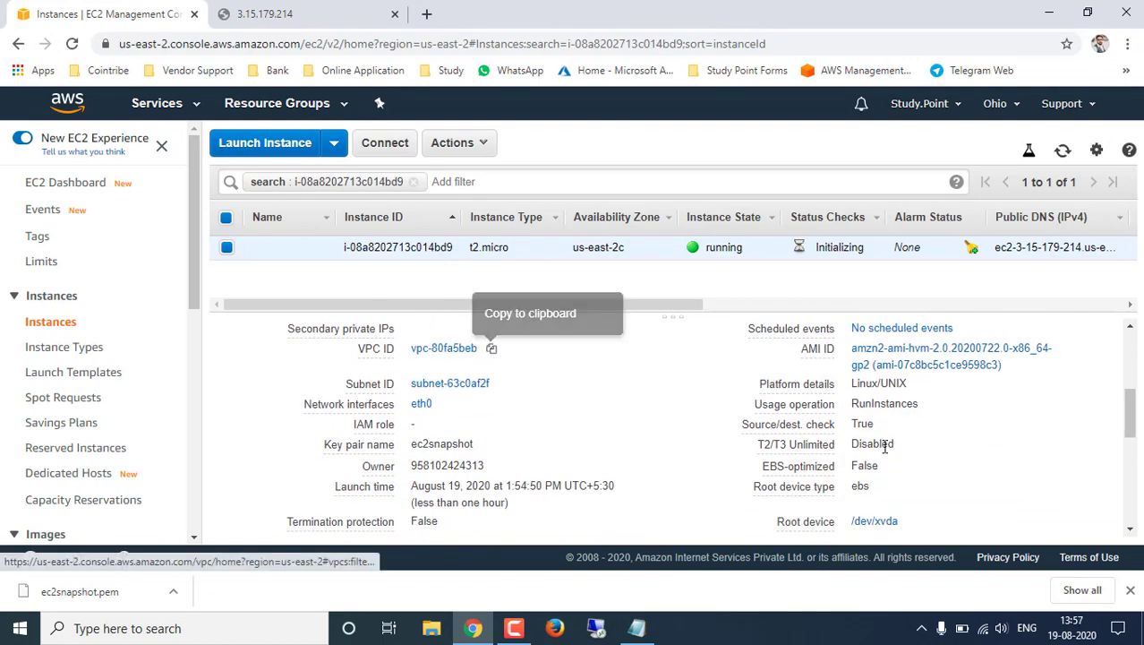
{"action": "scroll", "coordinate": [846, 447], "scroll_direction": "down", "scroll_amount": 1}
Copy the instance's root device name /dev/xvda into the Notepad notes below the numbered list
{"action": "double_click", "coordinate": [788, 437]}
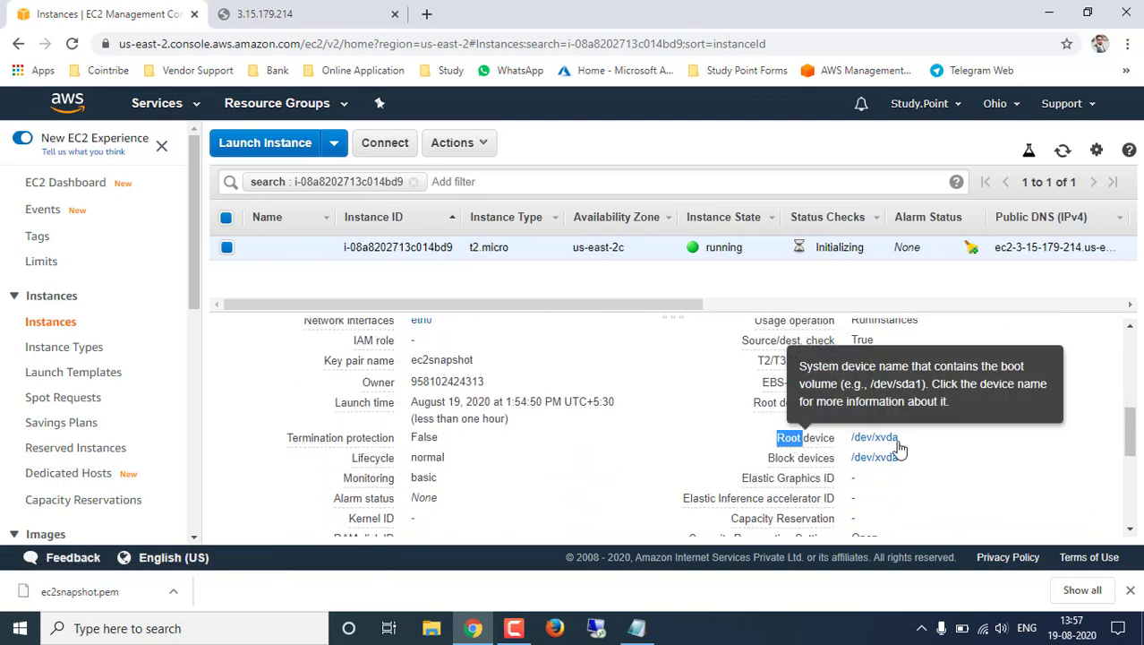
{"action": "left_click_drag", "start_coordinate": [908, 439], "coordinate": [849, 439]}
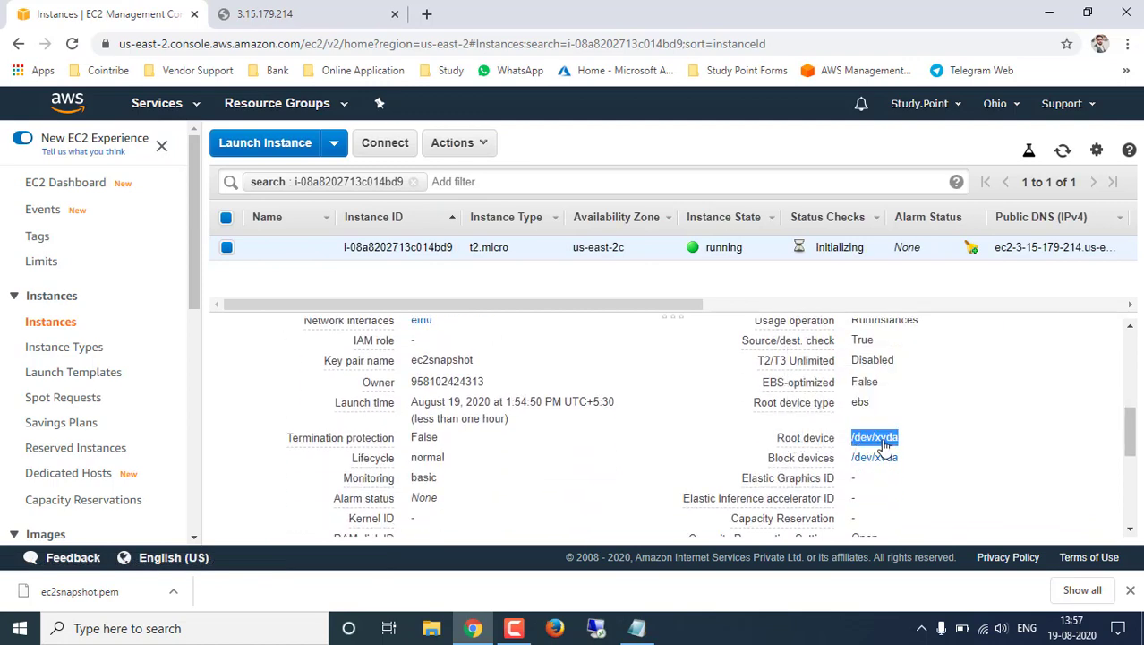
{"action": "left_click", "coordinate": [959, 465]}
{"action": "left_click_drag", "start_coordinate": [907, 439], "coordinate": [851, 439]}
{"action": "left_click", "coordinate": [938, 443]}
{"action": "key", "text": "alt+Tab"}
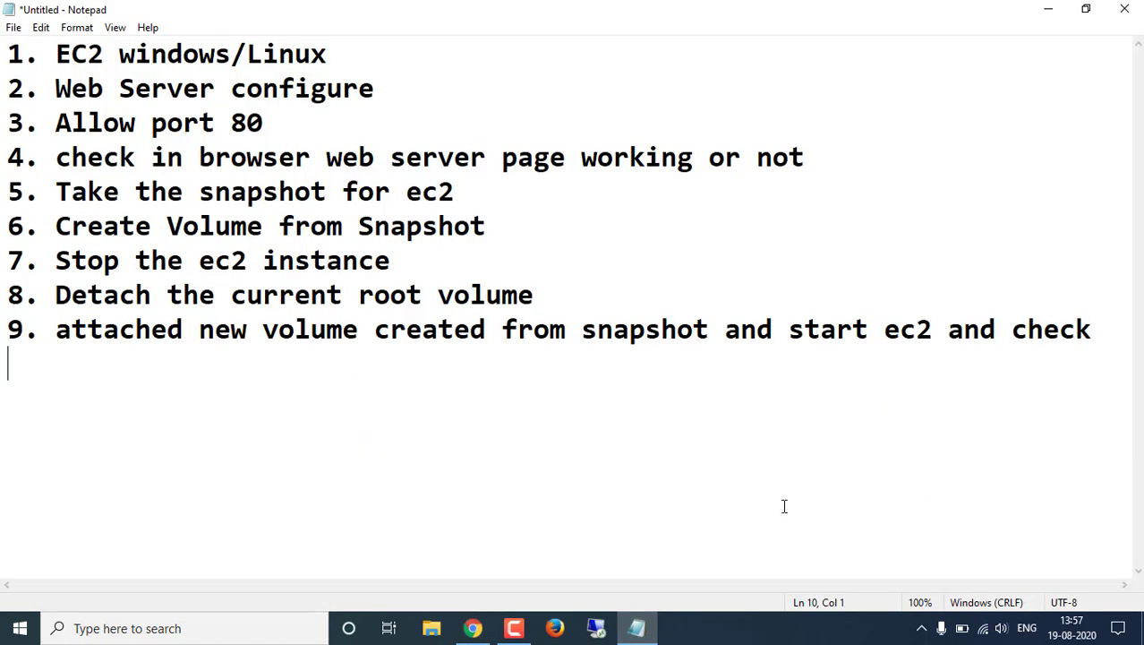
{"action": "key", "text": "ctrl+v"}
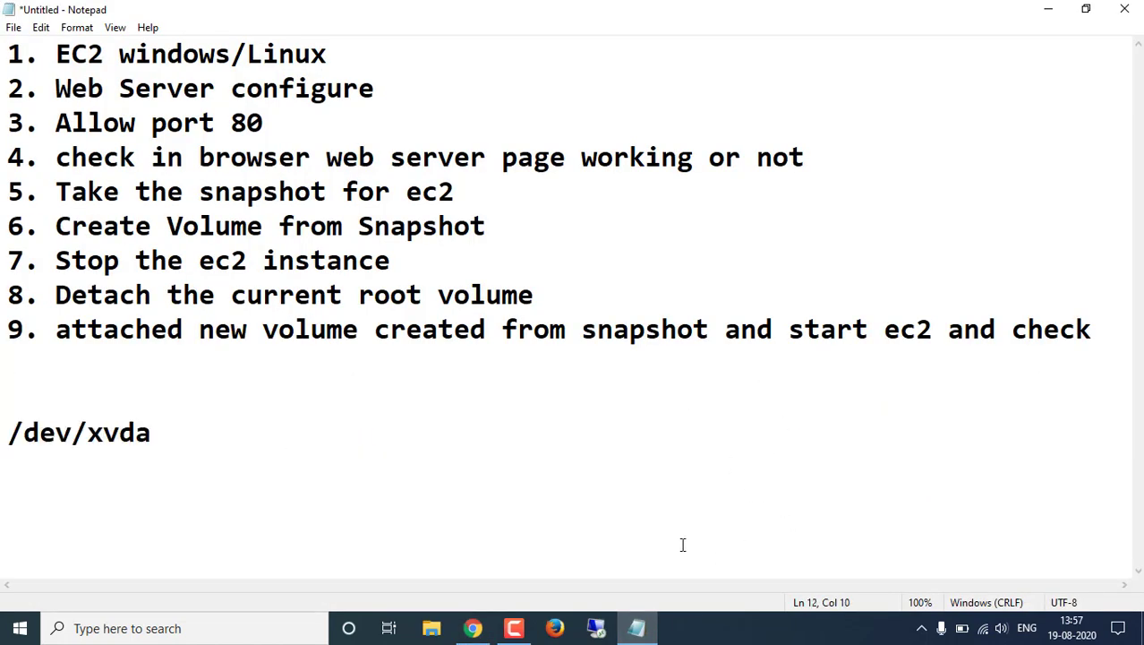
Copy the instance's availability zone us-east-2c from the EC2 console into the Notepad notes, below the root device name
{"action": "left_click", "coordinate": [473, 627]}
{"action": "left_click", "coordinate": [984, 470]}
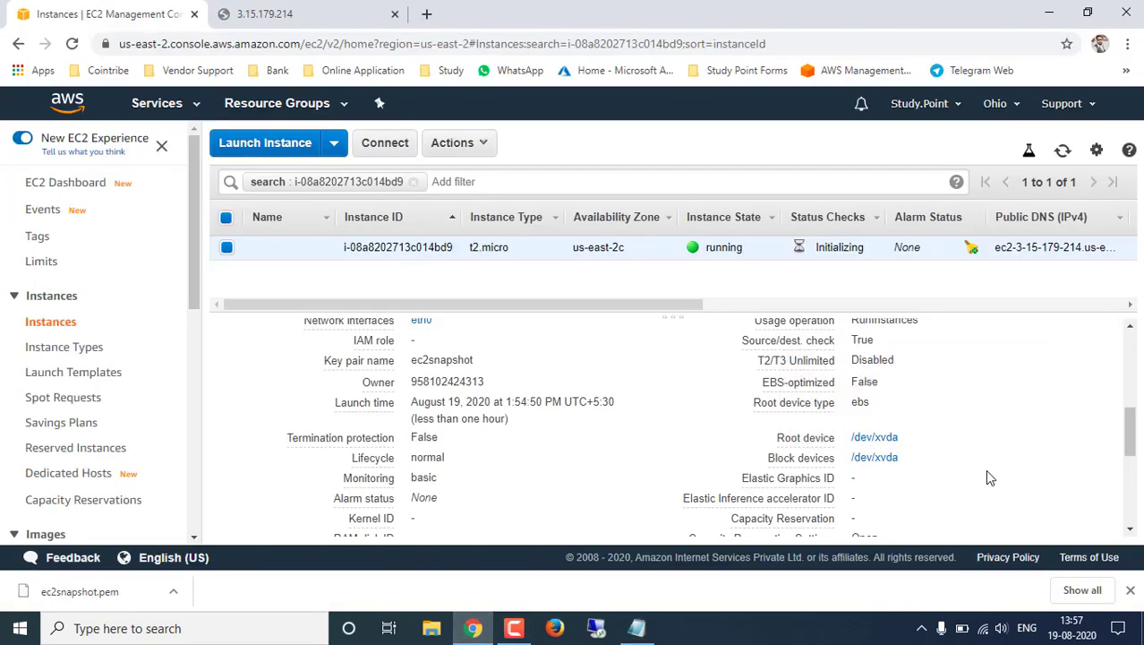
{"action": "scroll", "coordinate": [985, 469], "scroll_direction": "up", "scroll_amount": 2}
{"action": "left_click_drag", "start_coordinate": [906, 343], "coordinate": [855, 350]}
{"action": "key", "text": "ctrl+c"}
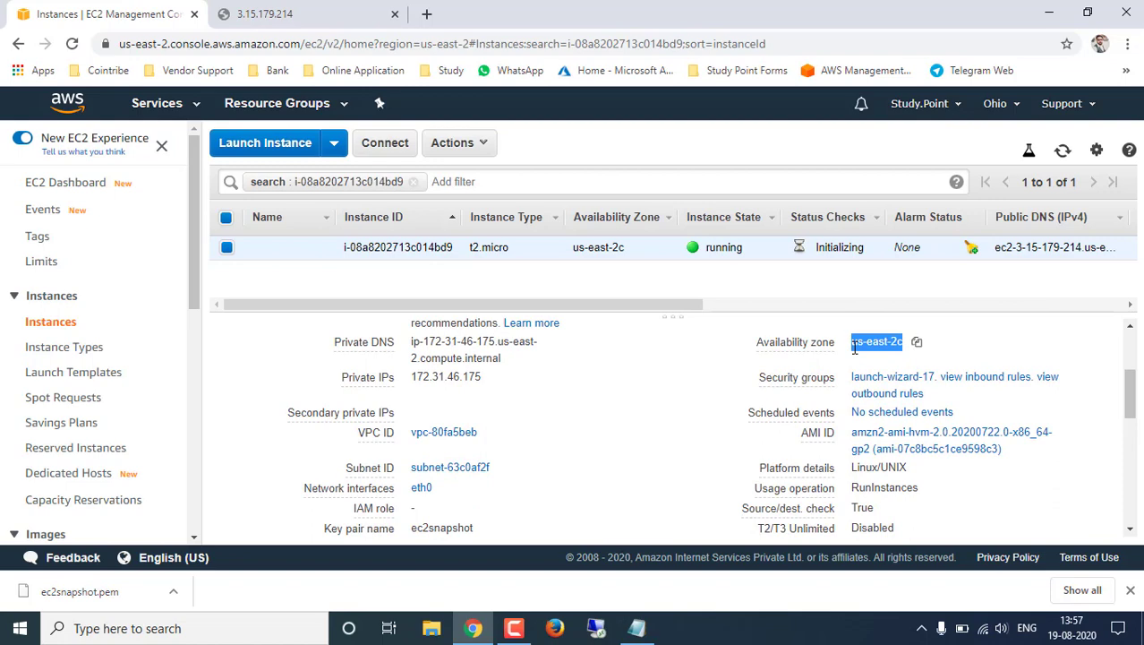
{"action": "left_click", "coordinate": [637, 628]}
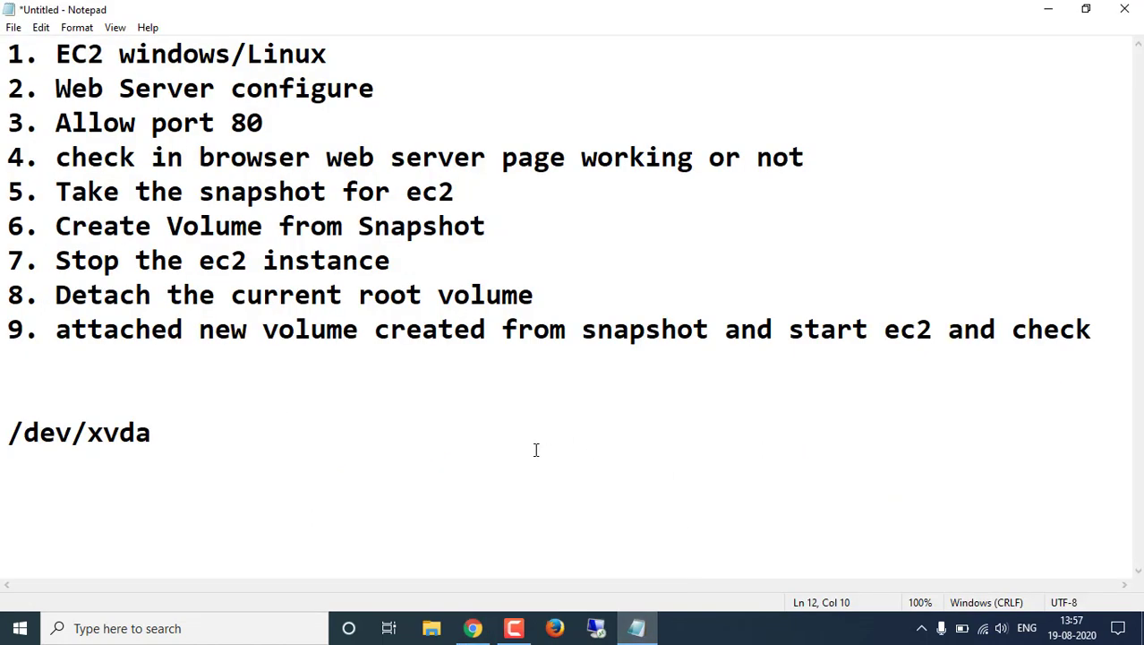
{"action": "key", "text": "Return"}
{"action": "key", "text": "Return"}
{"action": "key", "text": "ctrl+v"}
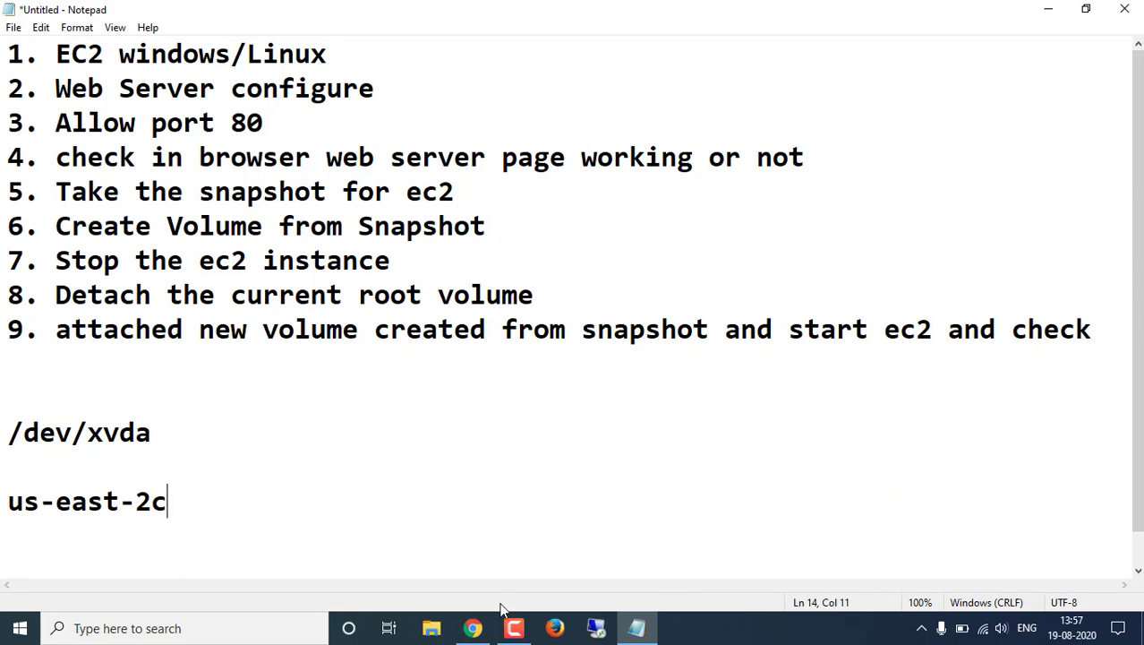
Recheck the instance's status checks in the EC2 console and the page at its public IP, dismissing the browser's downloads bar
{"action": "left_click", "coordinate": [473, 628]}
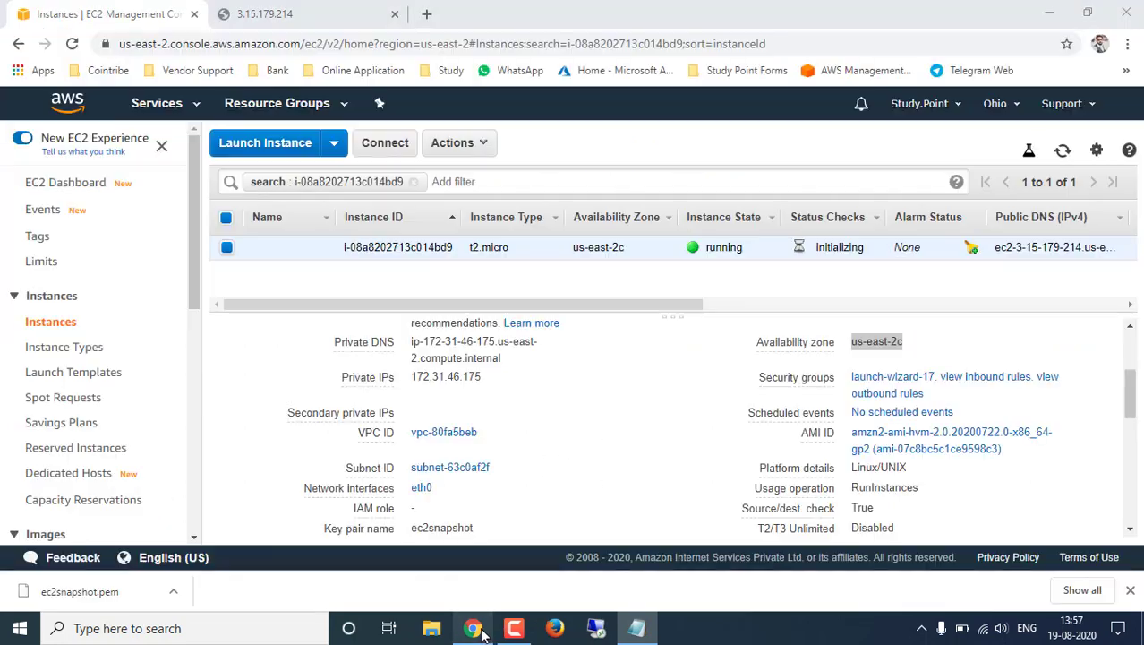
{"action": "left_click", "coordinate": [1063, 150]}
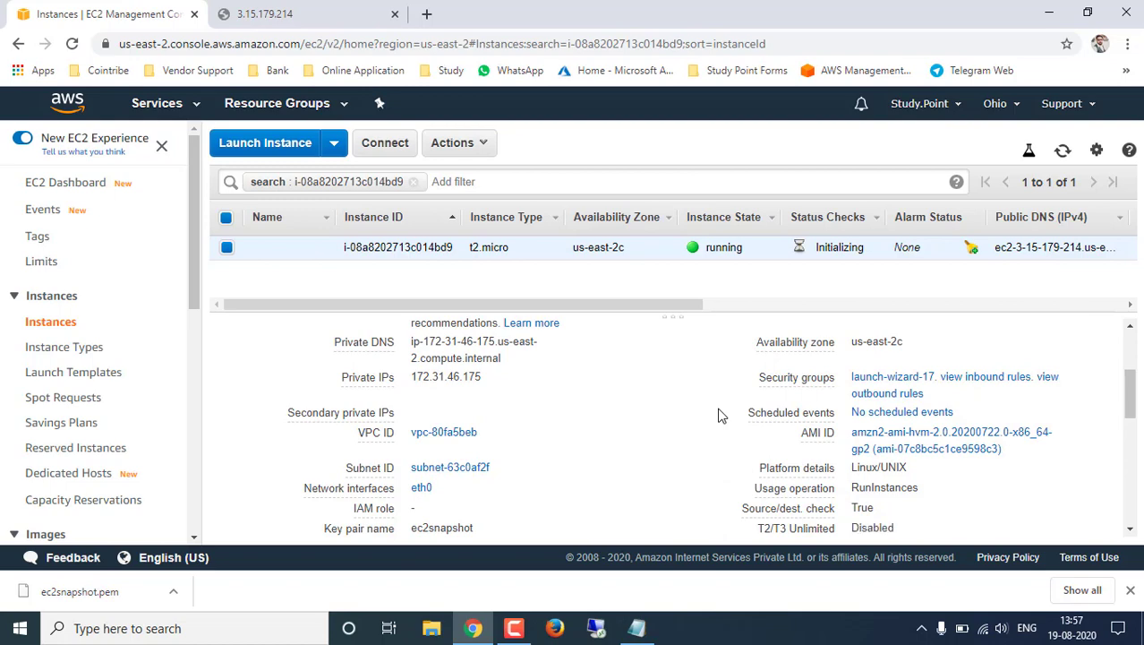
{"action": "left_click", "coordinate": [331, 9]}
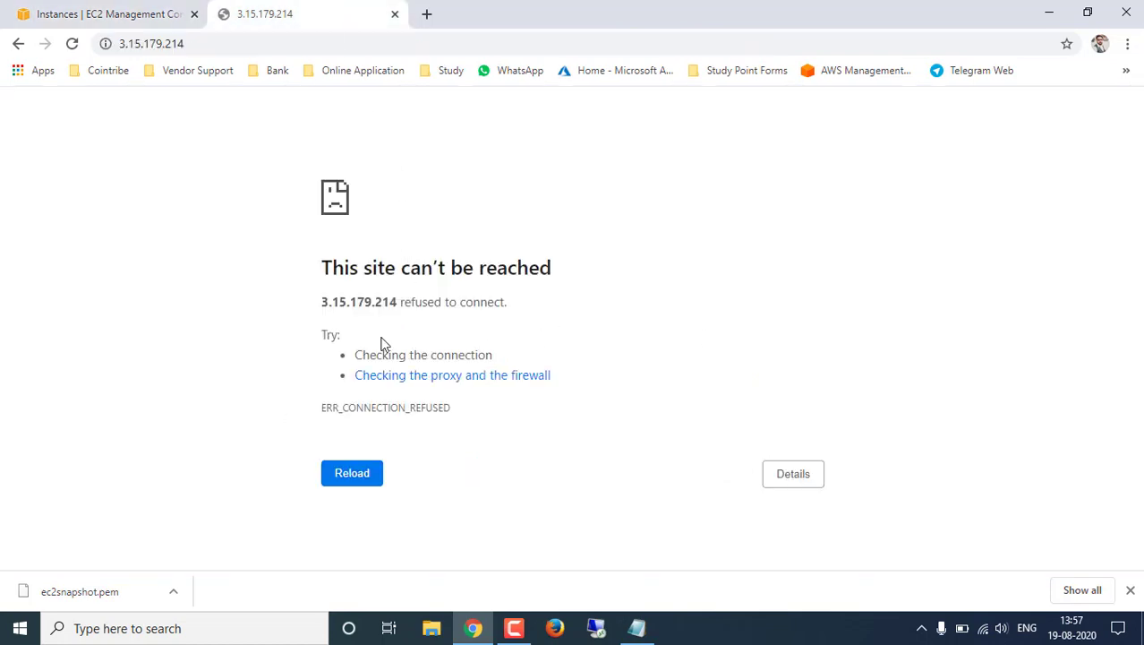
{"action": "left_click", "coordinate": [1130, 590]}
{"action": "left_click", "coordinate": [68, 11]}
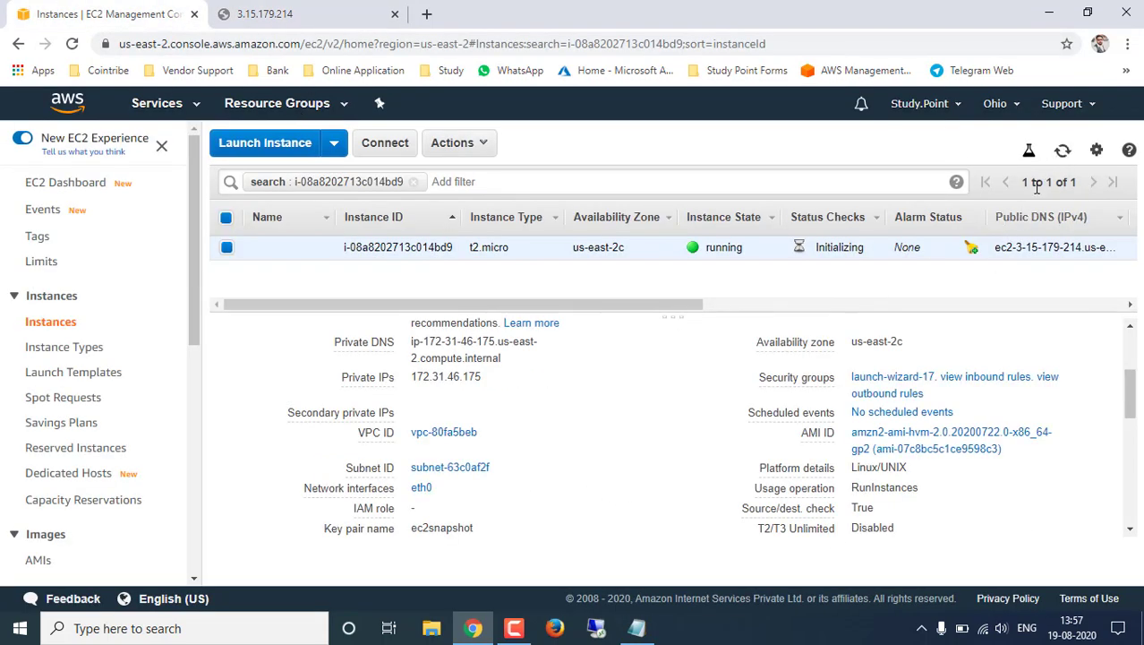
{"action": "left_click", "coordinate": [1063, 150]}
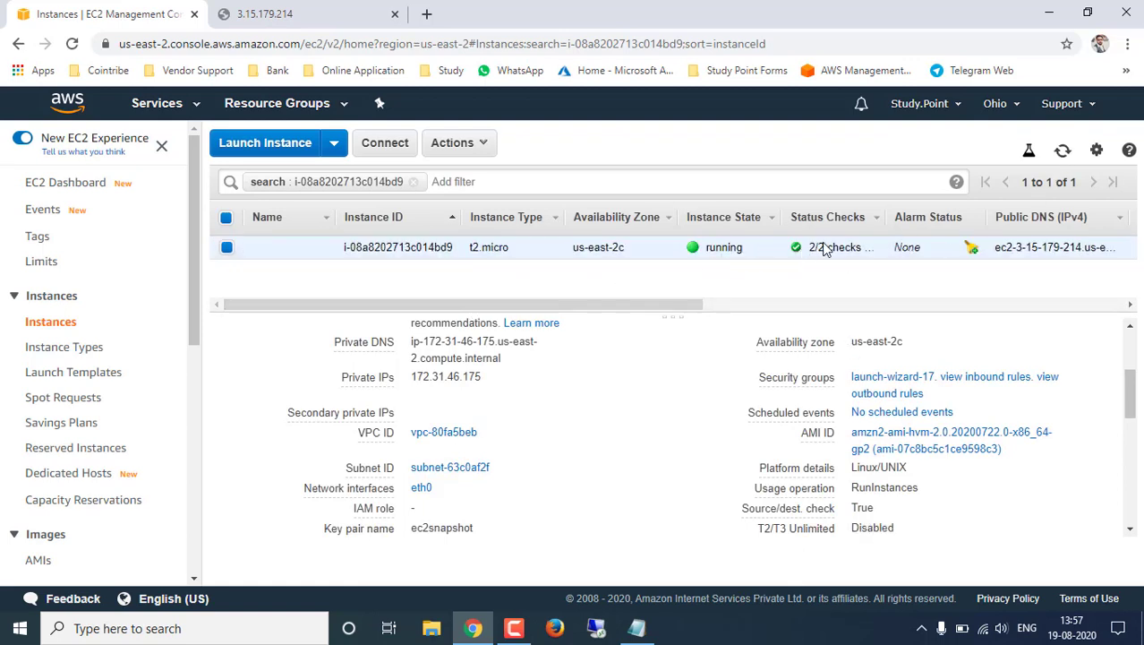
Copy the instance's public IP, switch to PuTTY and enter 3.15.179.214 as the host name
{"action": "mouse_move", "coordinate": [668, 306]}
{"action": "left_mouse_down"}
{"action": "mouse_move", "coordinate": [712, 306]}
{"action": "mouse_move", "coordinate": [669, 307]}
{"action": "left_mouse_up"}
{"action": "scroll", "coordinate": [945, 488], "scroll_direction": "up", "scroll_amount": 3}
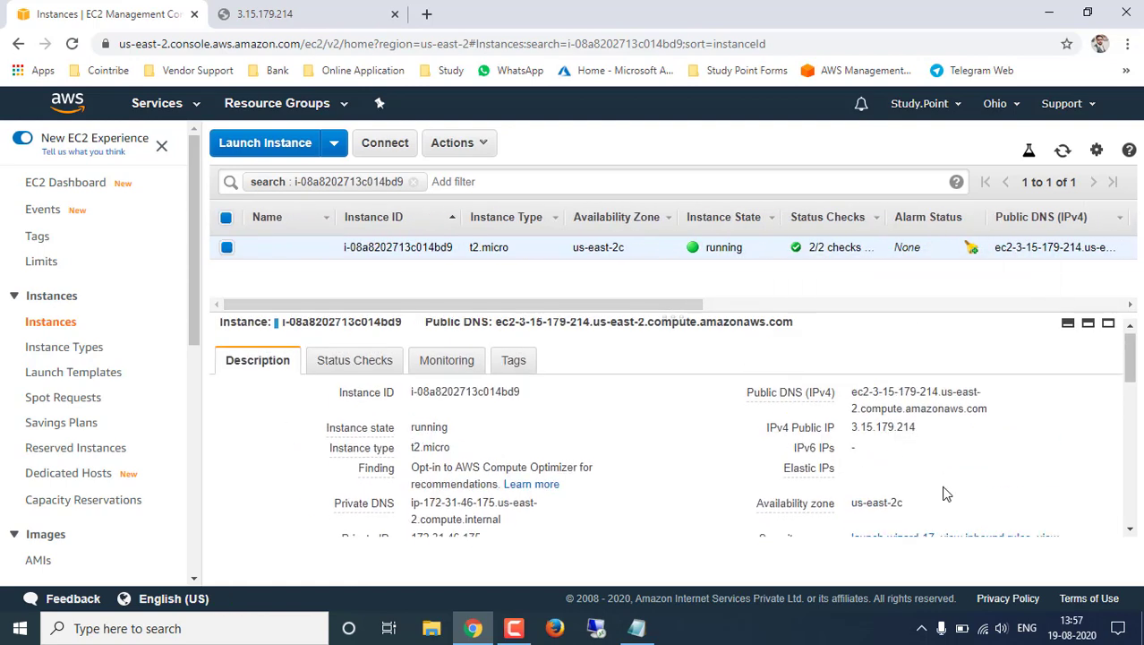
{"action": "left_click", "coordinate": [933, 435]}
{"action": "left_click", "coordinate": [204, 628]}
{"action": "type", "text": "puty"}
{"action": "left_click", "coordinate": [122, 170]}
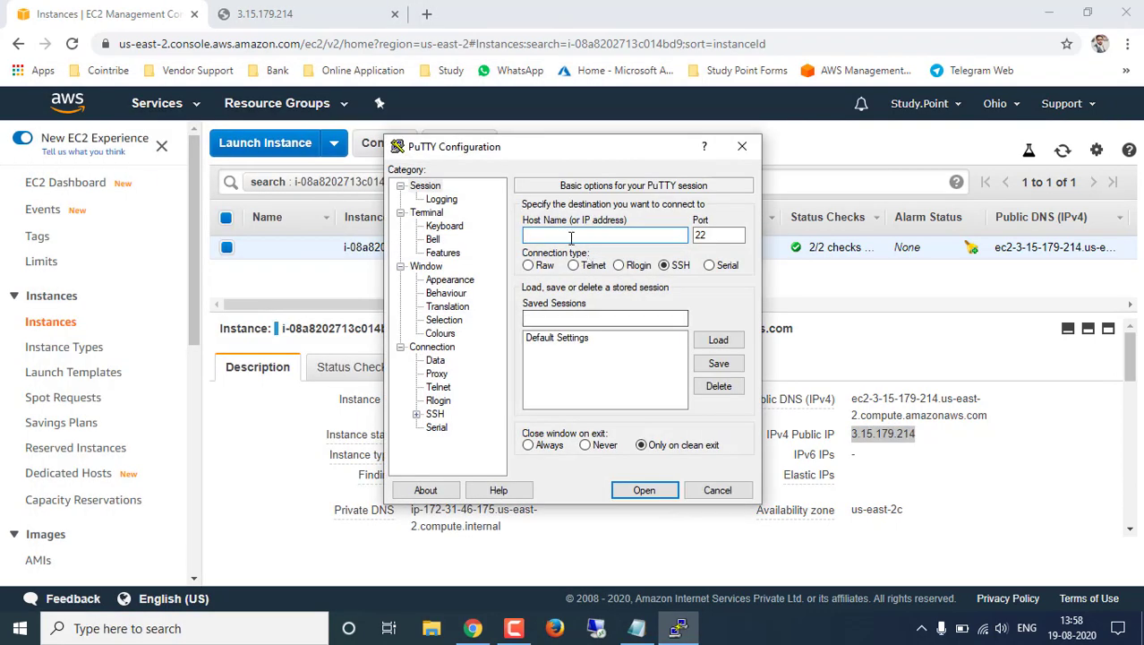
{"action": "key", "text": "ctrl+v"}
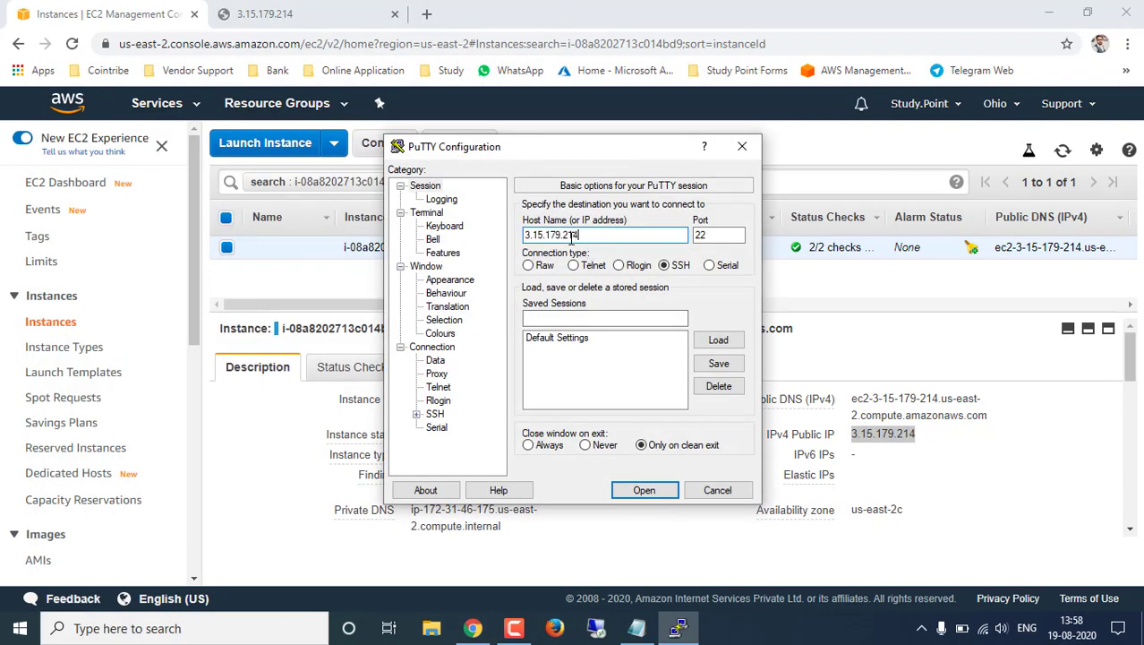
Set ec2snapshotdemo.ppk from Downloads as the SSH authentication key and open the session, accepting the server's host key
{"action": "left_click", "coordinate": [416, 414]}
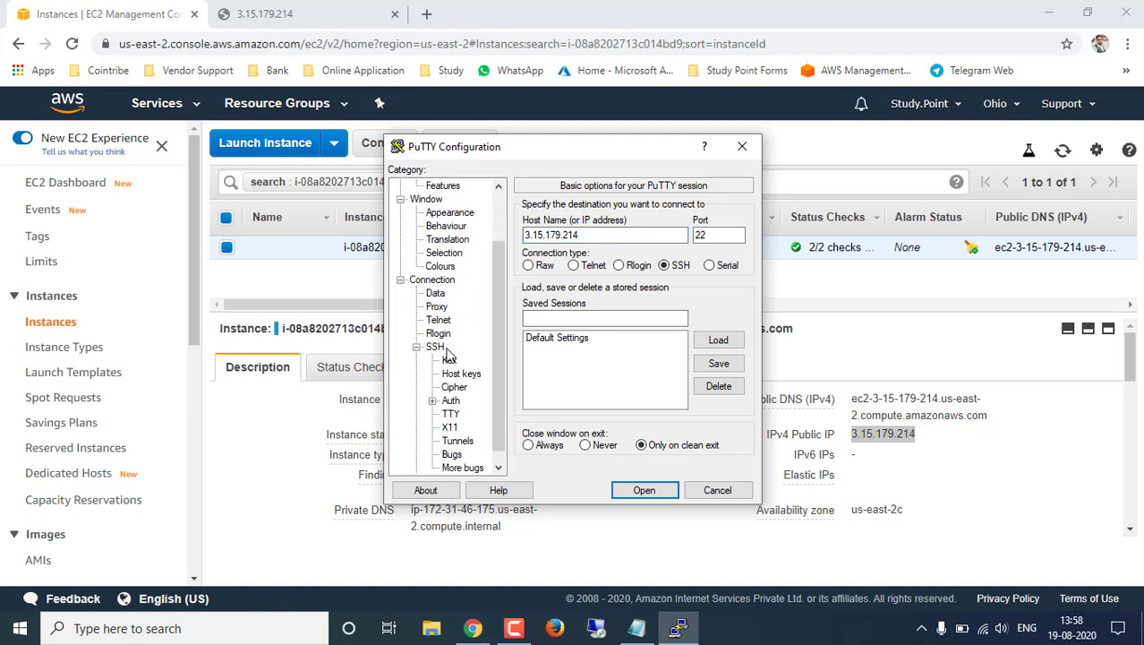
{"action": "left_click", "coordinate": [450, 400]}
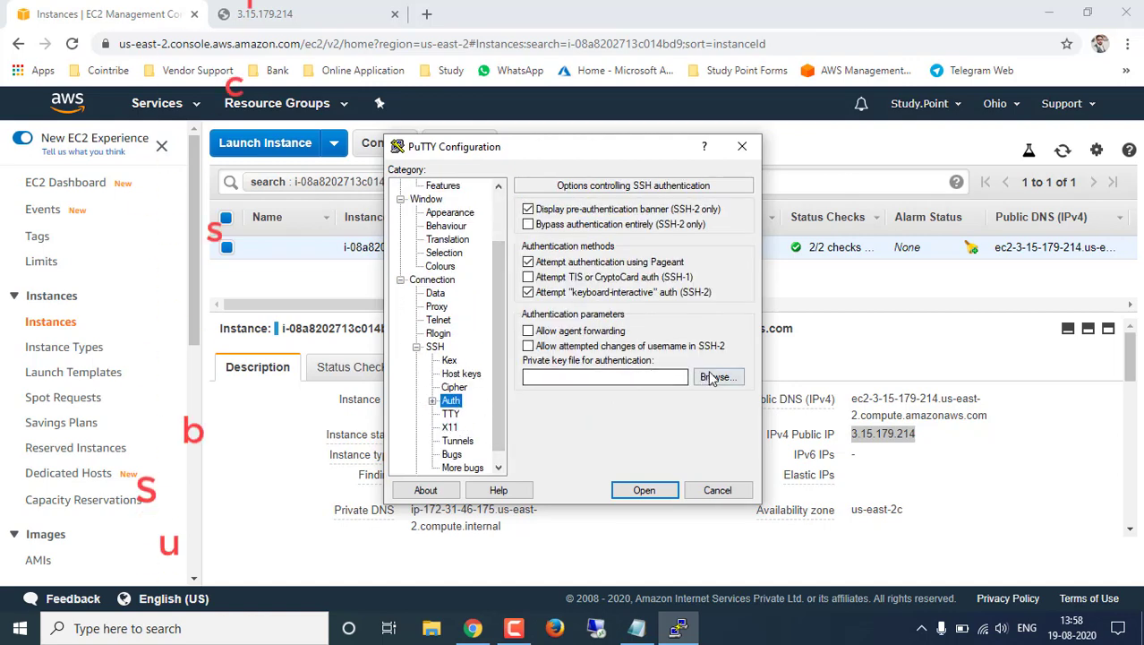
{"action": "left_click", "coordinate": [711, 377]}
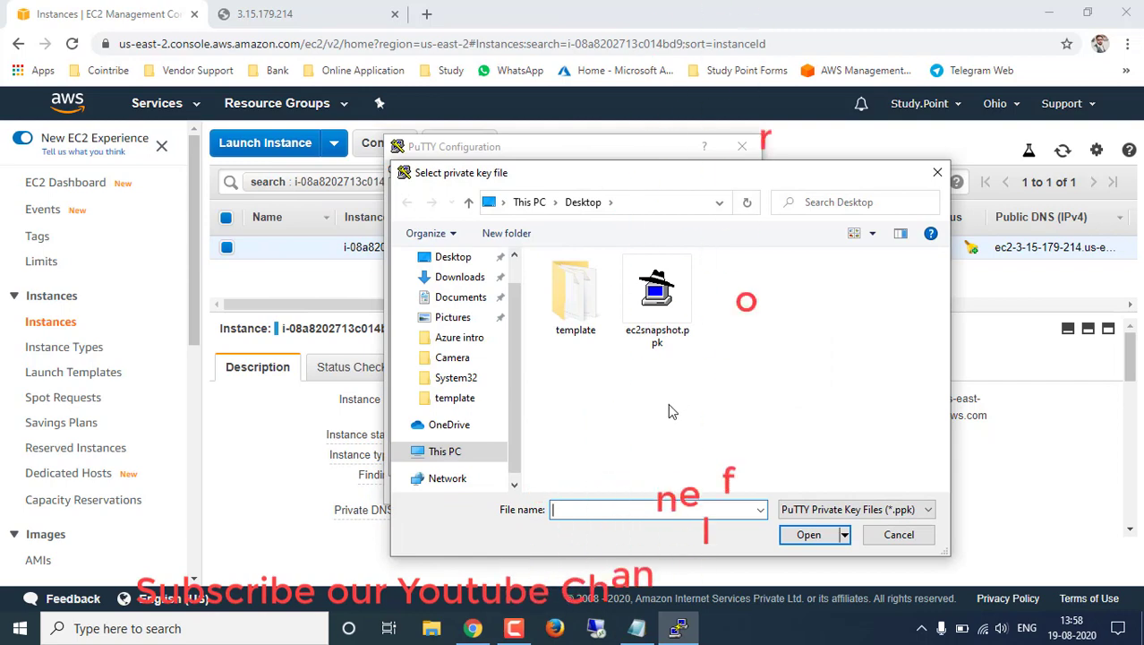
{"action": "left_click", "coordinate": [458, 280]}
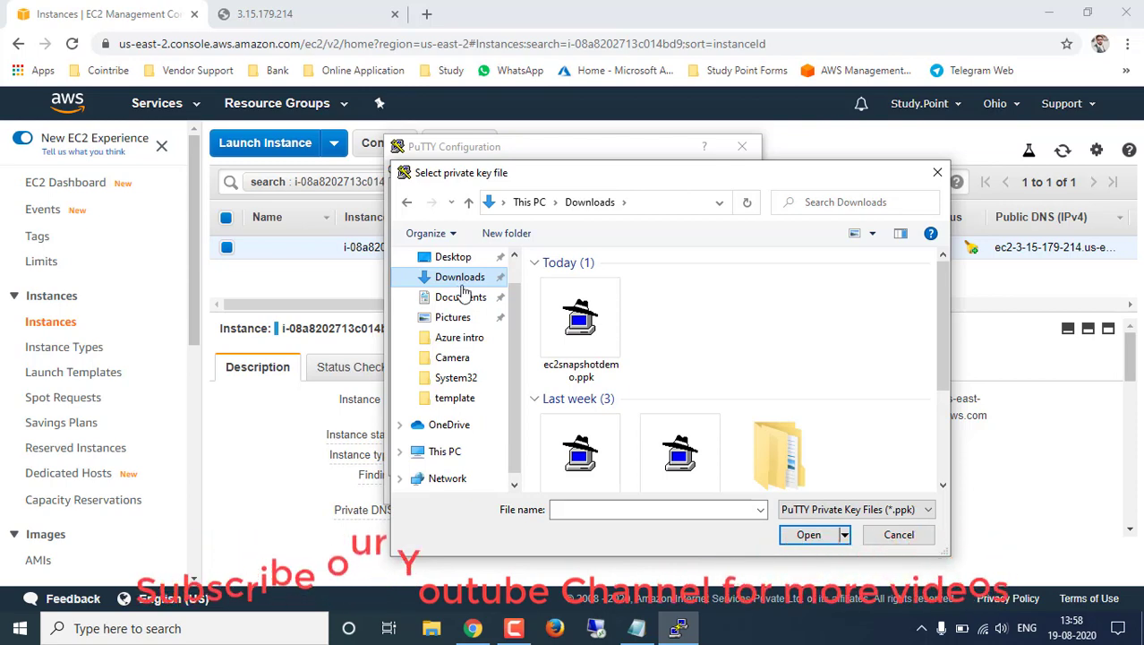
{"action": "left_click", "coordinate": [593, 374]}
{"action": "left_click", "coordinate": [812, 535]}
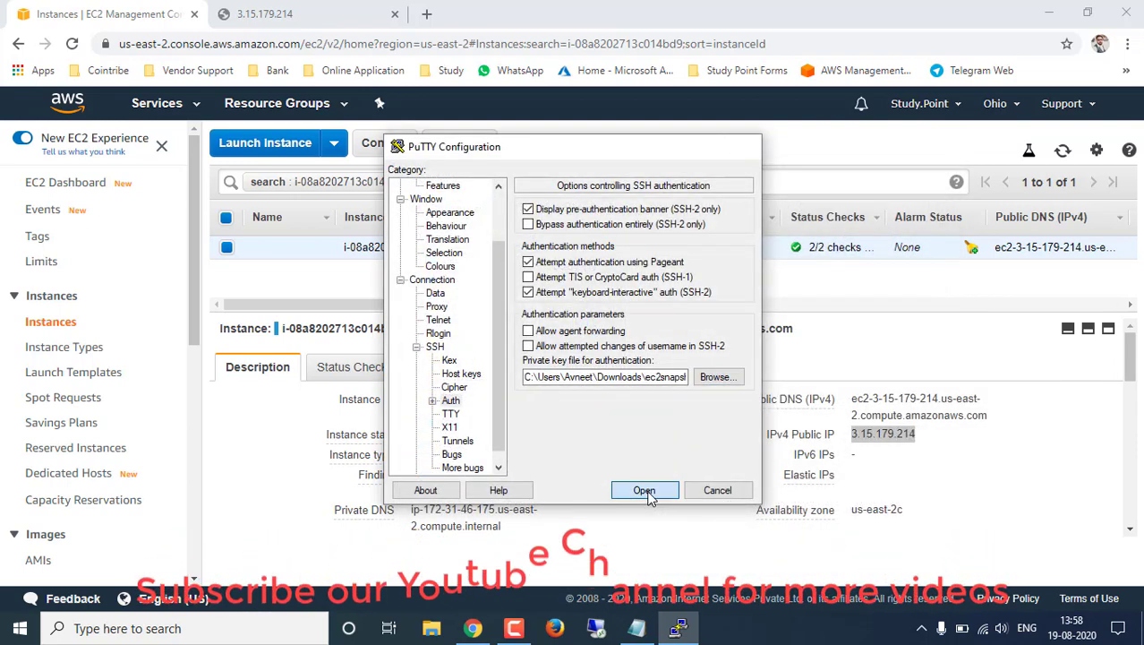
{"action": "left_click", "coordinate": [645, 491]}
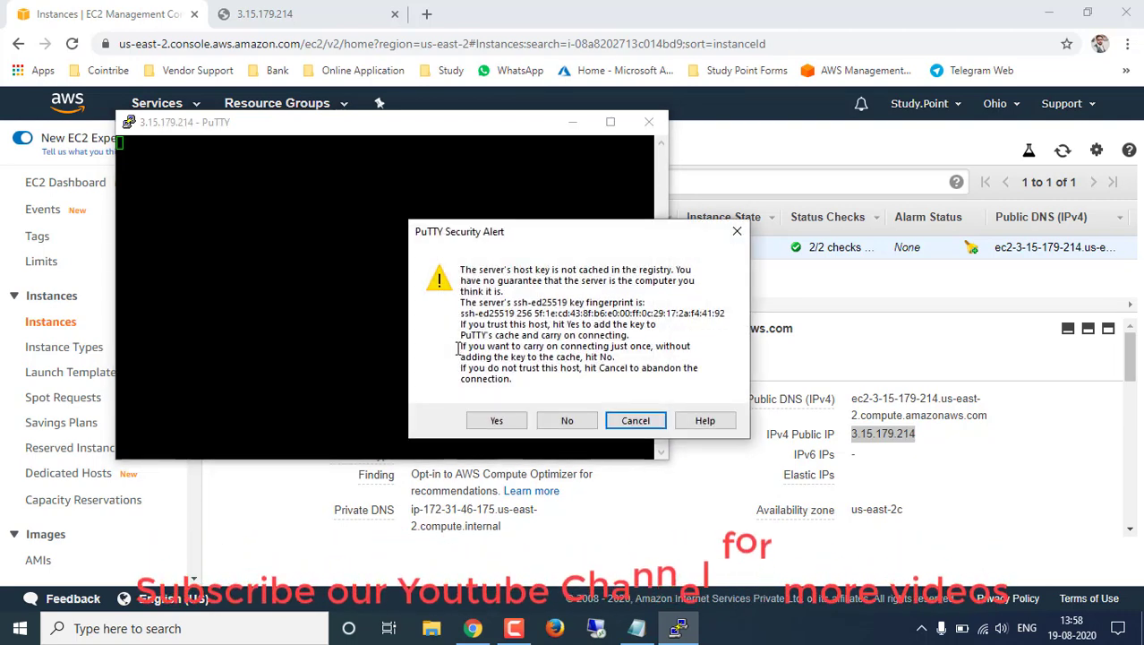
{"action": "left_click", "coordinate": [498, 420]}
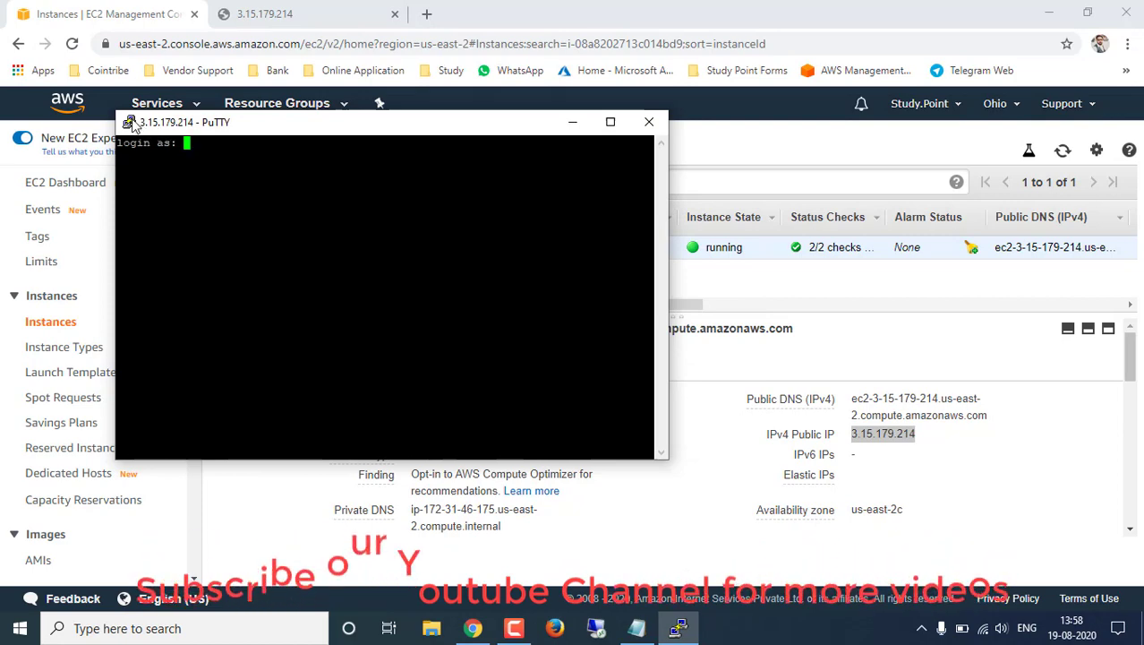
Maximize the PuTTY session window and set its terminal font to Courier New, bold, 18-point
{"action": "left_click", "coordinate": [609, 122]}
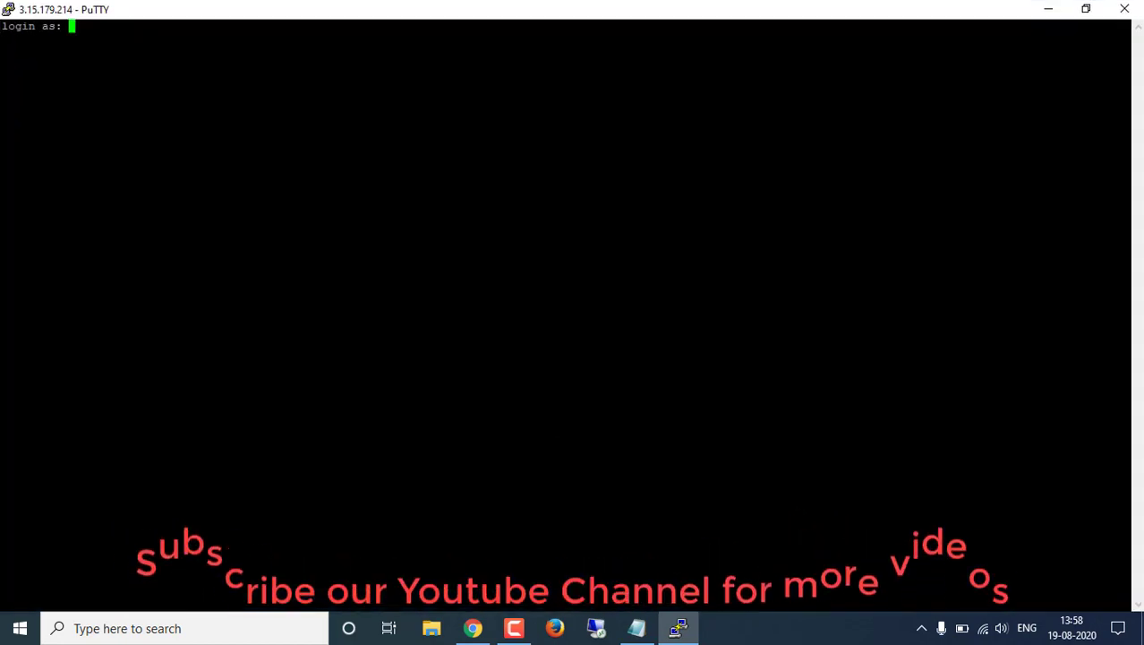
{"action": "left_click", "coordinate": [8, 9]}
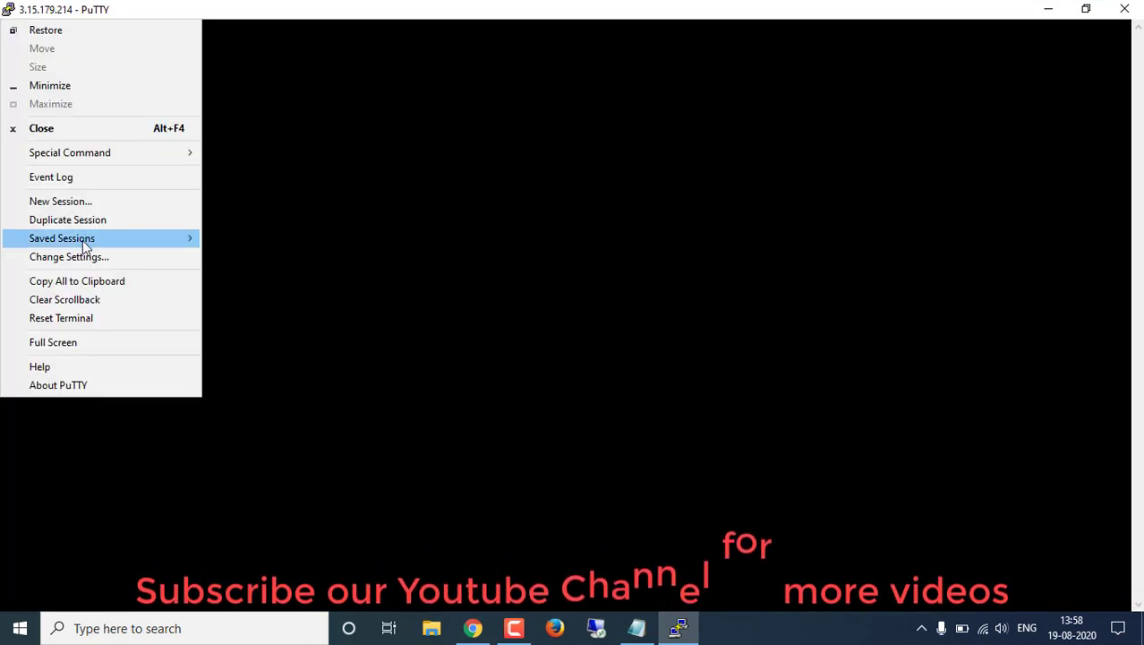
{"action": "left_click", "coordinate": [90, 258]}
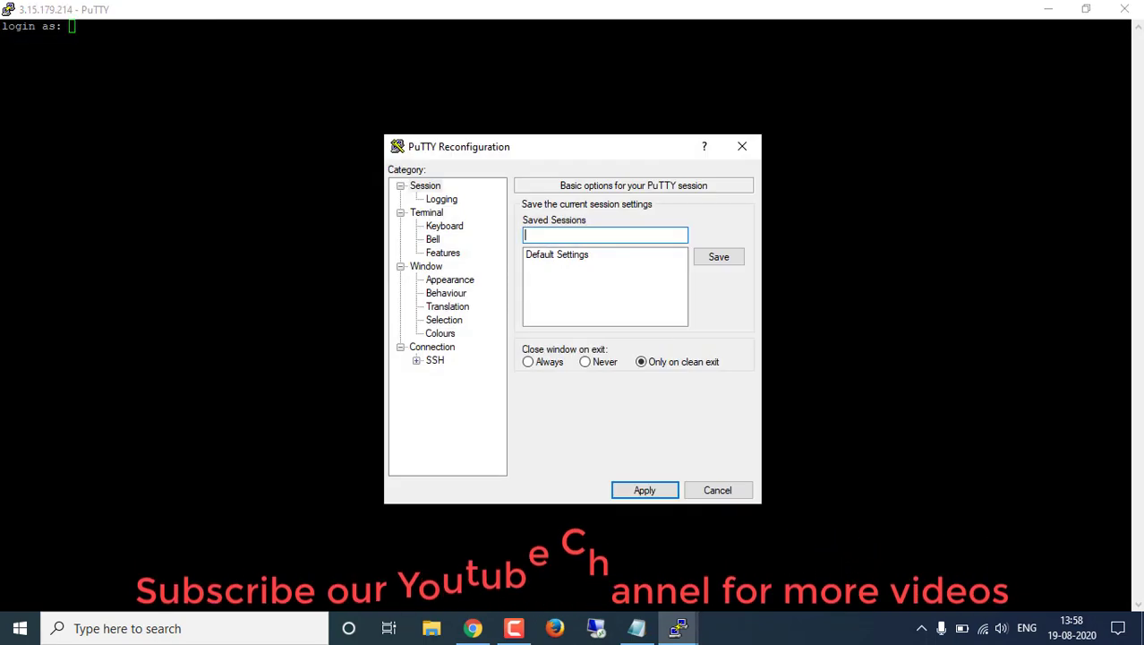
{"action": "left_click", "coordinate": [450, 279]}
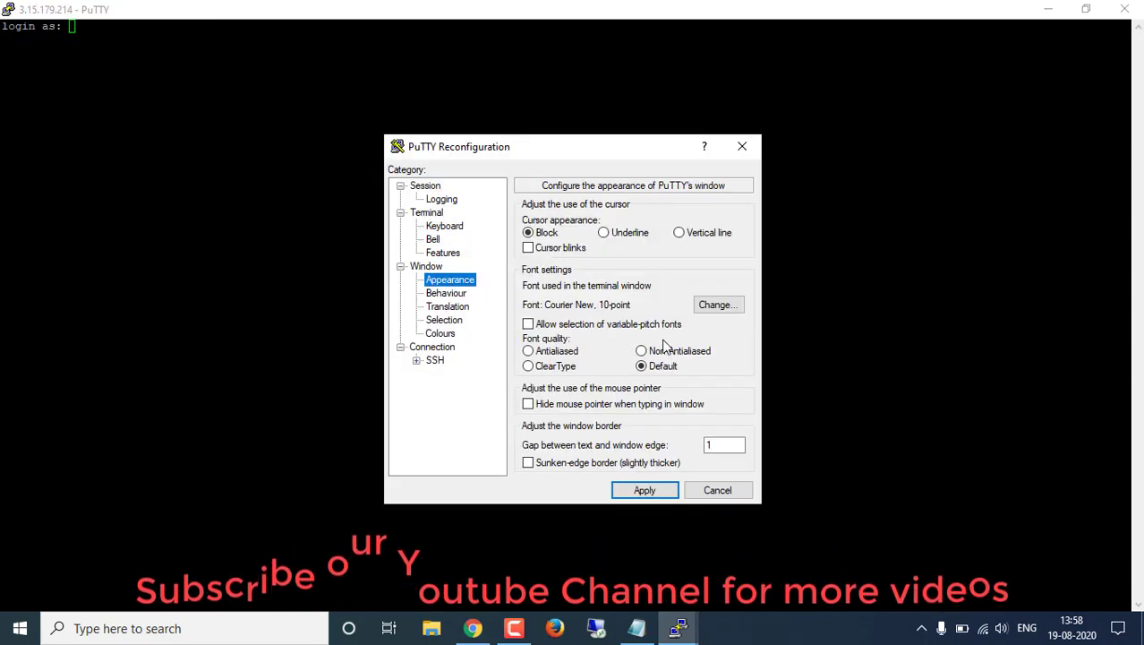
{"action": "left_click", "coordinate": [714, 306]}
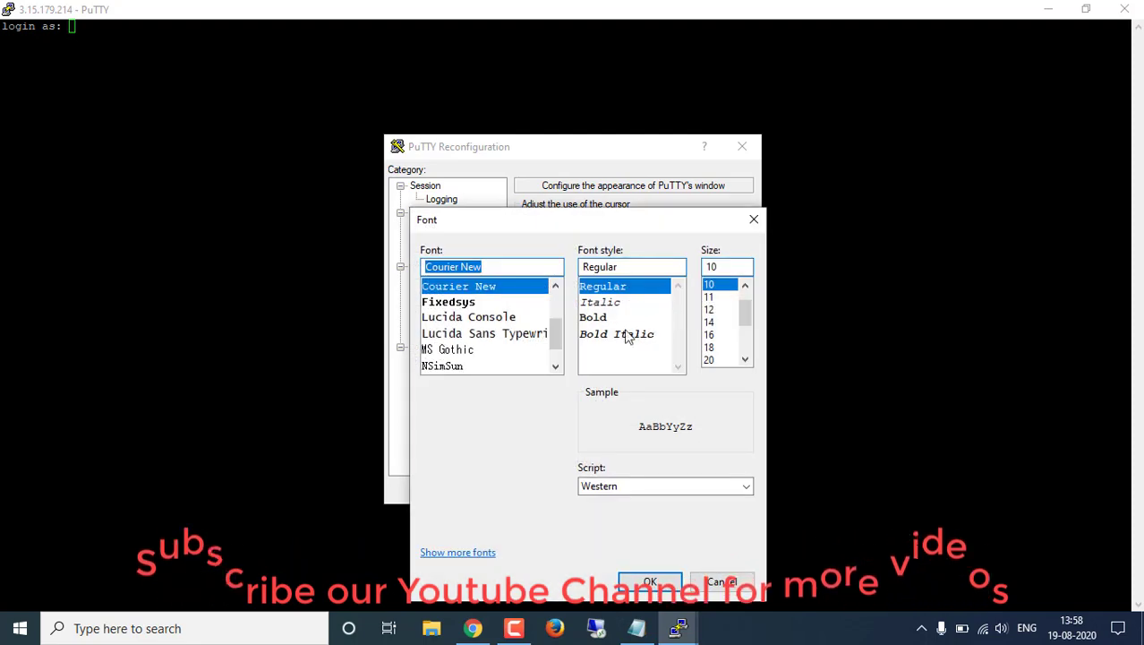
{"action": "left_click", "coordinate": [602, 318]}
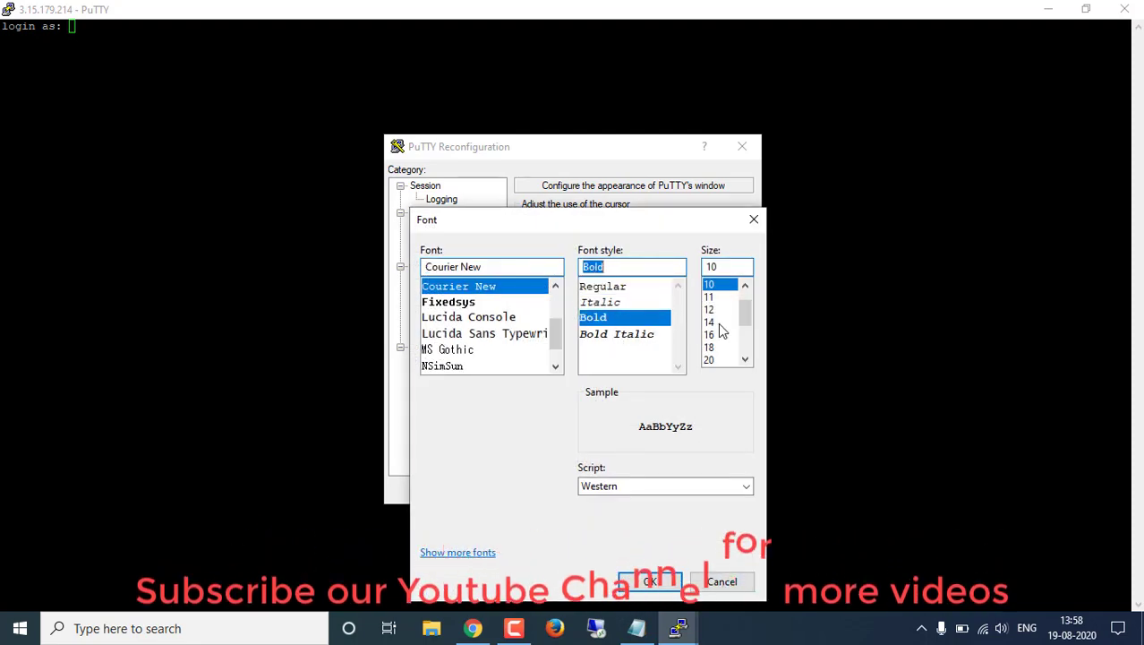
{"action": "left_click", "coordinate": [711, 347]}
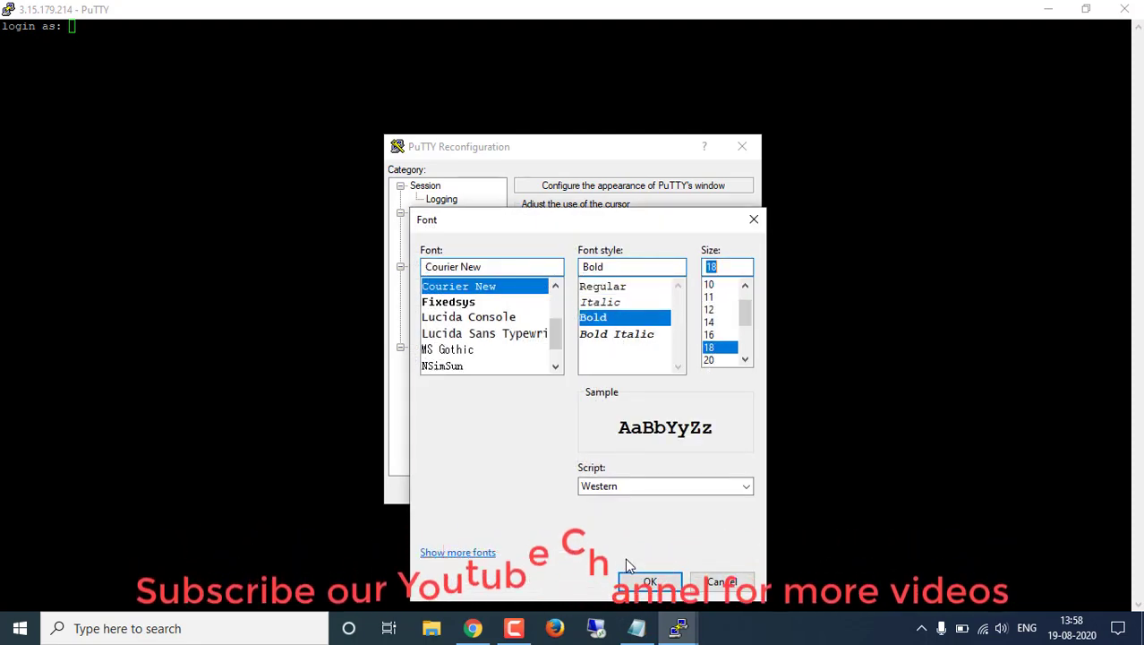
{"action": "left_click", "coordinate": [650, 582]}
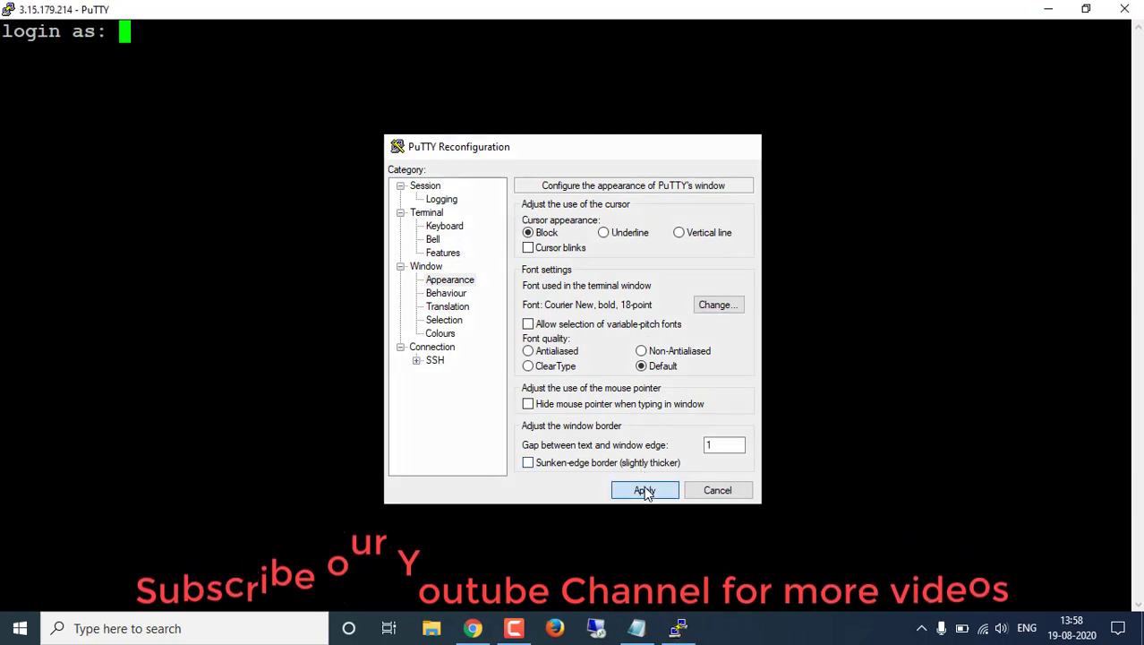
{"action": "left_click", "coordinate": [644, 489]}
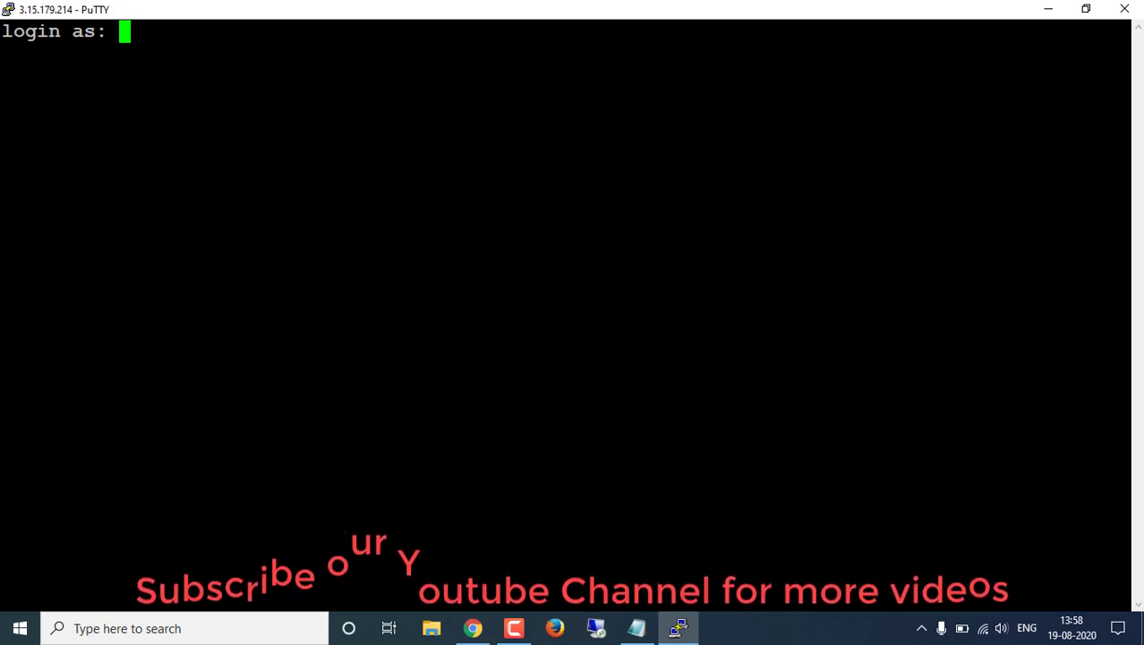
Switch to Chrome and search in a new tab for "what is the default user name in linux ec2 instance in aws"
{"action": "left_click", "coordinate": [473, 628]}
{"action": "left_click", "coordinate": [427, 15]}
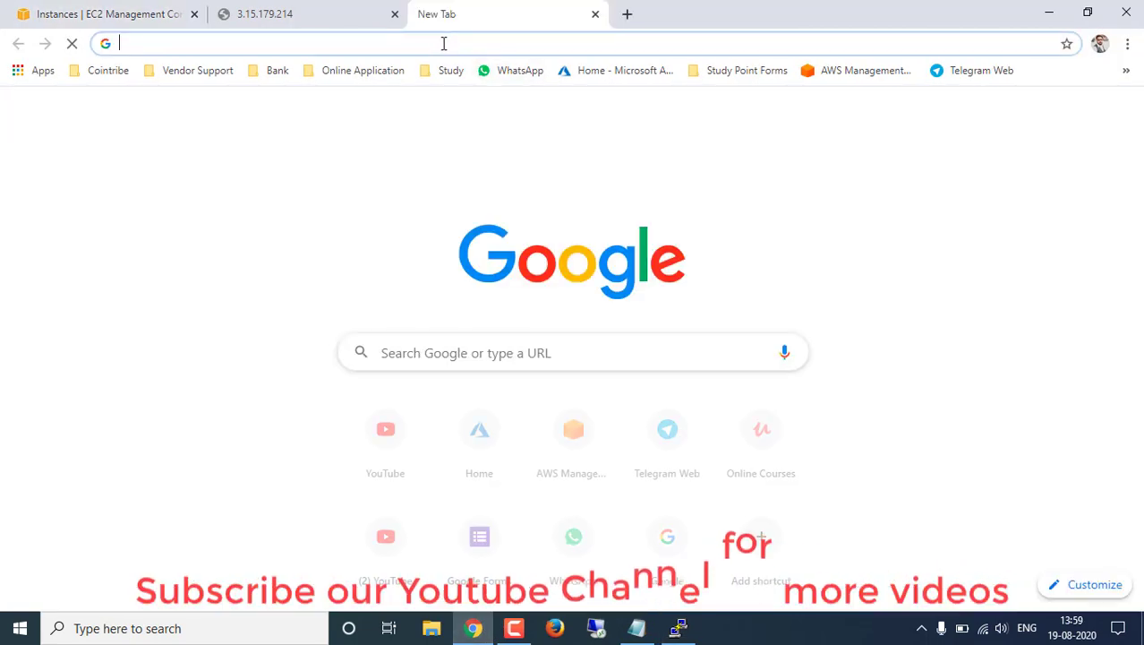
{"action": "left_click", "coordinate": [443, 42]}
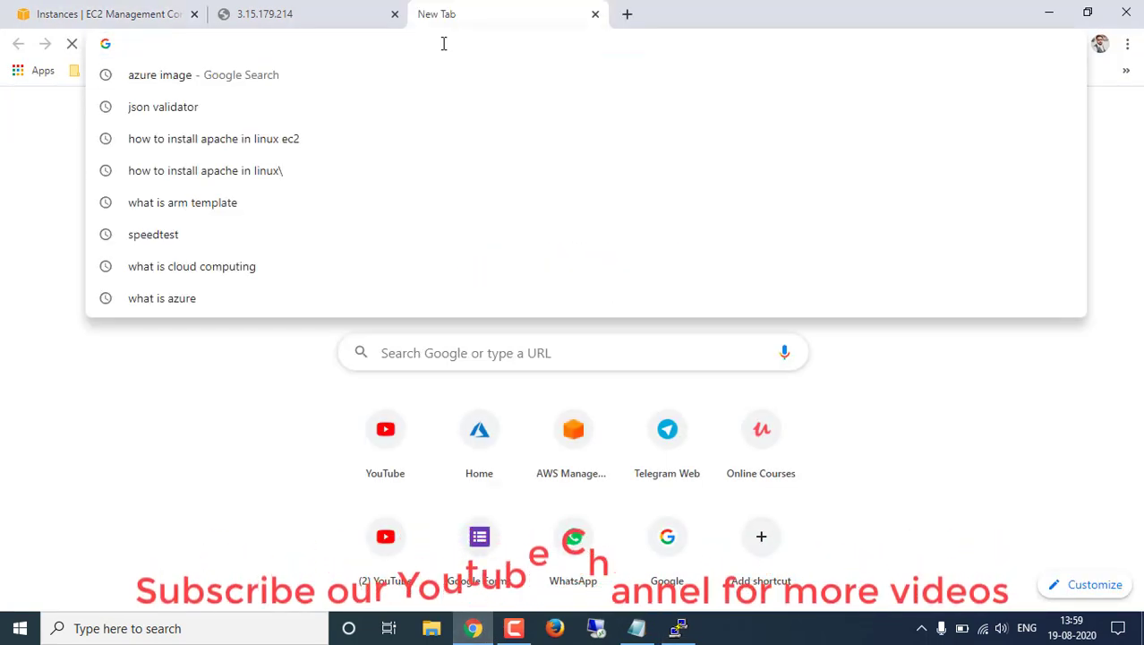
{"action": "type", "text": "what is "}
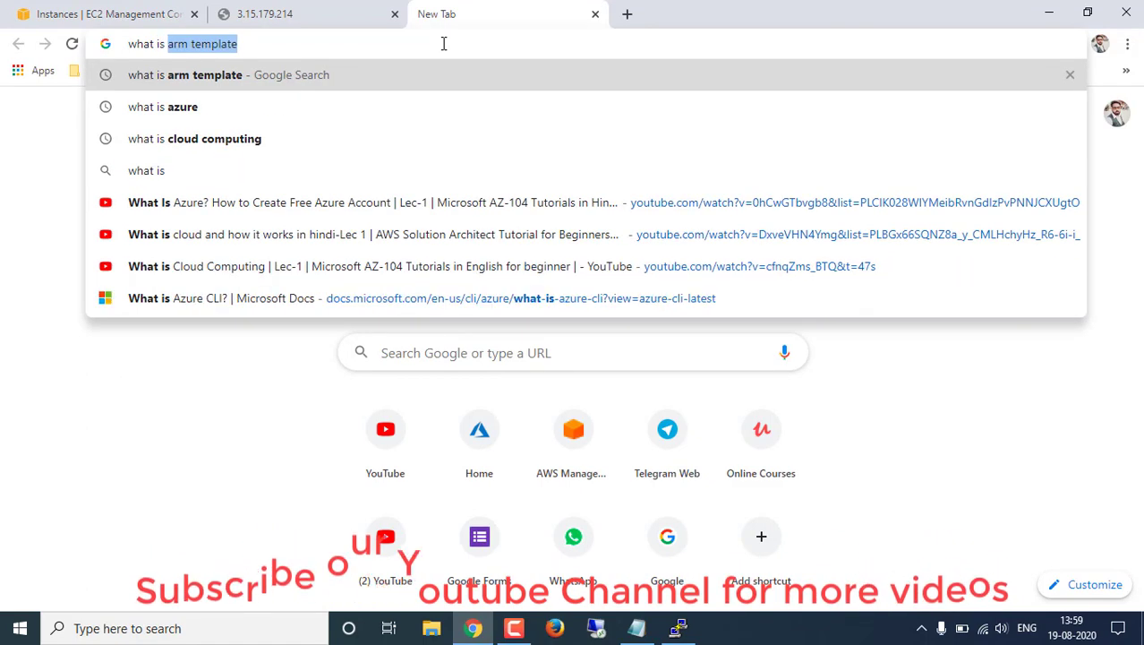
{"action": "type", "text": "the default user name in lin"}
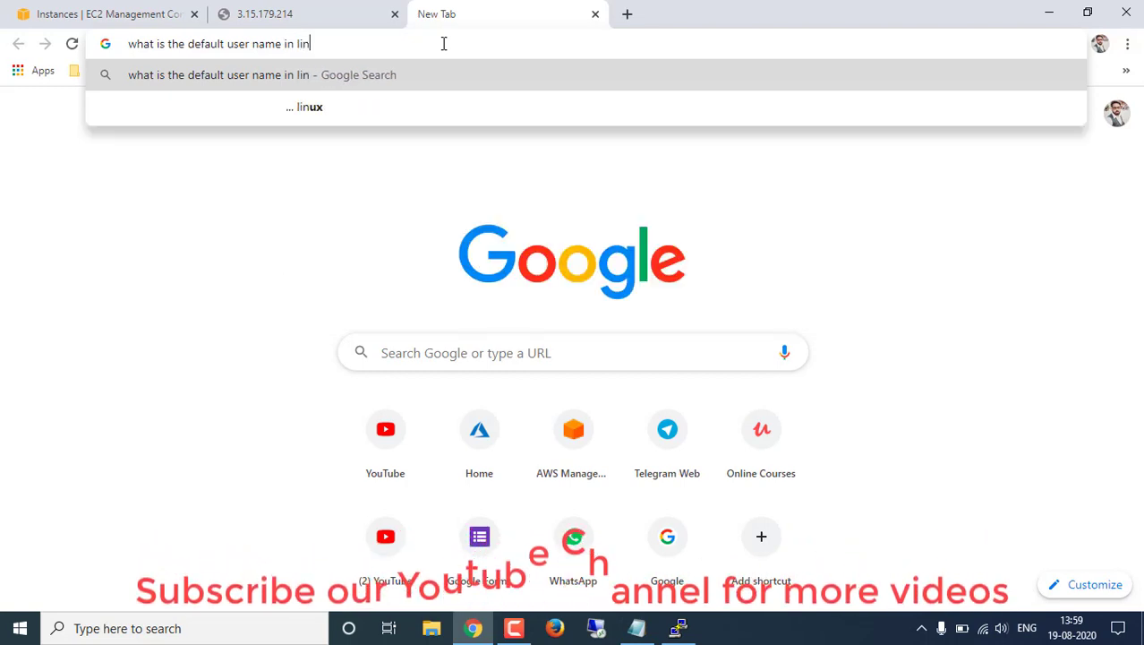
{"action": "type", "text": "ux "}
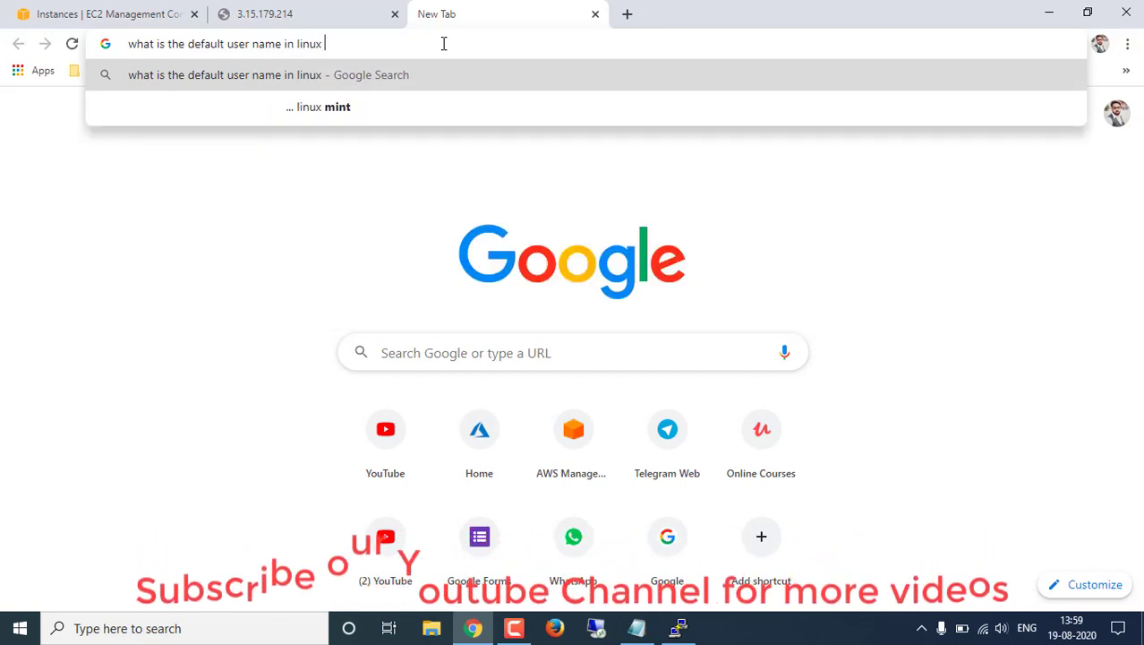
{"action": "type", "text": "ec2 insta"}
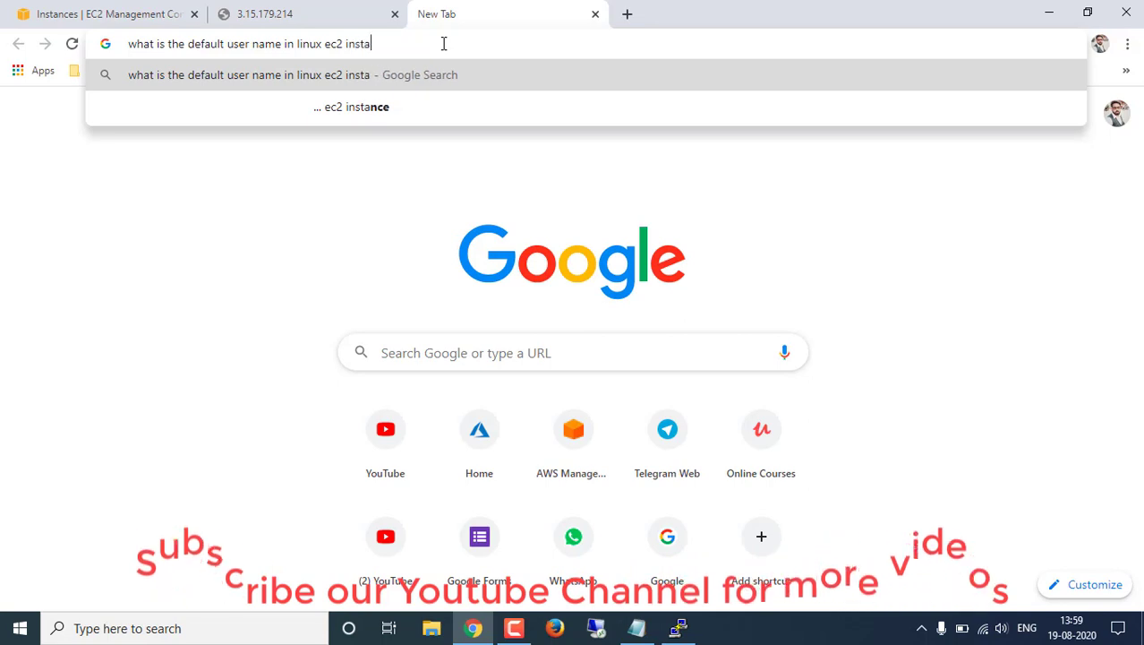
{"action": "type", "text": "nce in aws"}
{"action": "key", "text": "Return"}
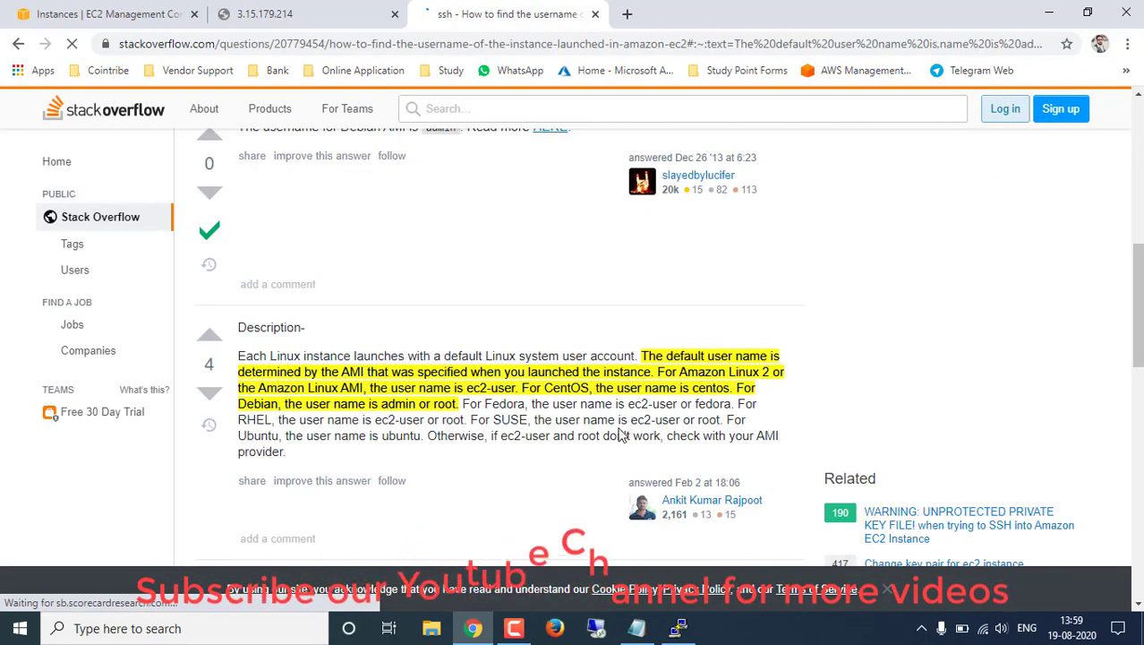
Examine the Stack Overflow answers, the search results and the alestic table of default SSH usernames for the Amazon Linux entry
{"action": "scroll", "coordinate": [617, 433], "scroll_direction": "down", "scroll_amount": 5}
{"action": "scroll", "coordinate": [605, 431], "scroll_direction": "up", "scroll_amount": 5}
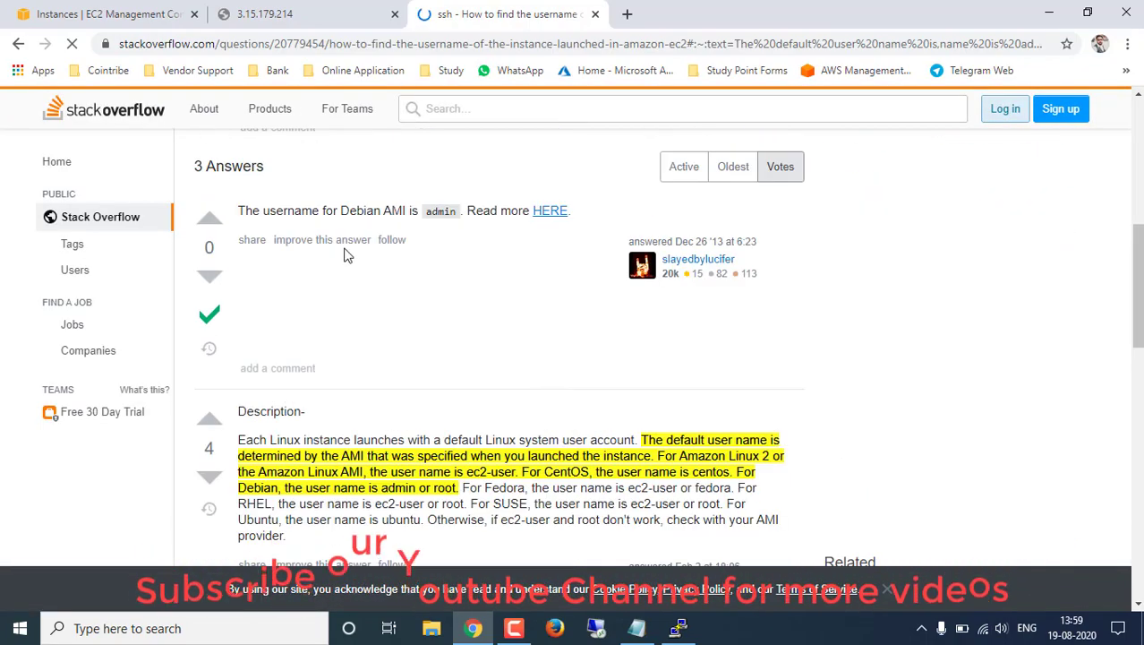
{"action": "left_click", "coordinate": [18, 43]}
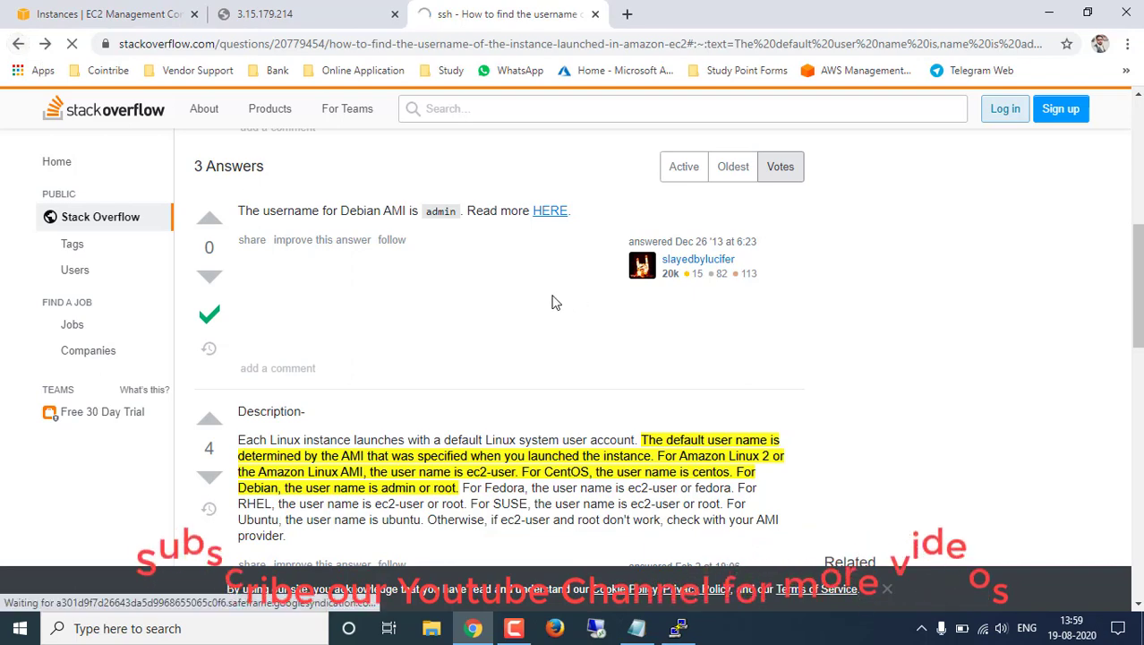
{"action": "scroll", "coordinate": [513, 321], "scroll_direction": "down", "scroll_amount": 5}
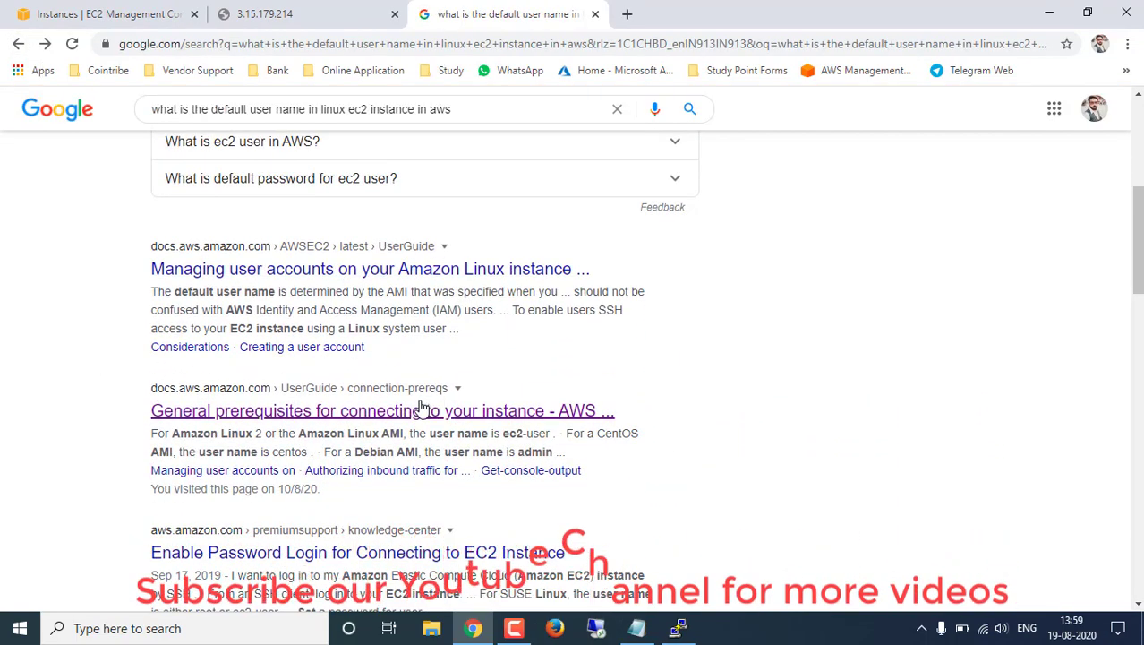
{"action": "scroll", "coordinate": [564, 387], "scroll_direction": "down", "scroll_amount": 2}
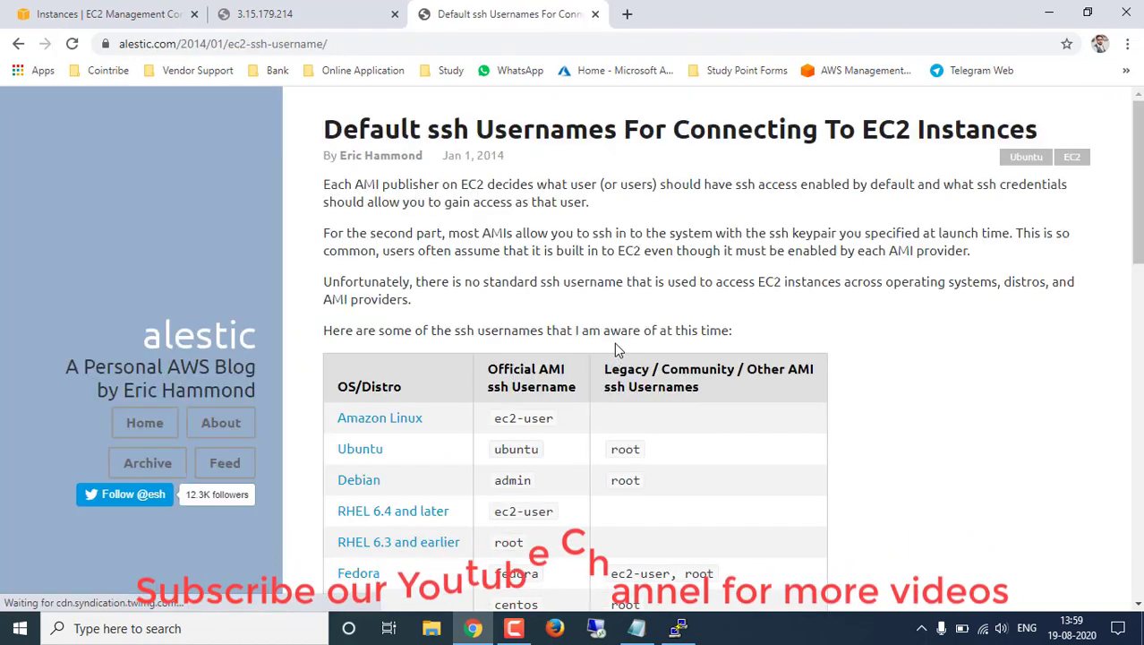
{"action": "scroll", "coordinate": [616, 345], "scroll_direction": "down", "scroll_amount": 2}
{"action": "scroll", "coordinate": [616, 349], "scroll_direction": "down", "scroll_amount": 3}
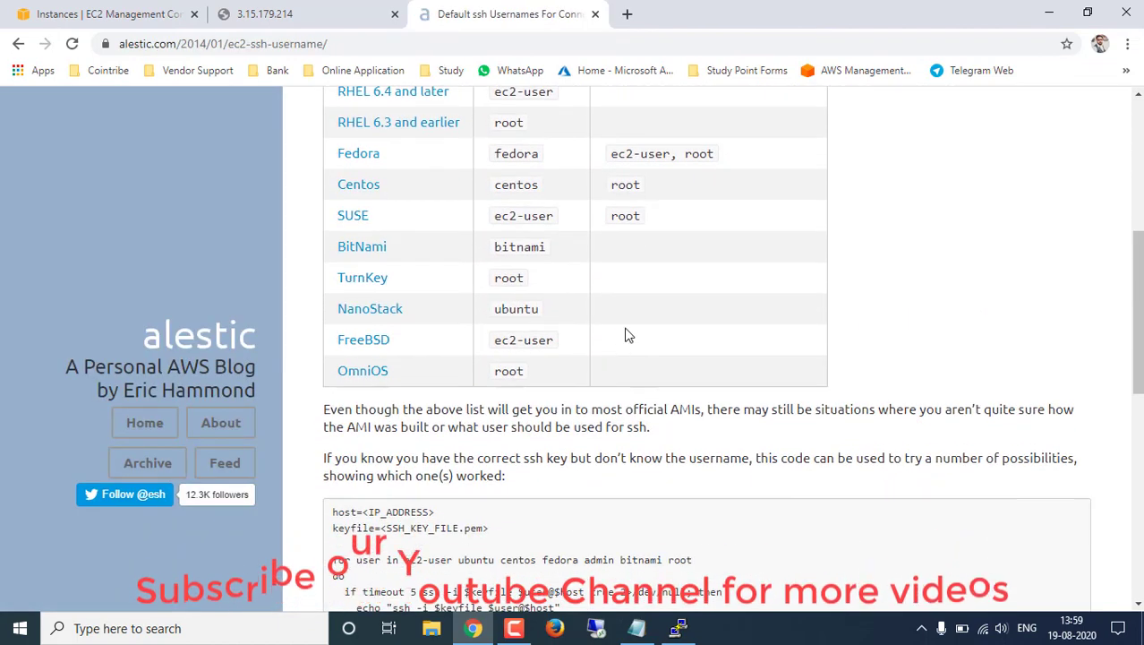
{"action": "scroll", "coordinate": [627, 334], "scroll_direction": "up", "scroll_amount": 3}
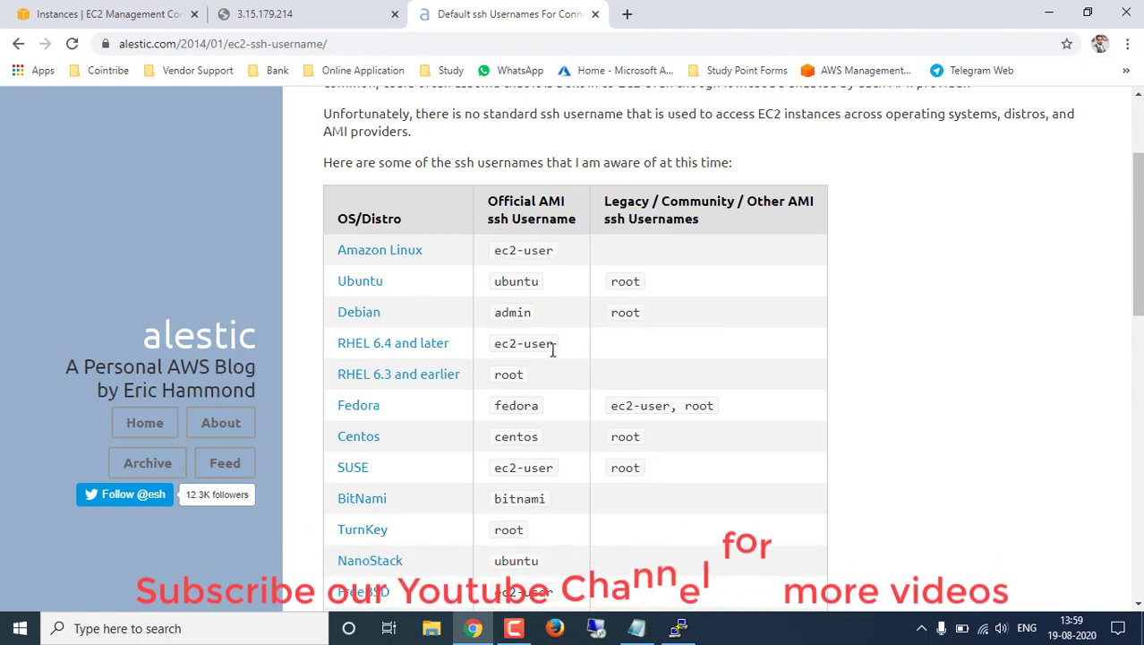
{"action": "scroll", "coordinate": [555, 358], "scroll_direction": "down", "scroll_amount": 1}
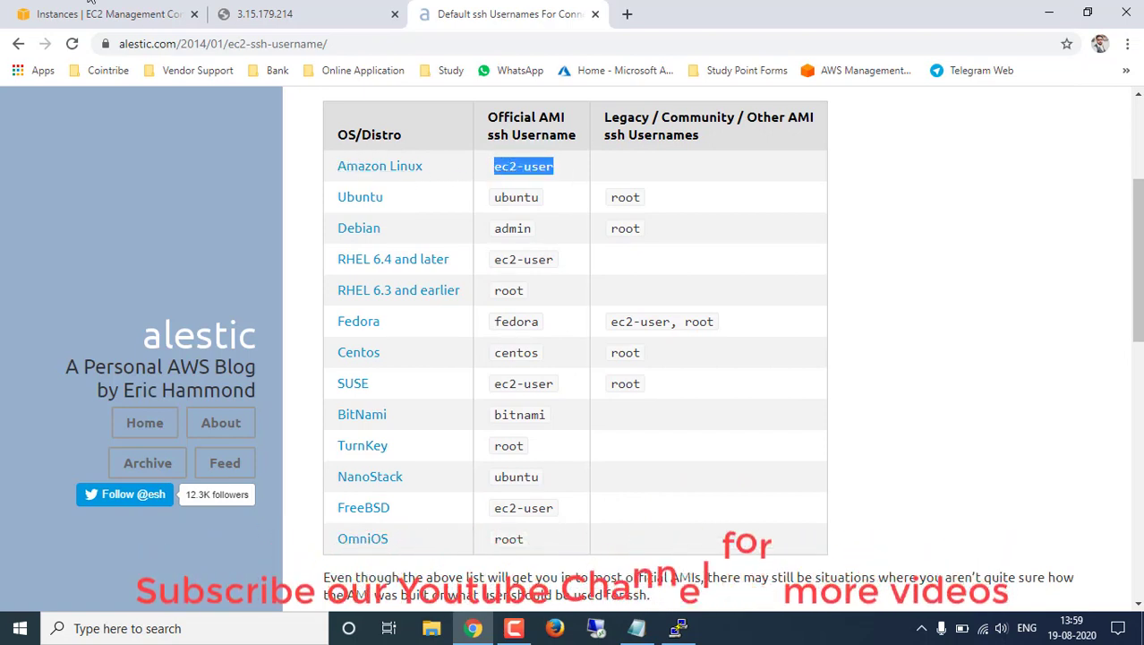
Switch to the PuTTY session and install the Apache web server as root with sudo yum -y install httpd
{"action": "left_click", "coordinate": [688, 620]}
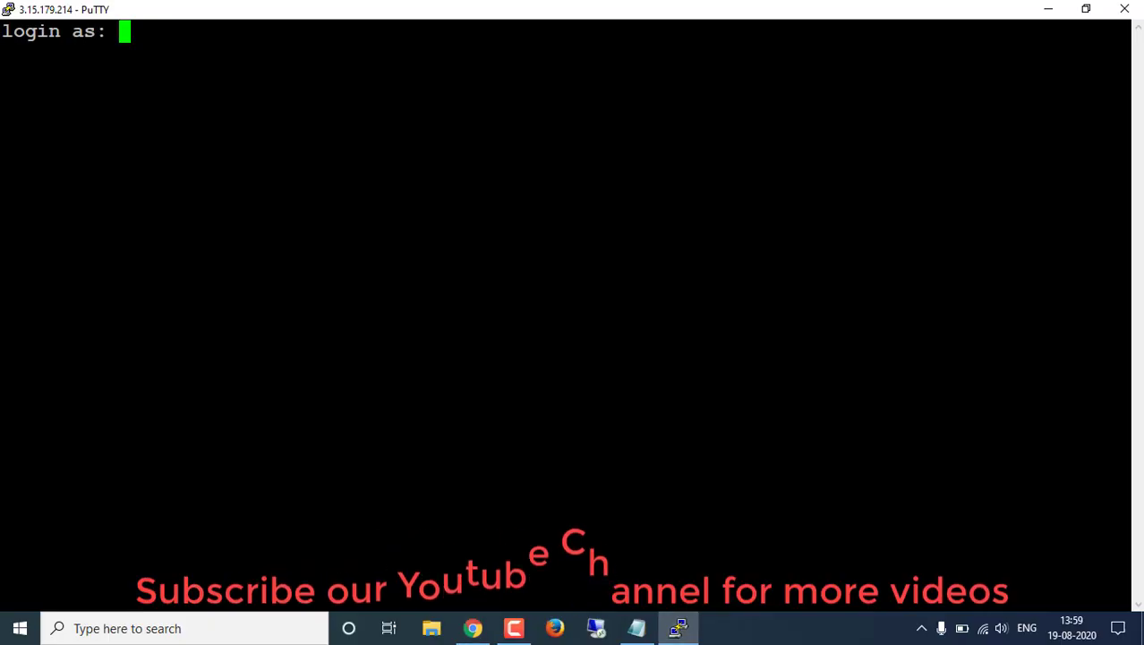
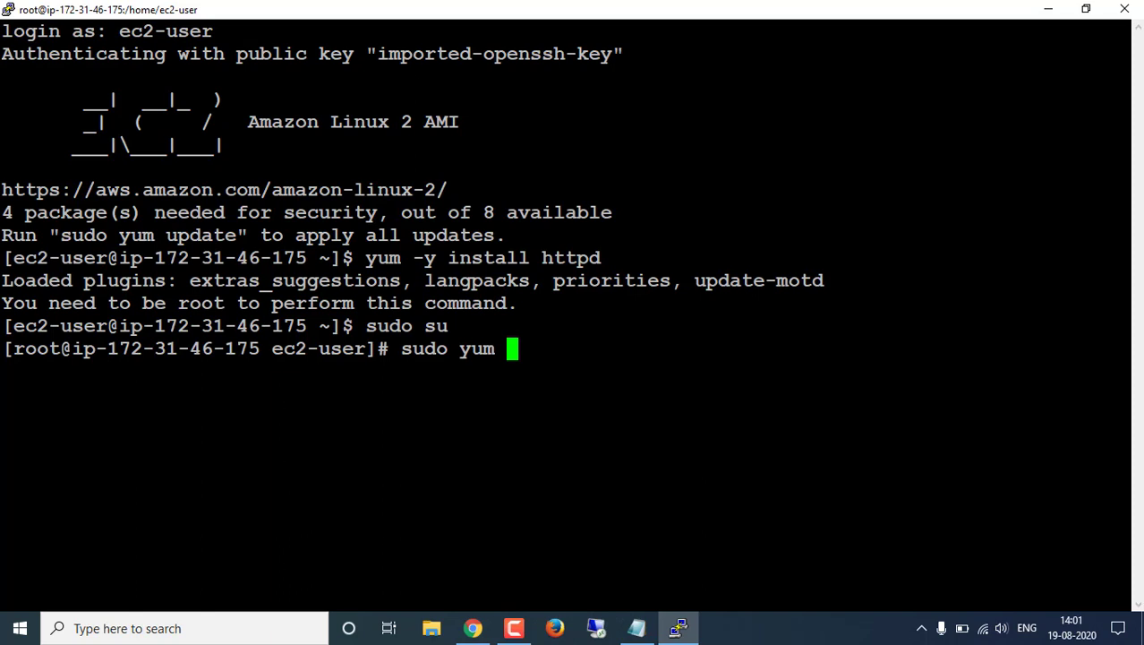
{"action": "type", "text": "-y"}
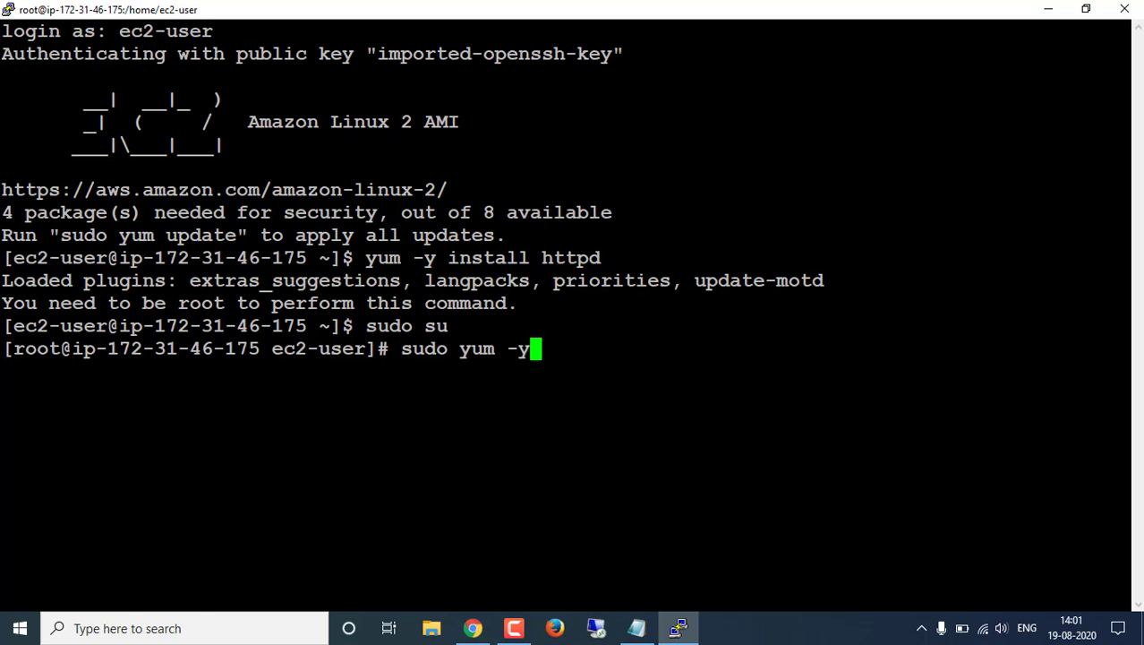
{"action": "type", "text": " install "}
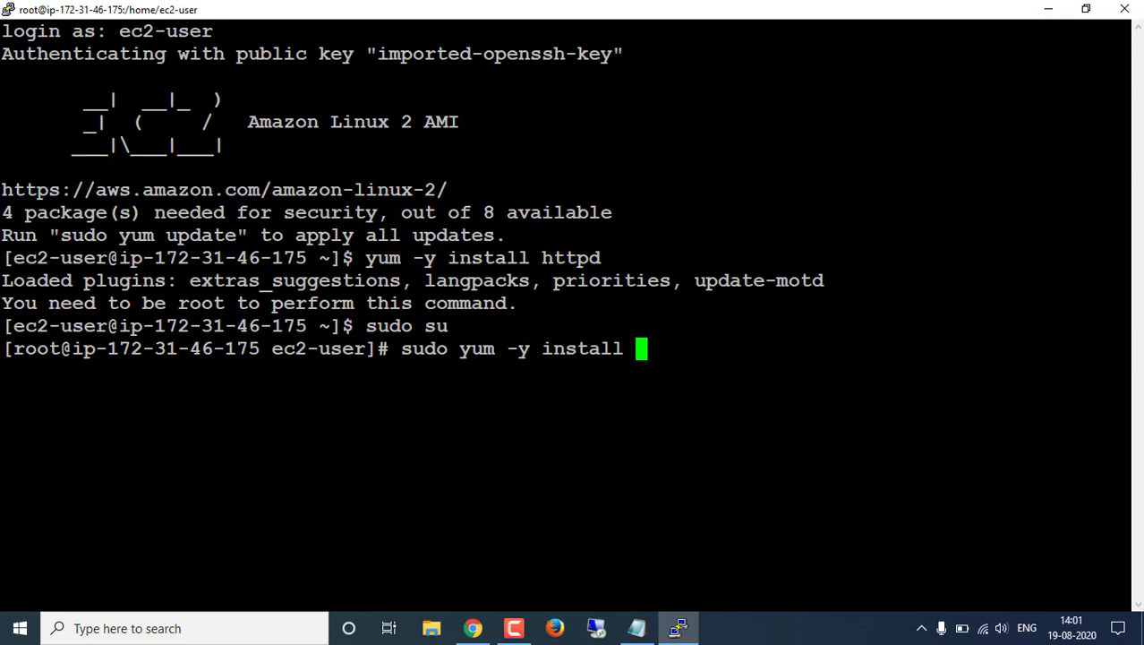
{"action": "type", "text": "httpd"}
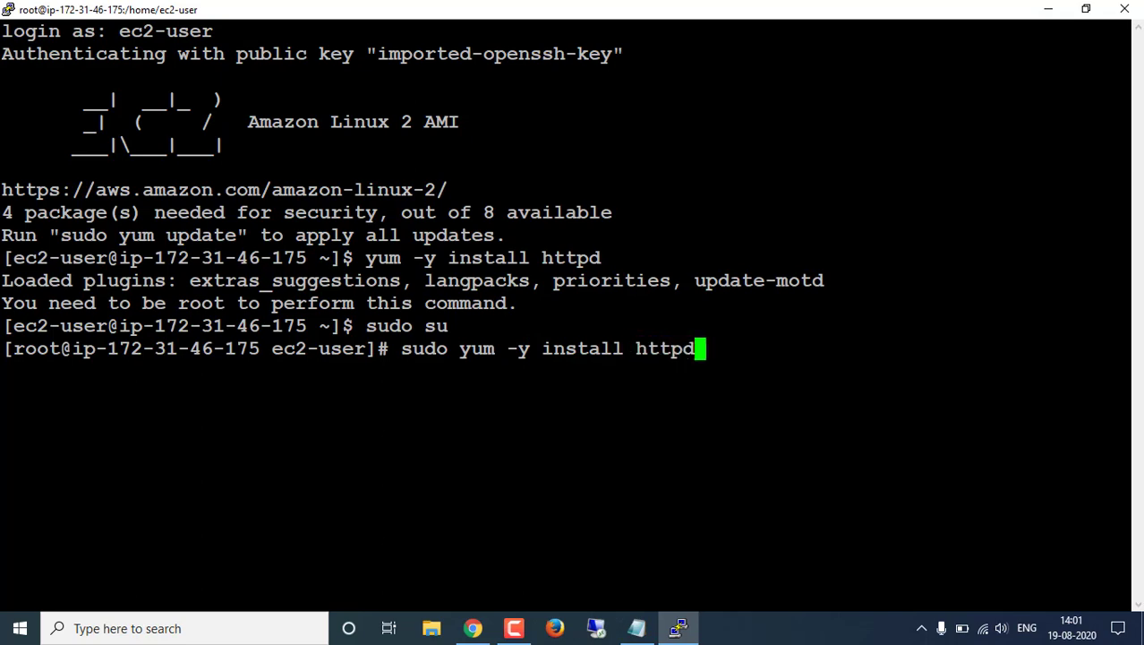
{"action": "key", "text": "Return"}
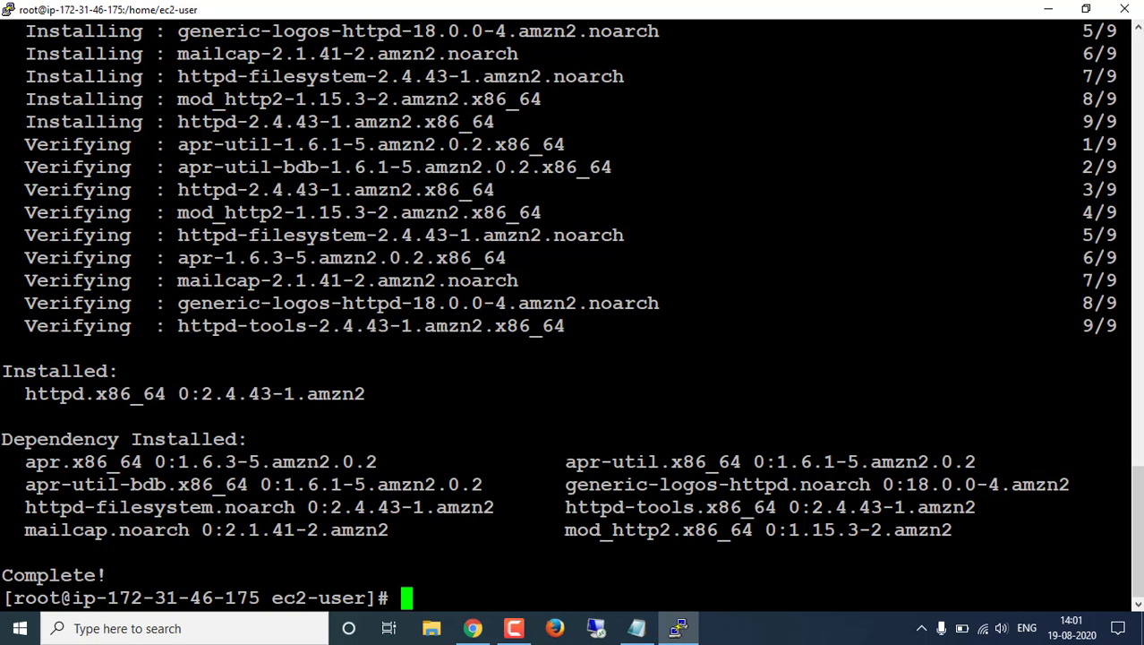
Check the Apache service with sudo service httpd status and highlight the Active line in the output
{"action": "type", "text": "sudo service "}
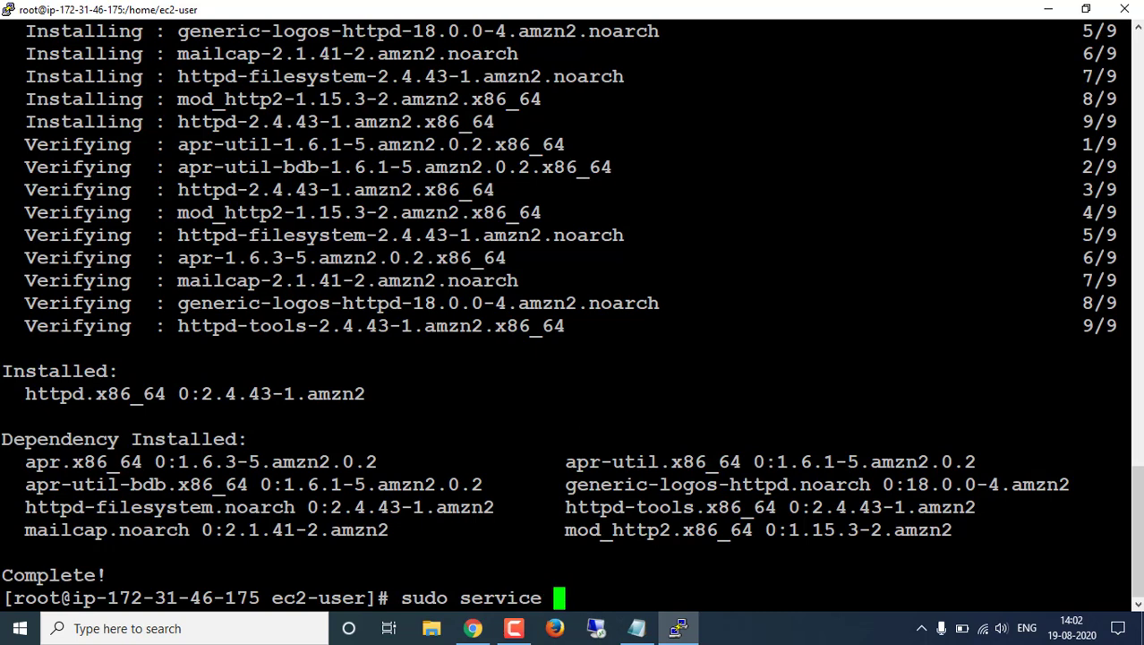
{"action": "type", "text": "https"}
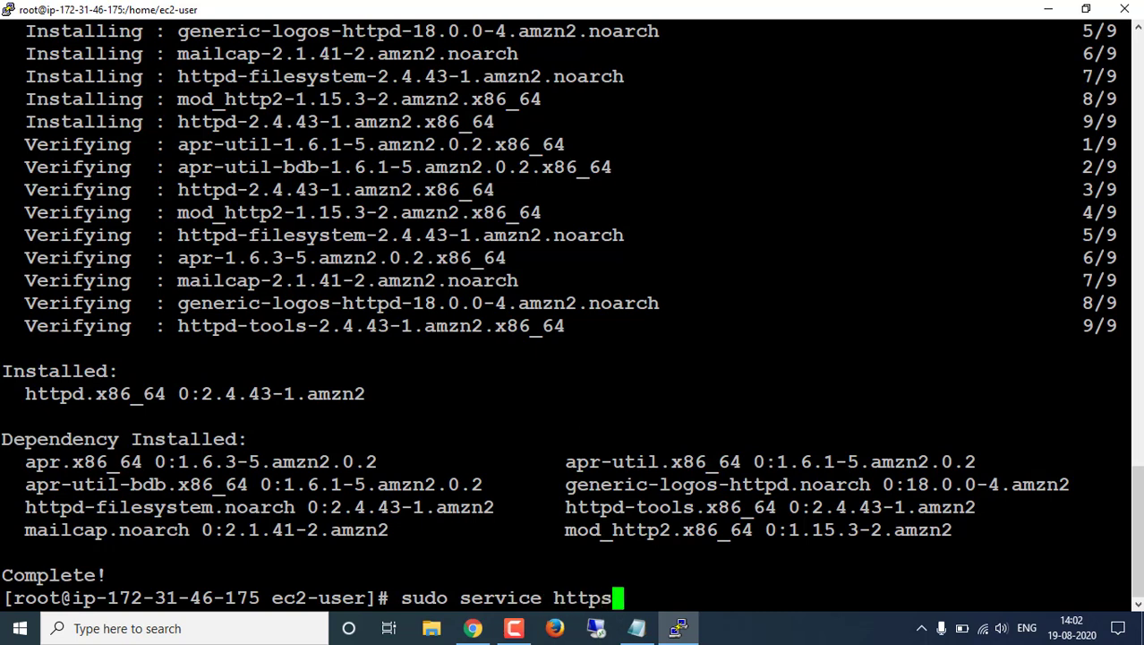
{"action": "key", "text": "BackSpace"}
{"action": "type", "text": "d status"}
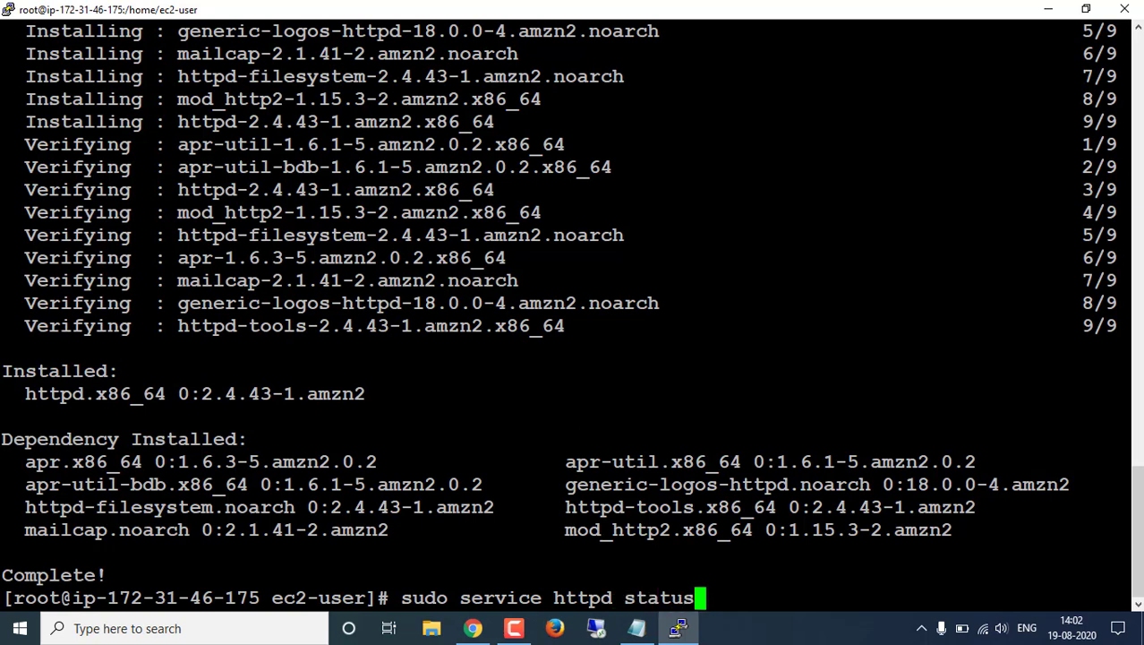
{"action": "key", "text": "Return"}
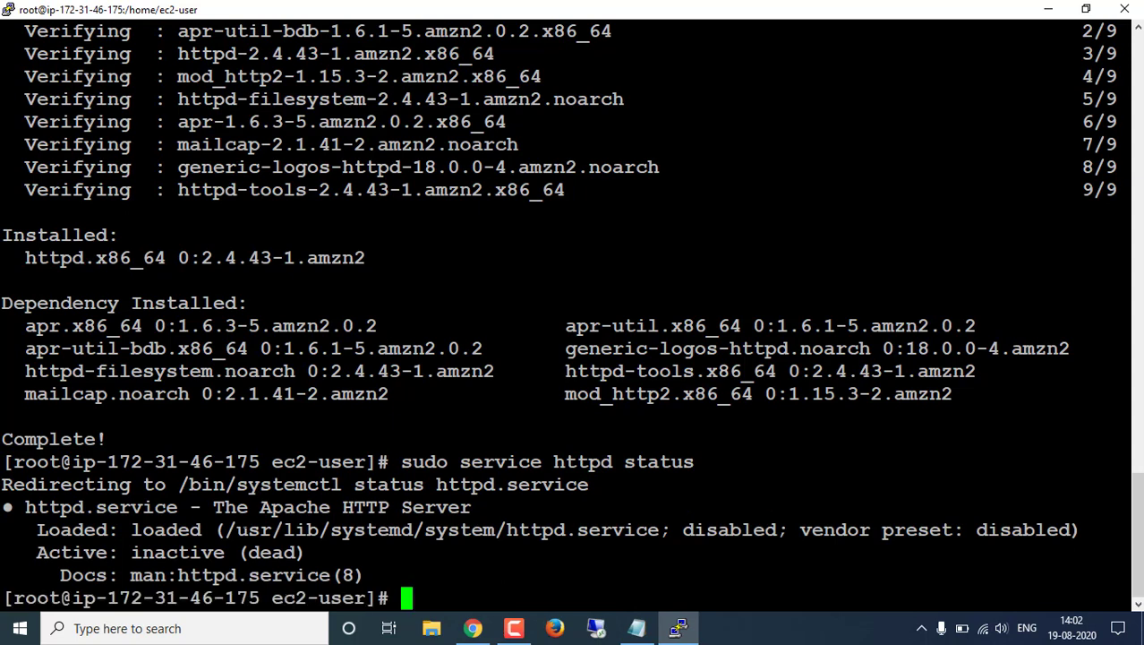
{"action": "left_click_drag", "start_coordinate": [27, 552], "coordinate": [306, 553]}
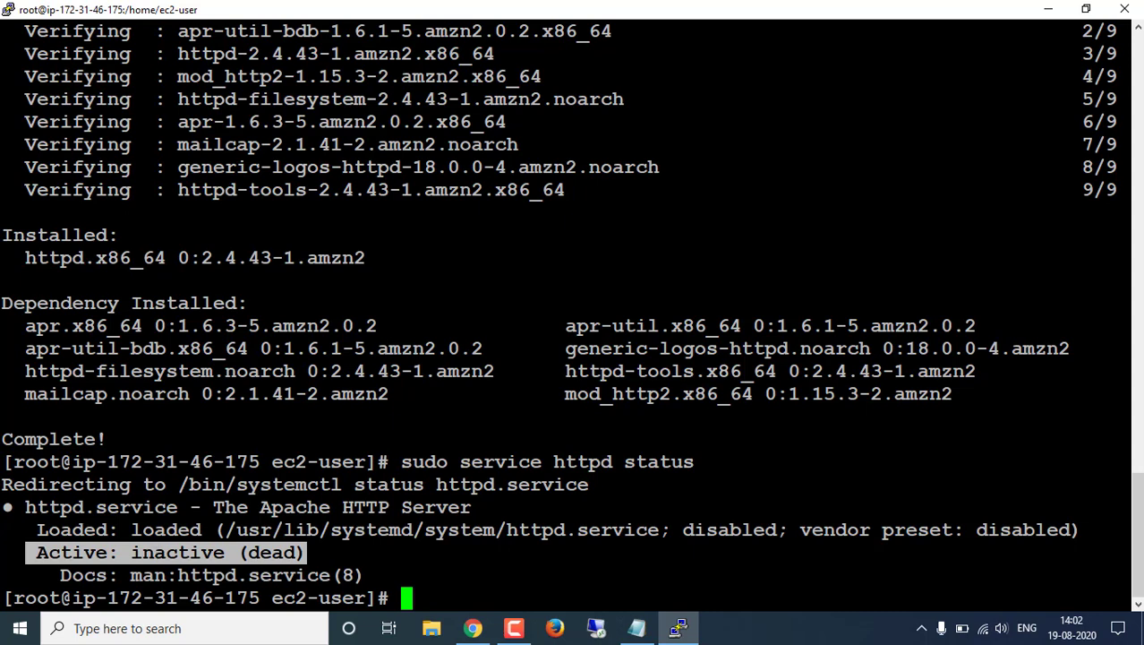
Start the Apache web server with sudo service httpd start
{"action": "key", "text": "Up"}
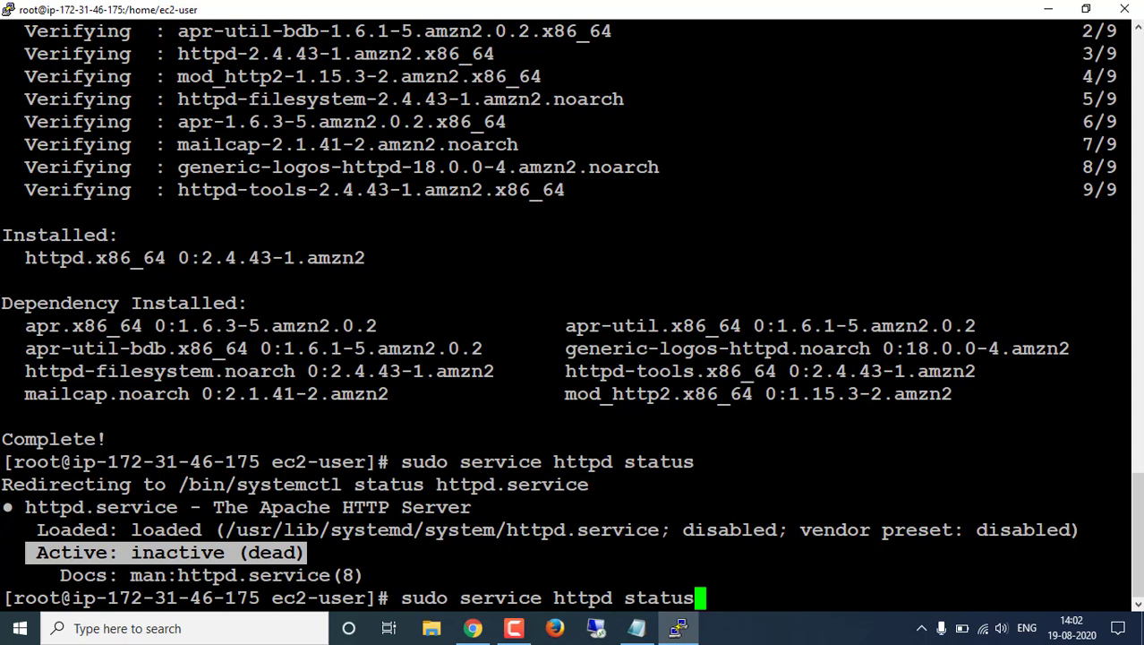
{"action": "key", "text": "BackSpace"}
{"action": "key", "text": "BackSpace"}
{"action": "key", "text": "BackSpace"}
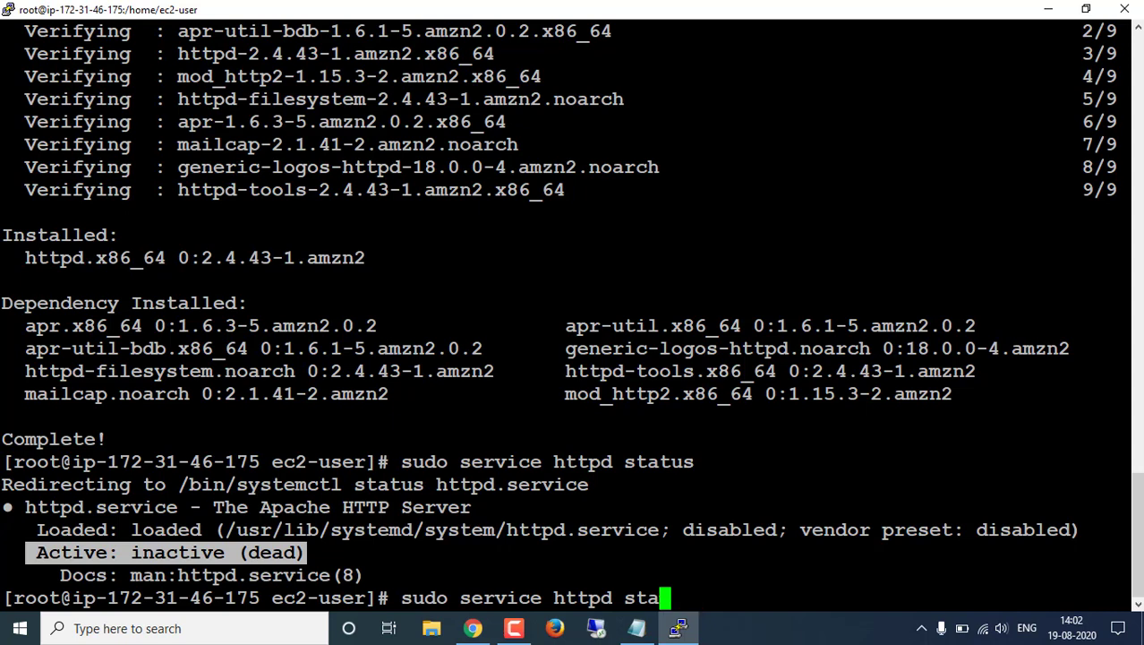
{"action": "type", "text": "rt"}
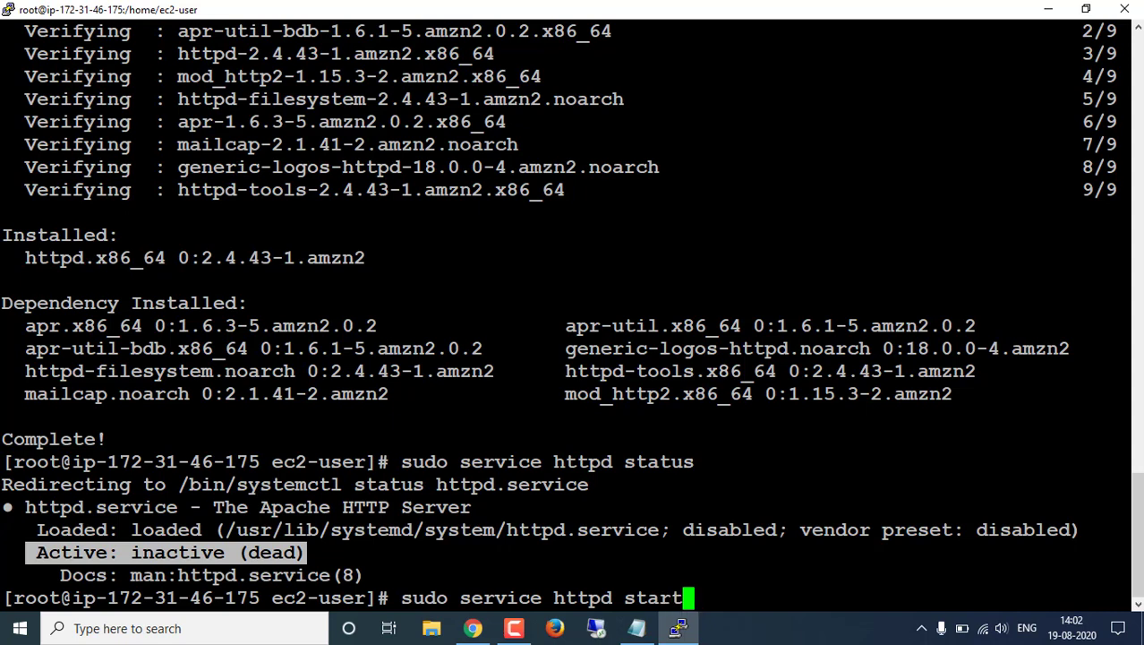
{"action": "key", "text": "Return"}
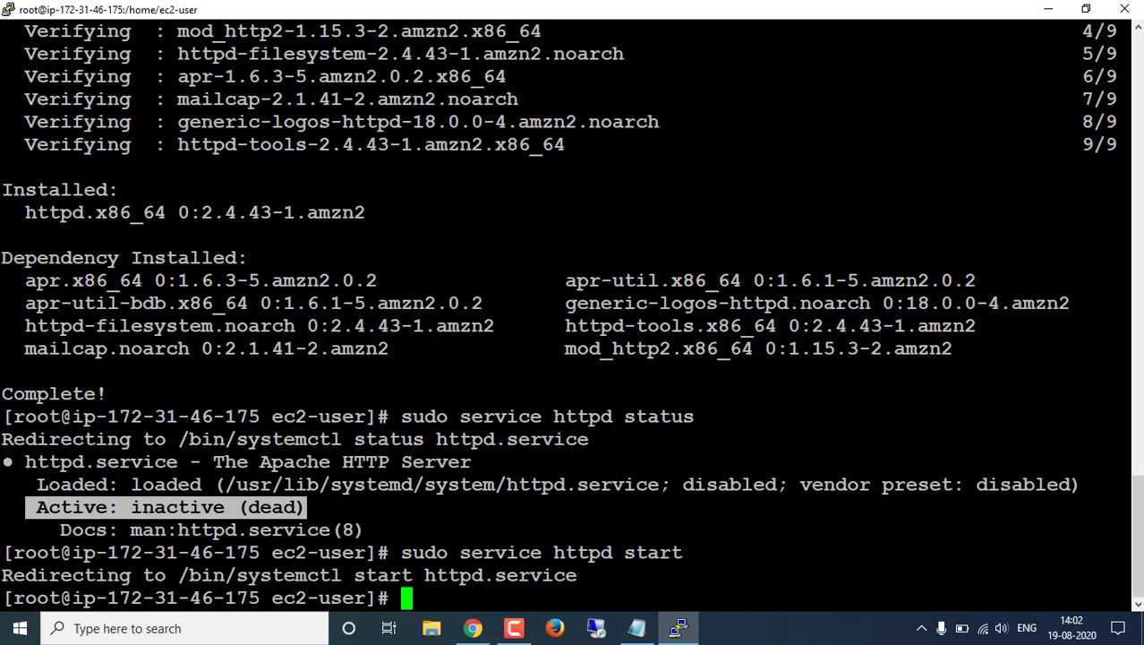
Recheck the Apache service with sudo service httpd status and highlight its active state in the output
{"action": "key", "text": "Up"}
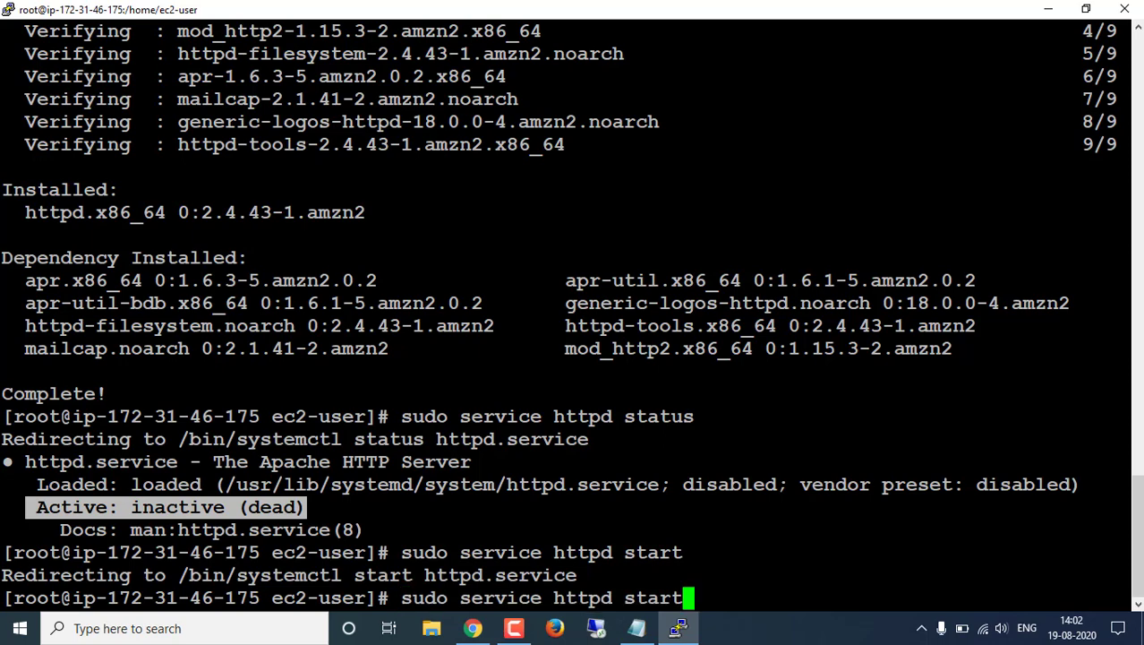
{"action": "key", "text": "BackSpace"}
{"action": "key", "text": "BackSpace"}
{"action": "key", "text": "BackSpace"}
{"action": "key", "text": "BackSpace"}
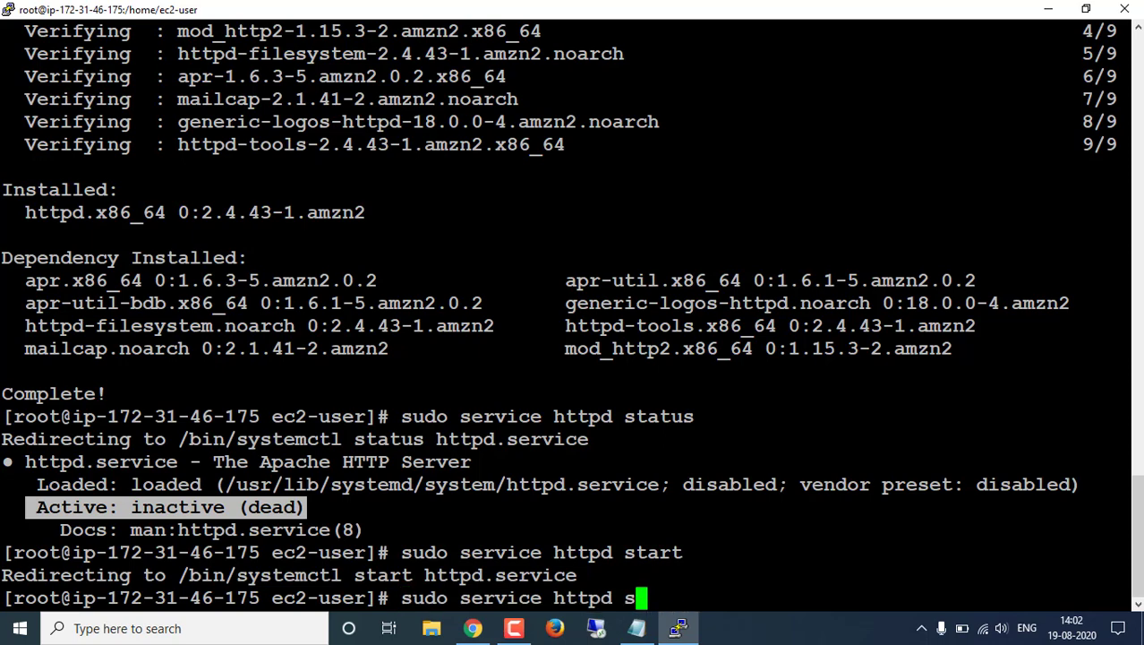
{"action": "type", "text": "tatus"}
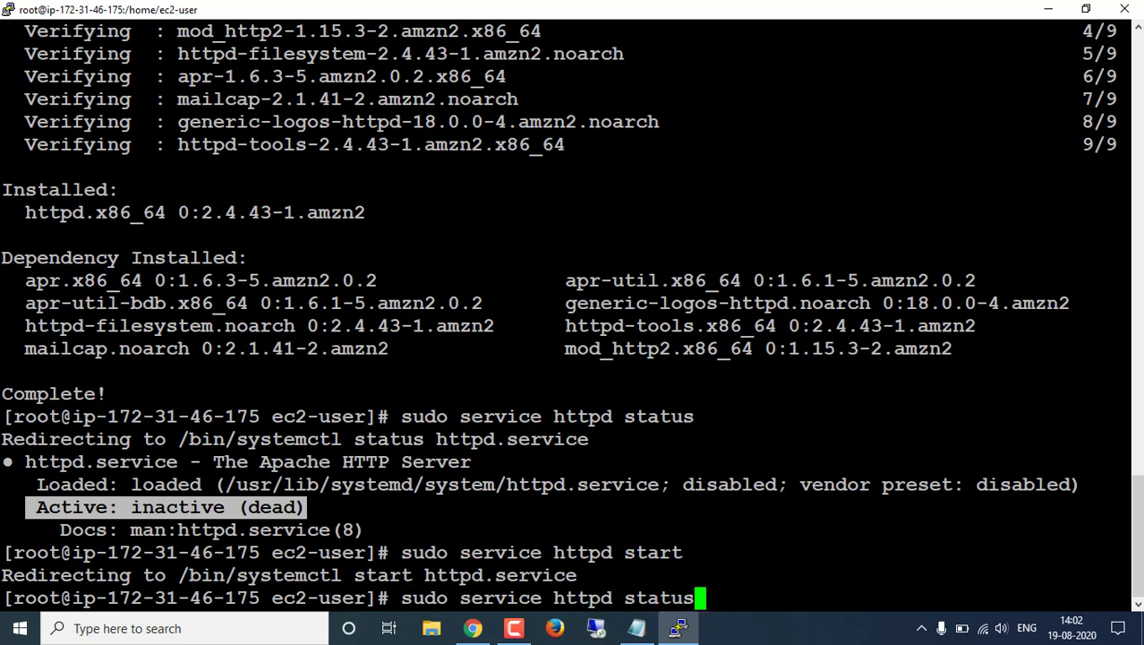
{"action": "key", "text": "Return"}
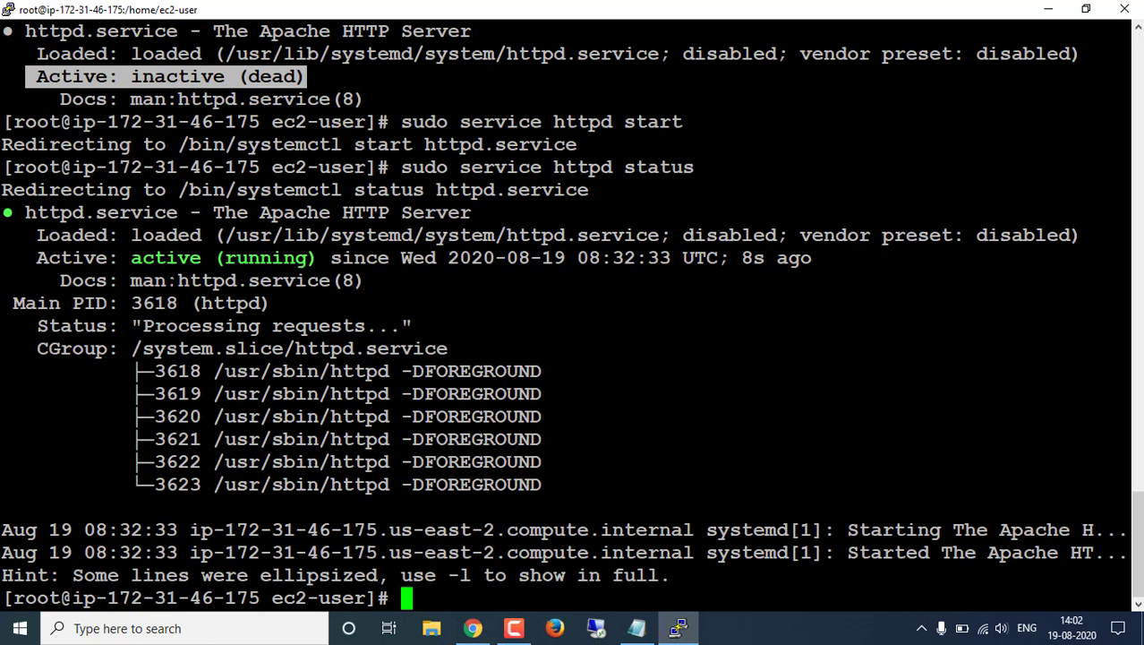
{"action": "left_click_drag", "start_coordinate": [131, 258], "coordinate": [318, 258]}
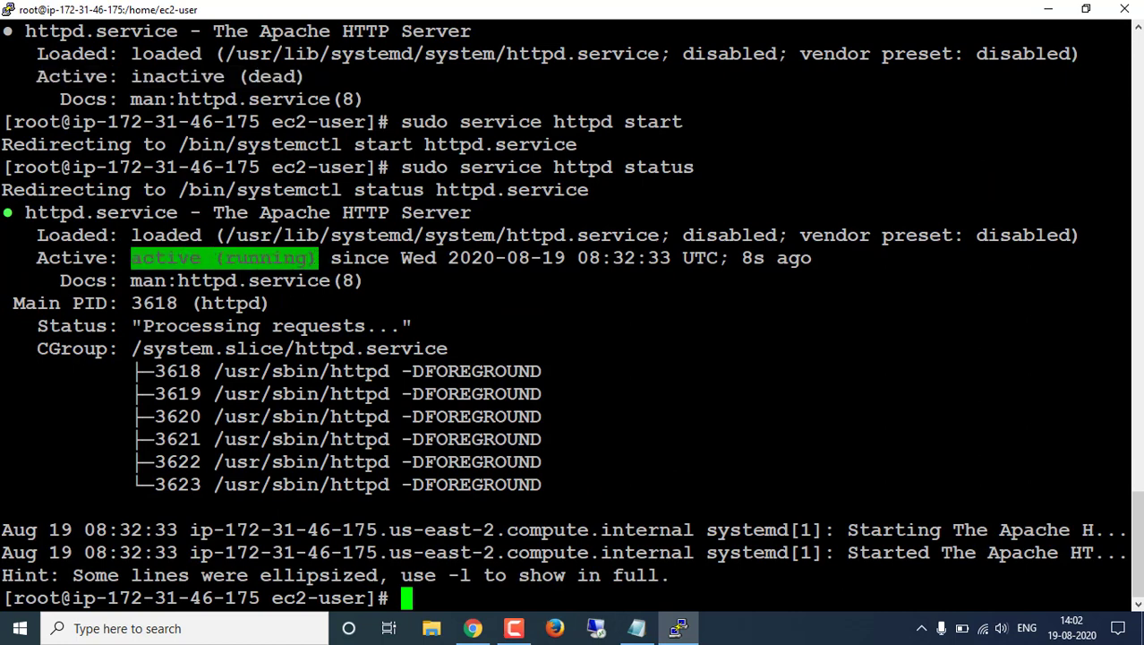
Switch to Chrome, reload the 3.15.179.214 page and highlight the web content directory path in its administrator notes
{"action": "left_click", "coordinate": [473, 627]}
{"action": "left_click", "coordinate": [117, 14]}
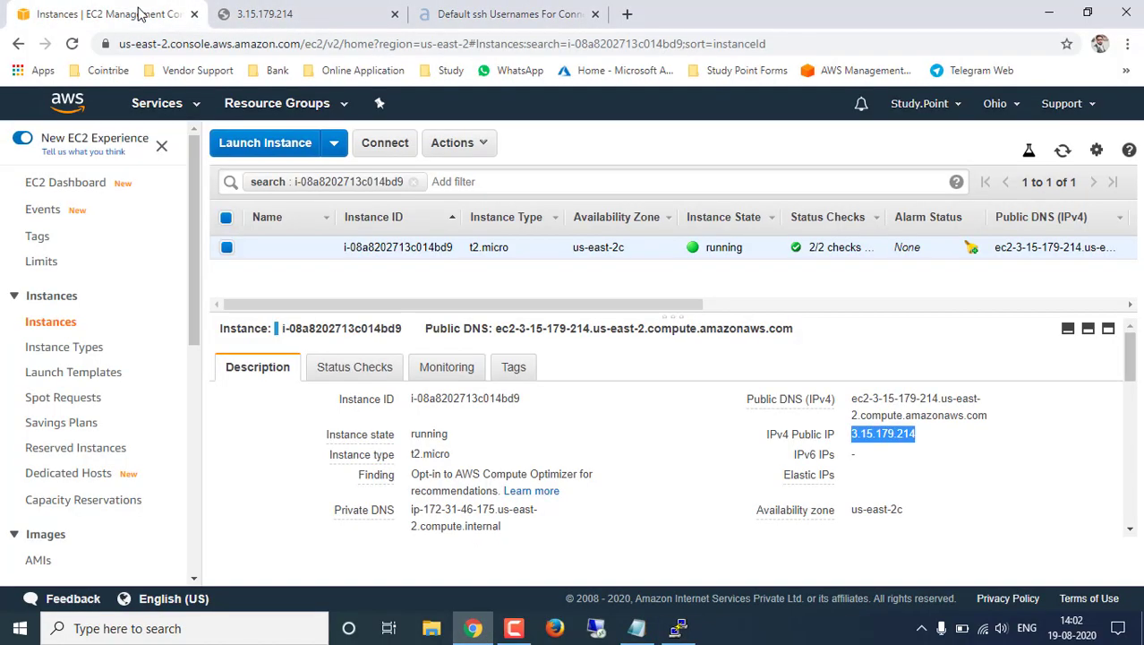
{"action": "left_click", "coordinate": [268, 13]}
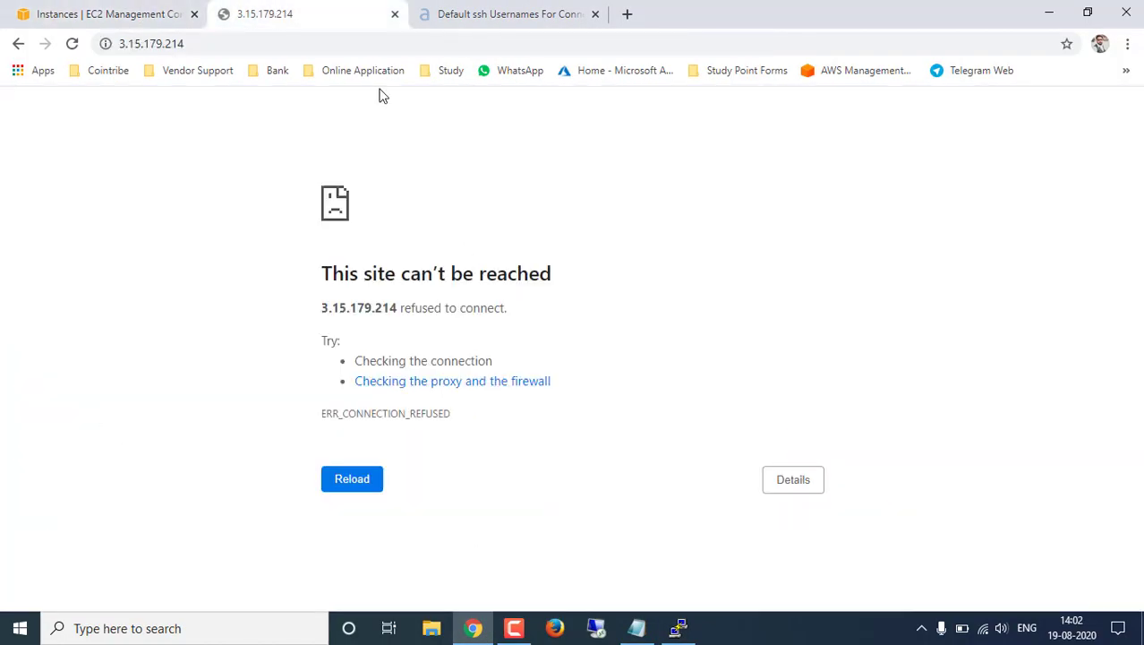
{"action": "left_click", "coordinate": [71, 43]}
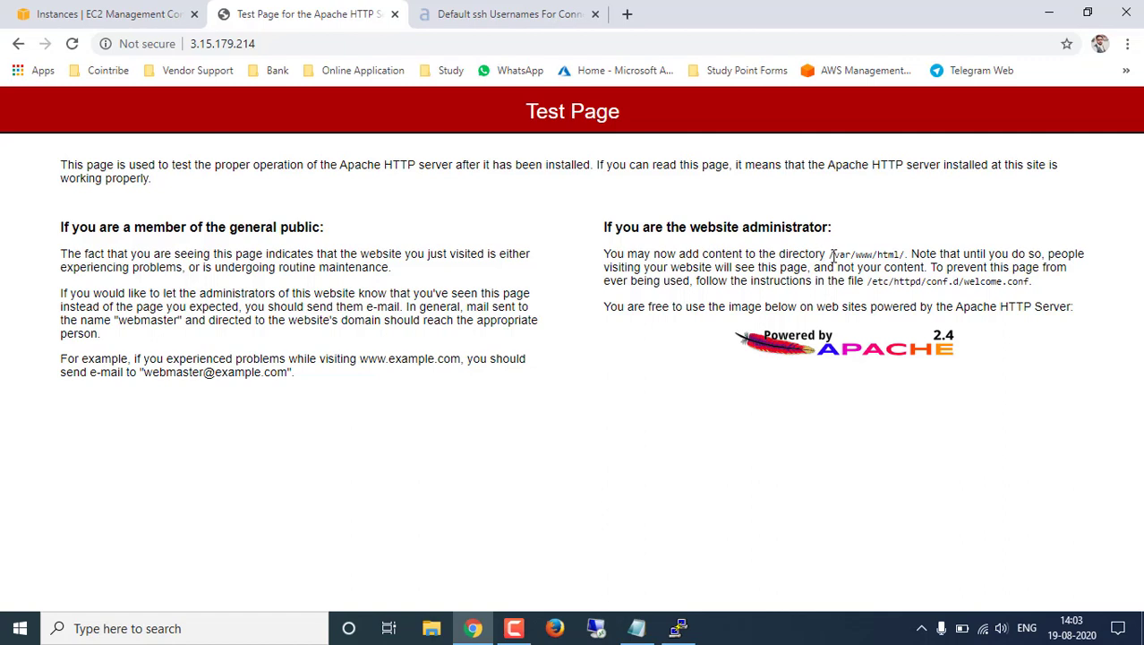
{"action": "left_click_drag", "start_coordinate": [830, 254], "coordinate": [913, 255]}
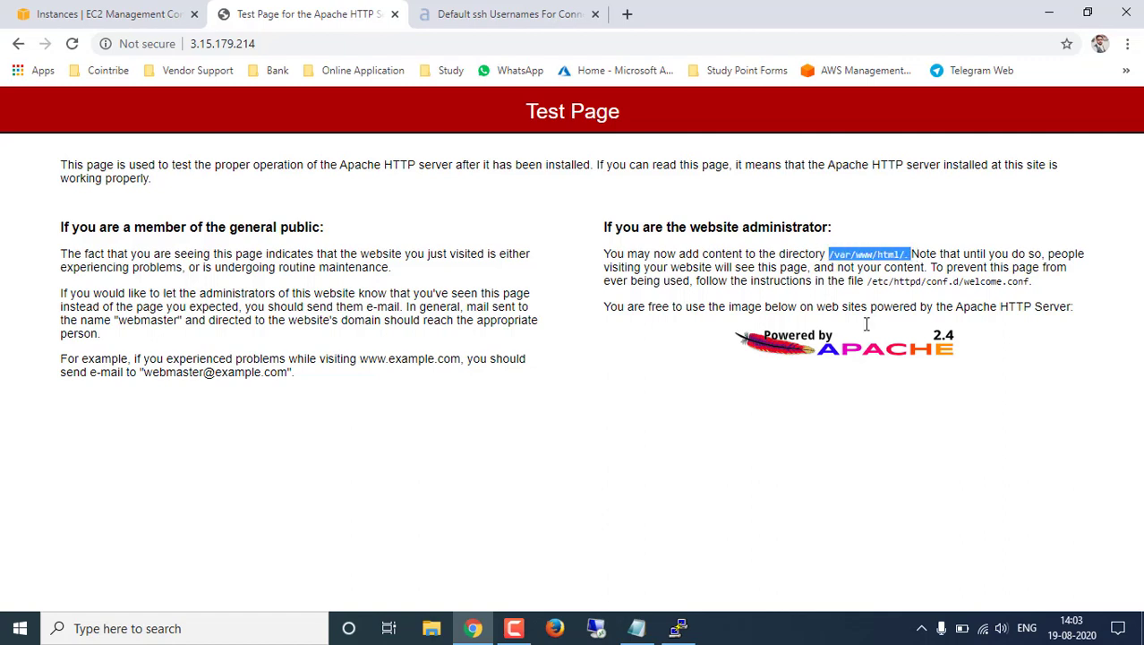
Switch to the PuTTY session and change the working directory to /var/www/html, rechecking the path on the Apache test page
{"action": "left_click", "coordinate": [681, 629]}
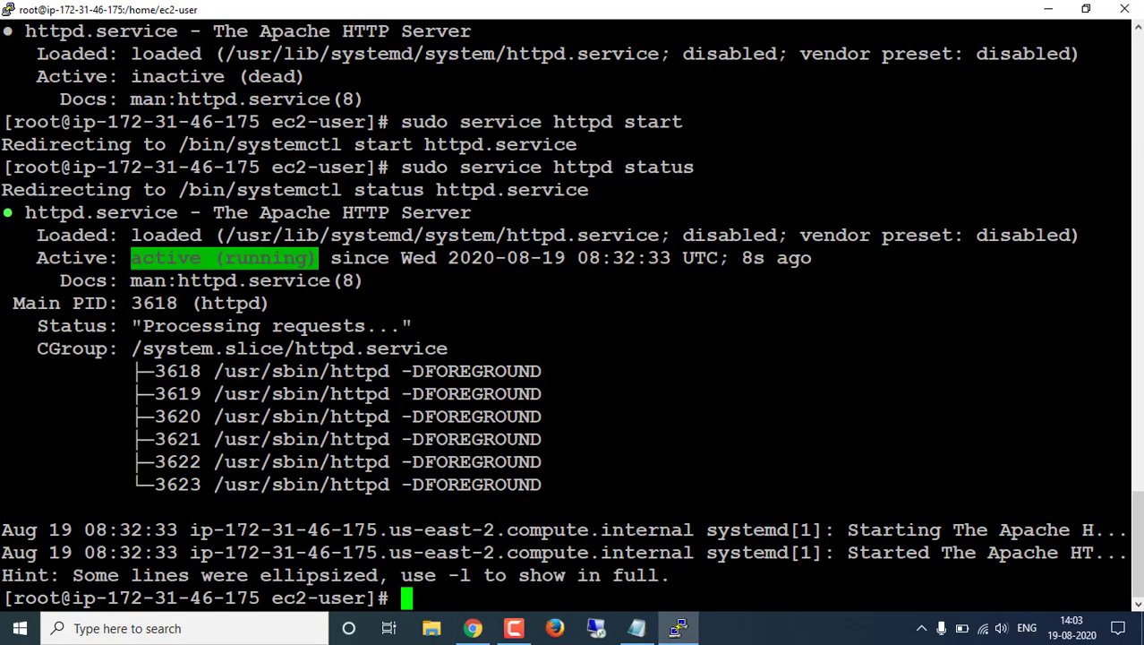
{"action": "type", "text": "cd "}
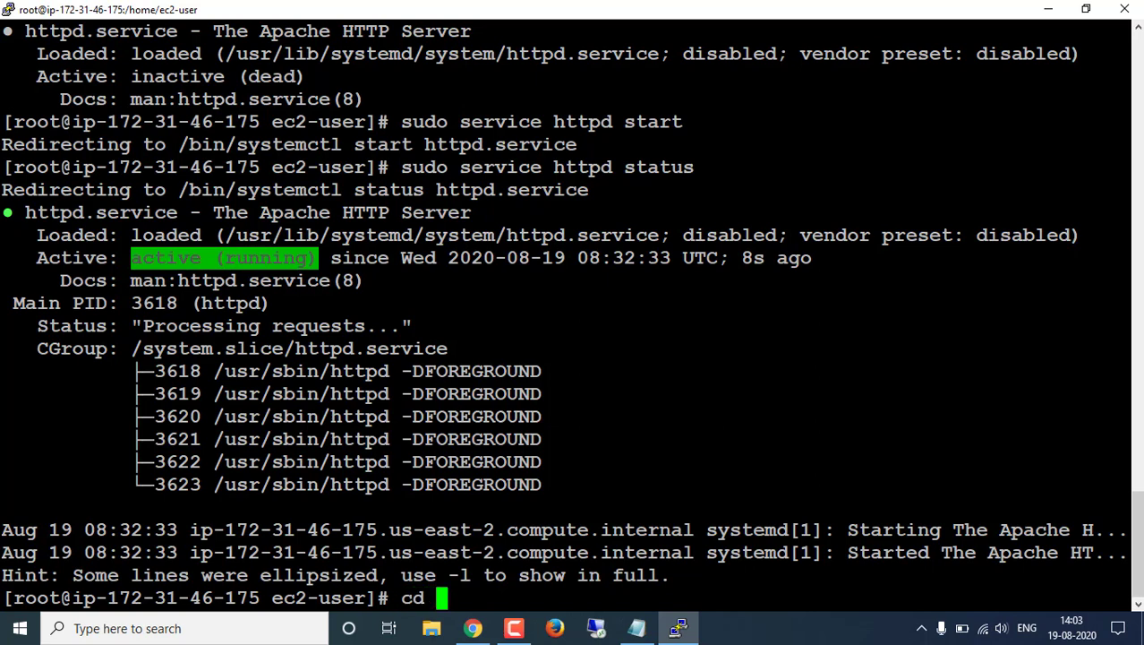
{"action": "type", "text": "/var/"}
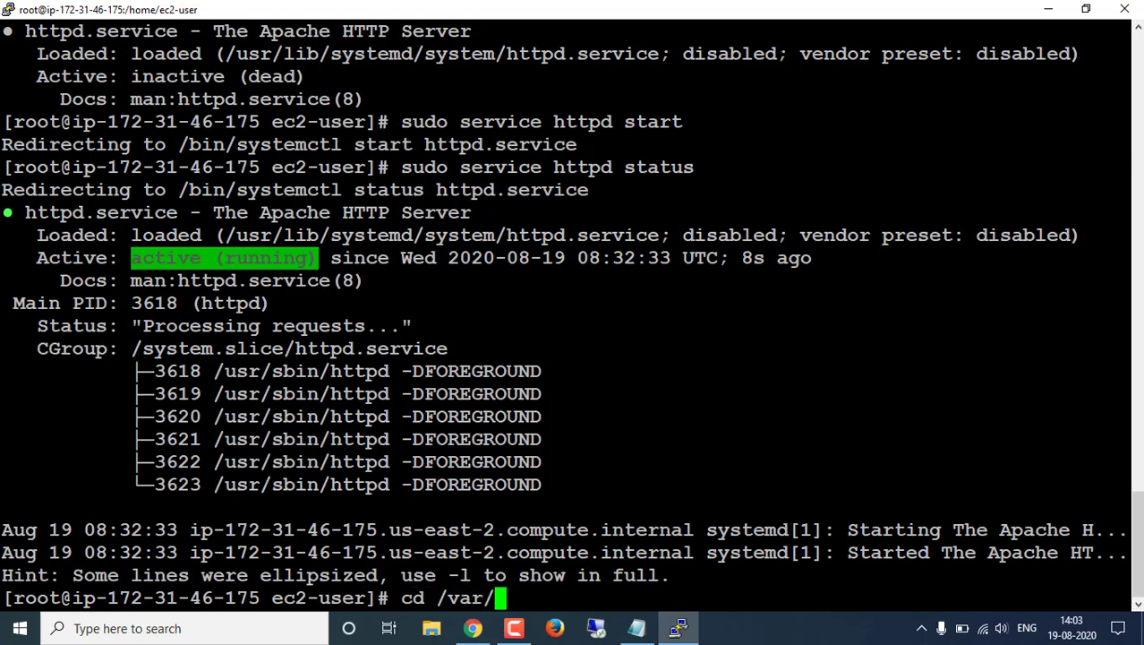
{"action": "type", "text": "www"}
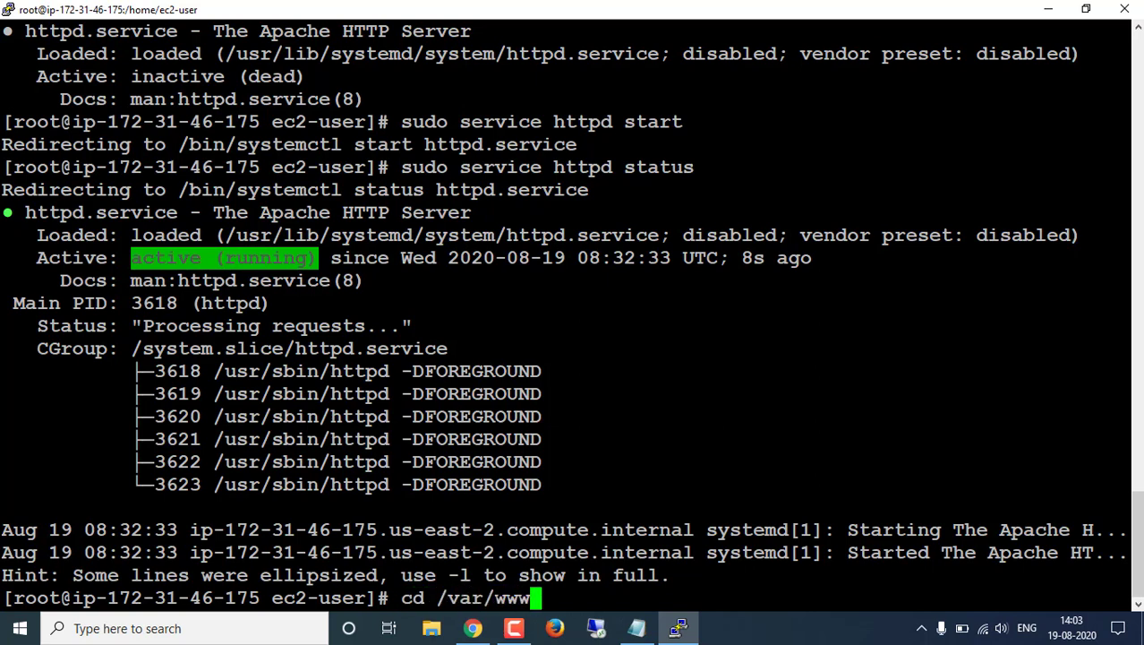
{"action": "type", "text": "/htt"}
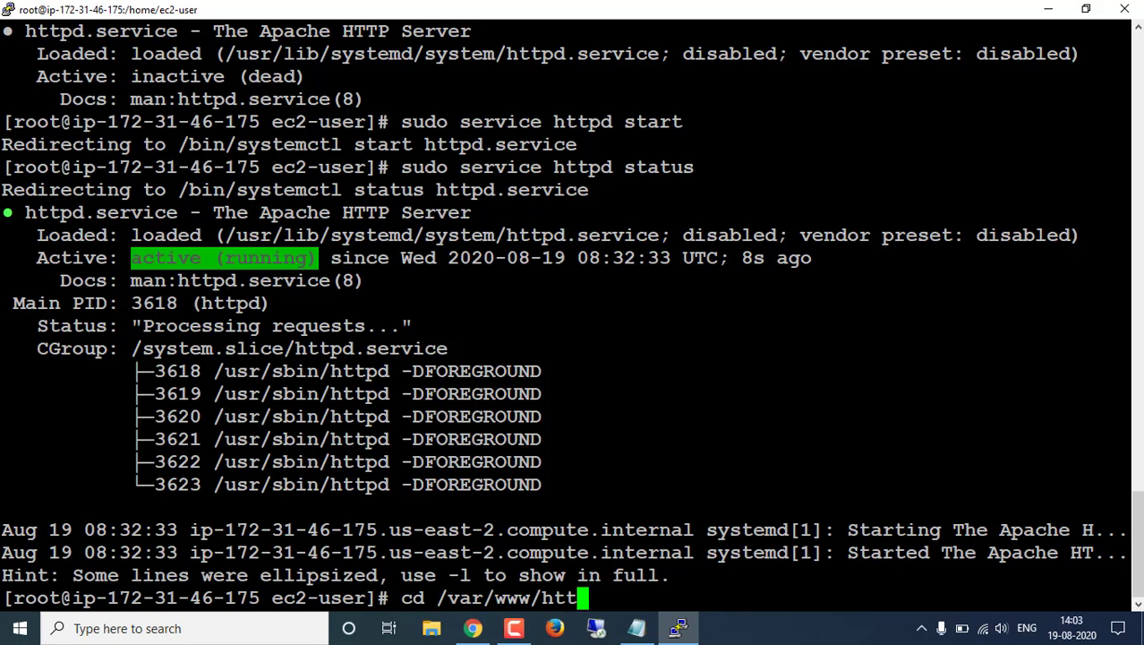
{"action": "left_click", "coordinate": [1043, 15]}
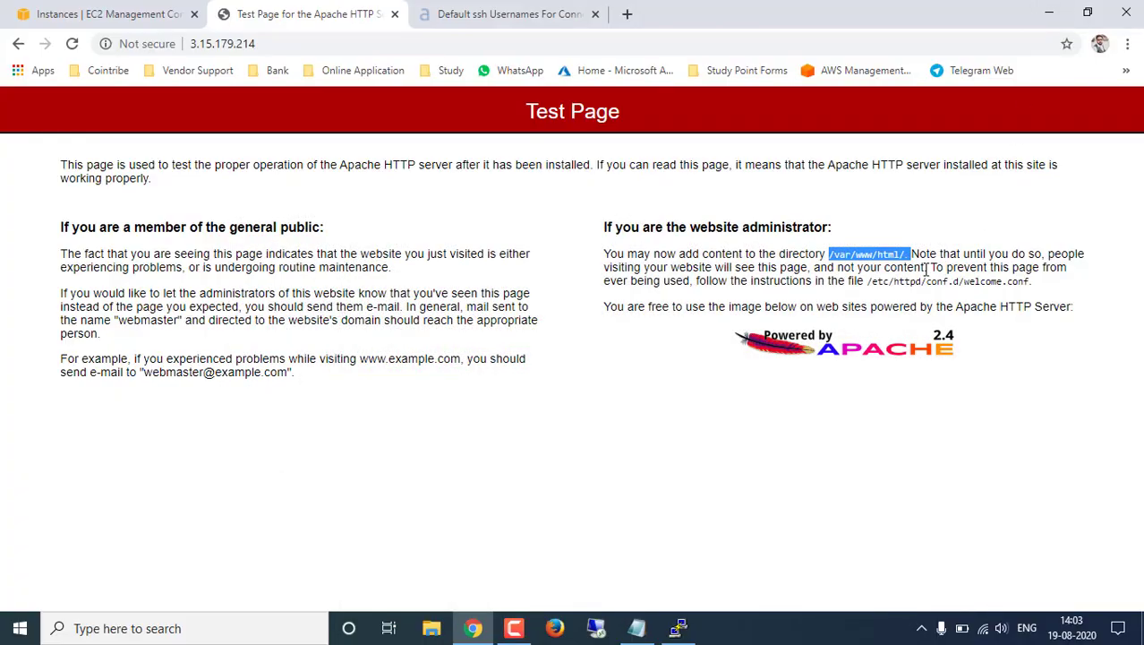
{"action": "left_click", "coordinate": [677, 626]}
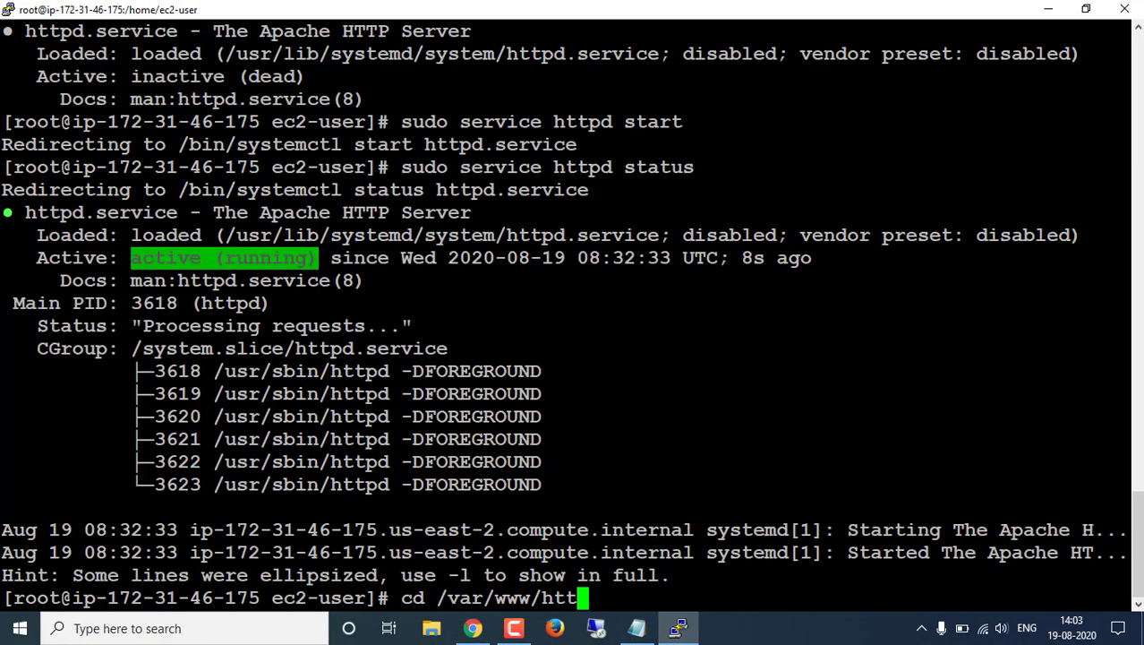
{"action": "type", "text": "ml"}
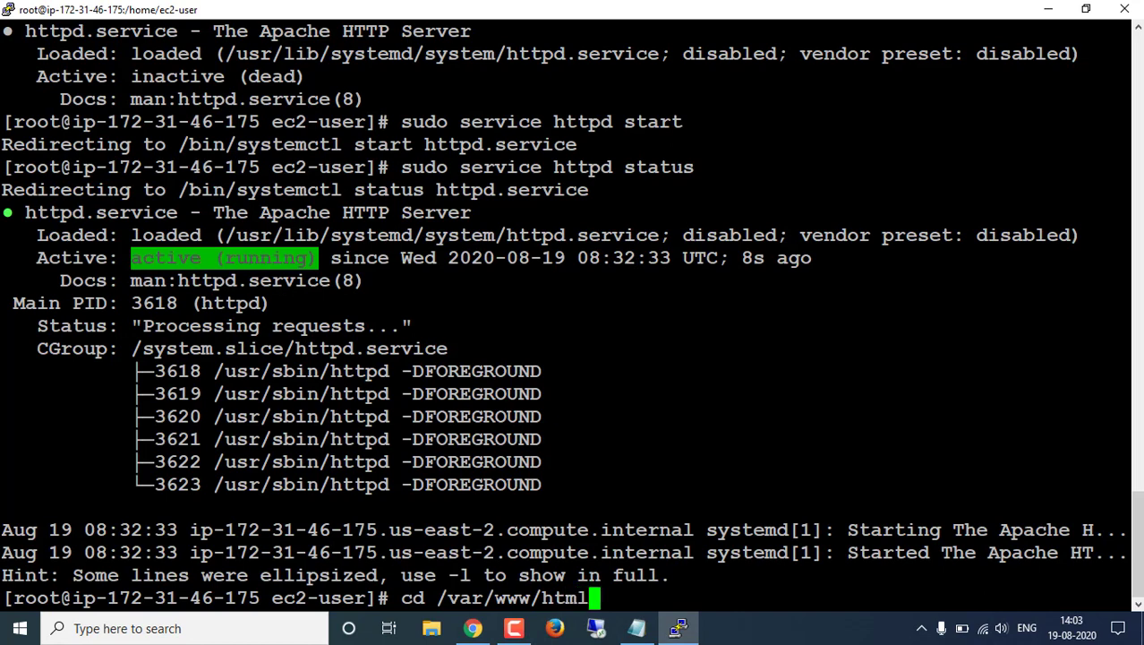
{"action": "key", "text": "Return"}
List the contents of the web directory with ls and with ls -l
{"action": "type", "text": "ls"}
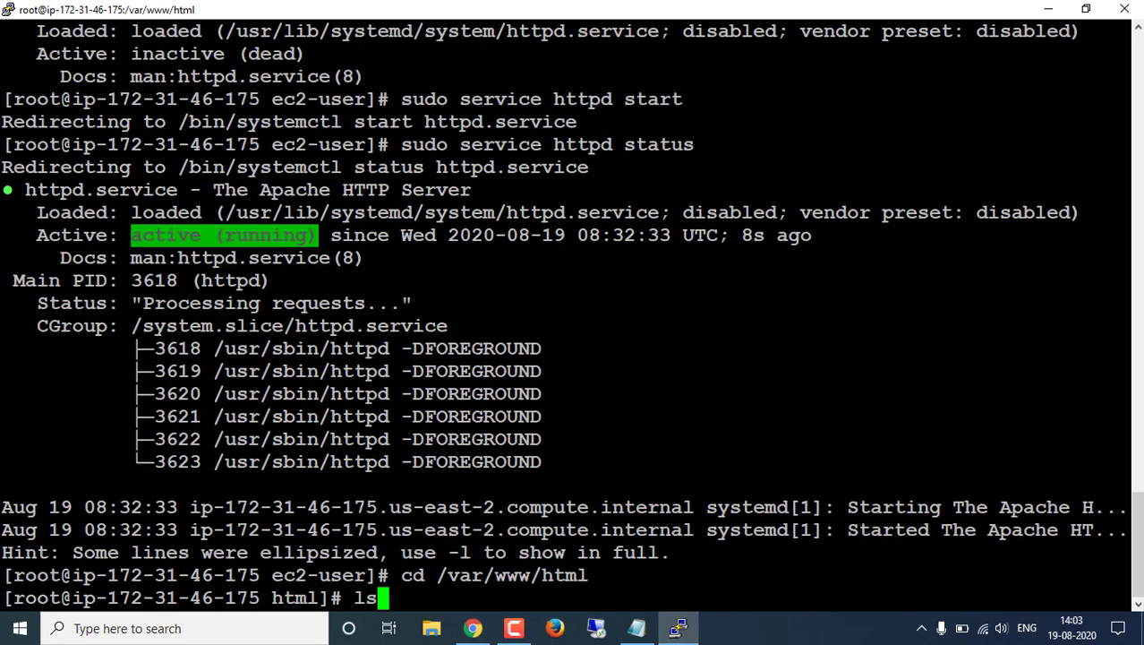
{"action": "key", "text": "Return"}
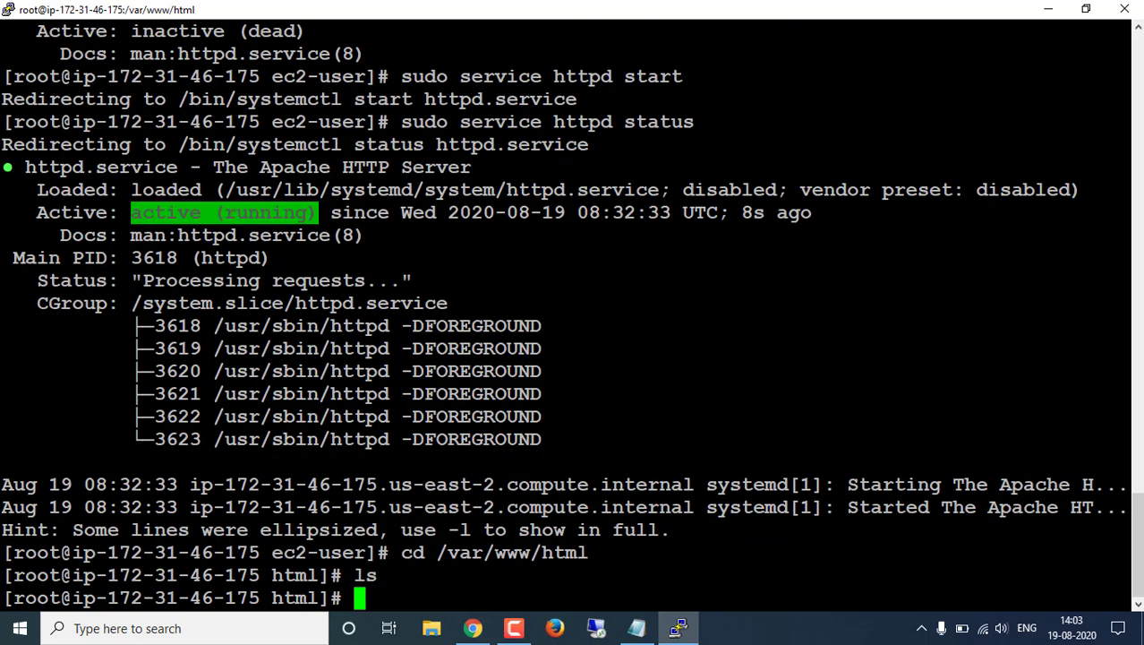
{"action": "type", "text": "ls -l"}
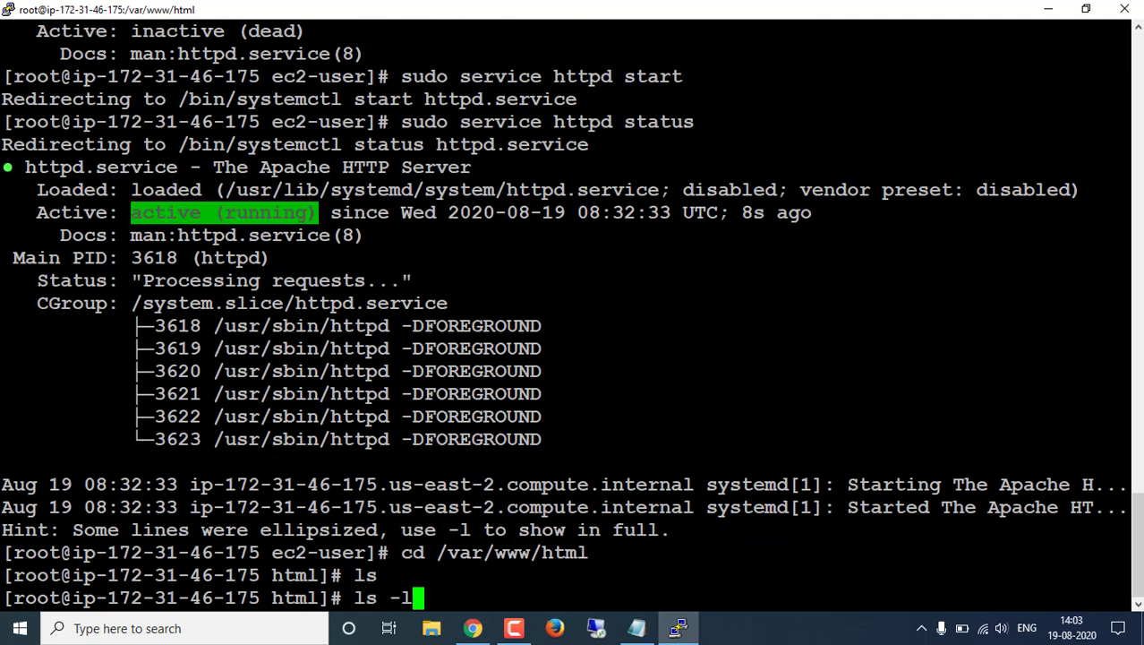
{"action": "key", "text": "Return"}
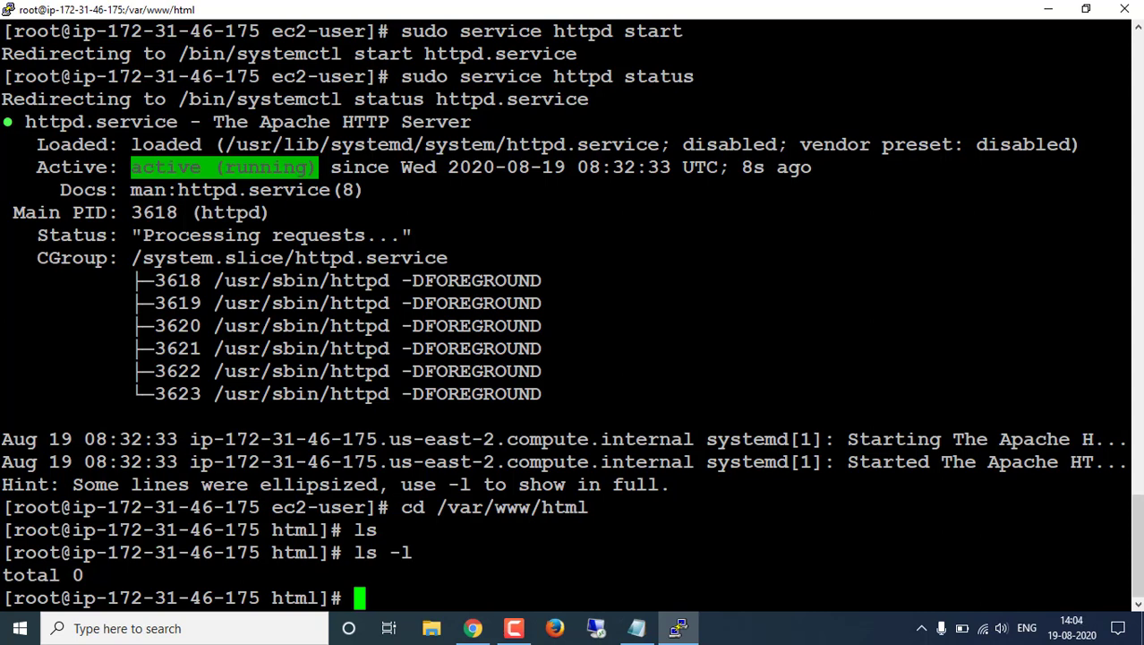
Switch to the EC2 console in Chrome and open the Elastic Block Store Snapshots page
{"action": "left_click", "coordinate": [473, 628]}
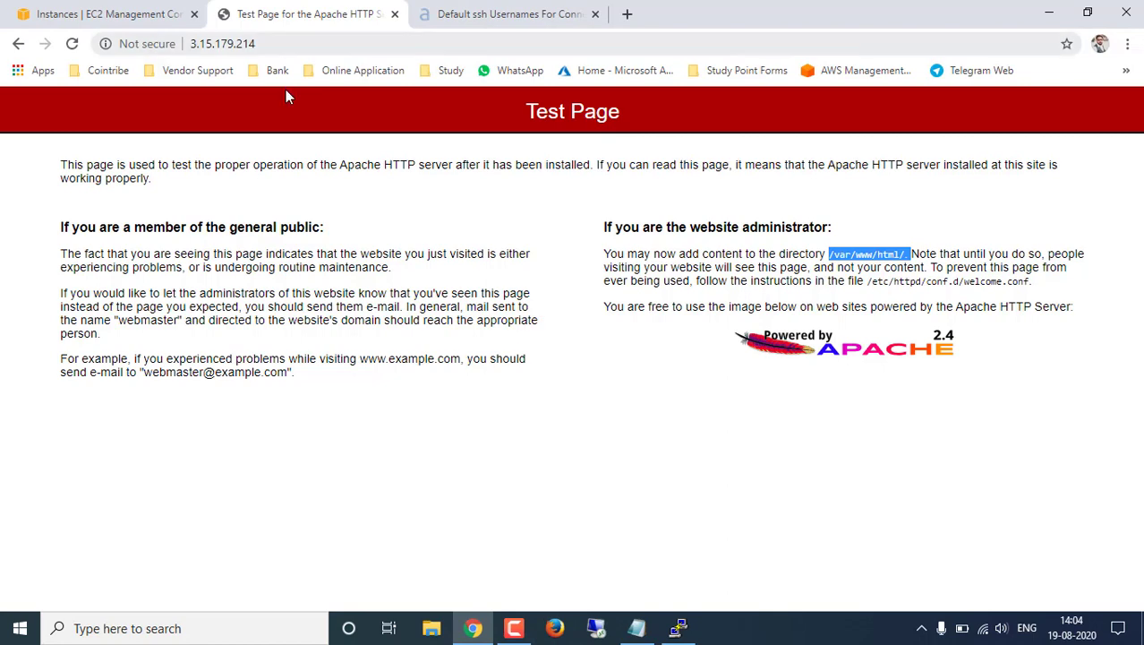
{"action": "left_click", "coordinate": [126, 14]}
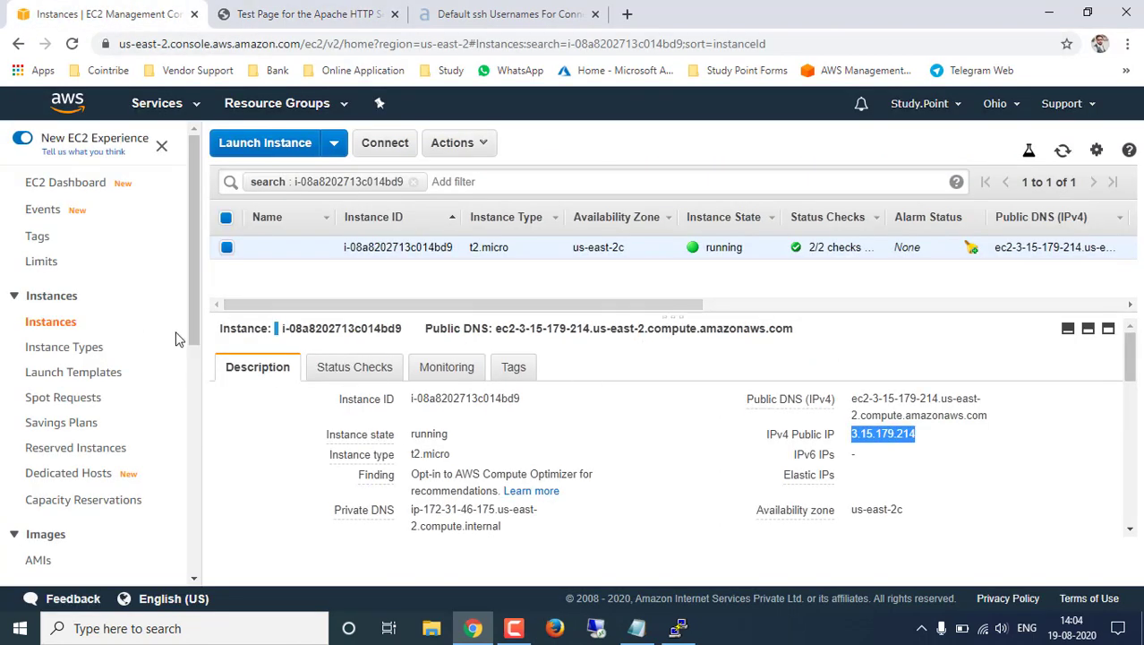
{"action": "scroll", "coordinate": [92, 423], "scroll_direction": "down", "scroll_amount": 4}
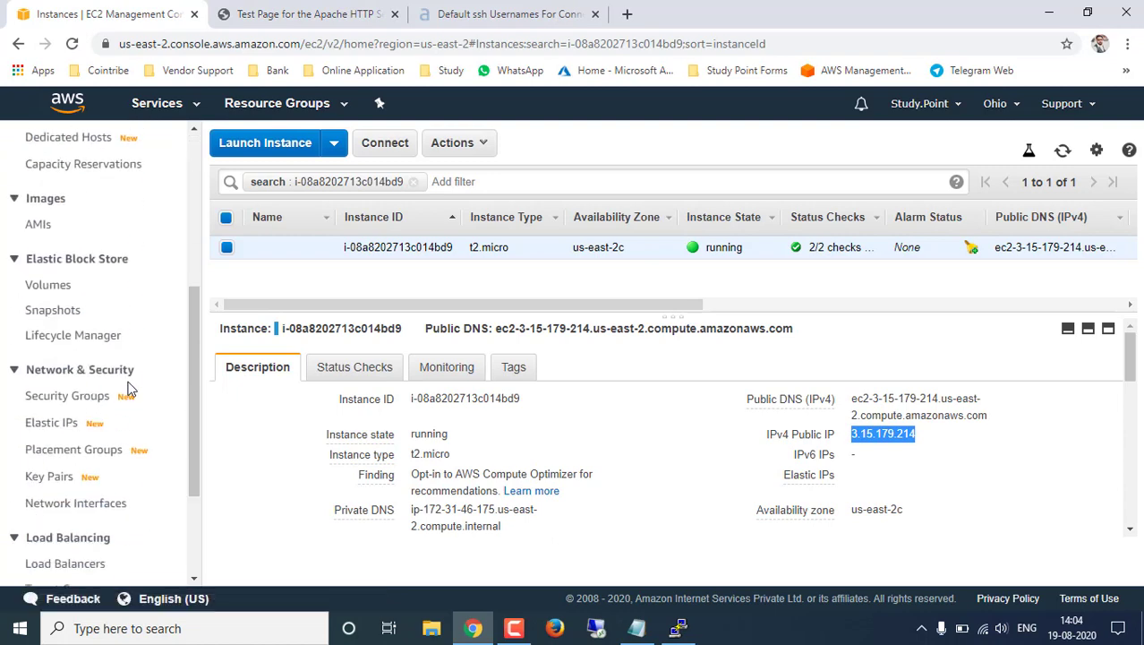
{"action": "scroll", "coordinate": [128, 387], "scroll_direction": "up", "scroll_amount": 3}
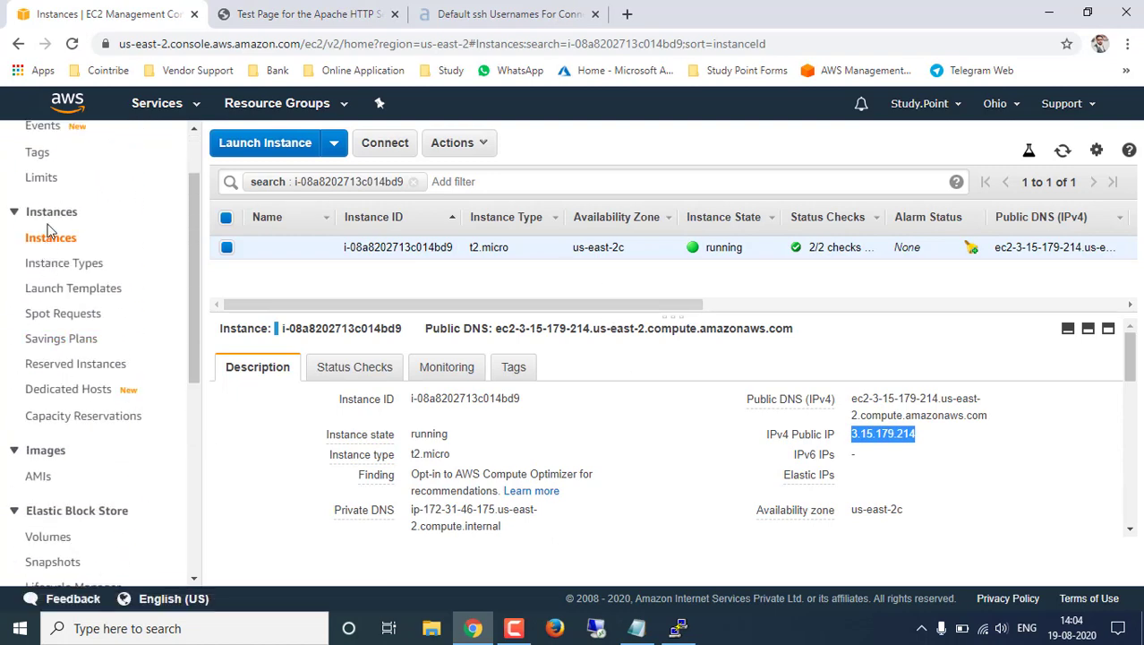
{"action": "scroll", "coordinate": [46, 259], "scroll_direction": "down", "scroll_amount": 2}
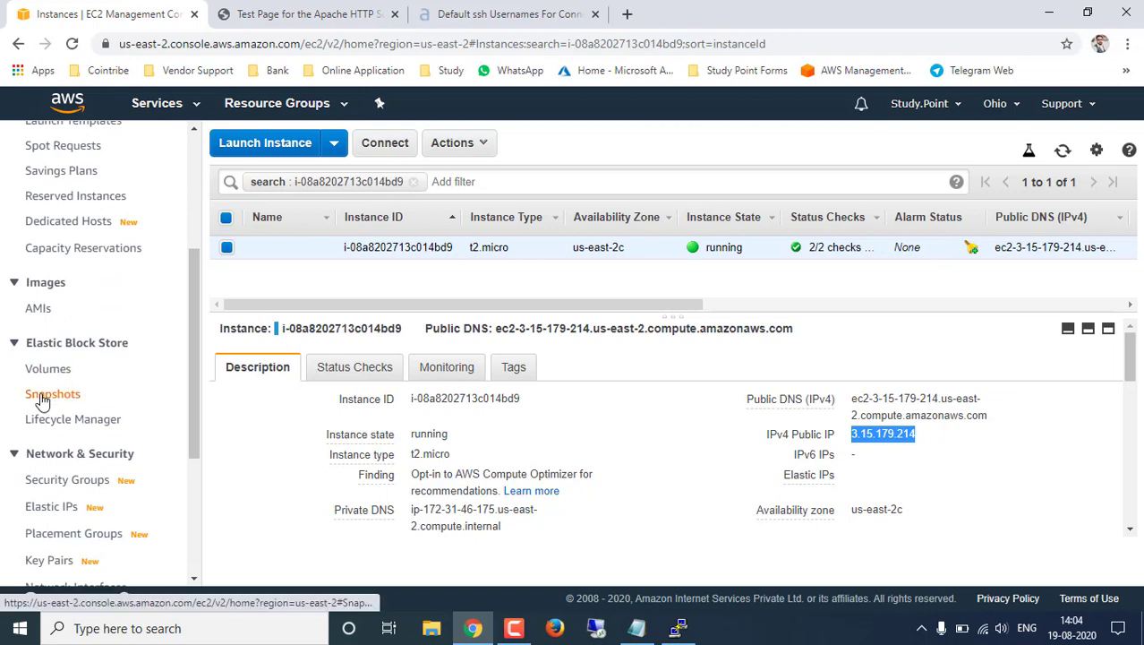
{"action": "left_click", "coordinate": [42, 397]}
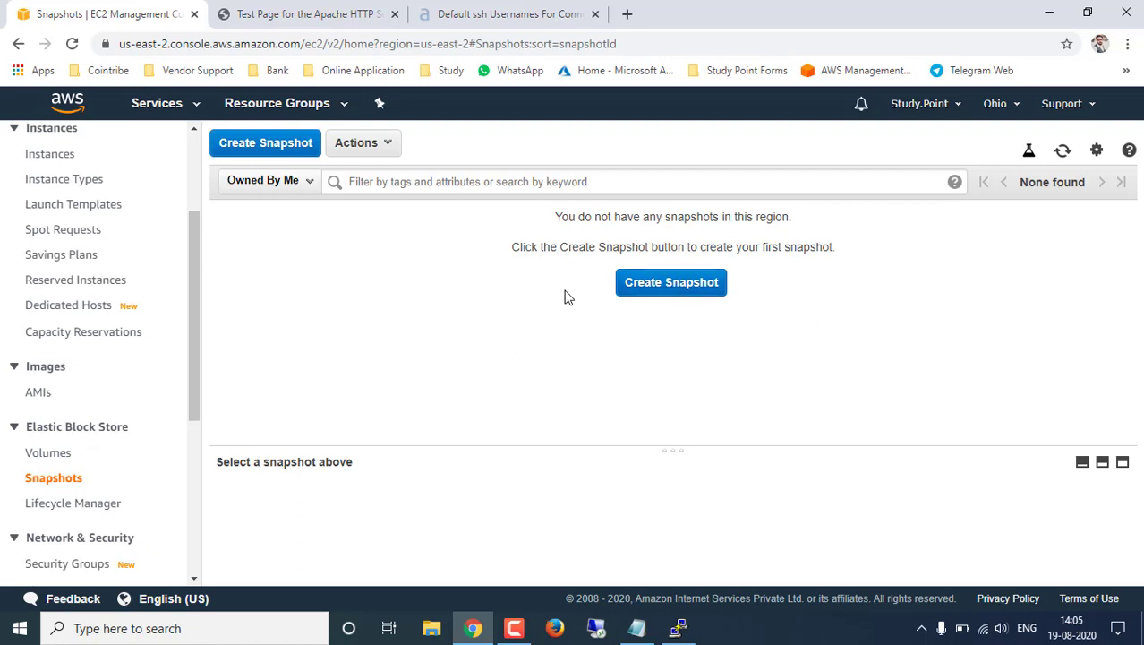
Switch to Notepad and highlight the noted device name /dev/xvda and availability zone us-east-2c
{"action": "left_click", "coordinate": [636, 627]}
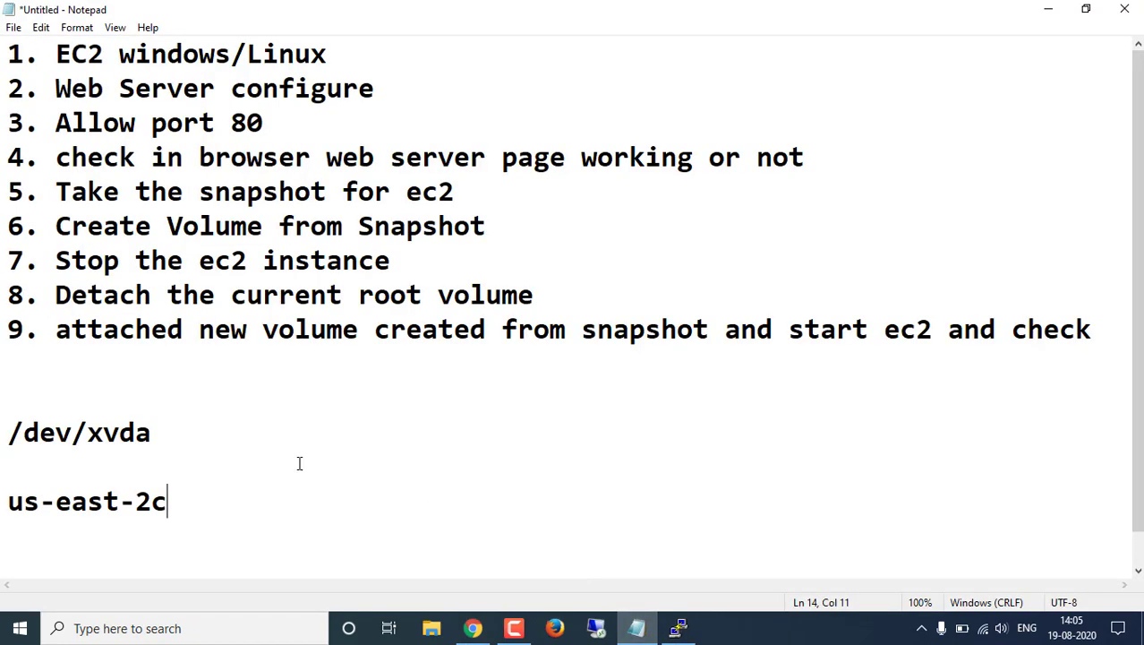
{"action": "left_click_drag", "start_coordinate": [3, 436], "coordinate": [178, 440]}
{"action": "left_click_drag", "start_coordinate": [4, 506], "coordinate": [23, 506]}
{"action": "left_click_drag", "start_coordinate": [108, 506], "coordinate": [8, 501]}
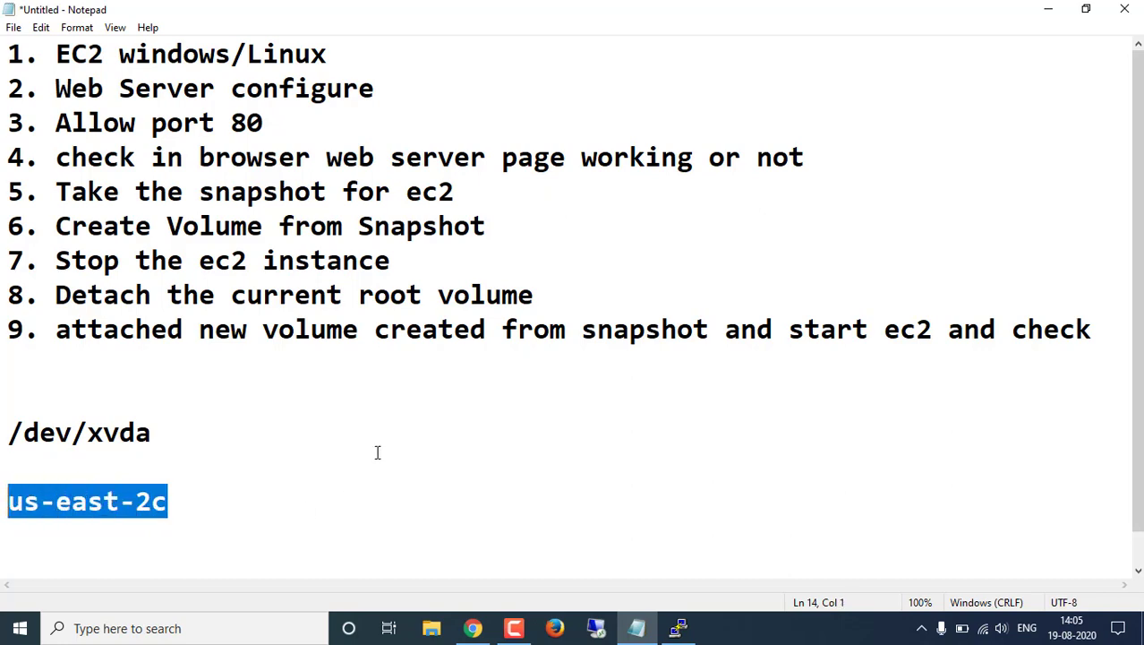
Switch to the EC2 console in Chrome, start a new snapshot with resource type Instance, and check the available instance IDs
{"action": "left_click", "coordinate": [473, 628]}
{"action": "left_click", "coordinate": [670, 285]}
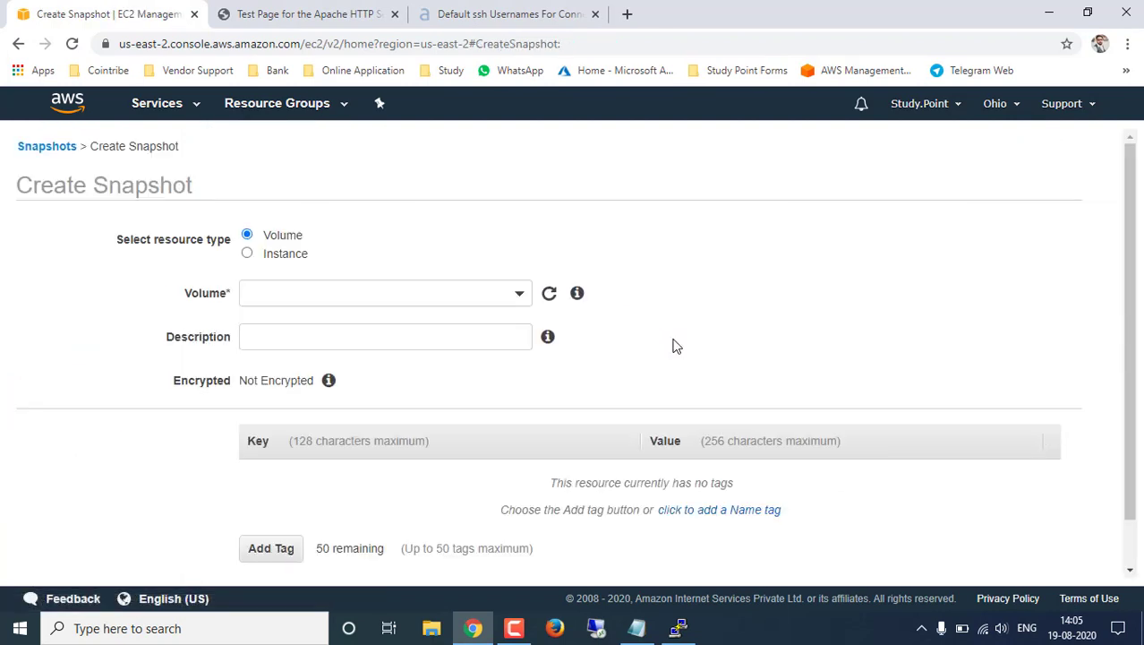
{"action": "left_click", "coordinate": [248, 255]}
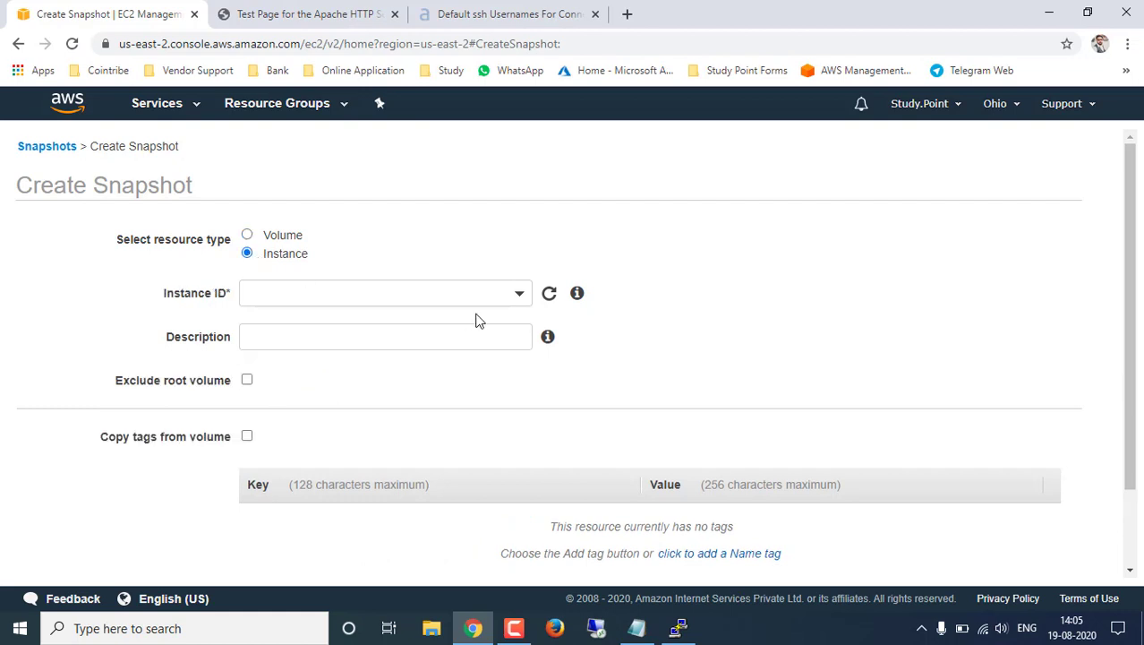
{"action": "left_click", "coordinate": [517, 300]}
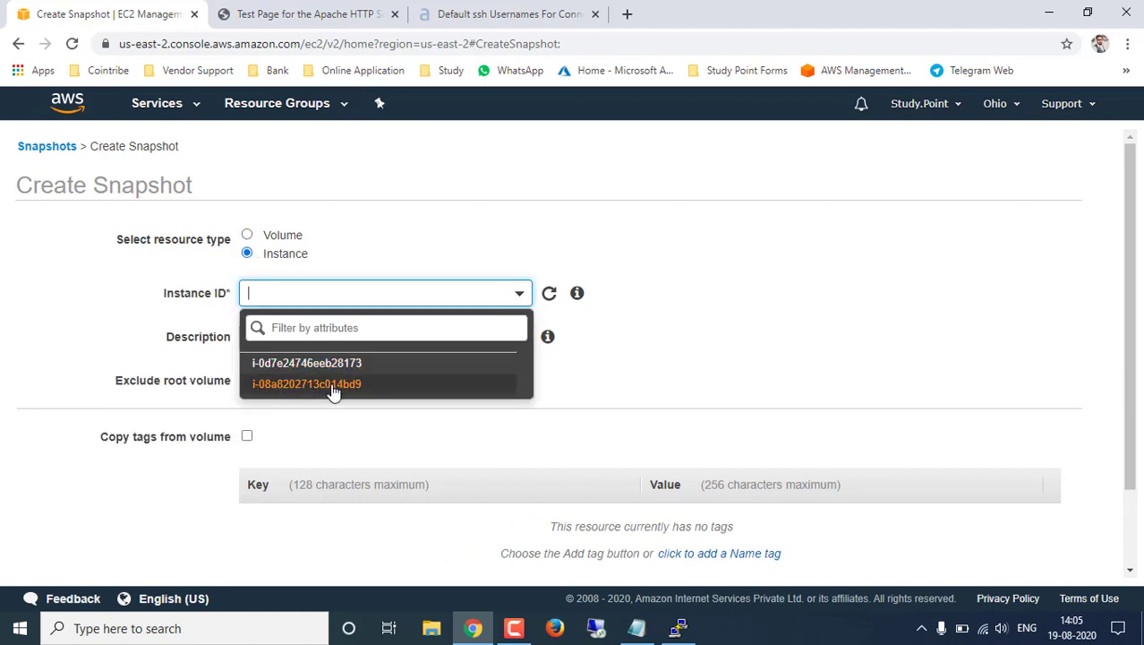
{"action": "left_click", "coordinate": [708, 340]}
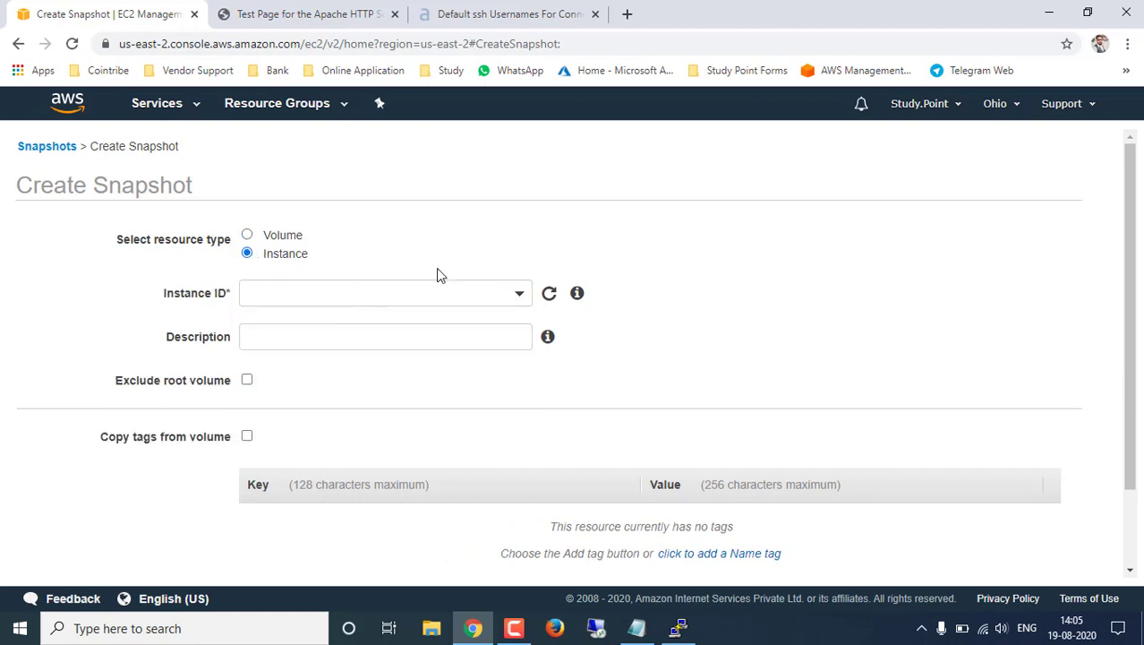
{"action": "left_click", "coordinate": [512, 293]}
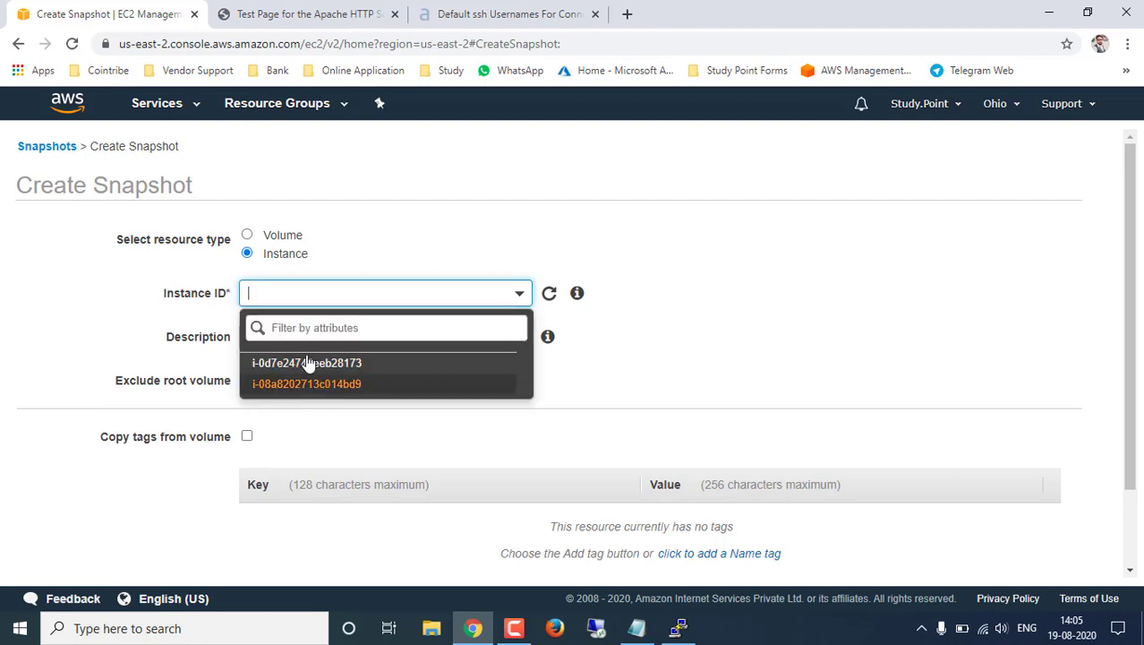
{"action": "left_click", "coordinate": [665, 362]}
Open the EC2 Instances page in a new browser tab and identify the running instance's ID
{"action": "left_click", "coordinate": [633, 14]}
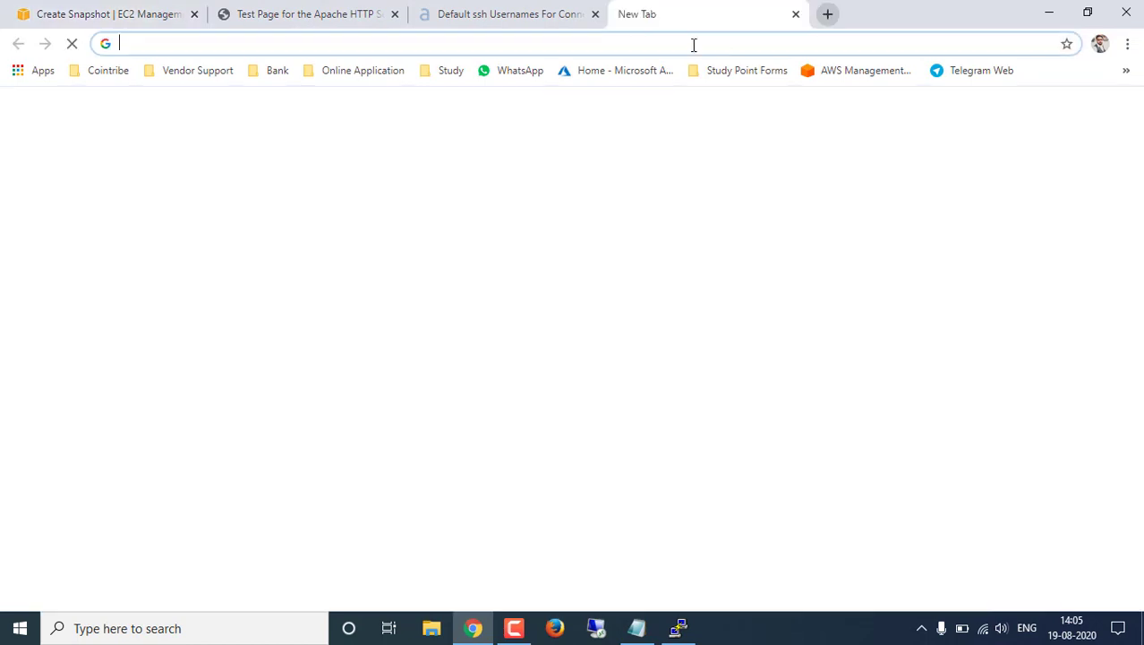
{"action": "left_click", "coordinate": [838, 74]}
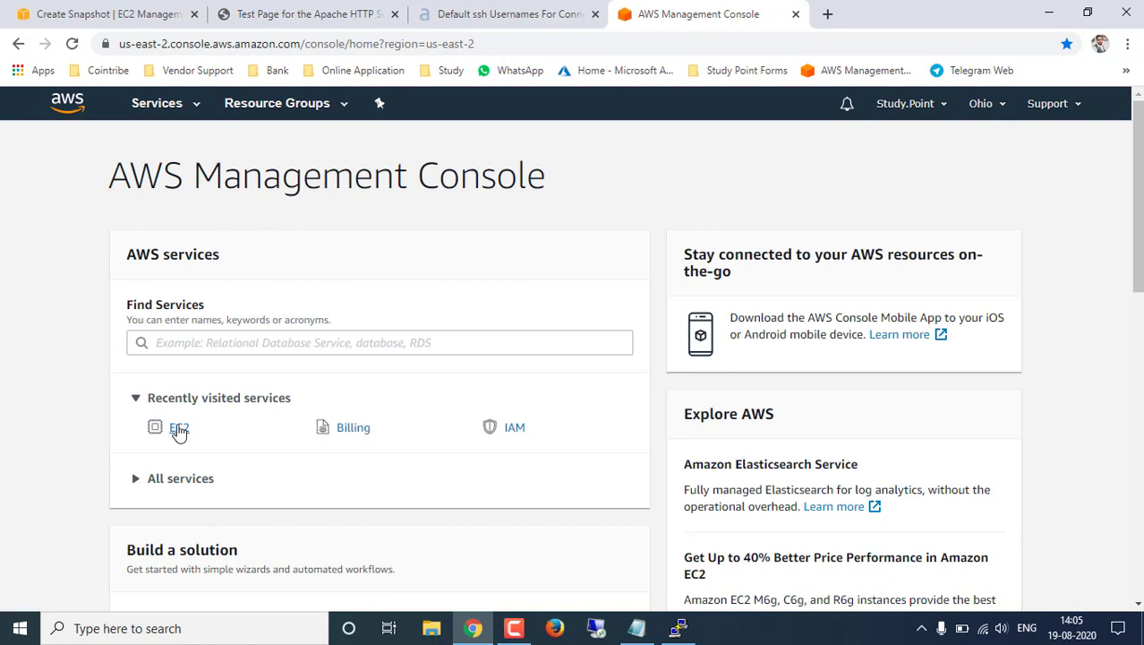
{"action": "left_click", "coordinate": [180, 429]}
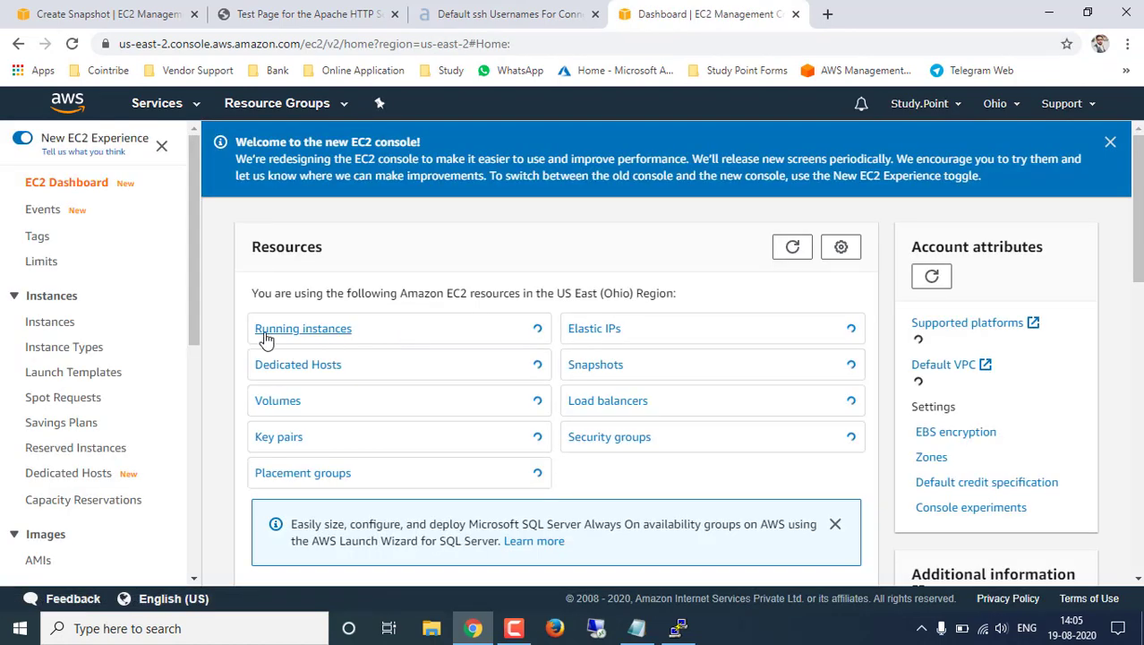
{"action": "left_click", "coordinate": [49, 321]}
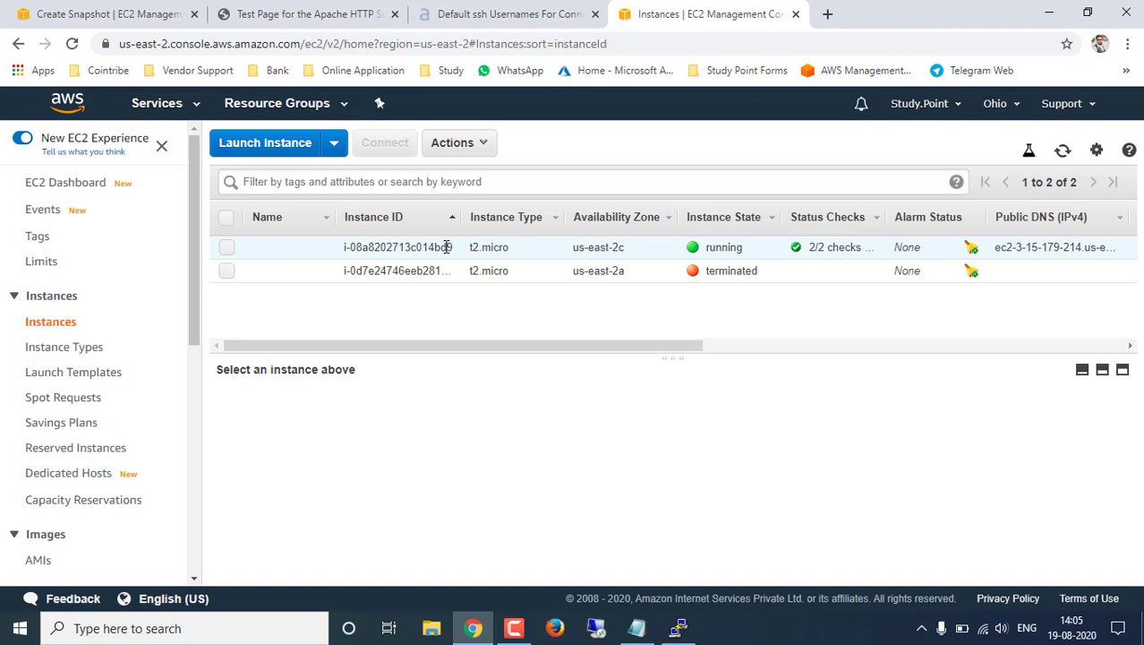
{"action": "left_click_drag", "start_coordinate": [454, 246], "coordinate": [347, 262]}
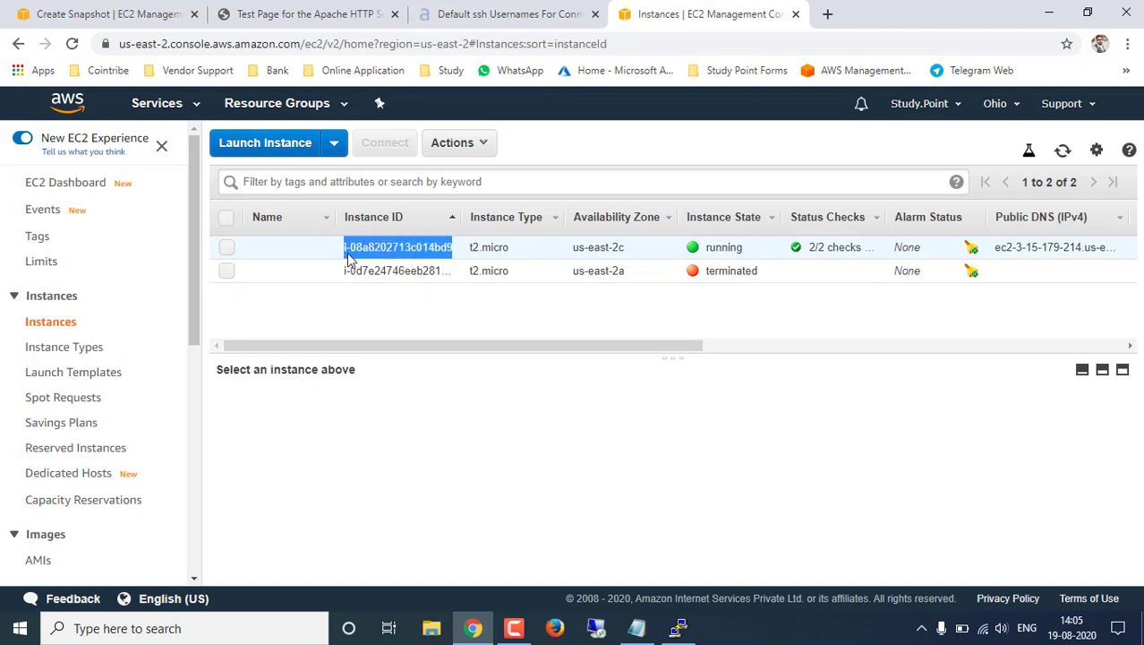
Return to the Create Snapshot form and choose the running instance i-08a8202713c014bd9 as the Instance ID
{"action": "left_click", "coordinate": [107, 15]}
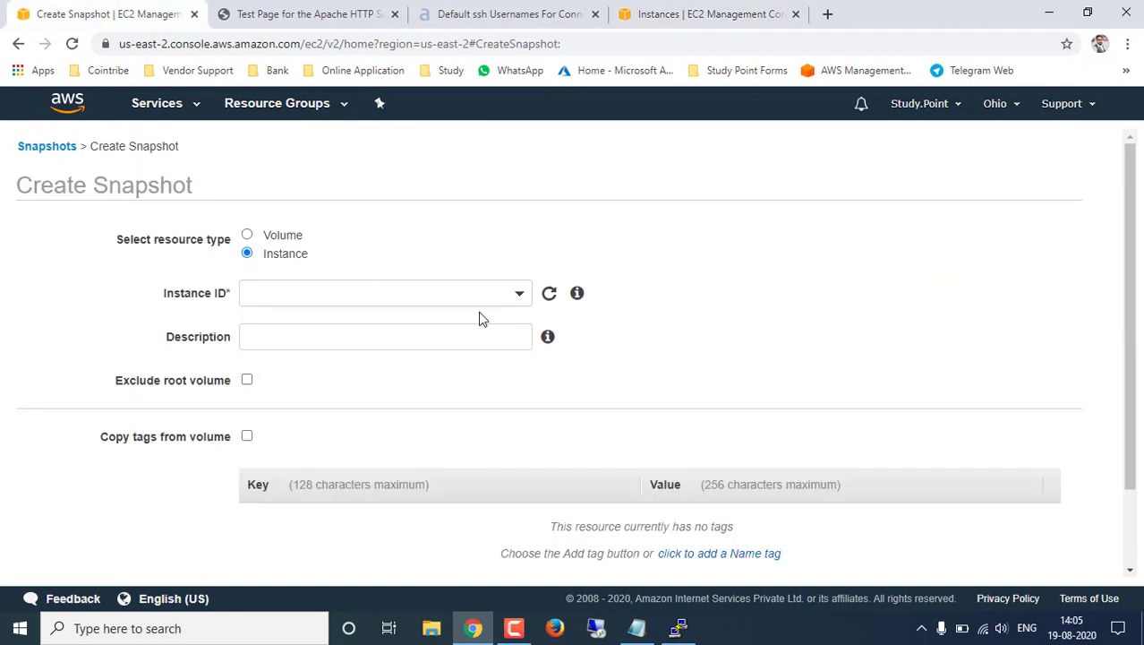
{"action": "left_click", "coordinate": [491, 293]}
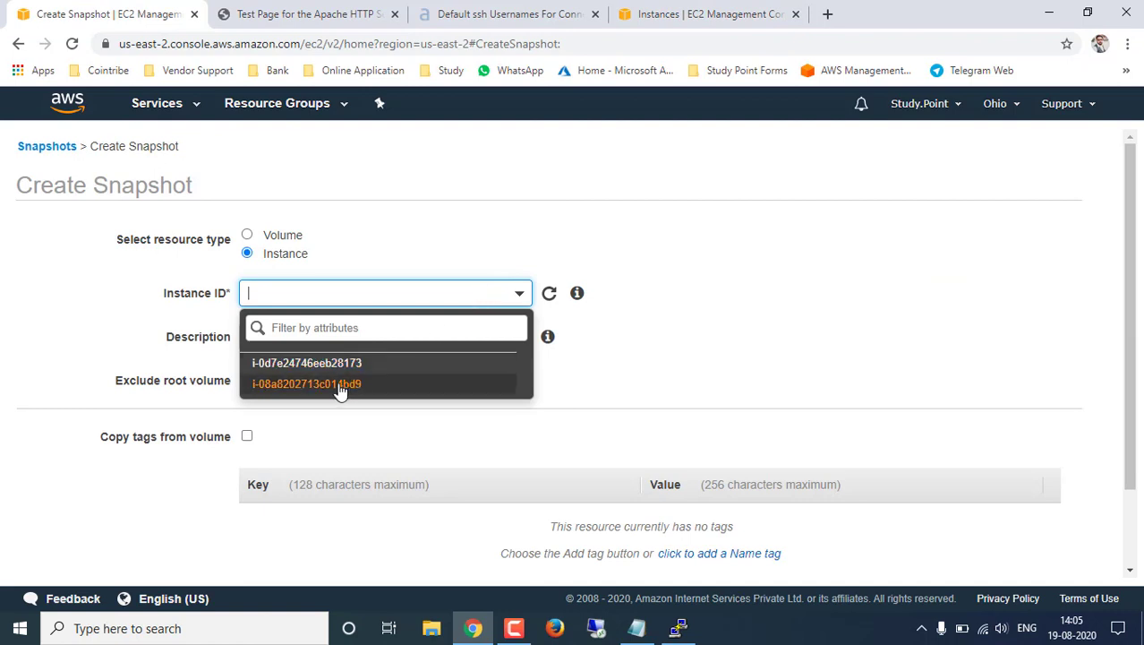
{"action": "left_click", "coordinate": [343, 385]}
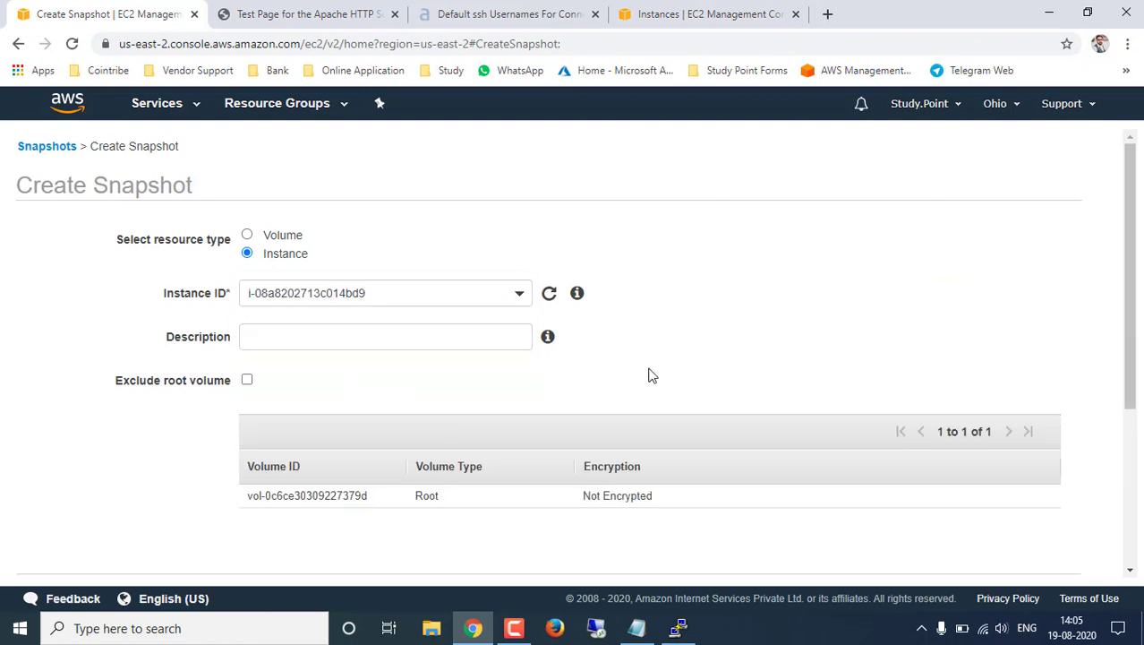
Enter the description ec2snapshot, leave the root volume included, and create the snapshot
{"action": "left_click", "coordinate": [377, 346]}
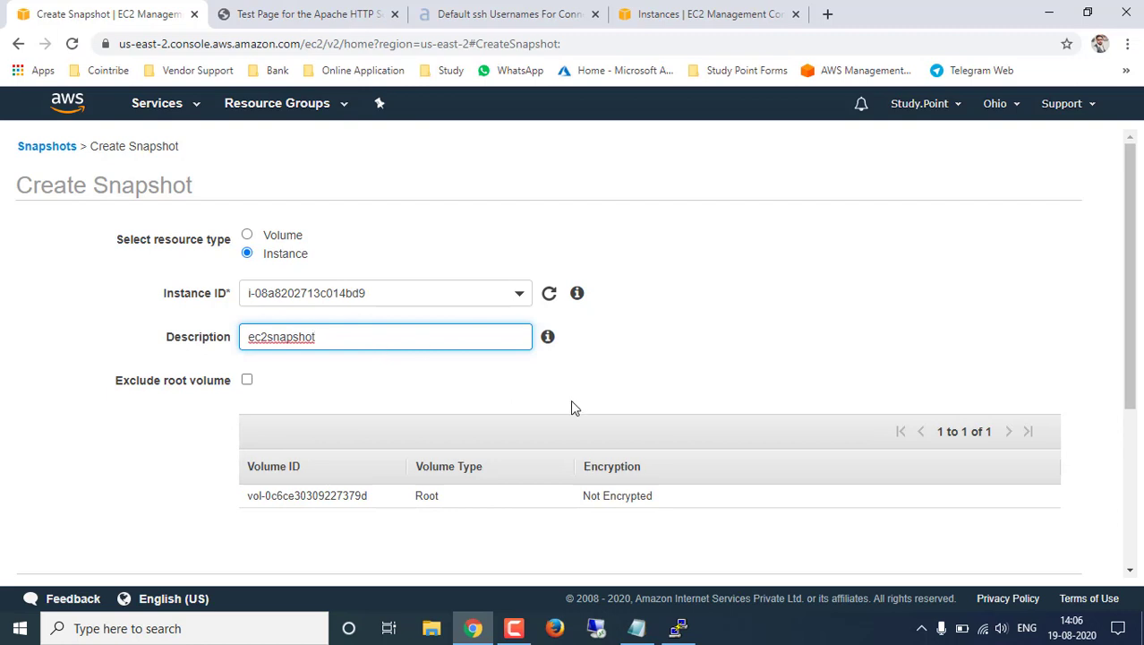
{"action": "scroll", "coordinate": [694, 394], "scroll_direction": "down", "scroll_amount": 3}
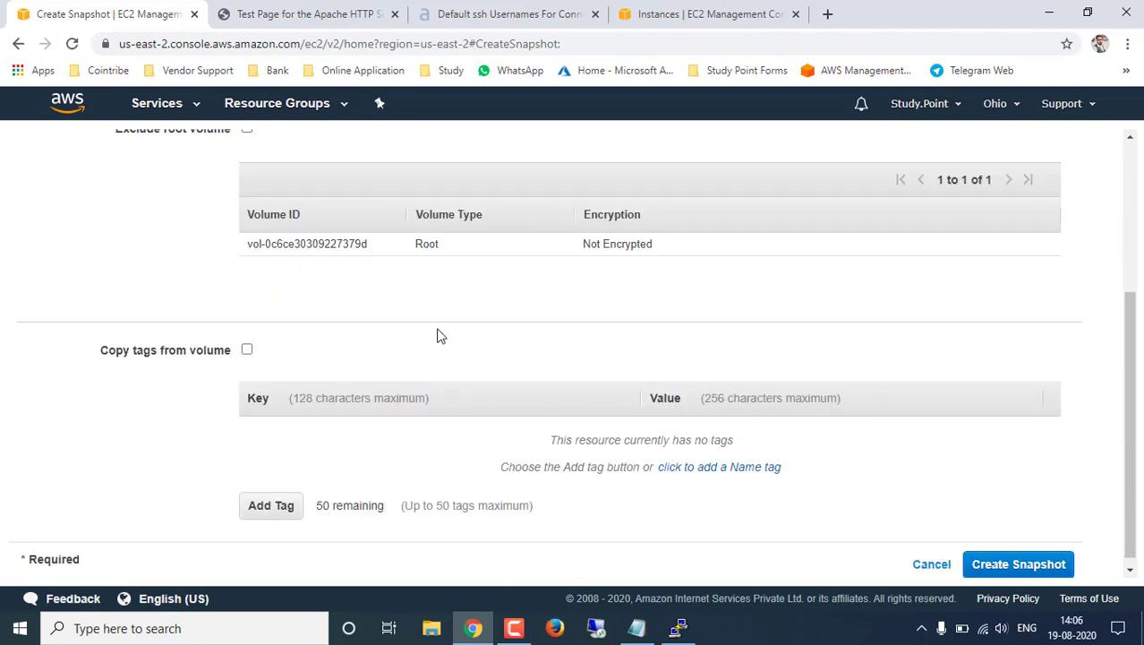
{"action": "scroll", "coordinate": [438, 336], "scroll_direction": "up", "scroll_amount": 1}
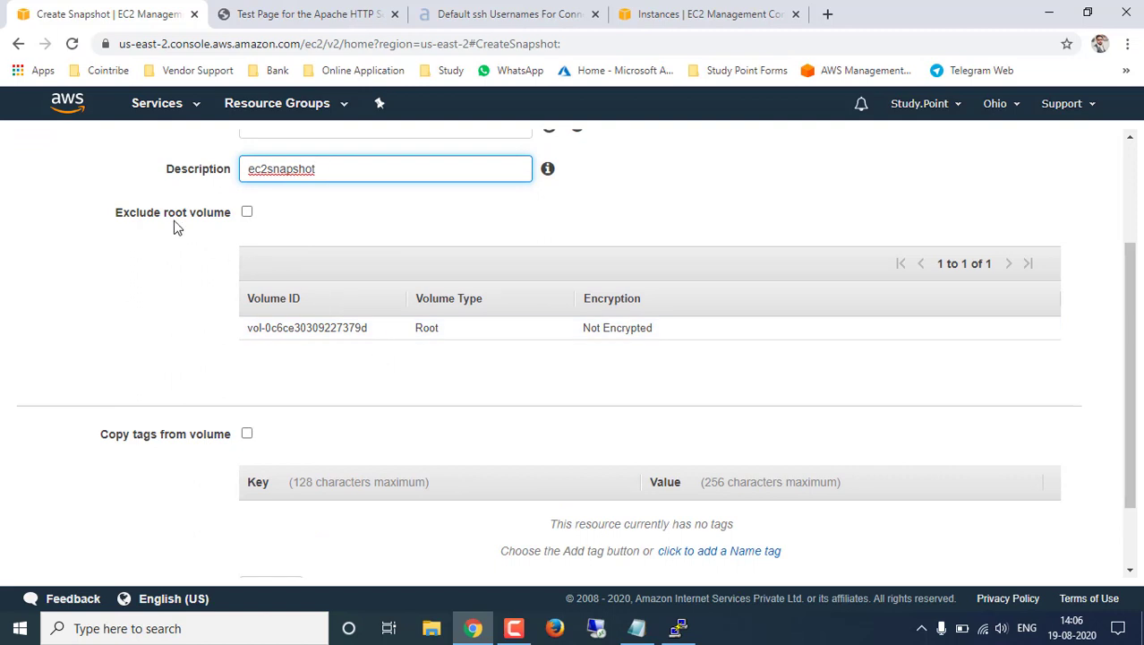
{"action": "scroll", "coordinate": [503, 409], "scroll_direction": "down", "scroll_amount": 1}
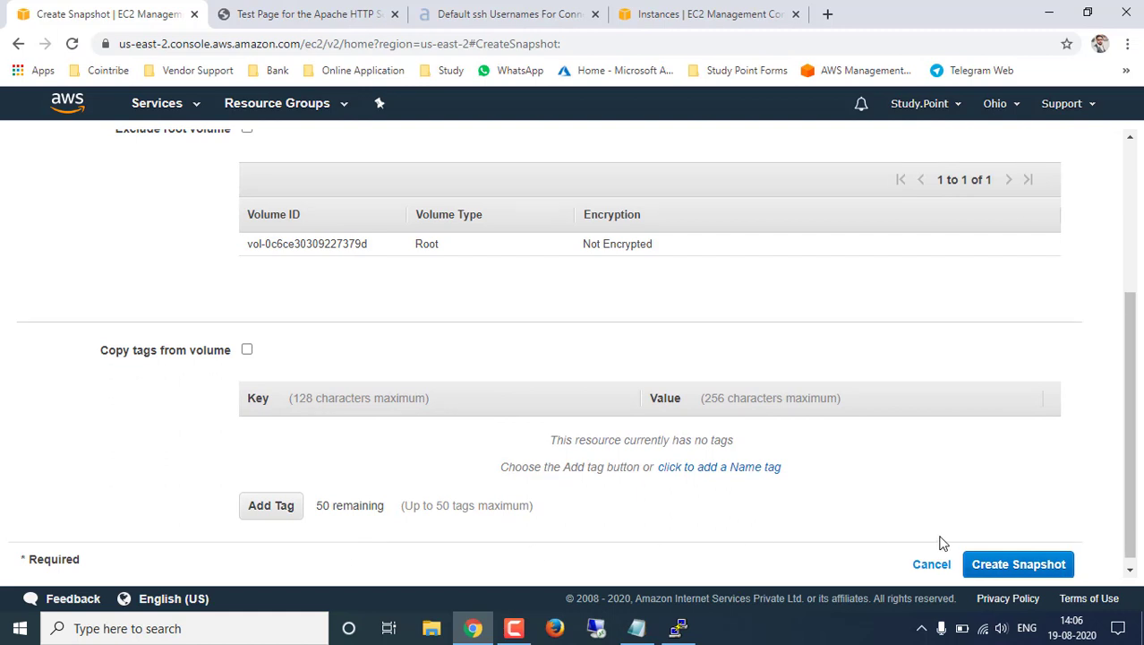
{"action": "left_click", "coordinate": [1019, 564]}
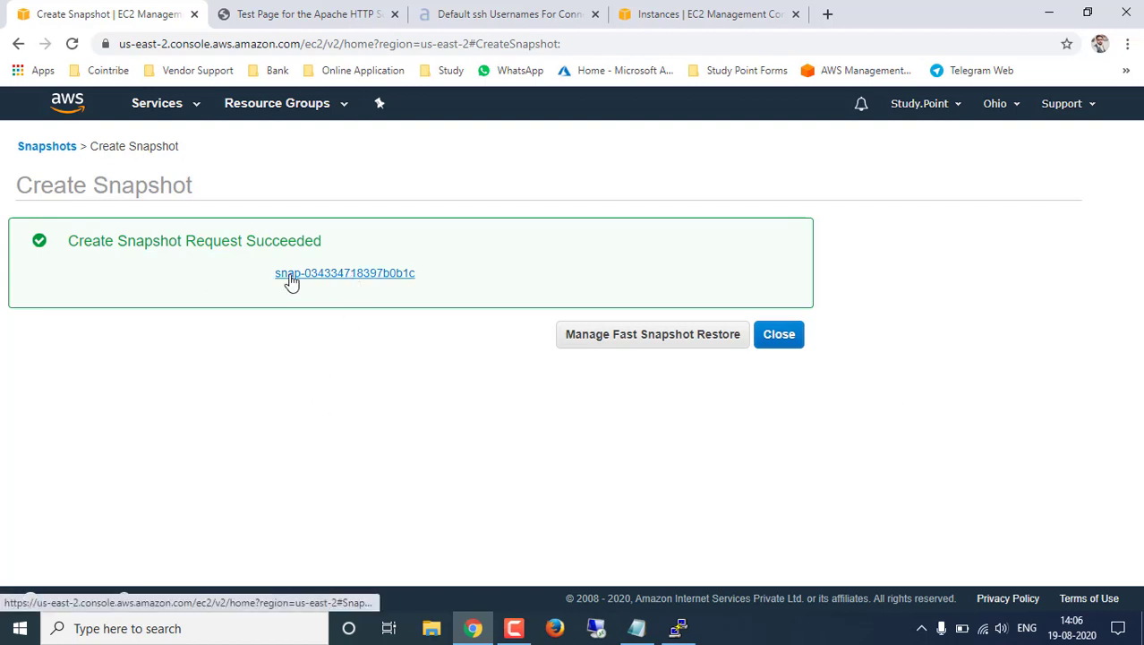
Open the newly created snapshot in the Snapshots list and refresh its status until it finishes
{"action": "left_click", "coordinate": [361, 281]}
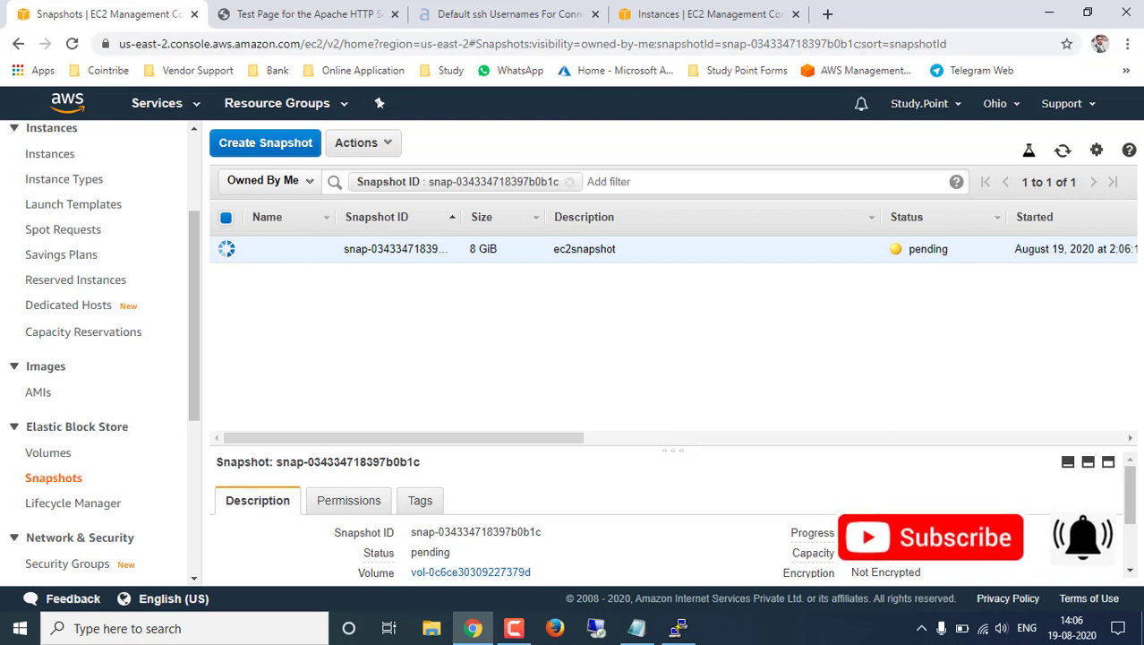
{"action": "left_click", "coordinate": [1062, 151]}
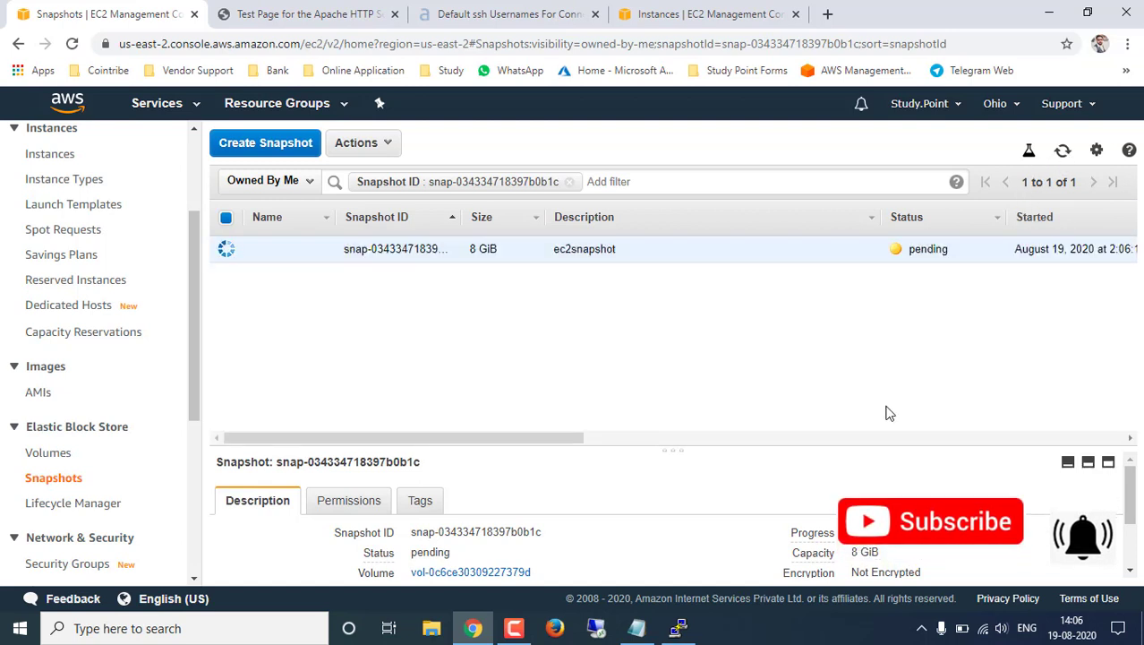
{"action": "mouse_move", "coordinate": [562, 437]}
{"action": "left_mouse_down"}
{"action": "mouse_move", "coordinate": [638, 441]}
{"action": "mouse_move", "coordinate": [560, 439]}
{"action": "left_mouse_up"}
{"action": "left_click", "coordinate": [1063, 151]}
{"action": "left_click", "coordinate": [1063, 150]}
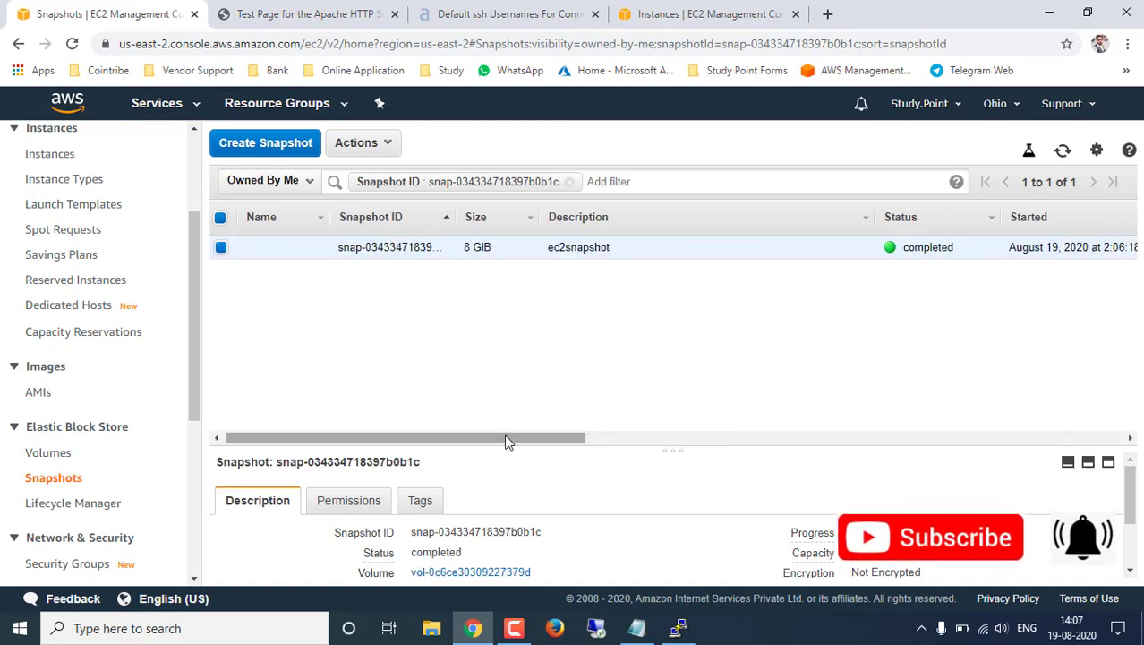
Examine the ec2snapshot details, including its snapshot ID, status, source volume and capacity
{"action": "mouse_move", "coordinate": [506, 440]}
{"action": "left_mouse_down"}
{"action": "mouse_move", "coordinate": [806, 427]}
{"action": "mouse_move", "coordinate": [575, 442]}
{"action": "mouse_move", "coordinate": [707, 445]}
{"action": "mouse_move", "coordinate": [505, 439]}
{"action": "left_mouse_up"}
{"action": "scroll", "coordinate": [771, 475], "scroll_direction": "down", "scroll_amount": 3}
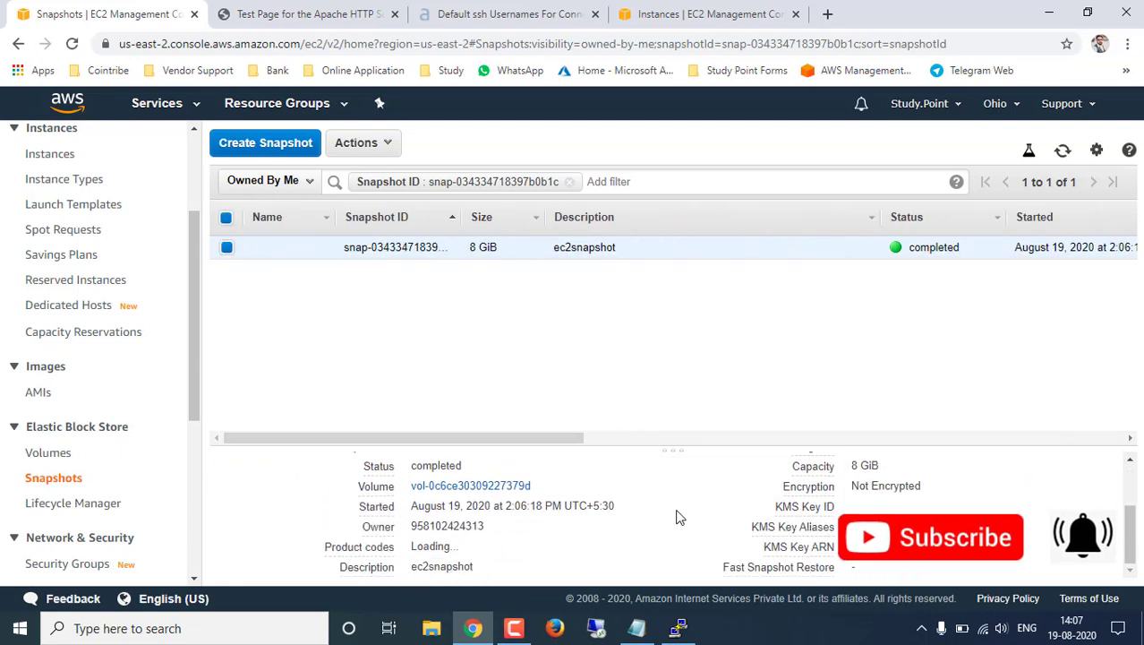
{"action": "scroll", "coordinate": [591, 529], "scroll_direction": "up", "scroll_amount": 3}
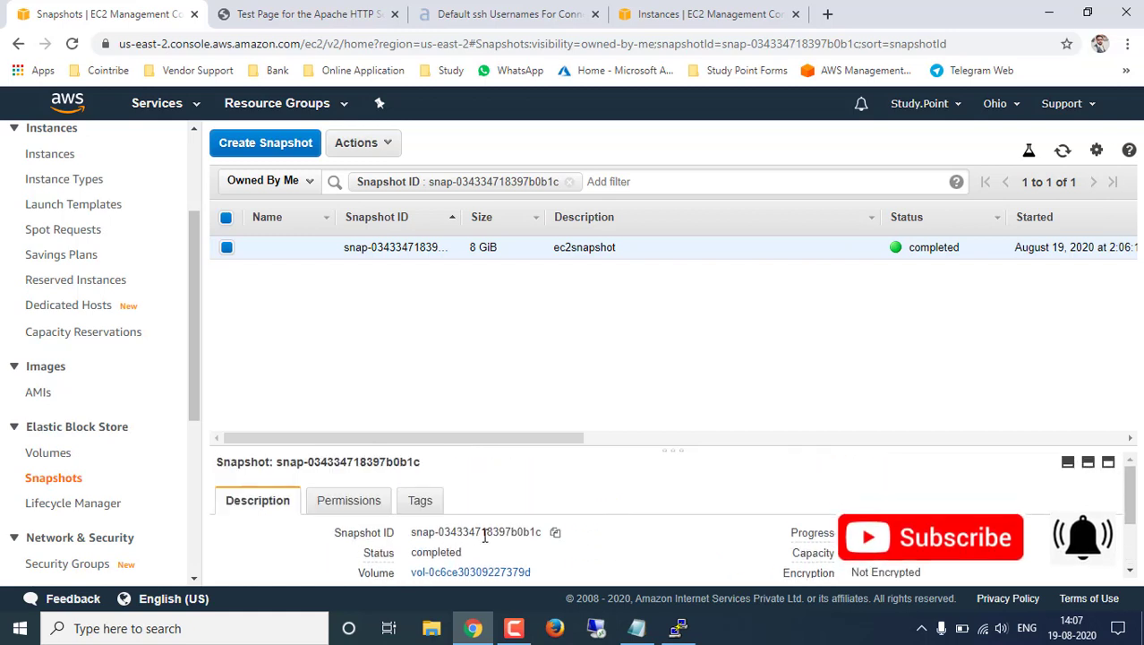
{"action": "left_click_drag", "start_coordinate": [469, 532], "coordinate": [520, 532]}
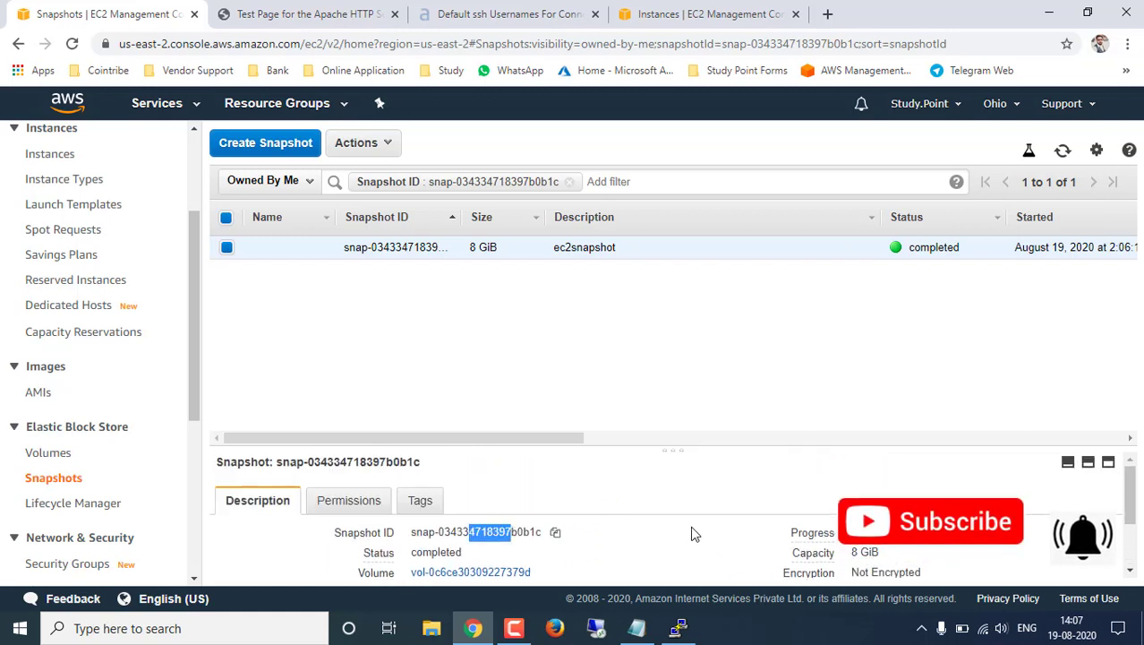
{"action": "scroll", "coordinate": [691, 534], "scroll_direction": "down", "scroll_amount": 2}
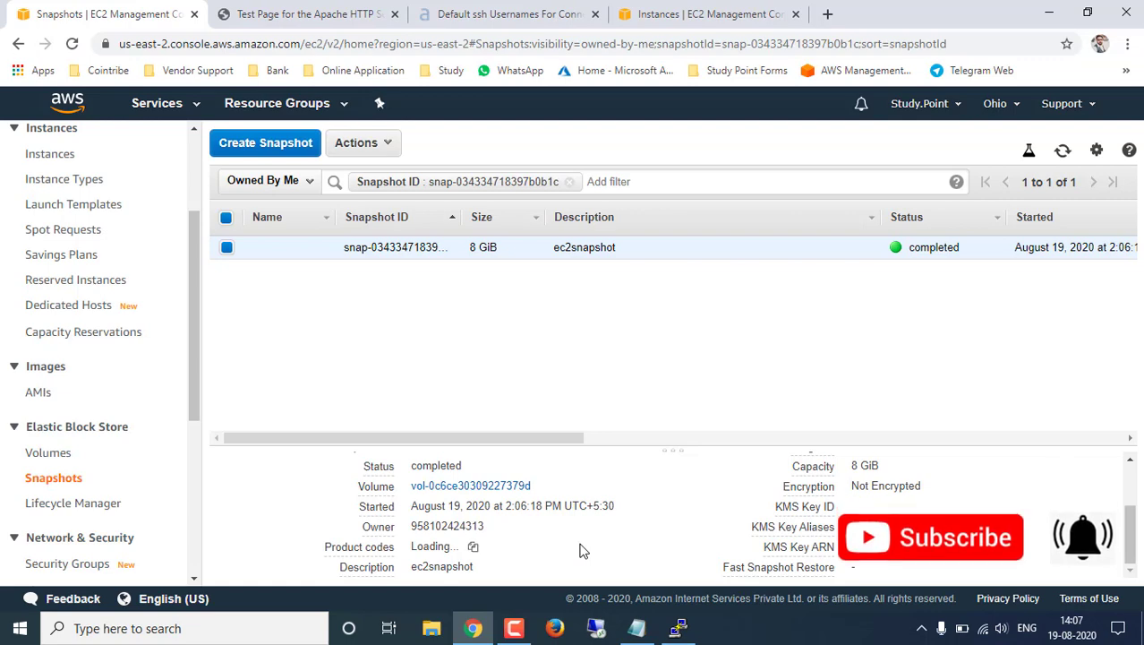
Select the ec2snapshot snapshot and open the Create Volume form for it
{"action": "left_click", "coordinate": [230, 248]}
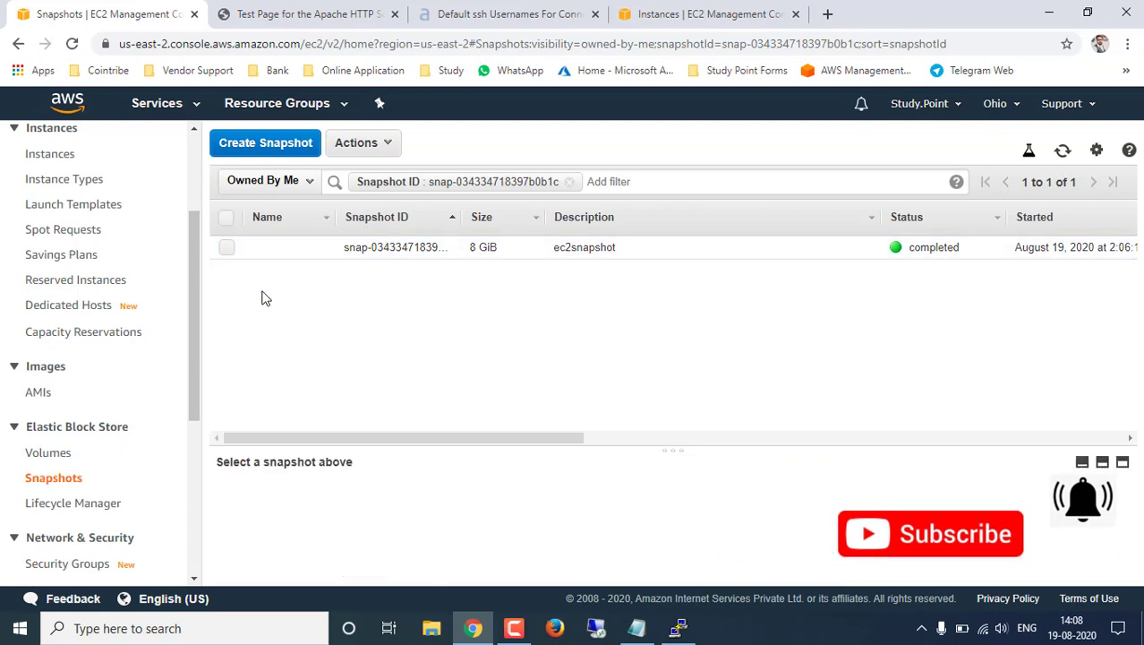
{"action": "left_click", "coordinate": [393, 146]}
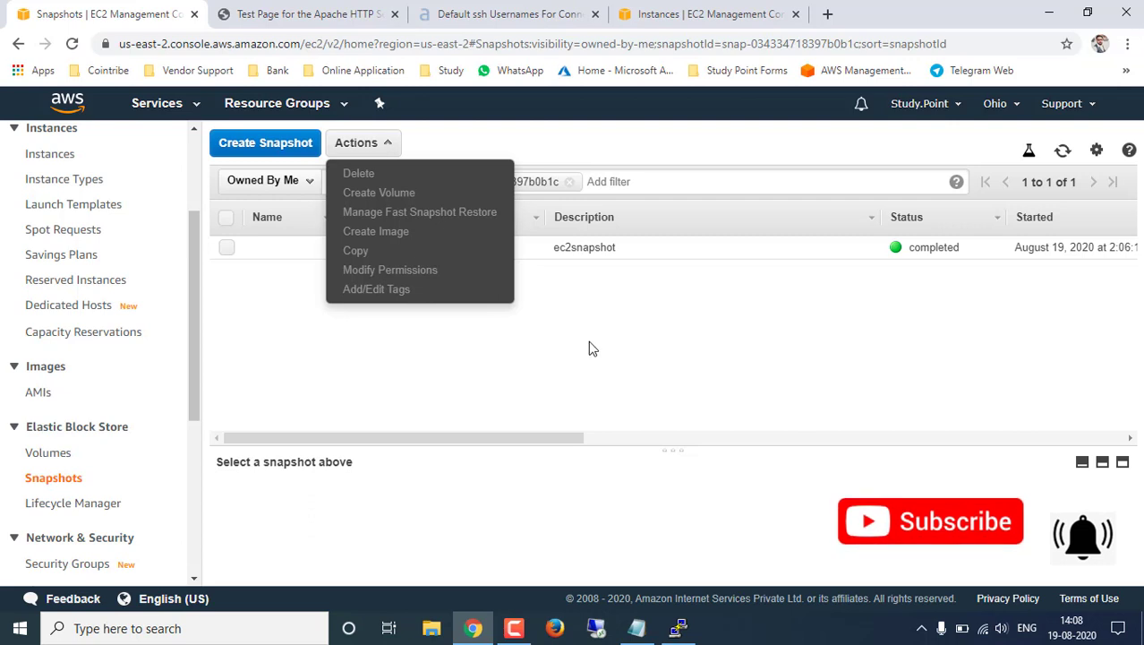
{"action": "left_click", "coordinate": [501, 333]}
{"action": "left_click", "coordinate": [226, 247]}
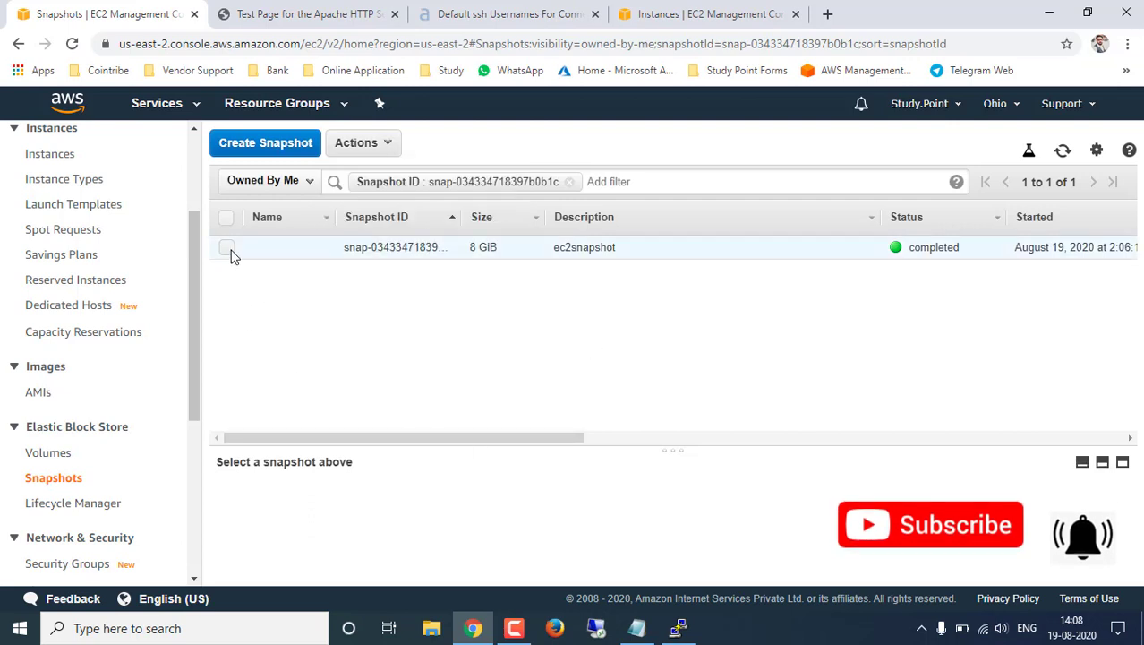
{"action": "left_click", "coordinate": [386, 144]}
{"action": "left_click", "coordinate": [384, 193]}
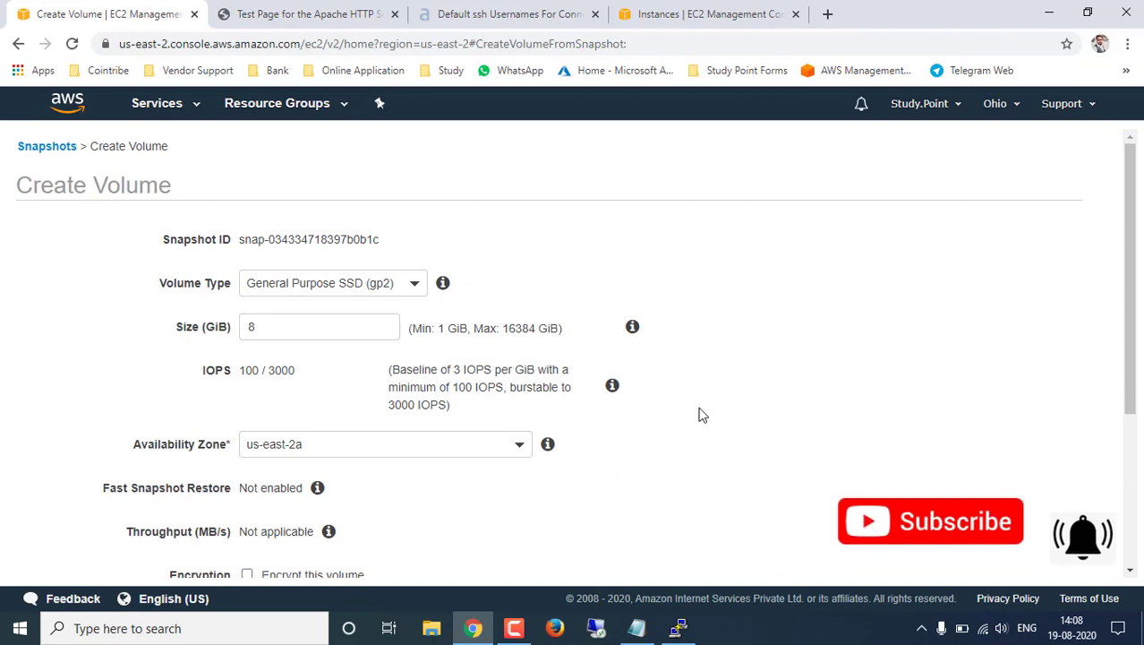
Review the snapshot ID, volume type options, IOPS and availability zone settings in the Create Volume form
{"action": "left_click_drag", "start_coordinate": [239, 239], "coordinate": [355, 240]}
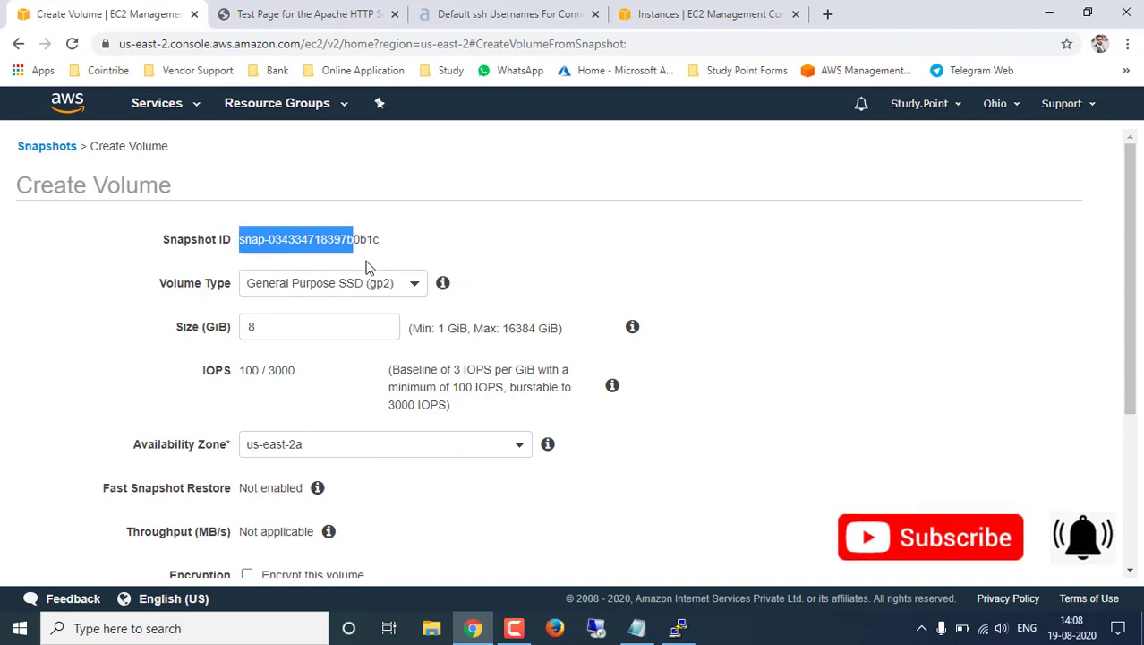
{"action": "double_click", "coordinate": [219, 283]}
{"action": "left_click", "coordinate": [269, 285]}
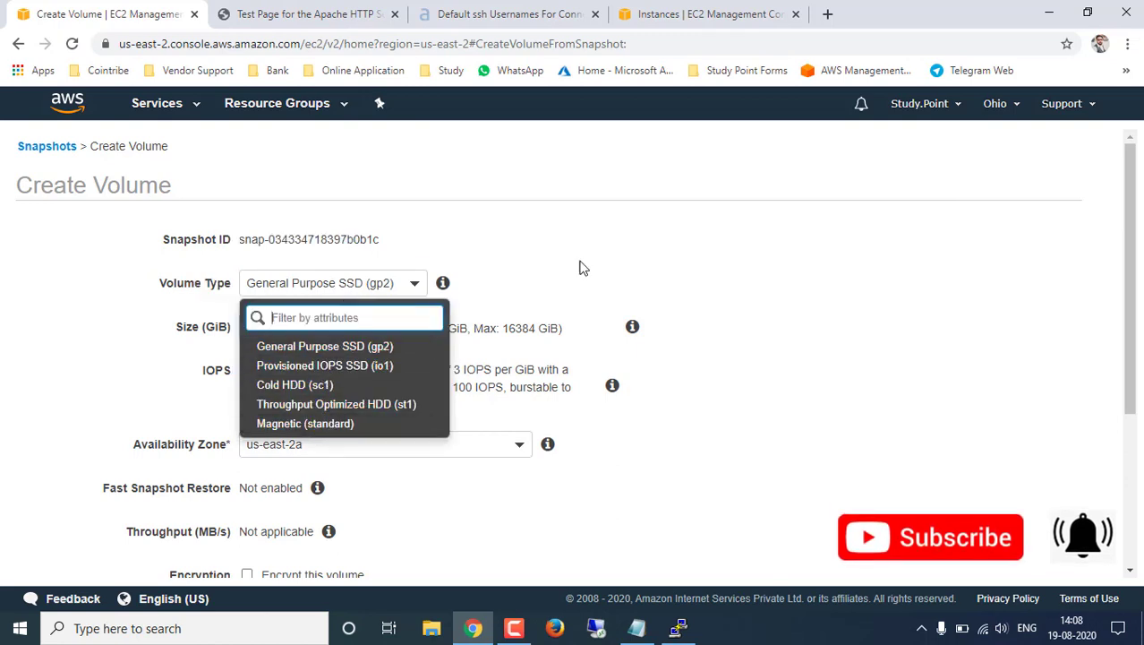
{"action": "left_click", "coordinate": [607, 248]}
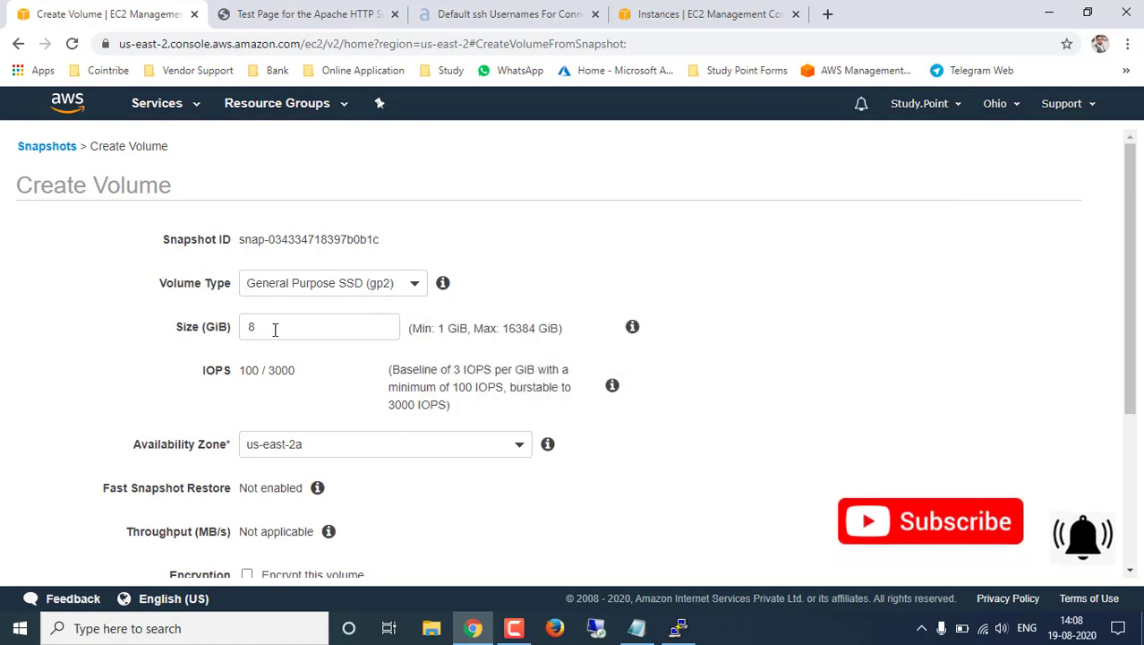
{"action": "left_click_drag", "start_coordinate": [215, 369], "coordinate": [320, 382]}
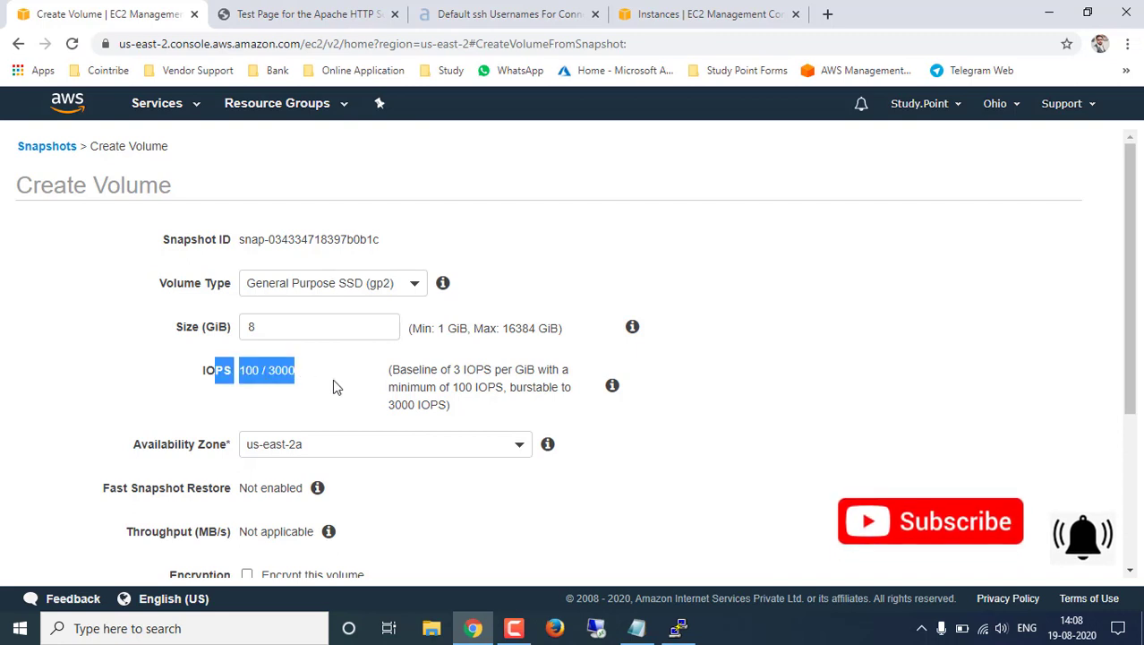
{"action": "left_click", "coordinate": [351, 394]}
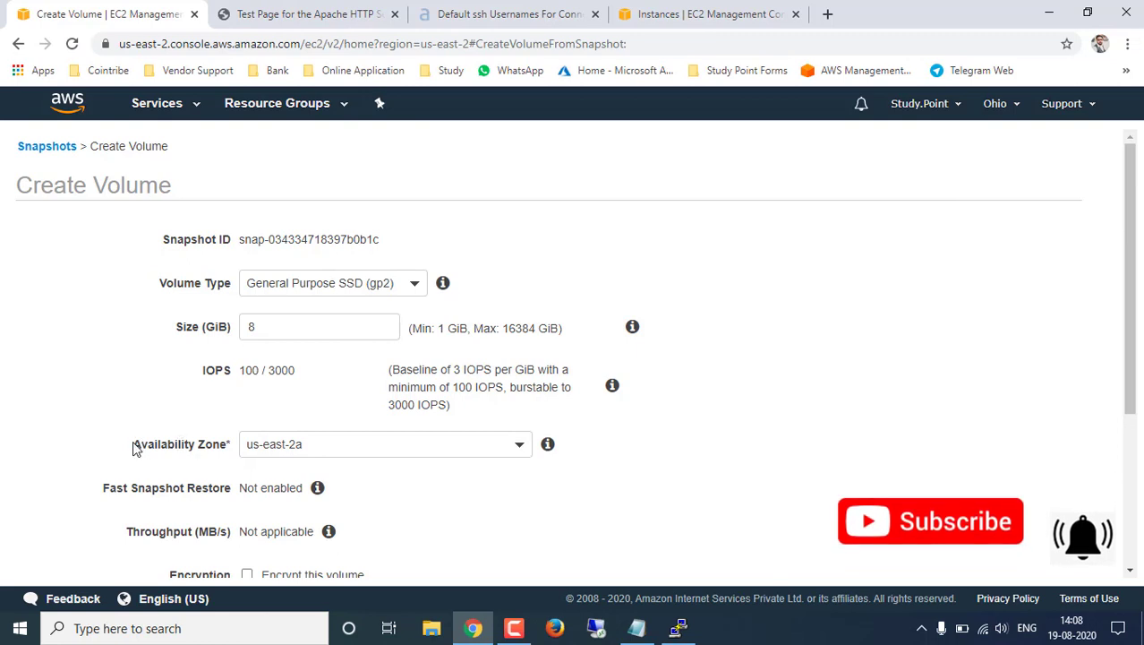
{"action": "left_click_drag", "start_coordinate": [134, 447], "coordinate": [225, 451]}
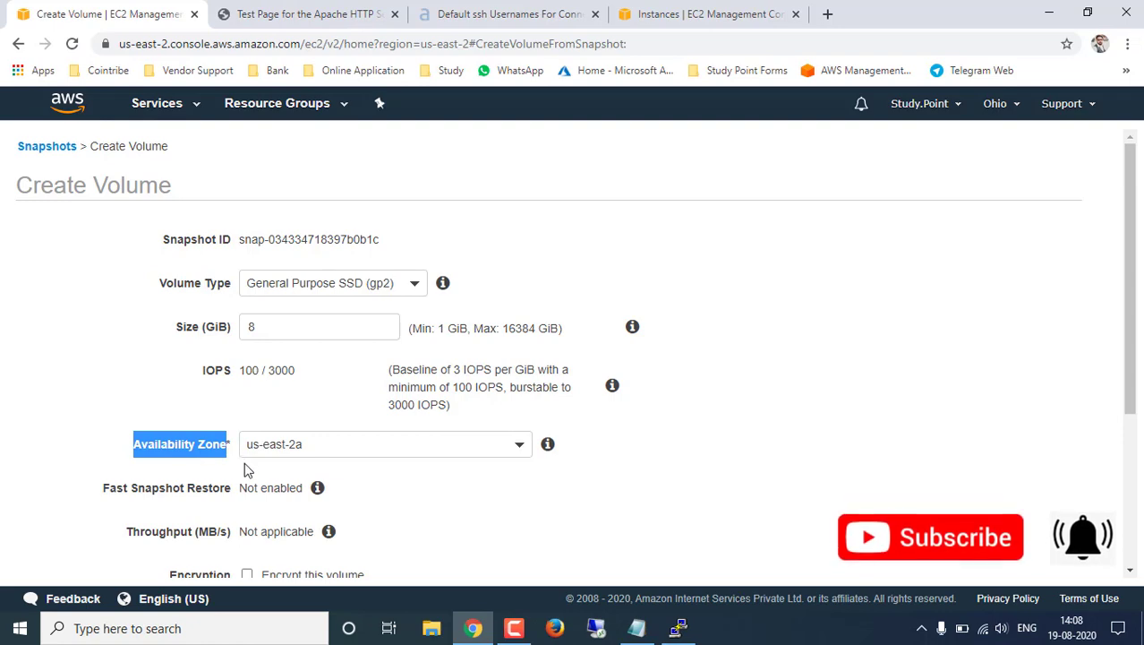
Check the zone recorded in the Notepad notes, and set the new volume's Availability Zone to us-east-2c in Chrome
{"action": "left_click", "coordinate": [633, 621]}
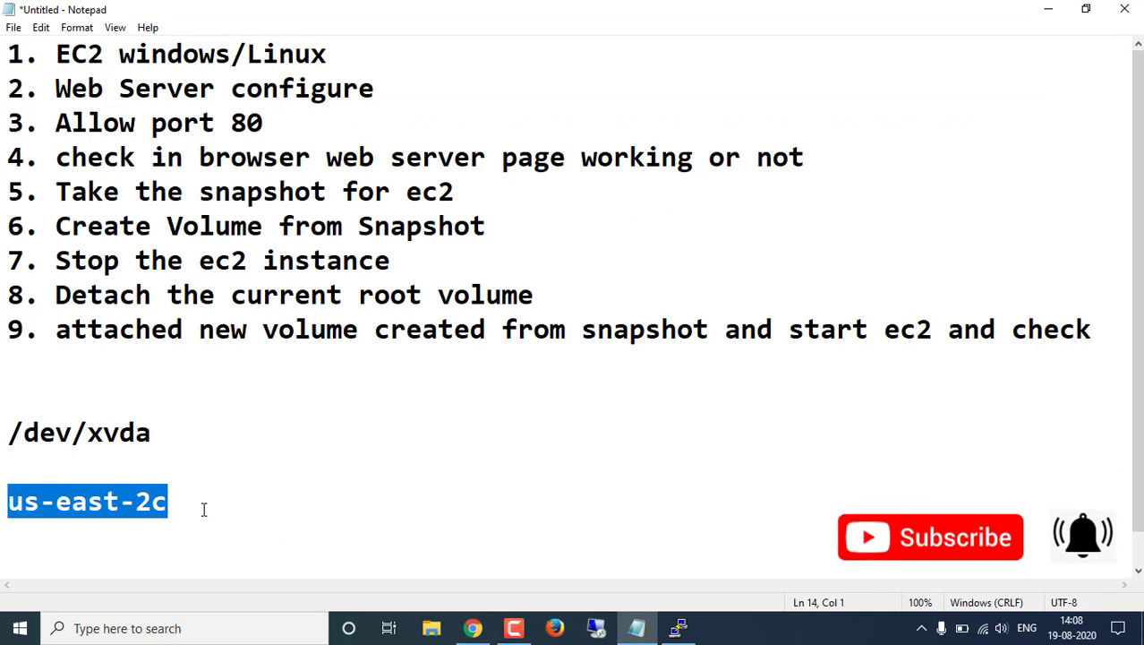
{"action": "left_click", "coordinate": [474, 627]}
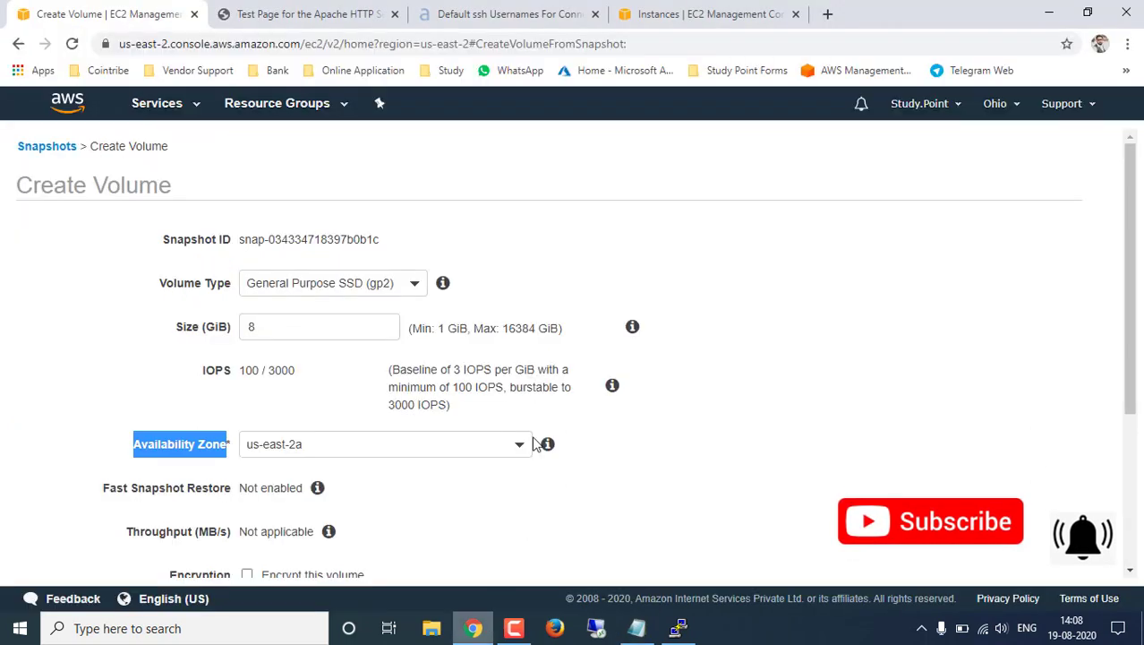
{"action": "left_click", "coordinate": [450, 457]}
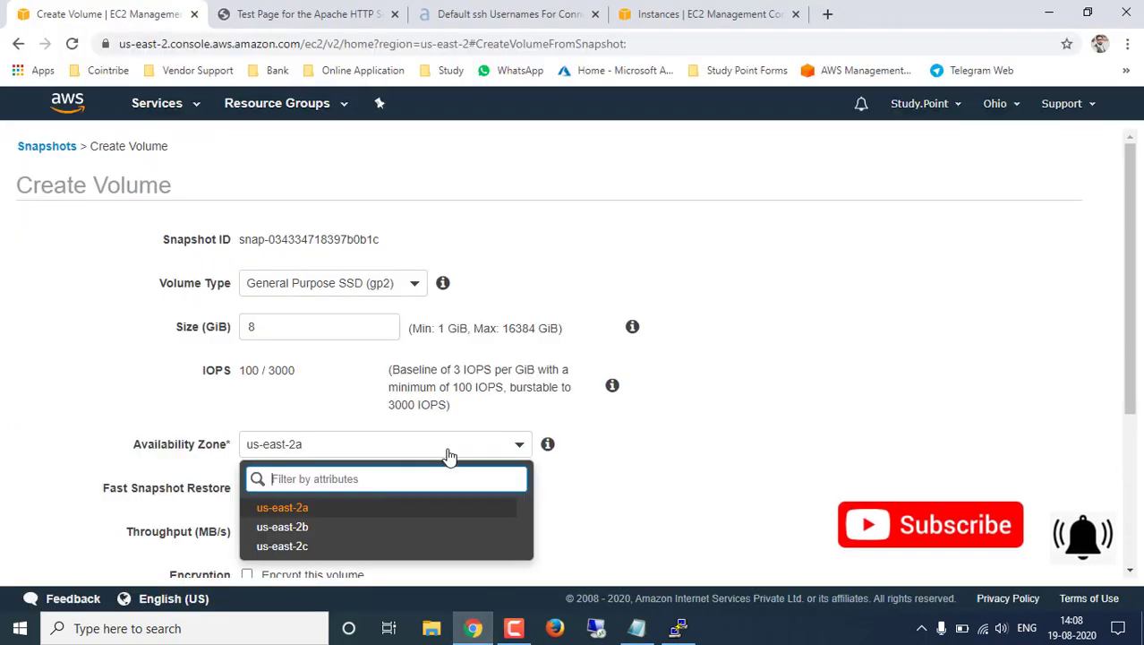
{"action": "left_click", "coordinate": [685, 494]}
{"action": "left_click", "coordinate": [636, 628]}
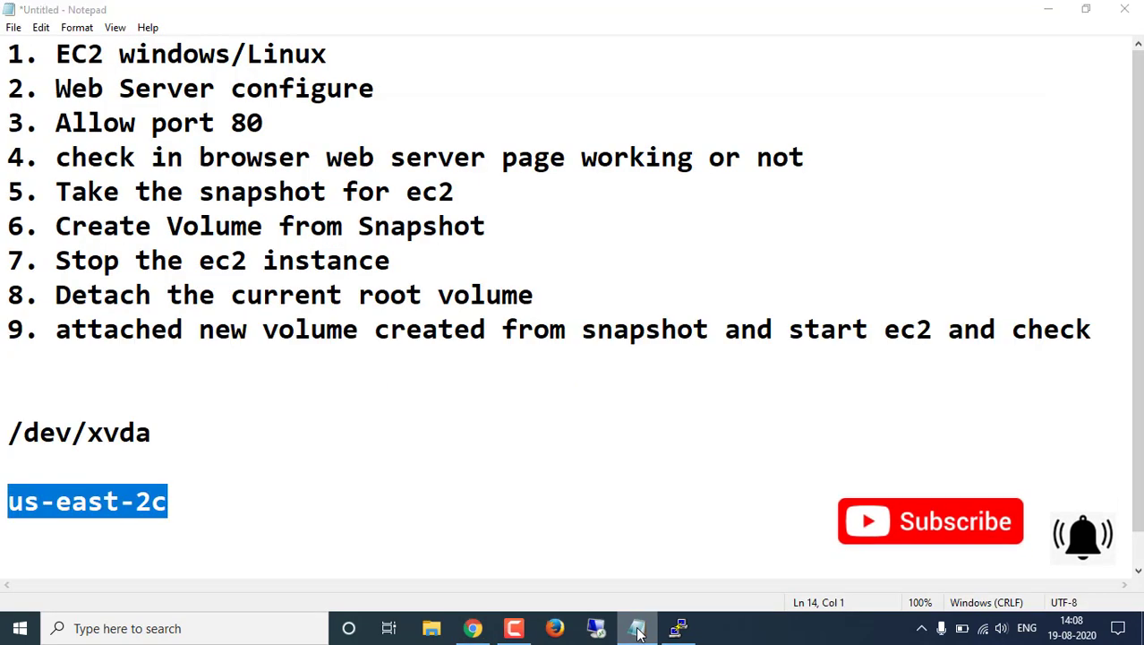
{"action": "left_click", "coordinate": [473, 628]}
{"action": "left_click", "coordinate": [509, 444]}
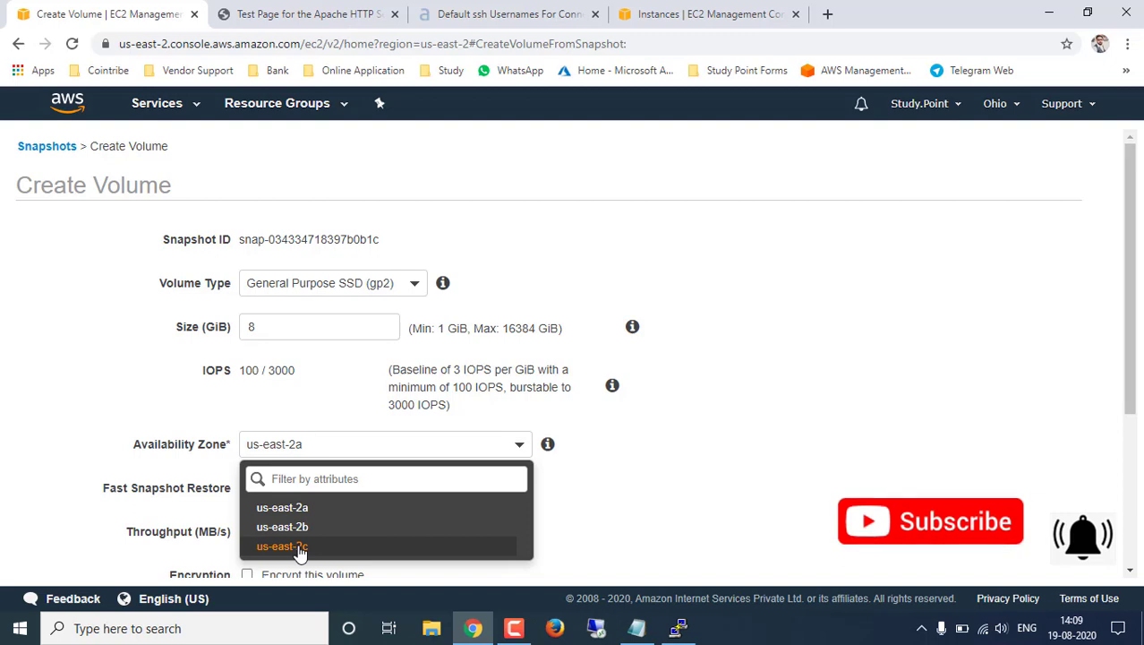
{"action": "left_click", "coordinate": [282, 546]}
Create the volume without encryption or tags, and open its entry in the refreshed volume list
{"action": "scroll", "coordinate": [698, 466], "scroll_direction": "down", "scroll_amount": 2}
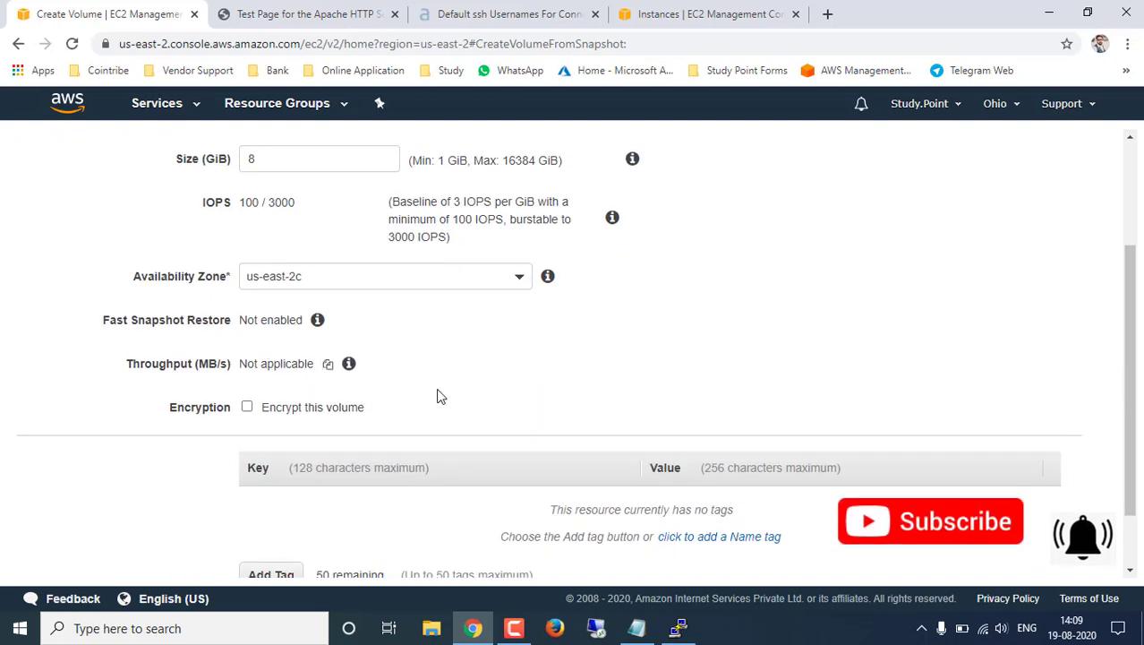
{"action": "scroll", "coordinate": [462, 398], "scroll_direction": "down", "scroll_amount": 1}
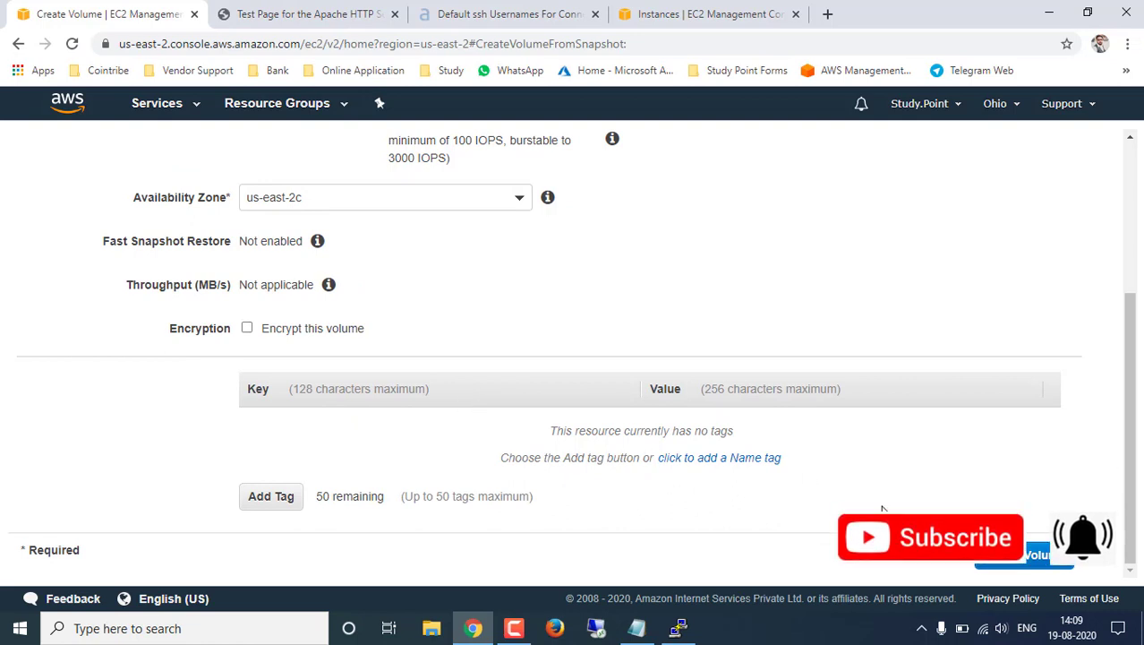
{"action": "left_click", "coordinate": [1028, 561]}
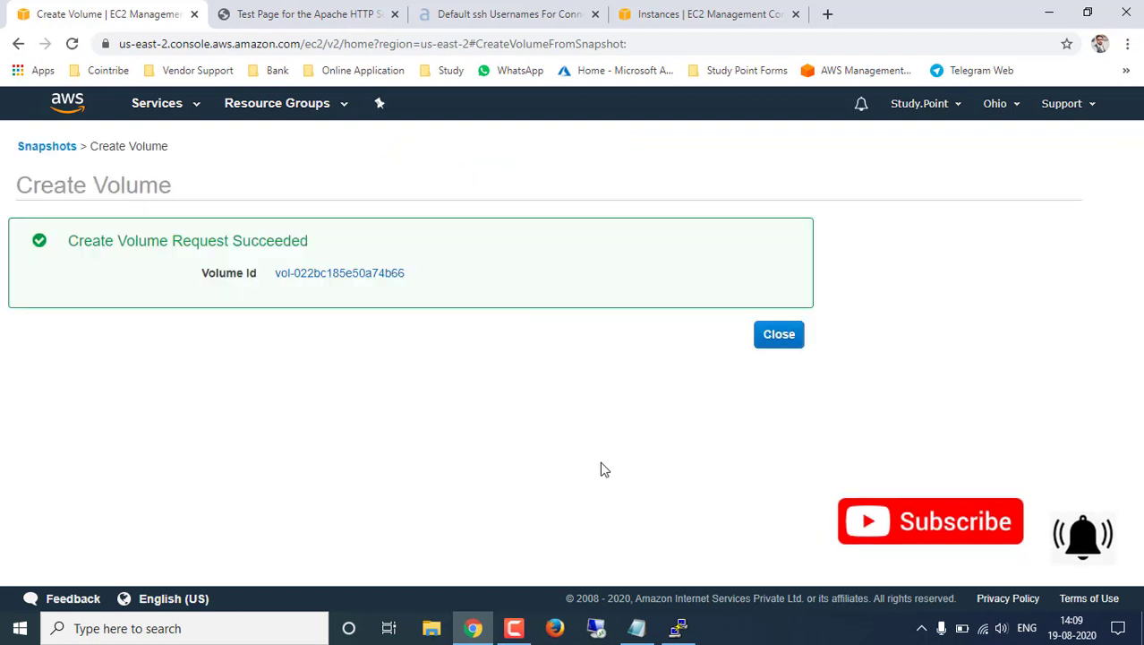
{"action": "left_click", "coordinate": [394, 274]}
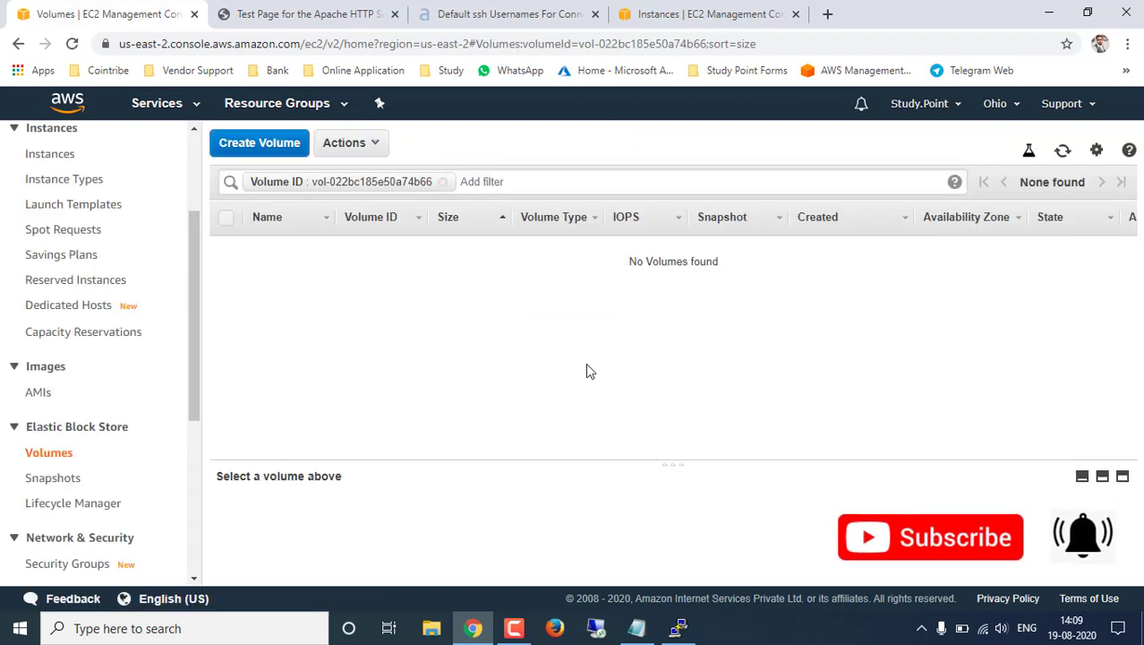
{"action": "left_click", "coordinate": [1061, 150]}
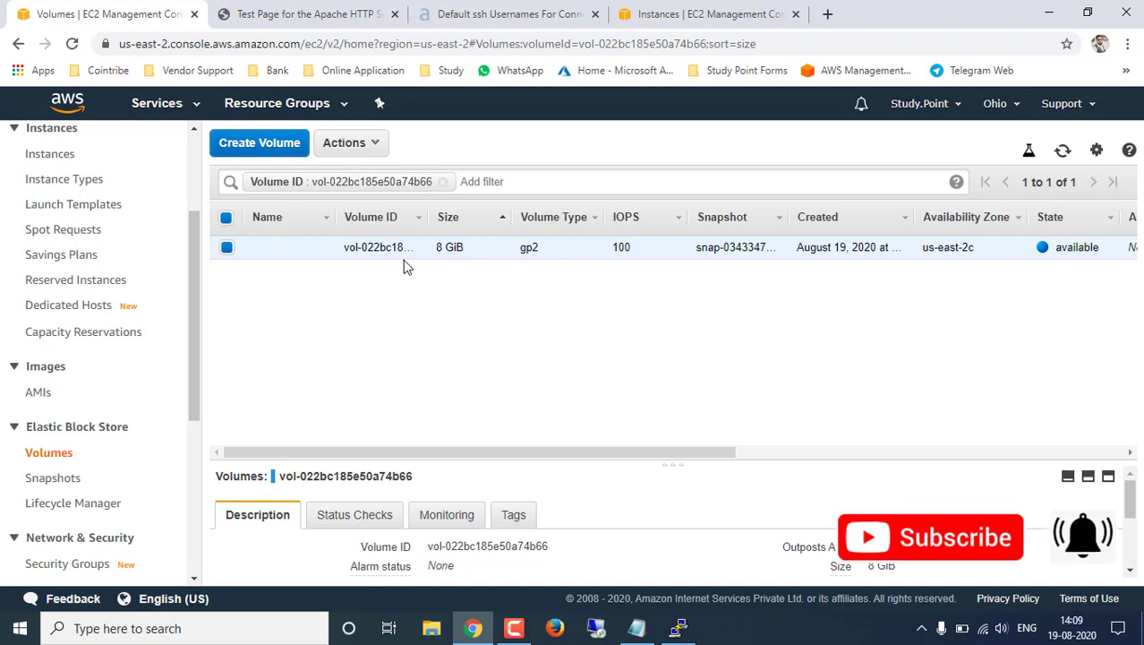
Name the new volume volumefromsnapshot
{"action": "left_click", "coordinate": [319, 248]}
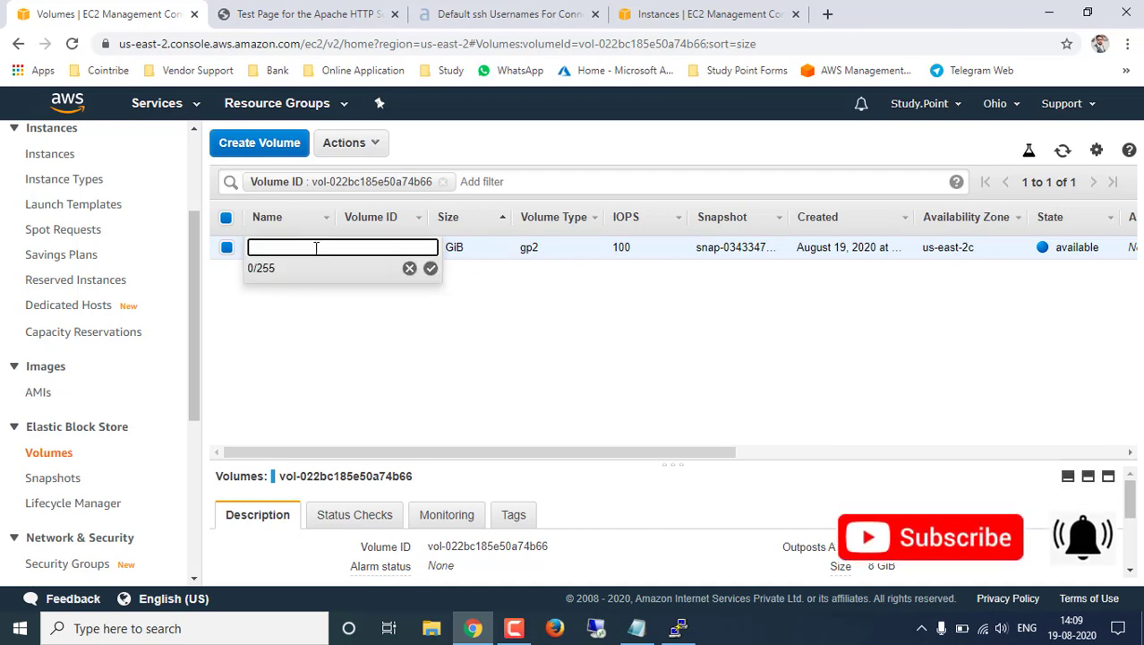
{"action": "type", "text": "sa"}
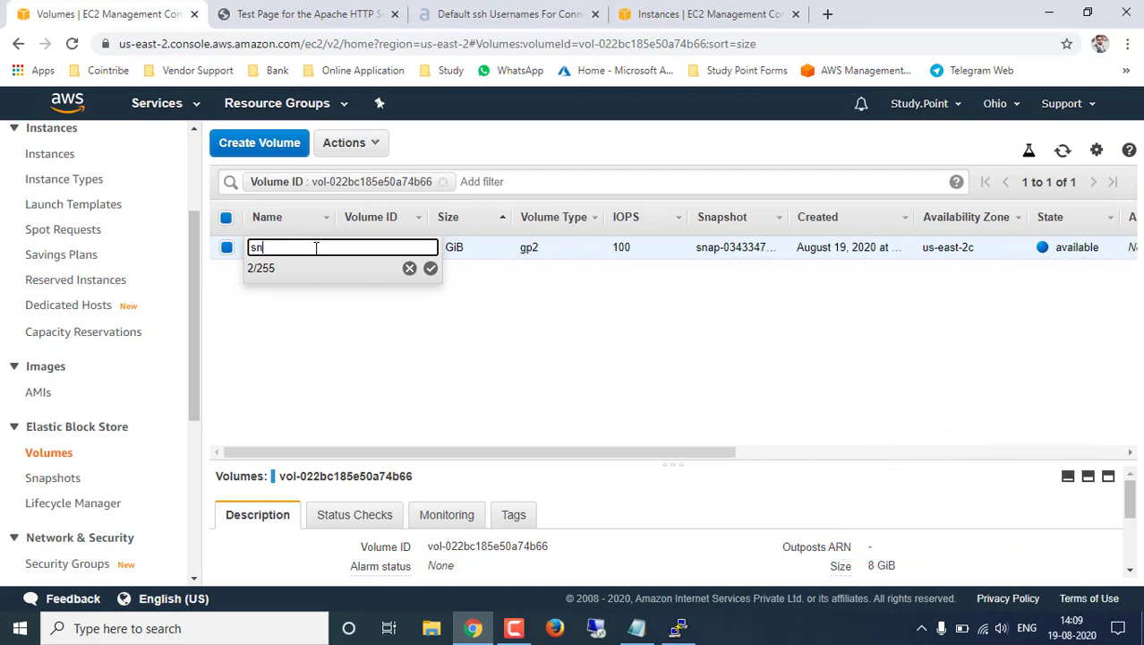
{"action": "type", "text": "apshotfrom"}
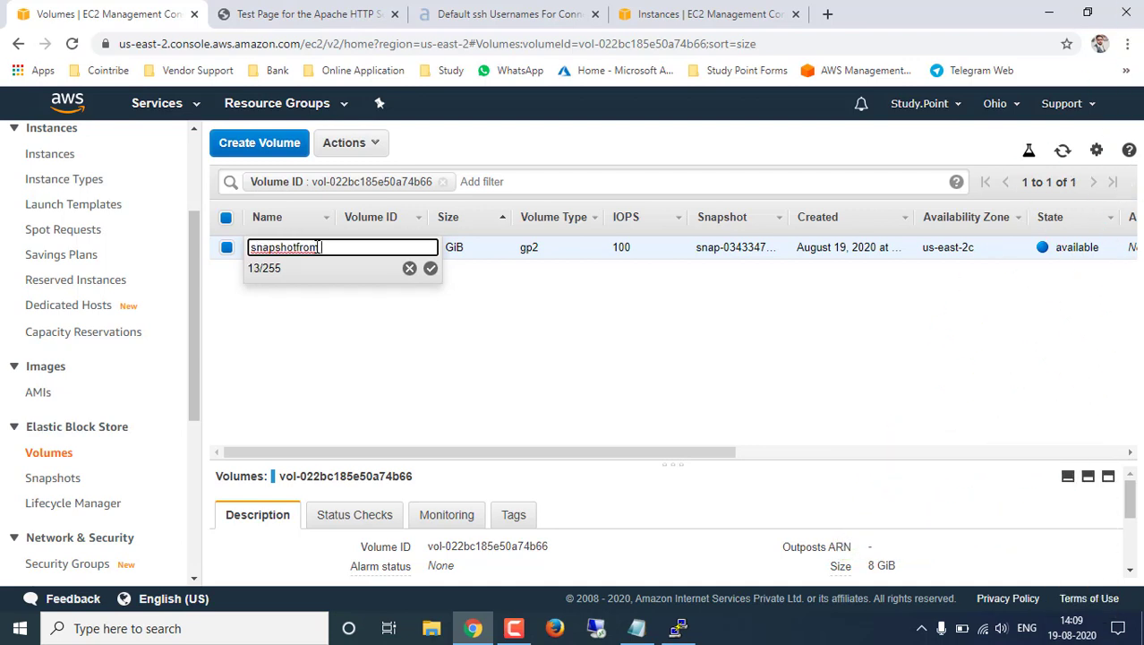
{"action": "key", "text": "ctrl+a"}
{"action": "key", "text": "BackSpace"}
{"action": "type", "text": "v"}
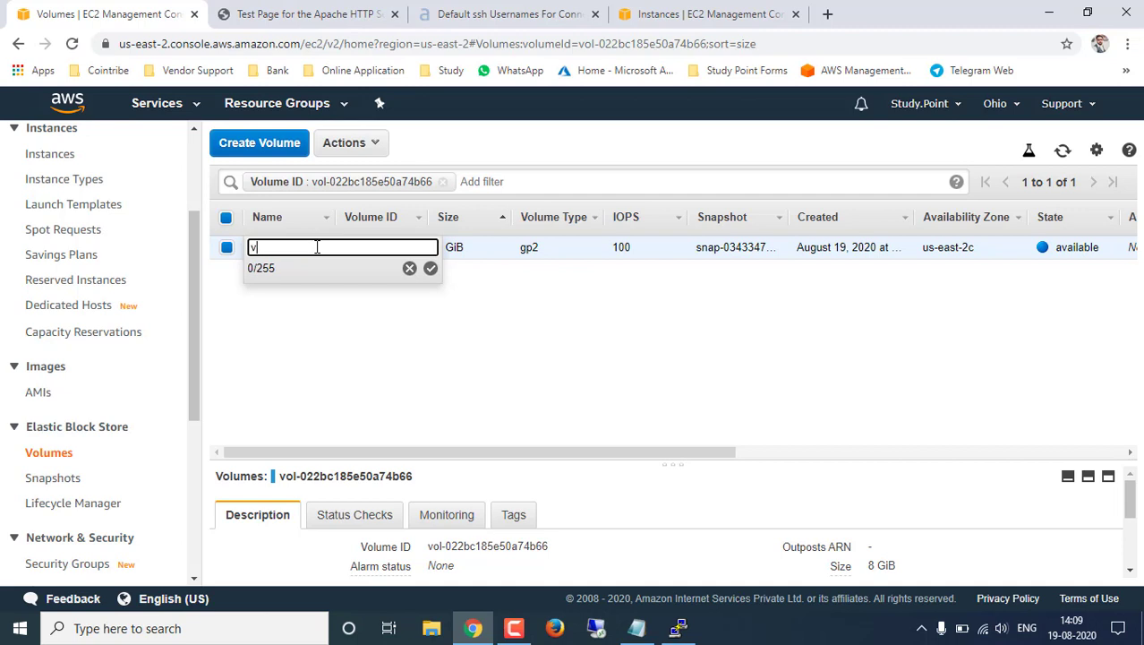
{"action": "type", "text": "olumefromsnapshot"}
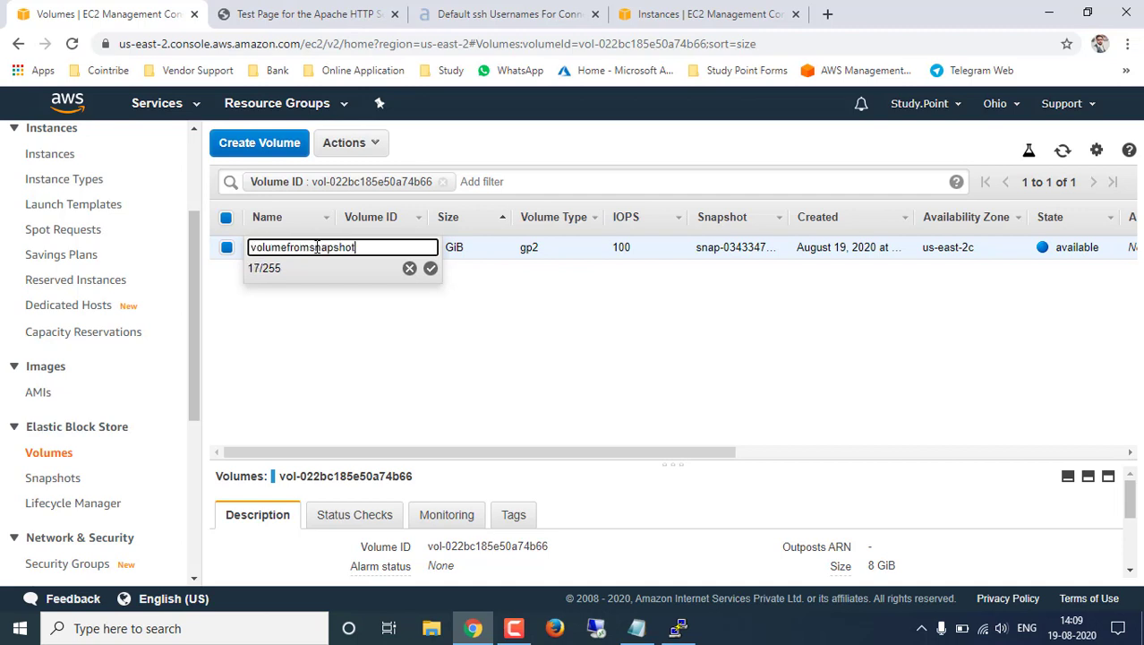
{"action": "left_click", "coordinate": [431, 269]}
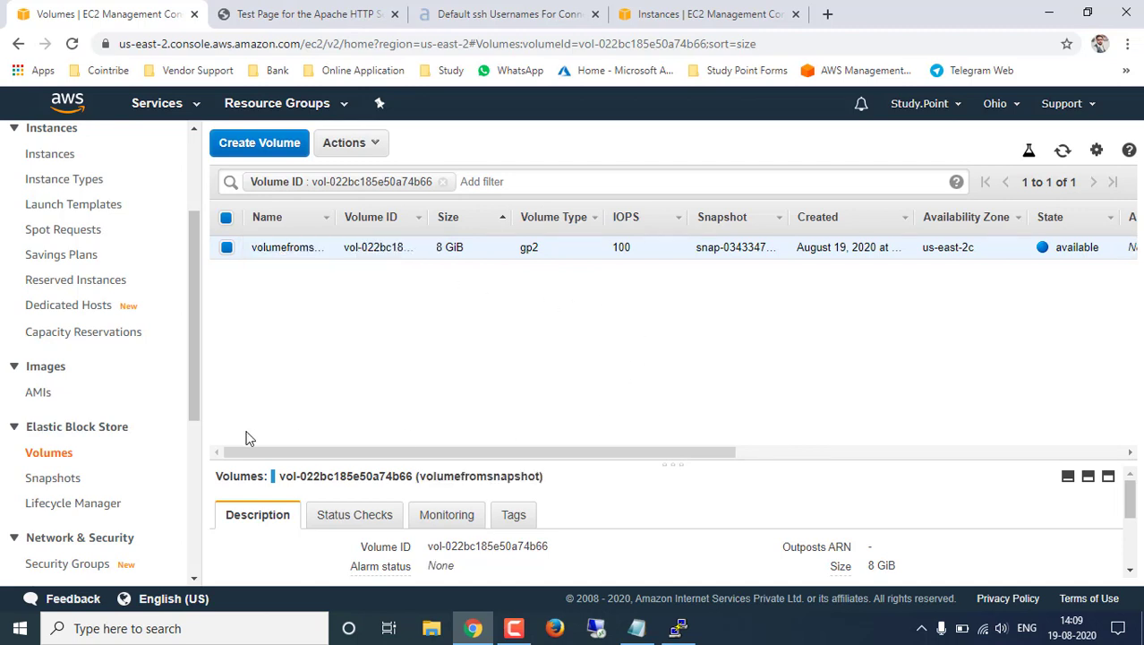
Delete the us-east-2a volume named snapshot volume from the full volume list, and select the unnamed in-use volume
{"action": "left_click", "coordinate": [59, 453]}
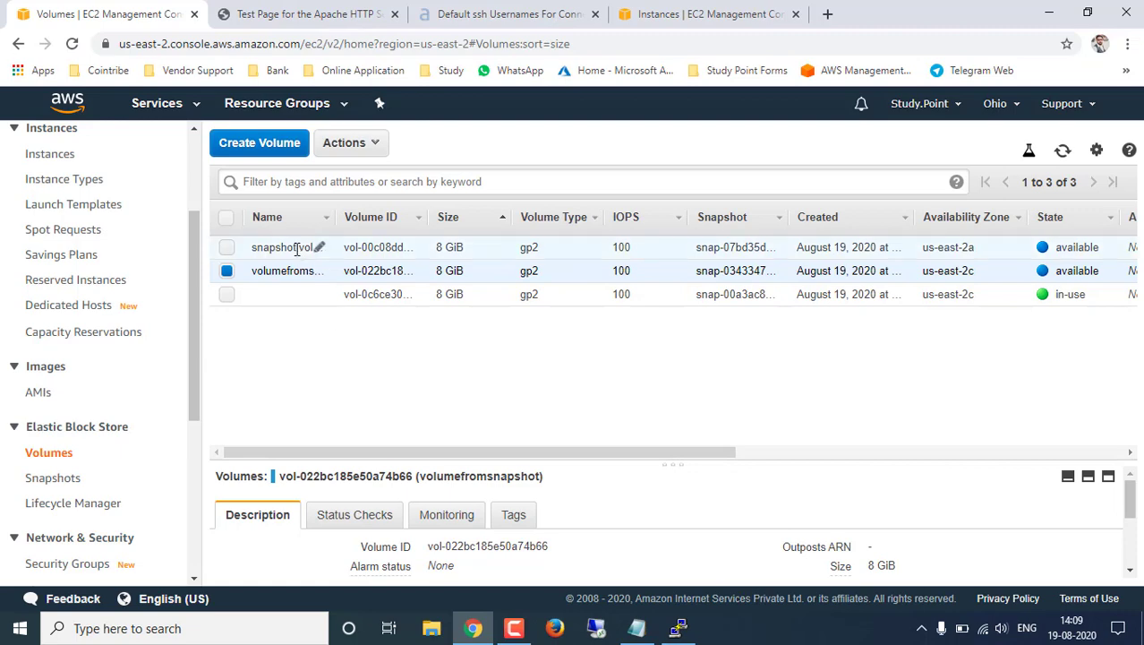
{"action": "left_click", "coordinate": [227, 249]}
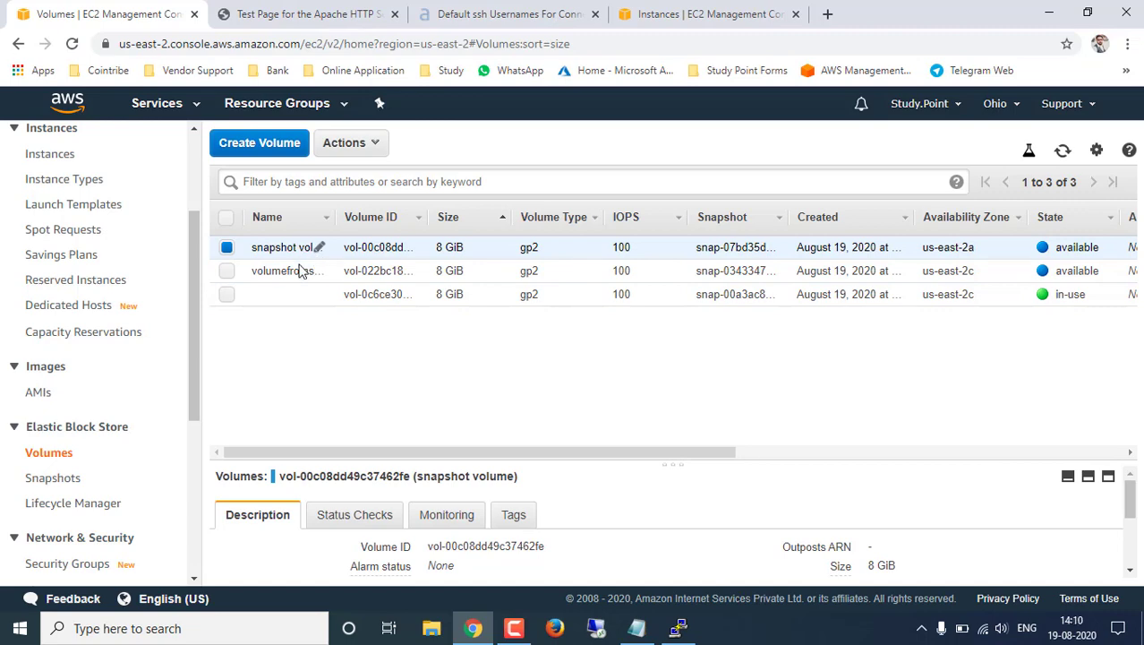
{"action": "left_click", "coordinate": [371, 146]}
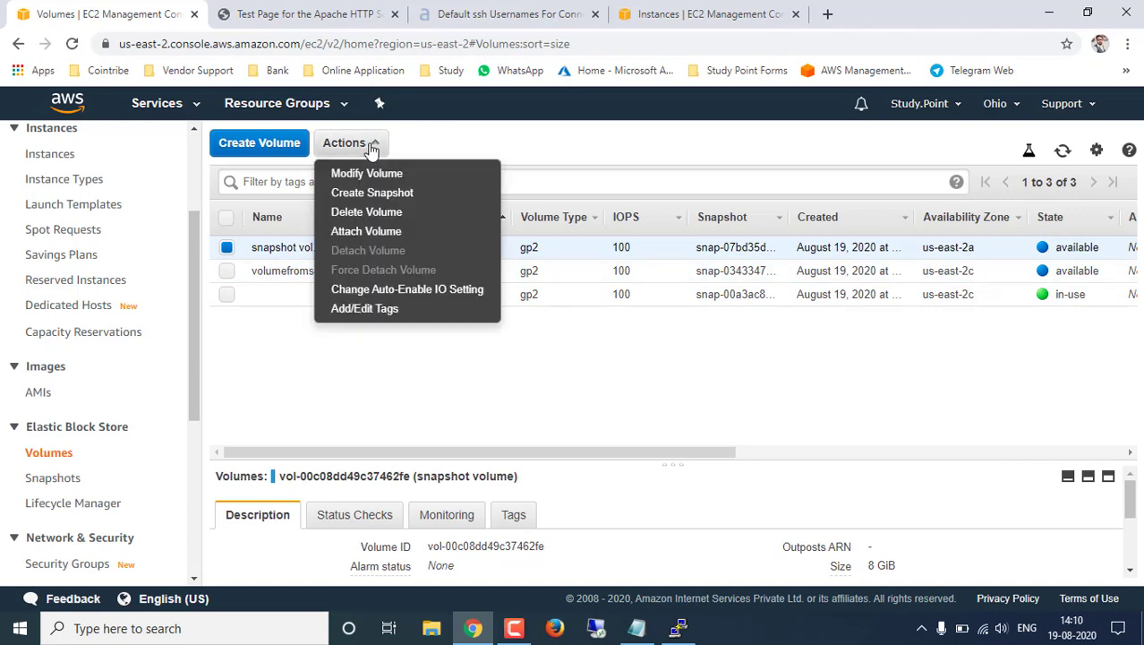
{"action": "left_click", "coordinate": [369, 213]}
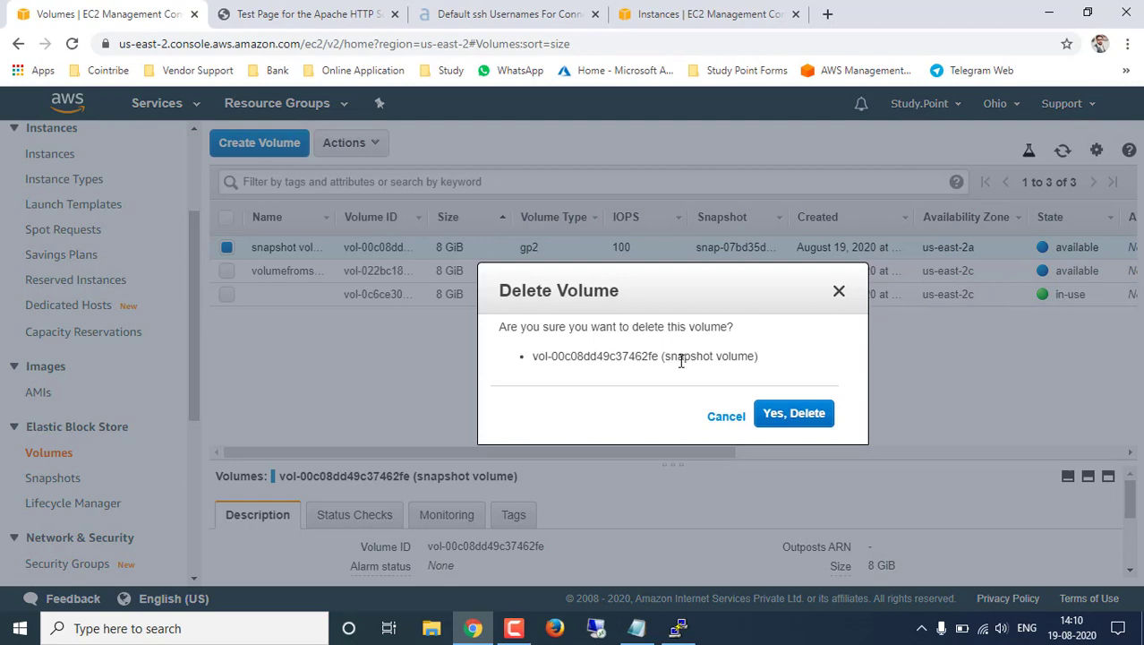
{"action": "left_click", "coordinate": [806, 415]}
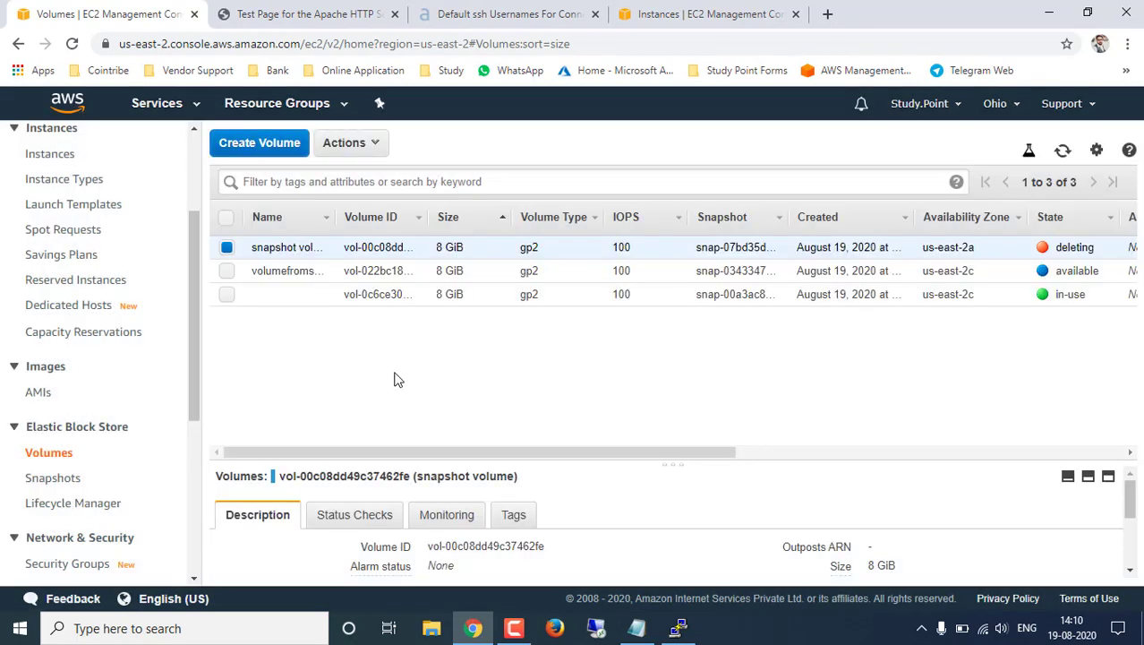
{"action": "left_click_drag", "start_coordinate": [404, 452], "coordinate": [555, 455]}
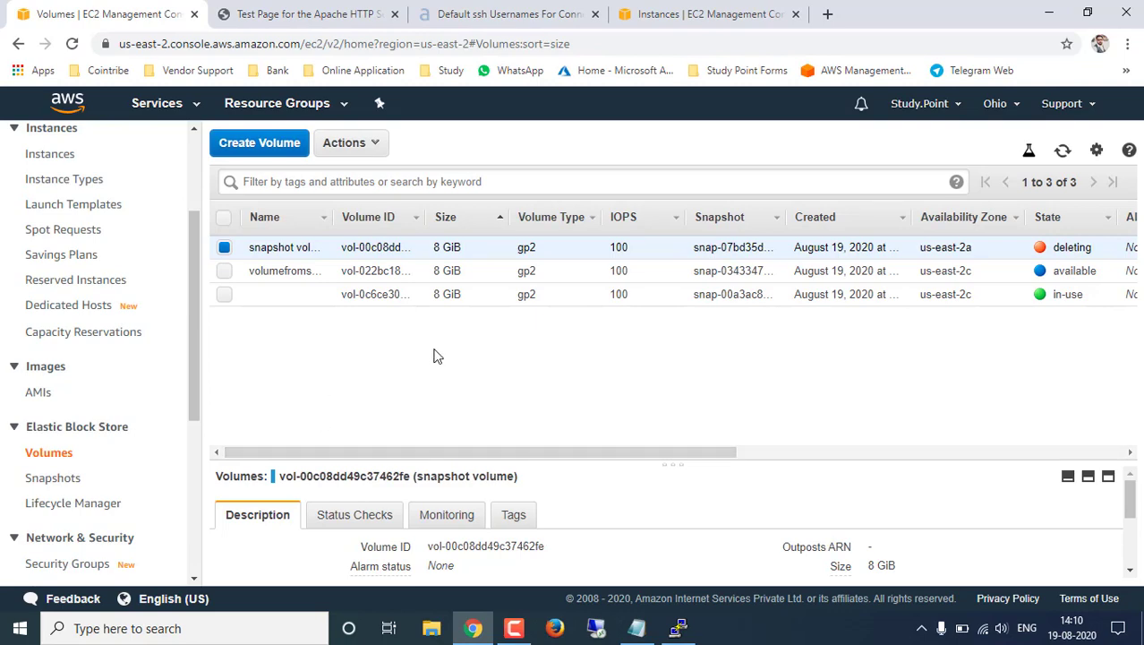
{"action": "left_click", "coordinate": [1063, 150]}
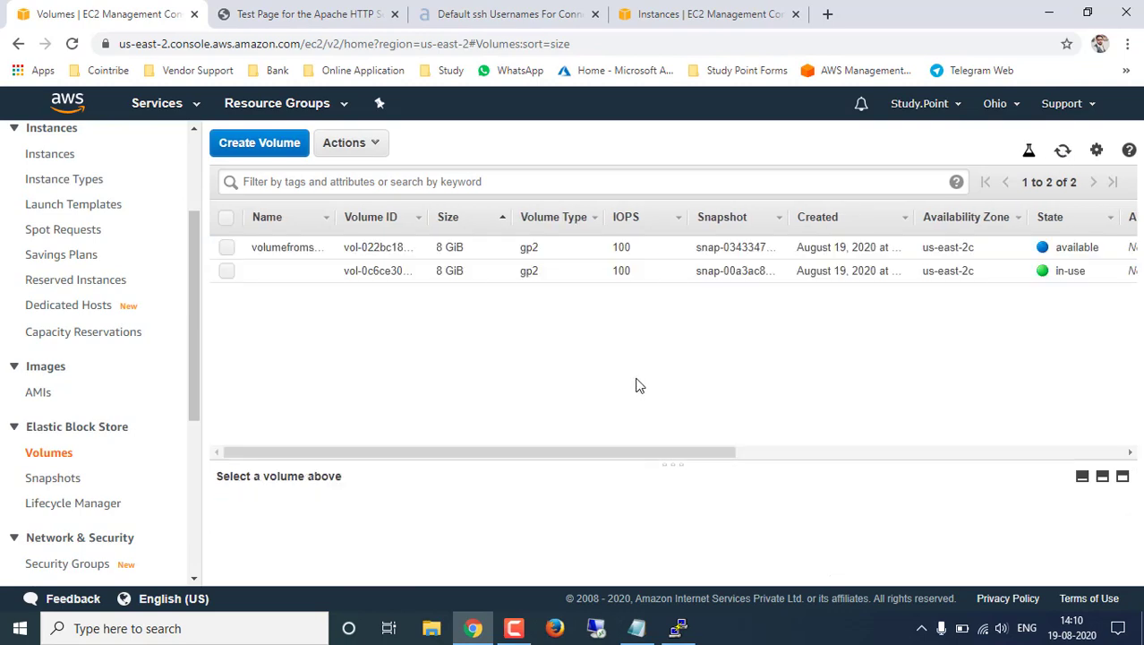
{"action": "left_click", "coordinate": [303, 273]}
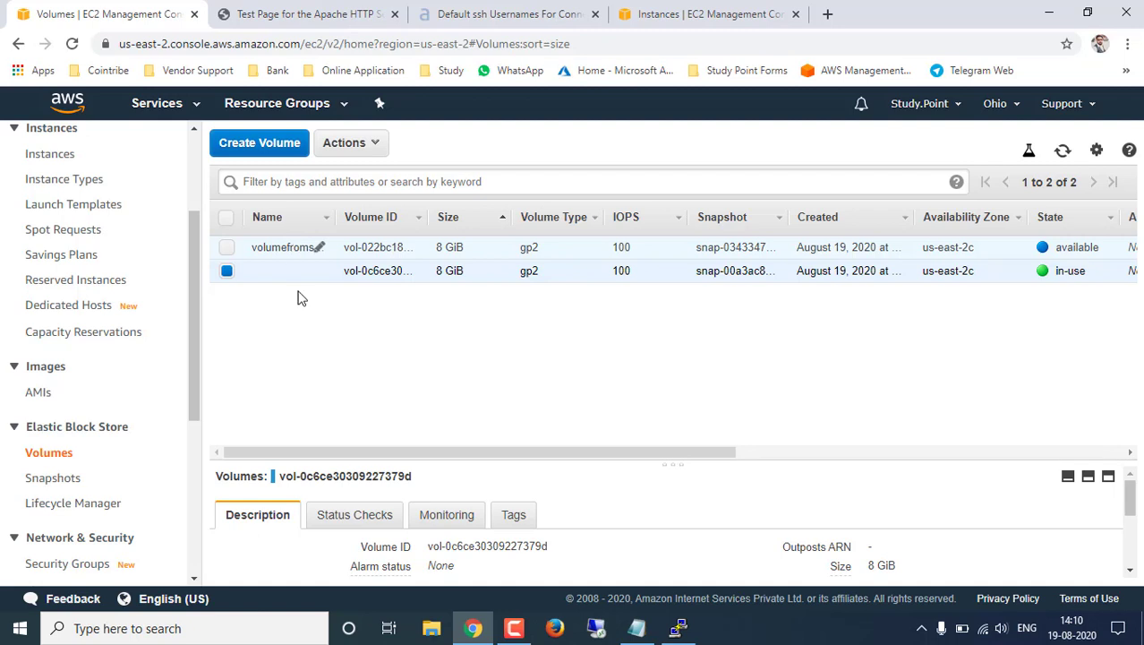
Switch to the PuTTY terminal and uninstall Apache with sudo yum remove httpd, accepting the removal with y
{"action": "left_click", "coordinate": [679, 628]}
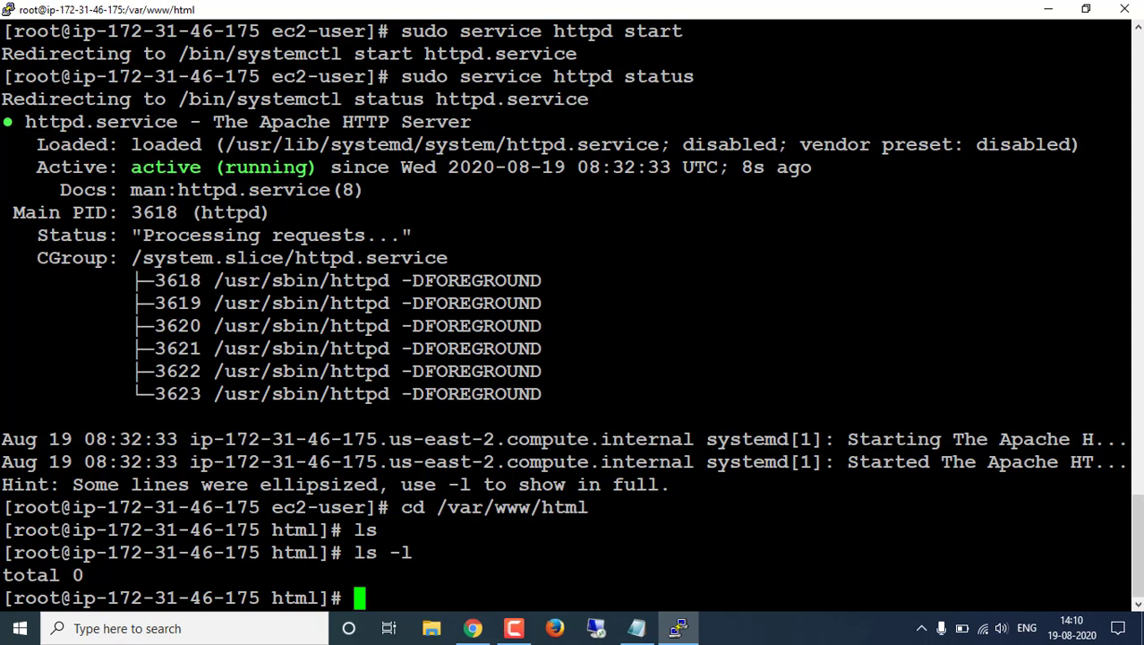
{"action": "type", "text": "sudo y"}
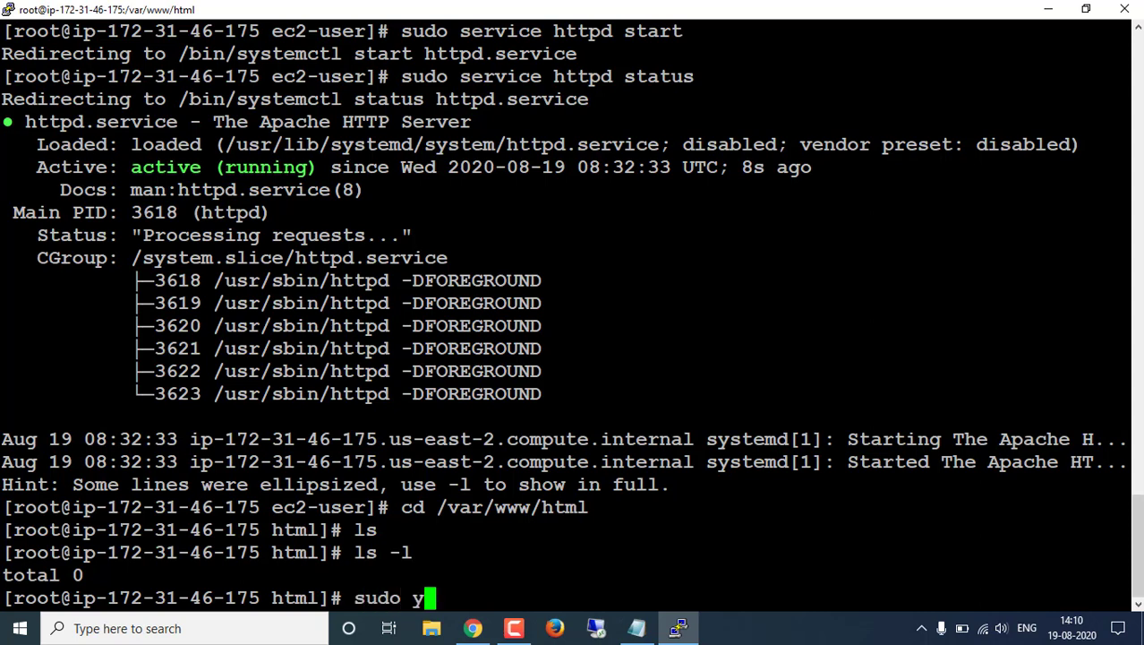
{"action": "type", "text": "um remove "}
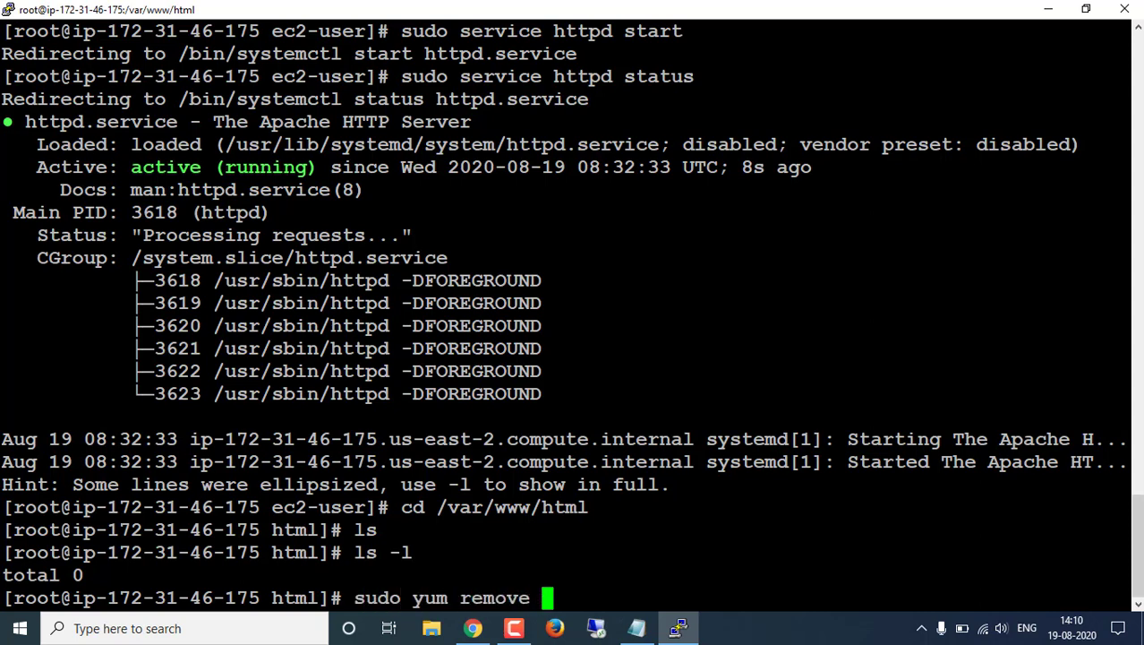
{"action": "type", "text": "httpd"}
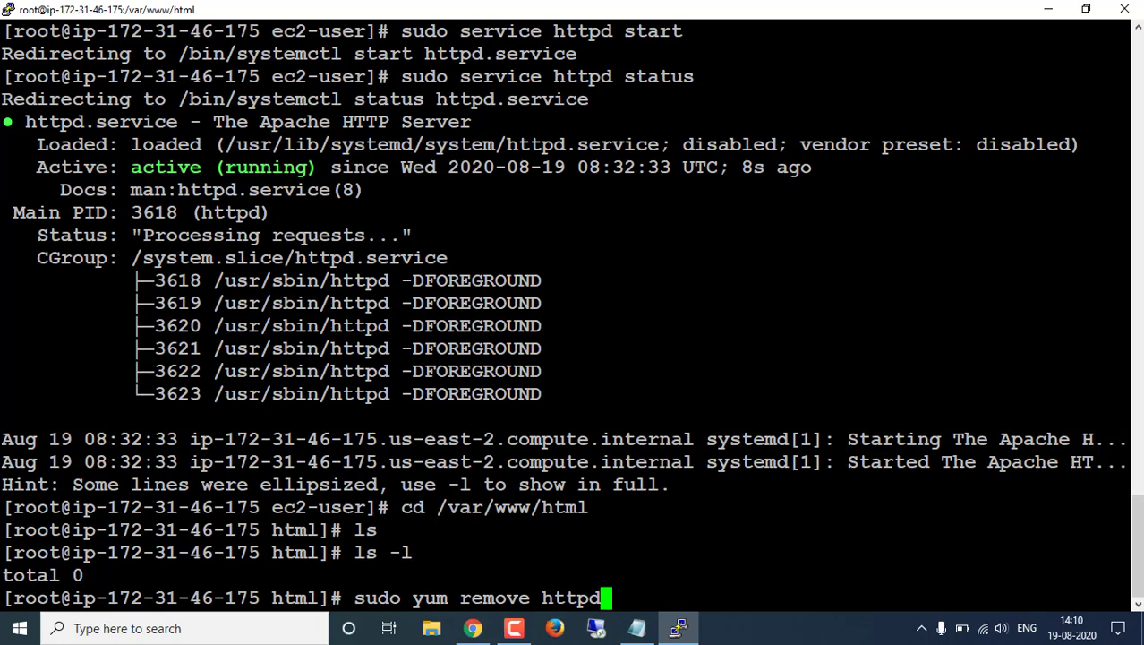
{"action": "key", "text": "Return"}
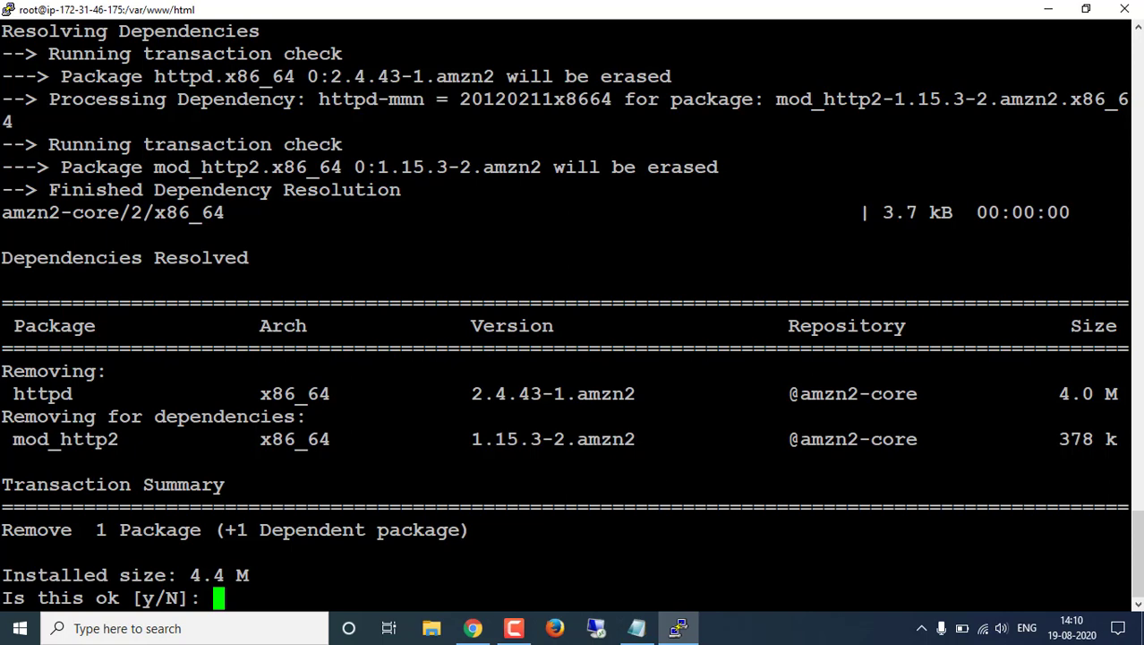
{"action": "type", "text": "y"}
{"action": "key", "text": "Return"}
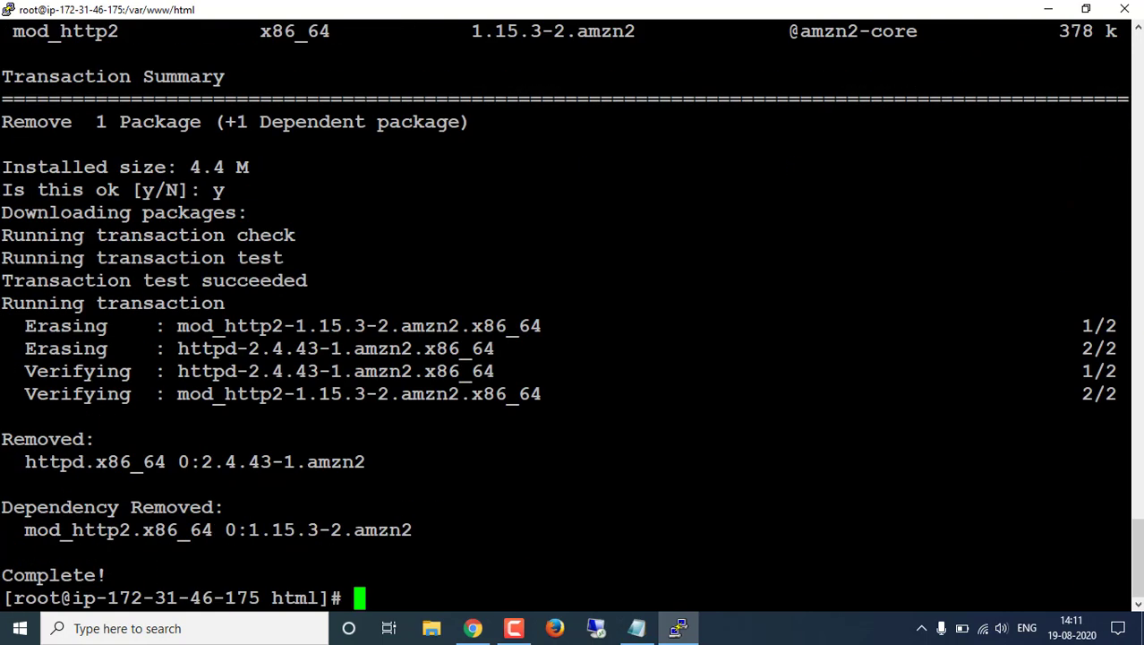
Check the Apache service with sudo service httpd status, and return to the volume list in Chrome
{"action": "key", "text": "Up"}
{"action": "key", "text": "ctrl+u"}
{"action": "type", "text": "ls -l"}
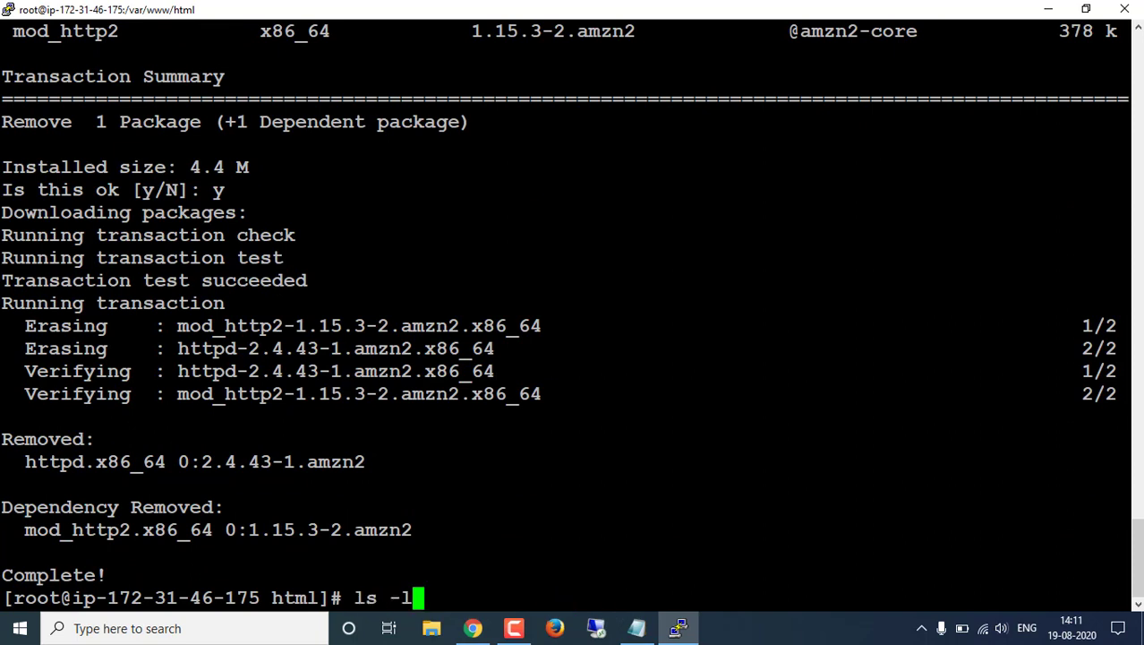
{"action": "key", "text": "BackSpace"}
{"action": "key", "text": "BackSpace"}
{"action": "key", "text": "BackSpace"}
{"action": "key", "text": "Up"}
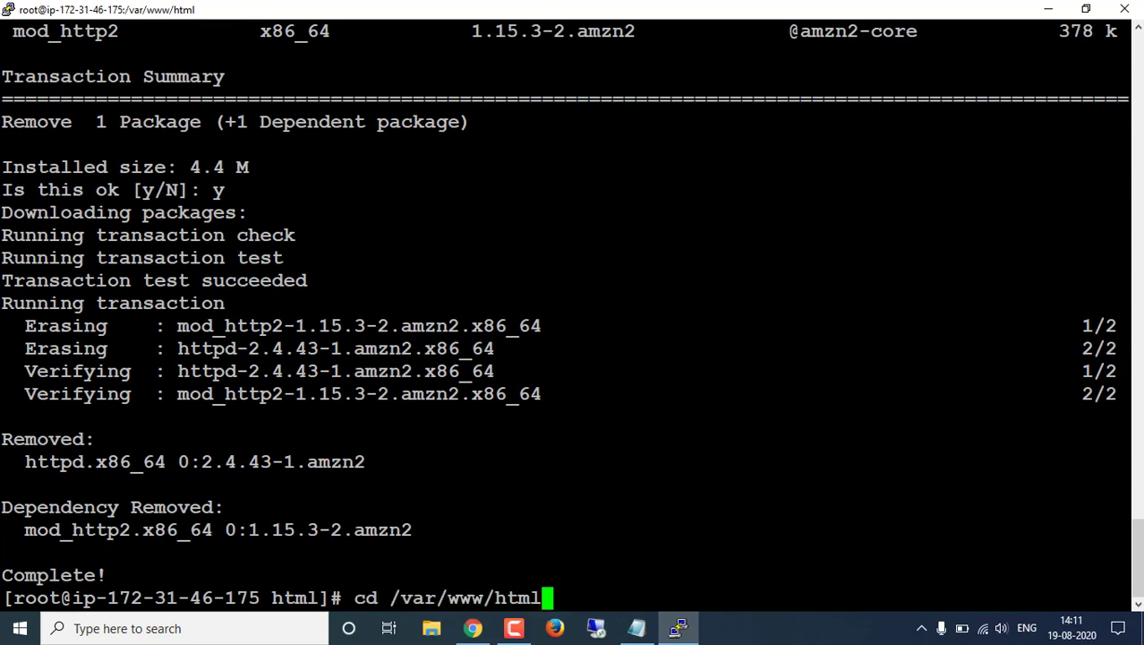
{"action": "key", "text": "Up"}
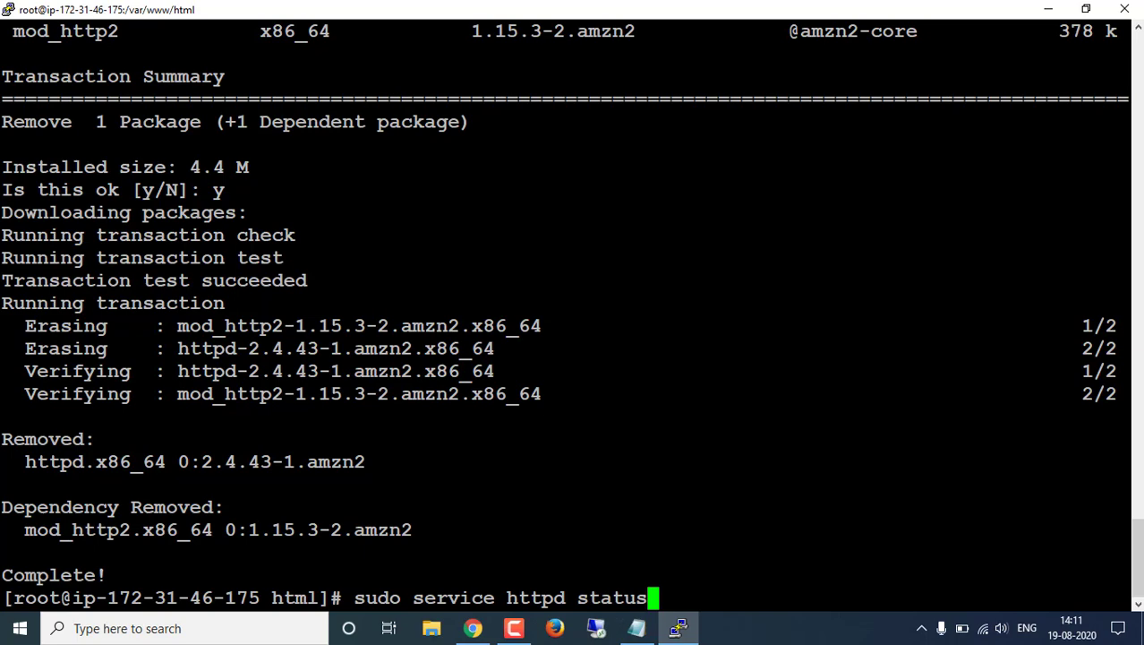
{"action": "key", "text": "Return"}
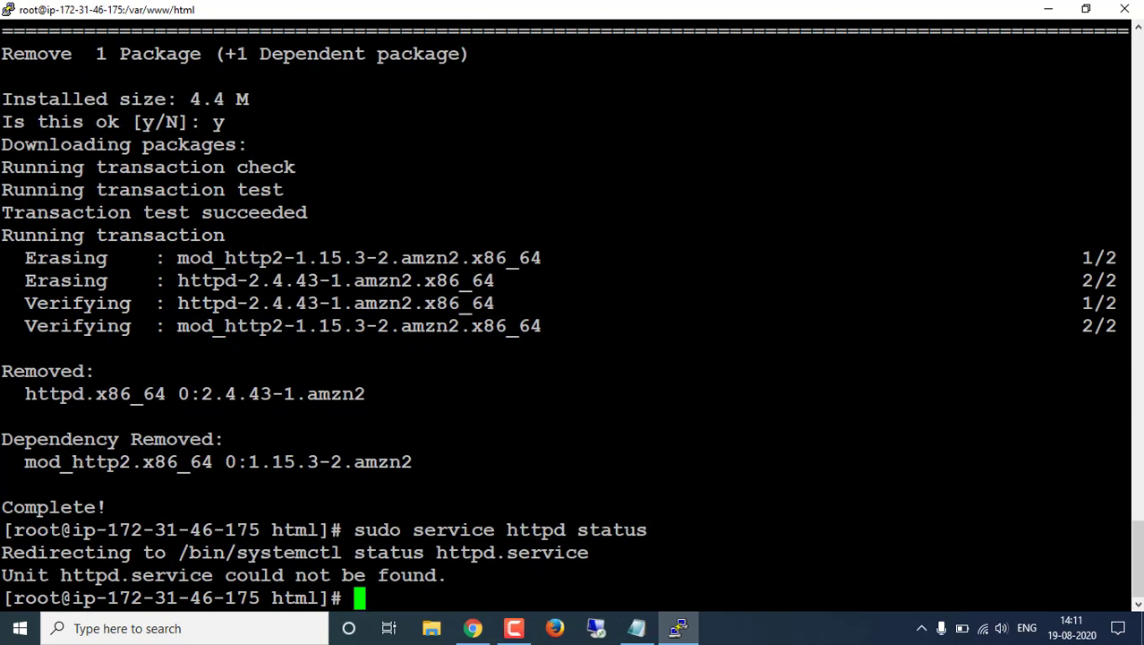
{"action": "left_click", "coordinate": [473, 628]}
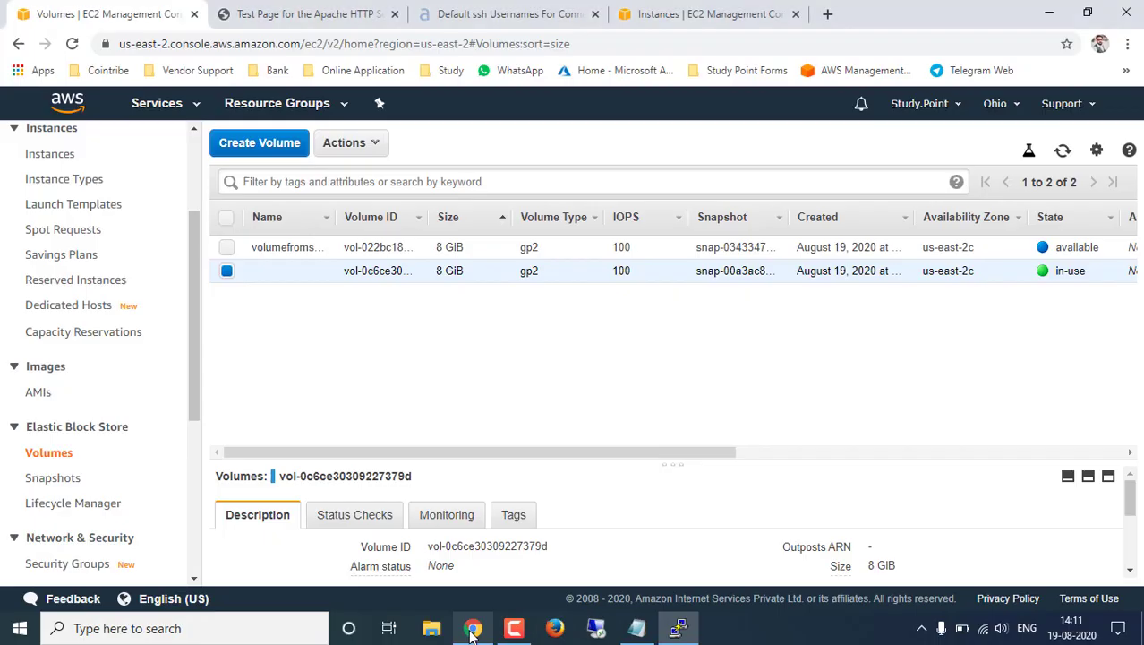
Reload the Apache test page to check the web server, close that page, and return to the volume list
{"action": "left_click", "coordinate": [309, 15]}
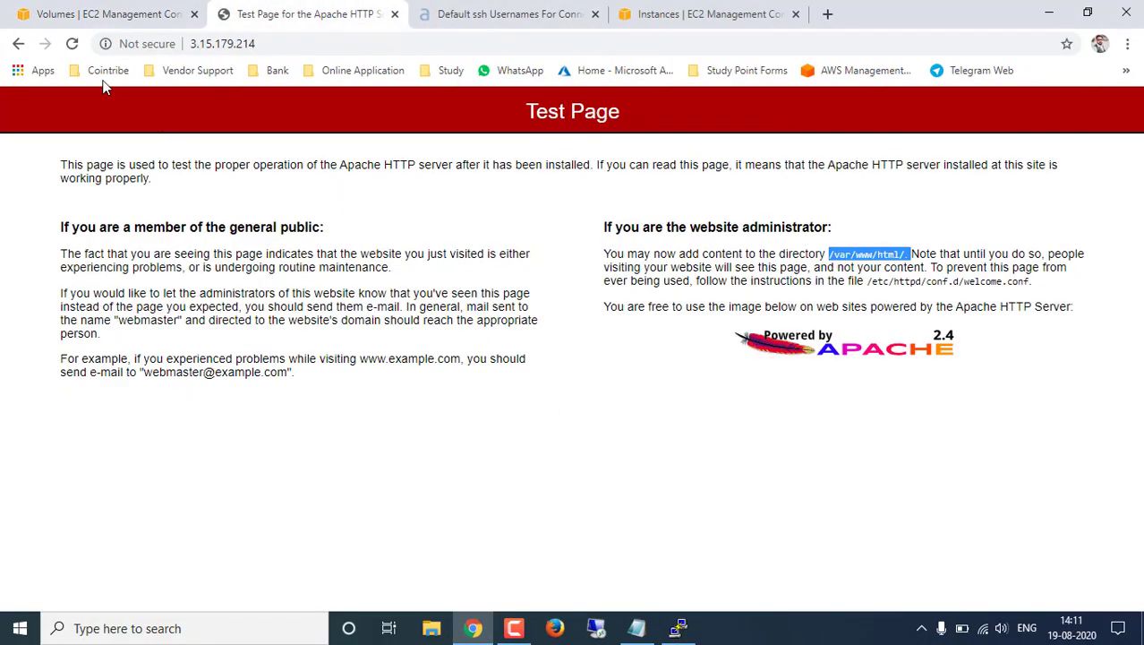
{"action": "left_click", "coordinate": [71, 43]}
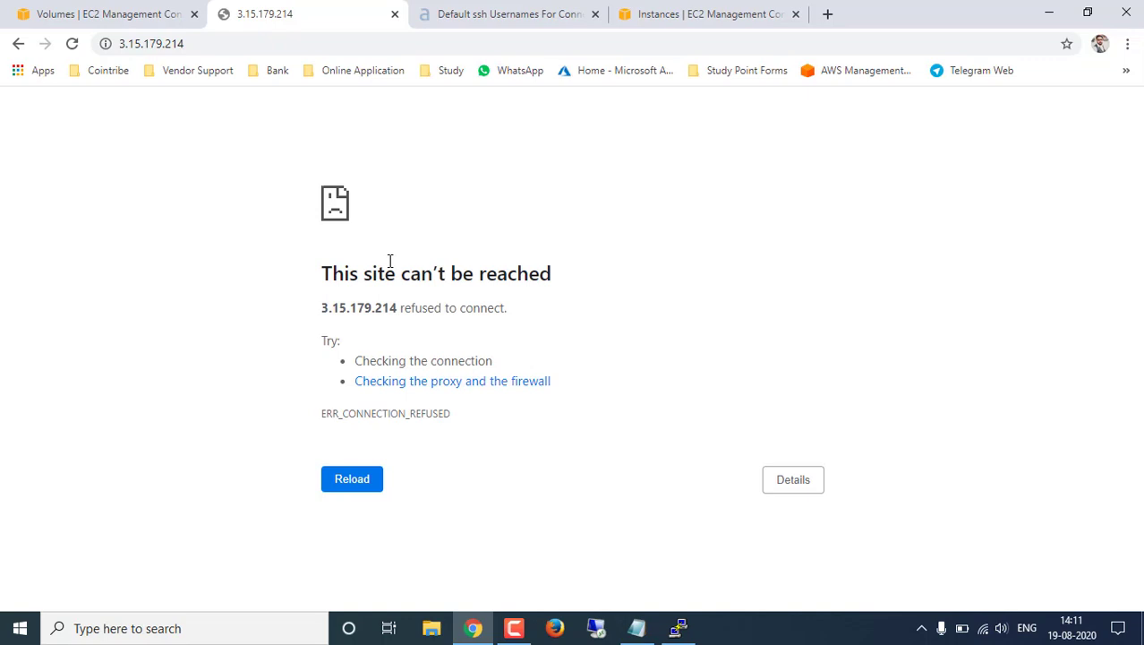
{"action": "key", "text": "F5"}
{"action": "left_click", "coordinate": [395, 13]}
{"action": "left_click", "coordinate": [136, 7]}
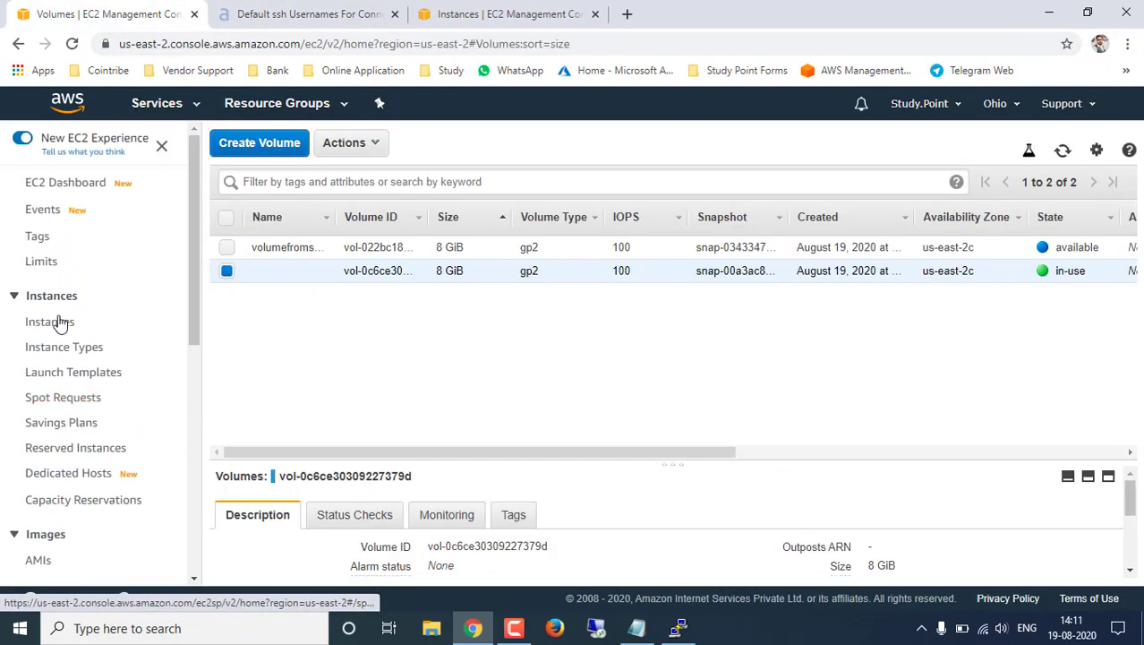
Open the EC2 instance list and select the running us-east-2c instance
{"action": "left_click", "coordinate": [59, 320]}
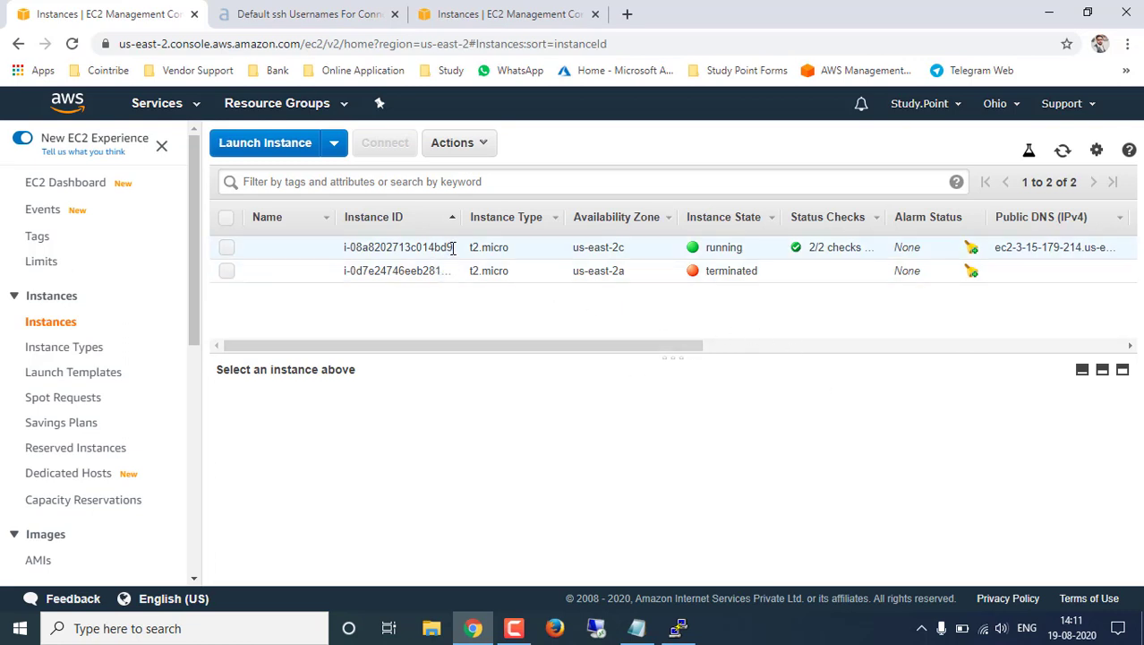
{"action": "left_click_drag", "start_coordinate": [454, 249], "coordinate": [346, 245]}
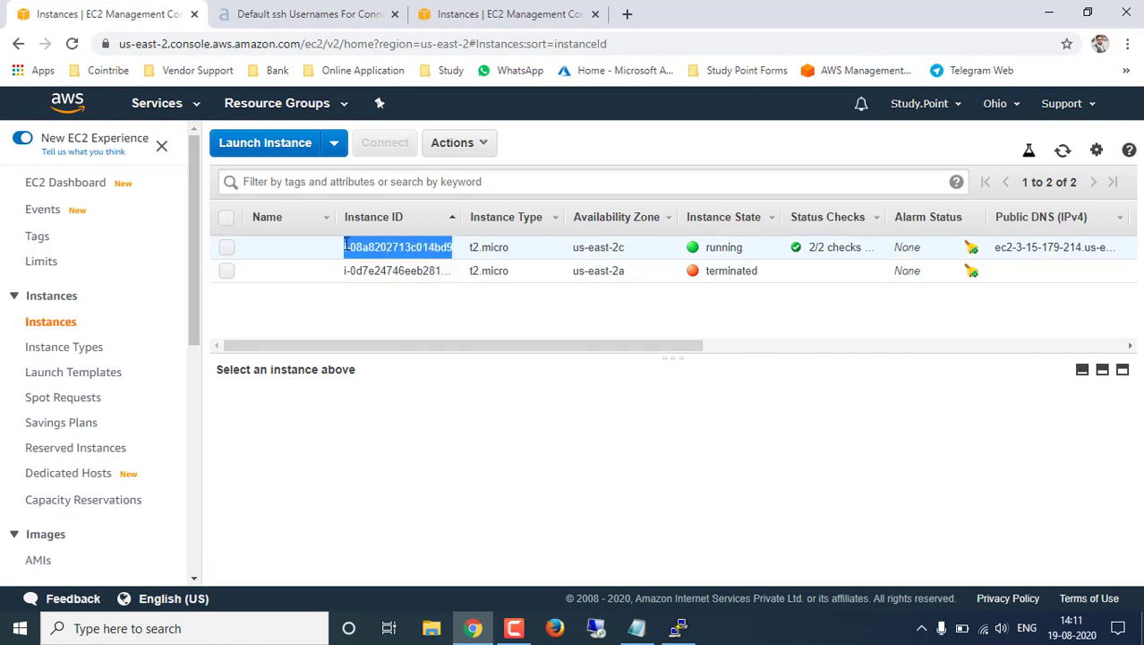
{"action": "left_click", "coordinate": [345, 247]}
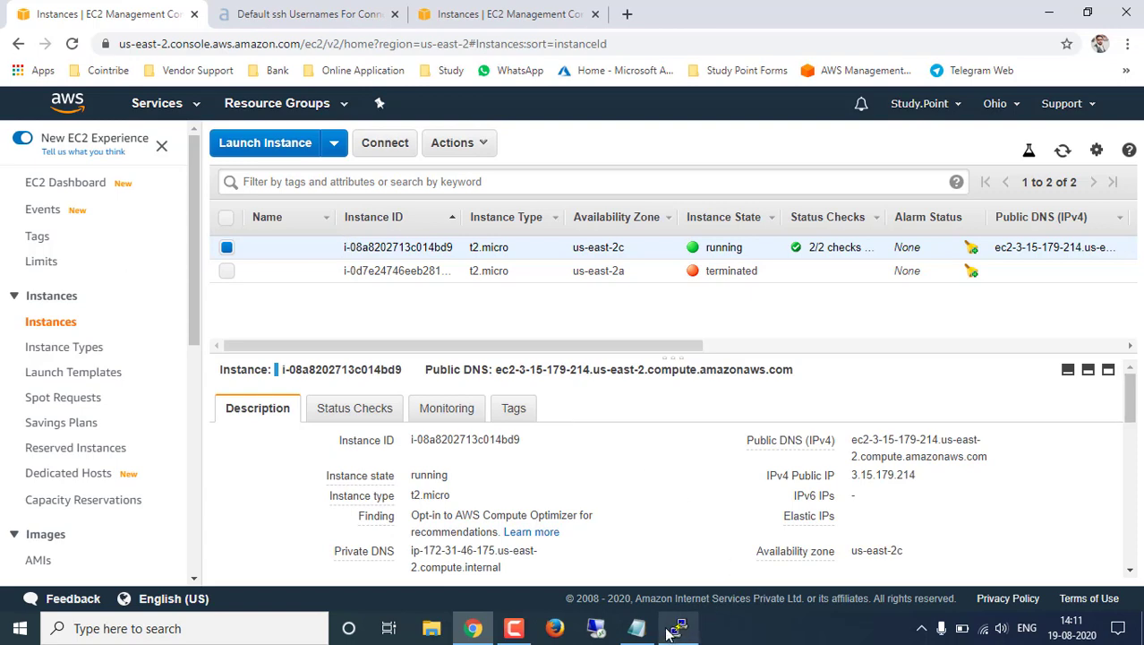
Switch to Notepad, add a second us-east-2c line below the existing one, and highlight /dev/xvda
{"action": "left_click", "coordinate": [636, 628]}
{"action": "left_click", "coordinate": [211, 501]}
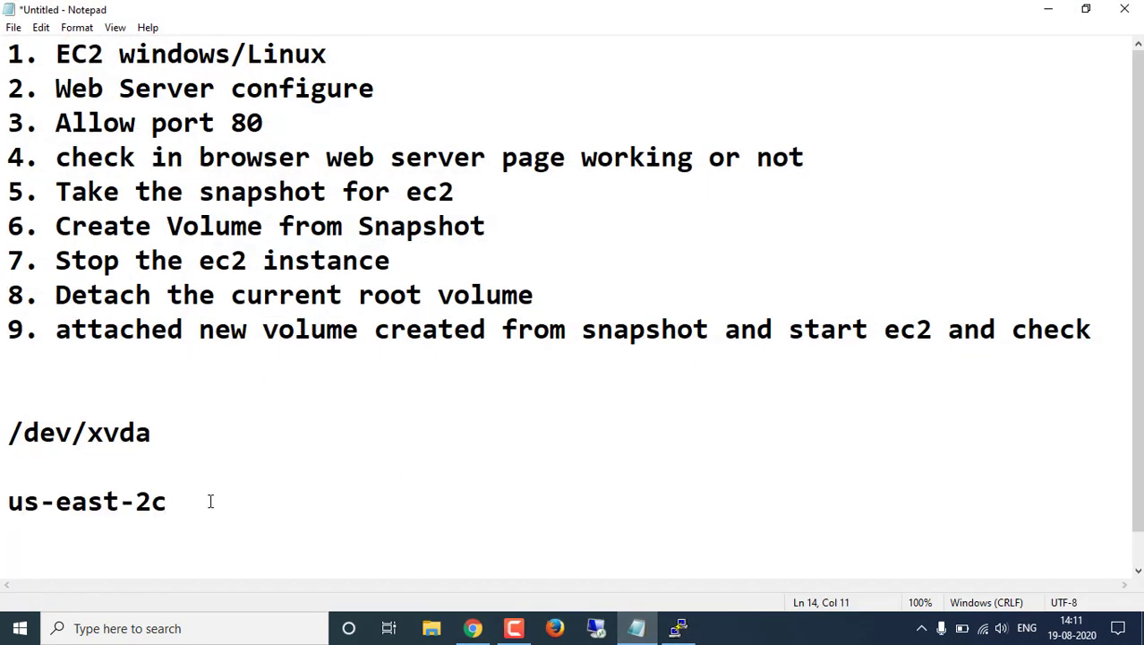
{"action": "key", "text": "Return"}
{"action": "type", "text": "us-east-2c"}
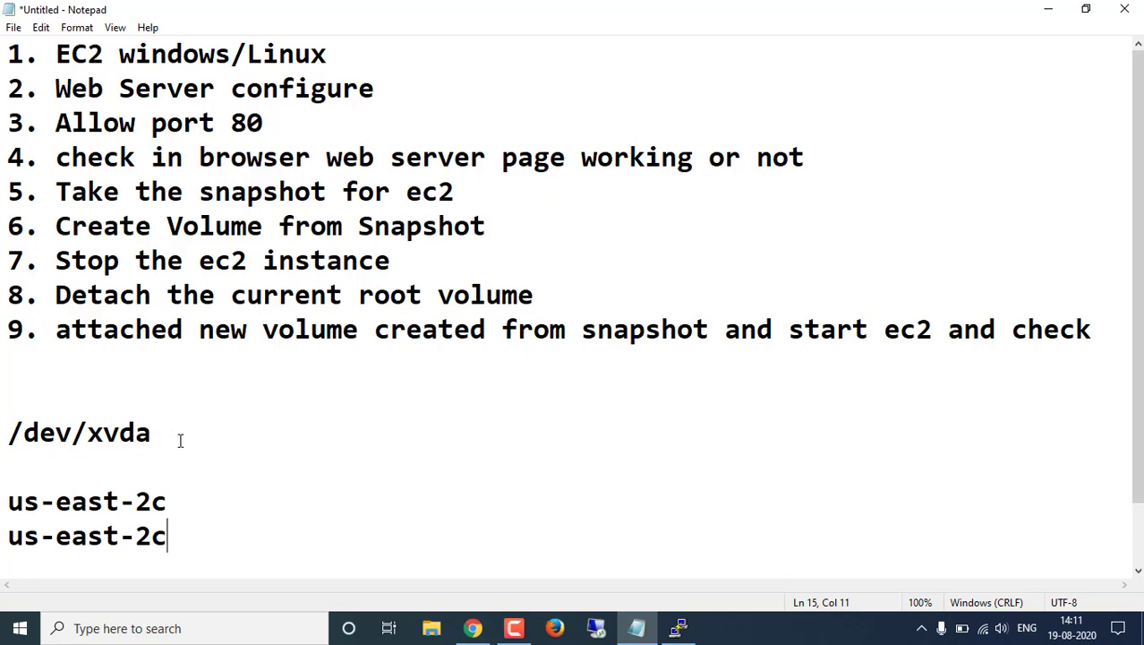
{"action": "left_click_drag", "start_coordinate": [179, 435], "coordinate": [1, 433]}
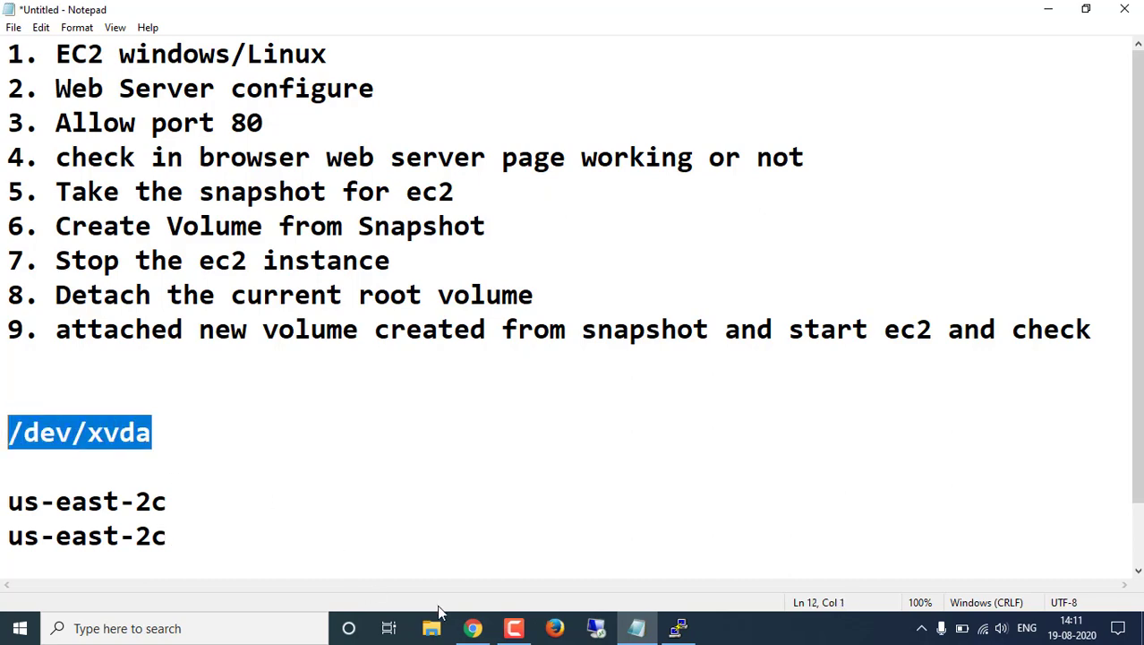
Return to Chrome and check the instance's root device and the attachment information of the unnamed in-use volume
{"action": "left_click", "coordinate": [473, 627]}
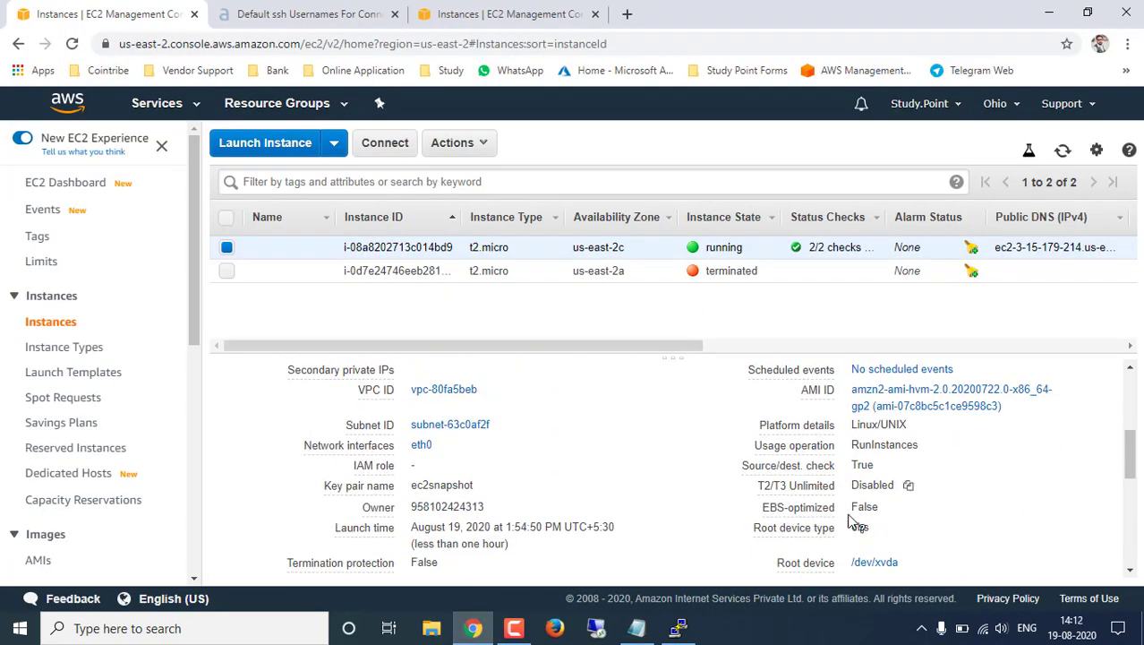
{"action": "scroll", "coordinate": [851, 520], "scroll_direction": "down", "scroll_amount": 1}
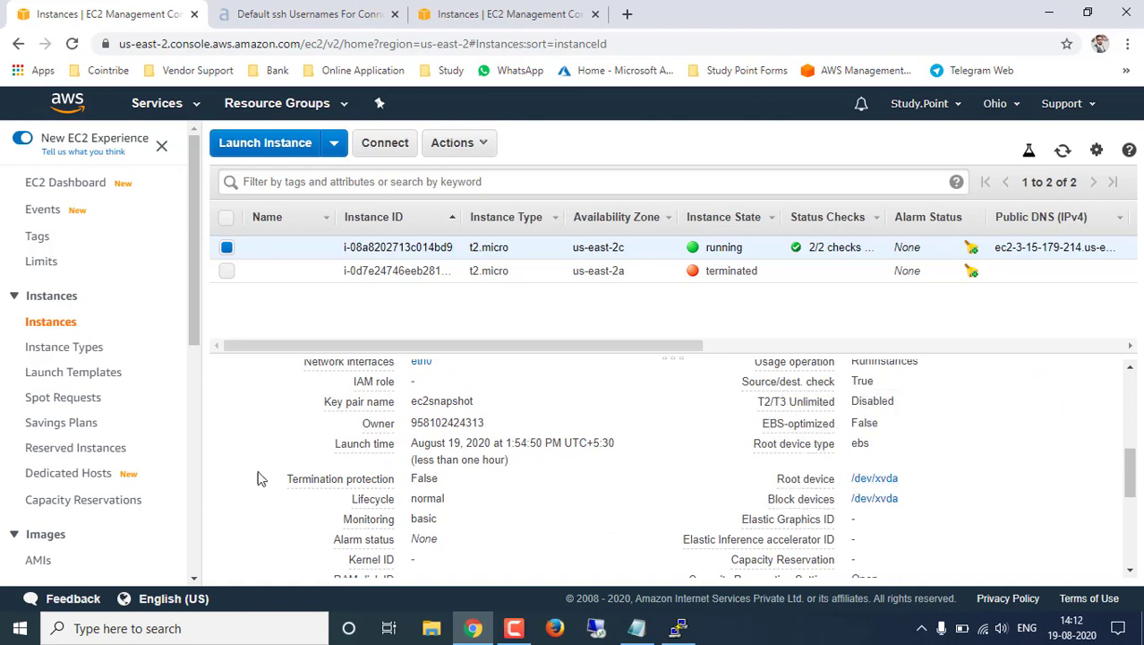
{"action": "scroll", "coordinate": [116, 421], "scroll_direction": "down", "scroll_amount": 3}
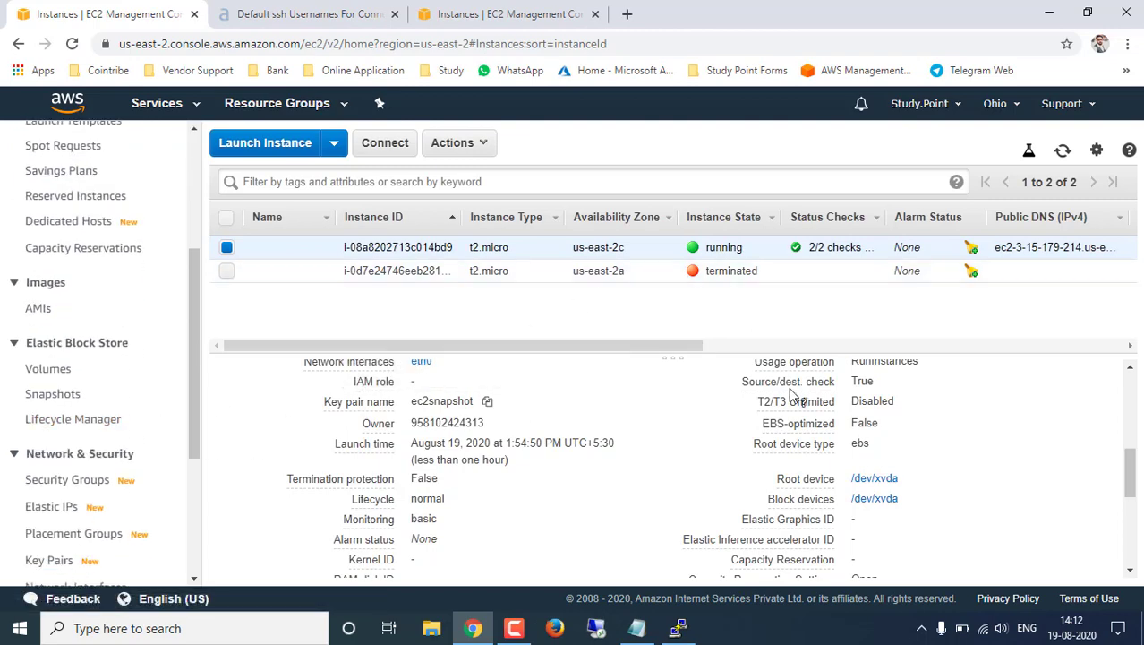
{"action": "left_click", "coordinate": [47, 370]}
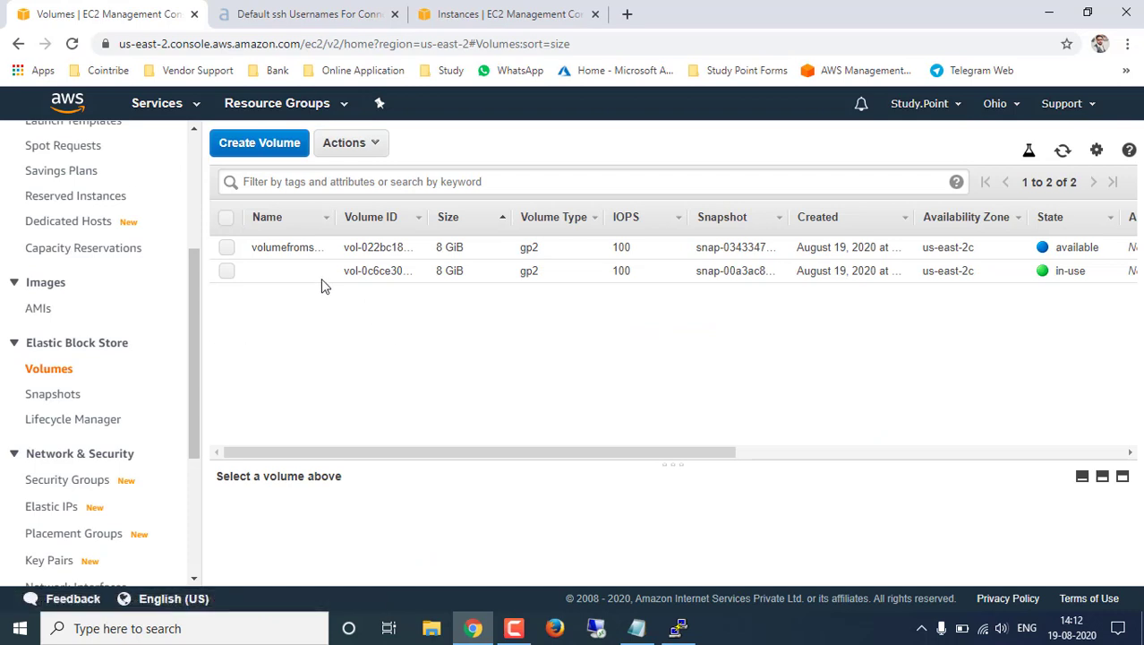
{"action": "left_click", "coordinate": [227, 271]}
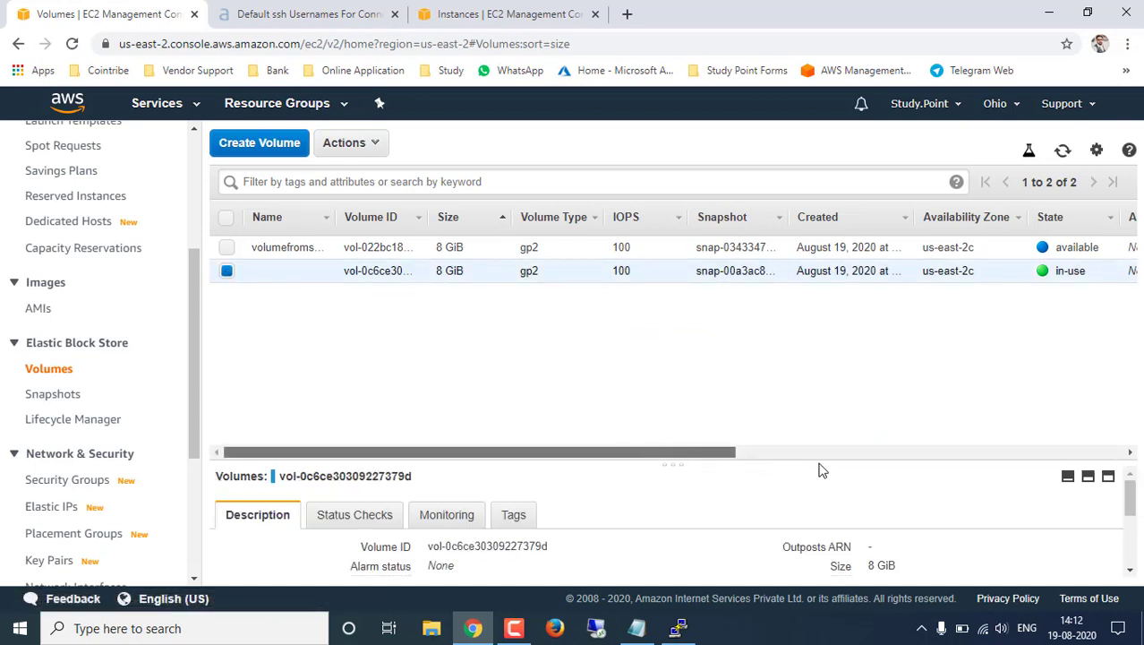
{"action": "left_click_drag", "start_coordinate": [702, 452], "coordinate": [890, 456]}
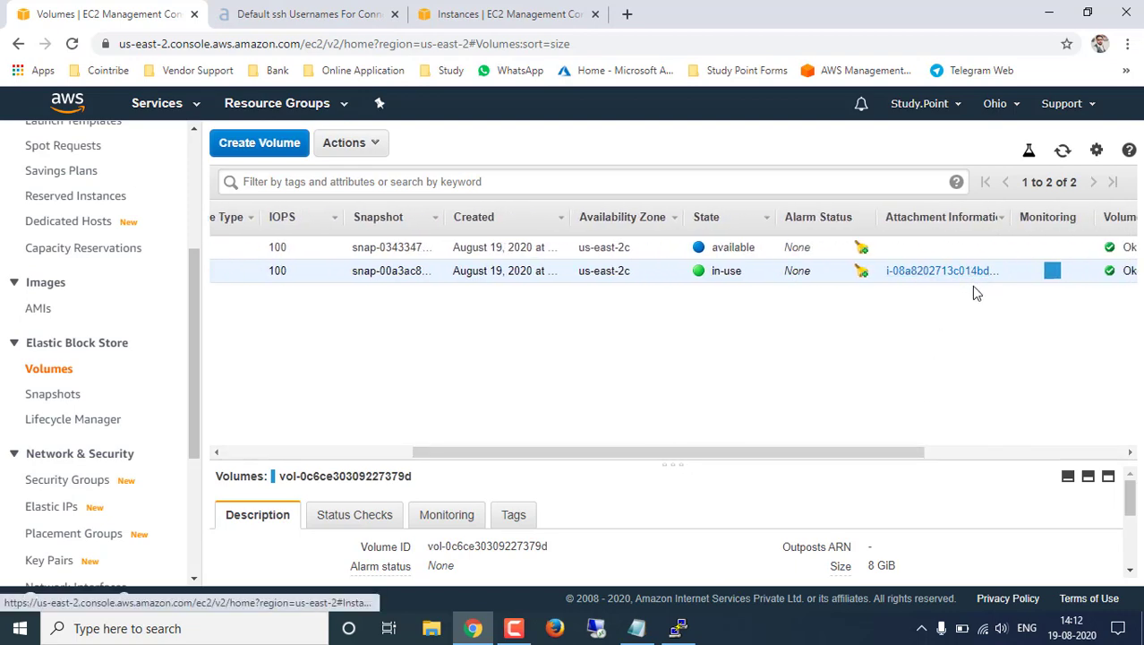
Review the device name and availability zone notes in Notepad, and return to the volume list in Chrome
{"action": "left_click", "coordinate": [635, 627]}
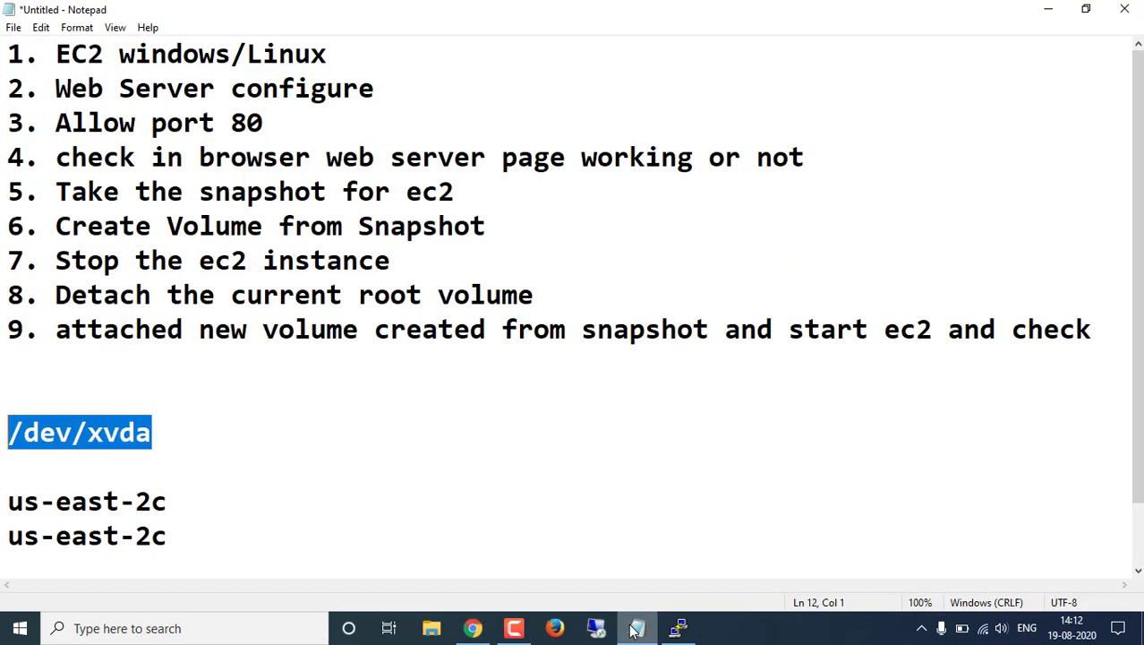
{"action": "scroll", "coordinate": [603, 506], "scroll_direction": "down", "scroll_amount": 1}
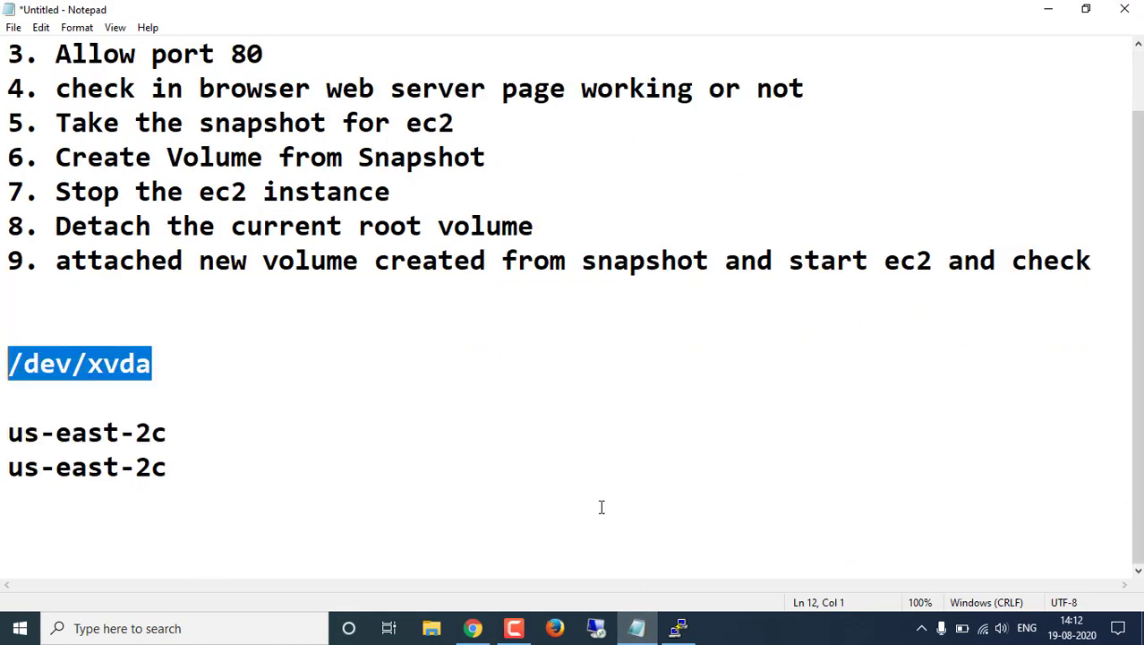
{"action": "key", "text": "alt+Tab"}
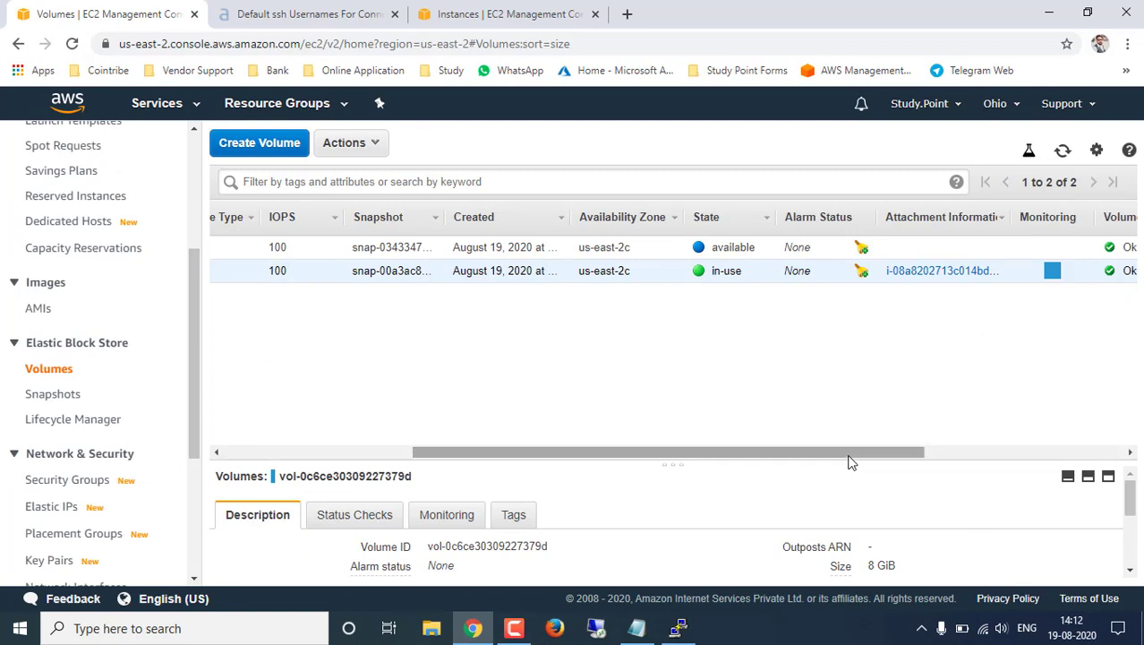
{"action": "left_click_drag", "start_coordinate": [765, 459], "coordinate": [542, 455]}
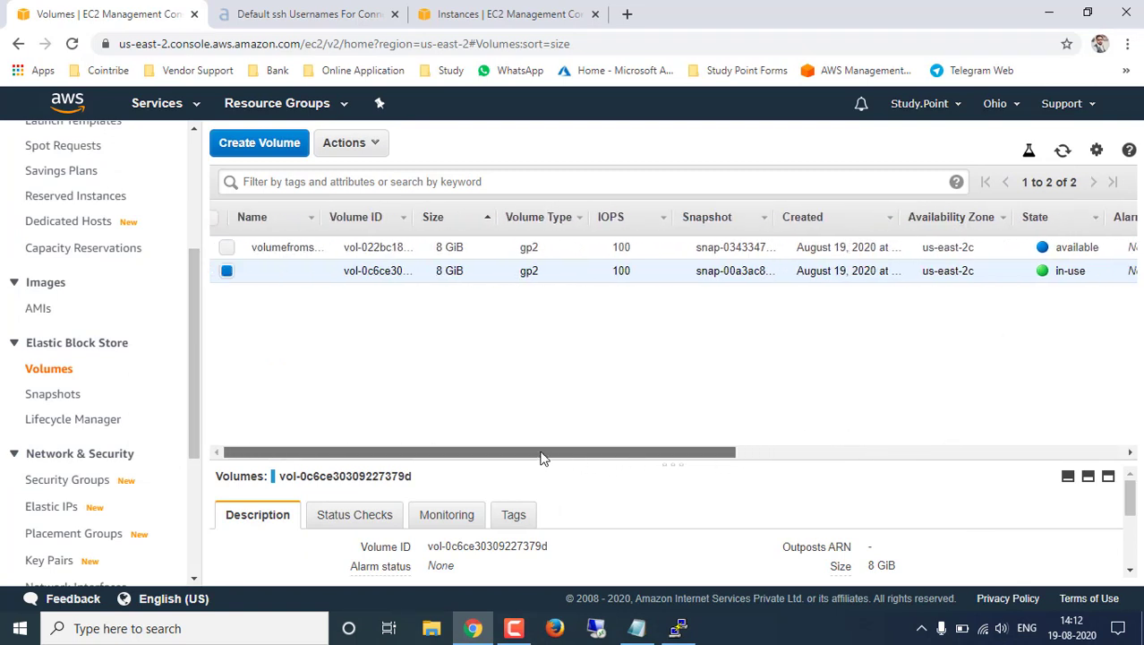
Stop the running us-east-2c instance from the instance list, and inspect its public IP fields
{"action": "scroll", "coordinate": [109, 315], "scroll_direction": "up", "scroll_amount": 2}
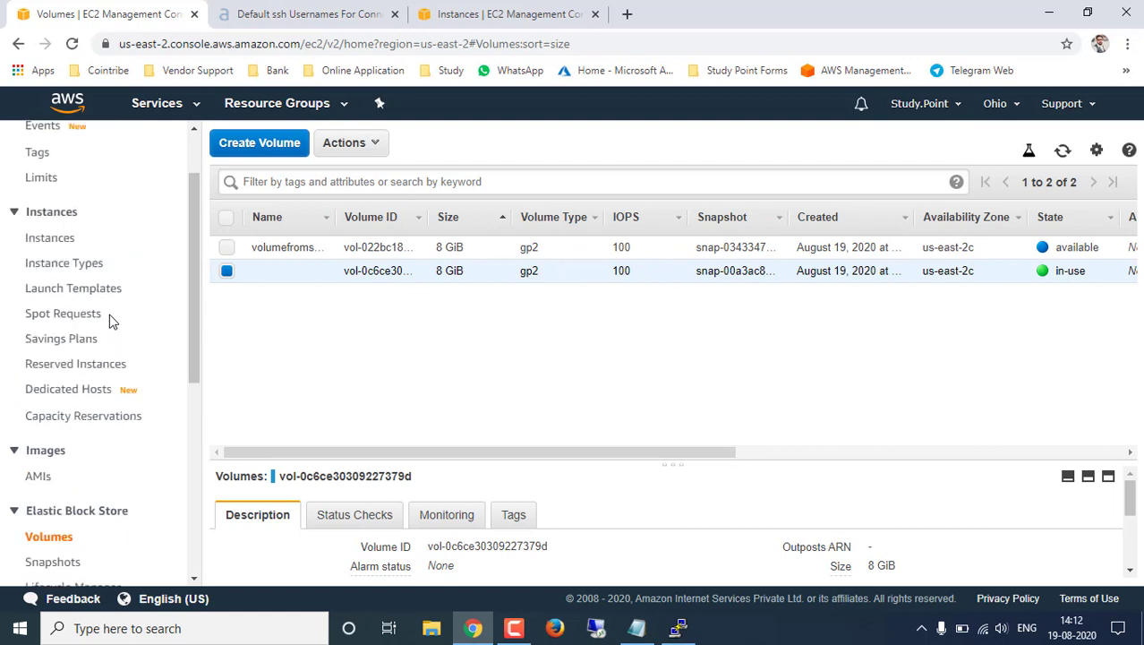
{"action": "left_click", "coordinate": [50, 240]}
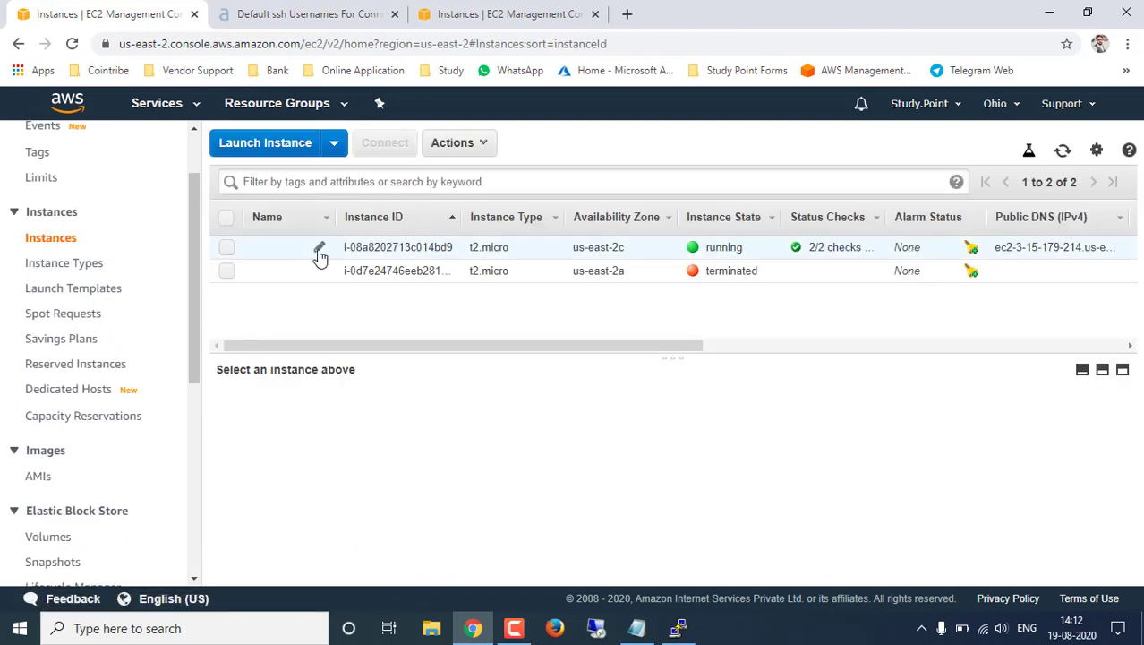
{"action": "left_click", "coordinate": [226, 248]}
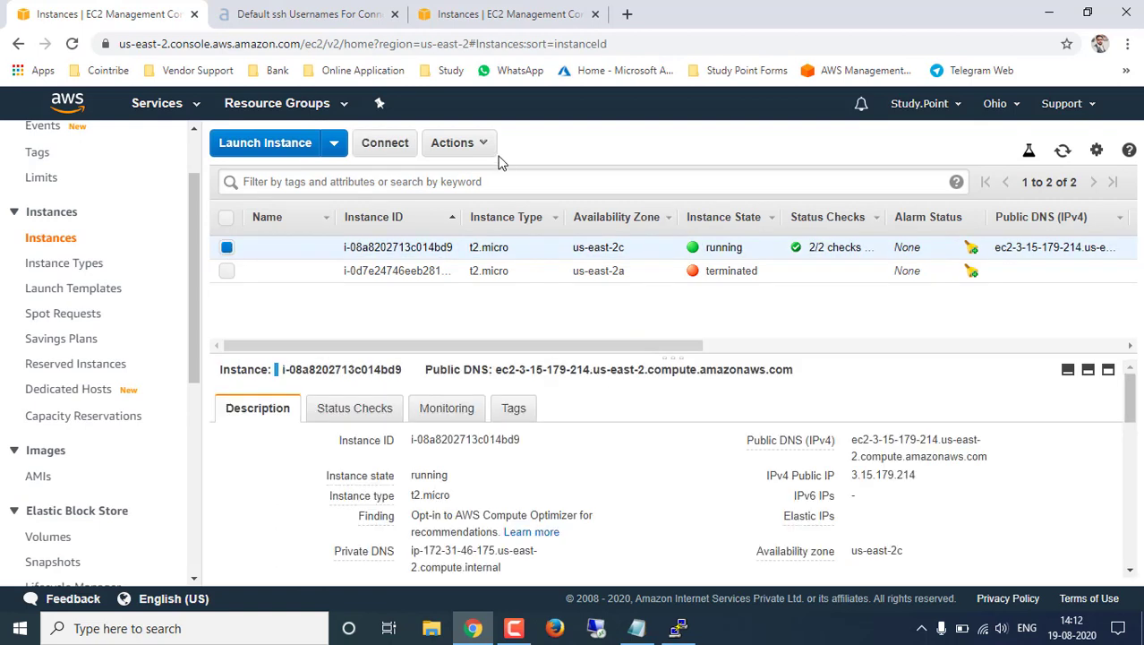
{"action": "left_click", "coordinate": [483, 143]}
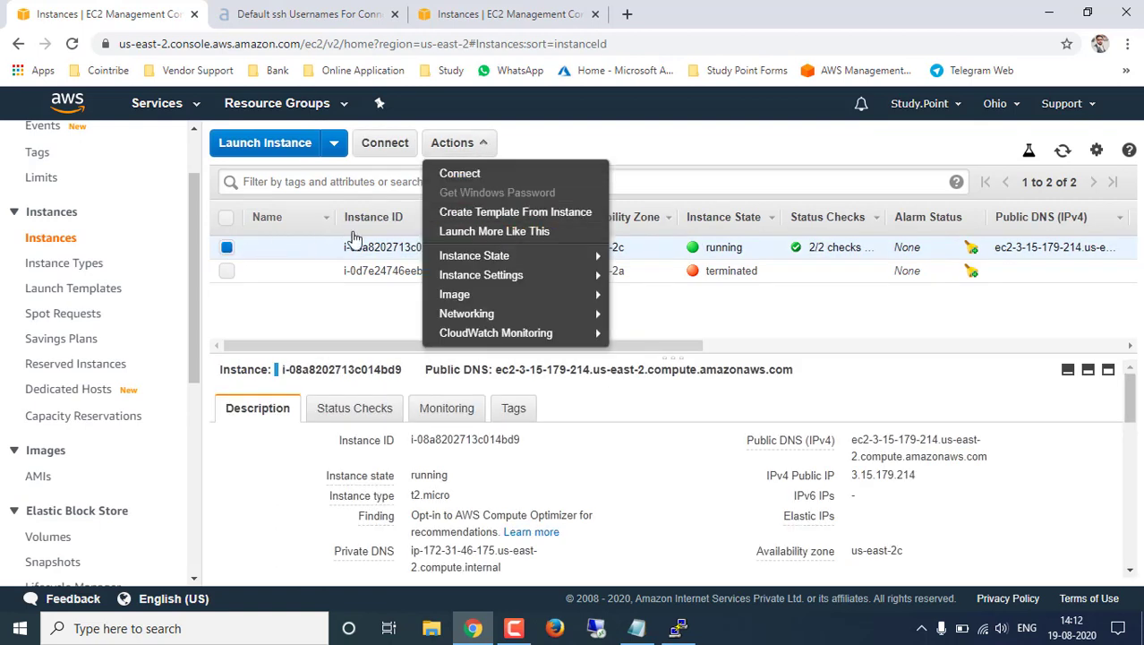
{"action": "mouse_move", "coordinate": [517, 261]}
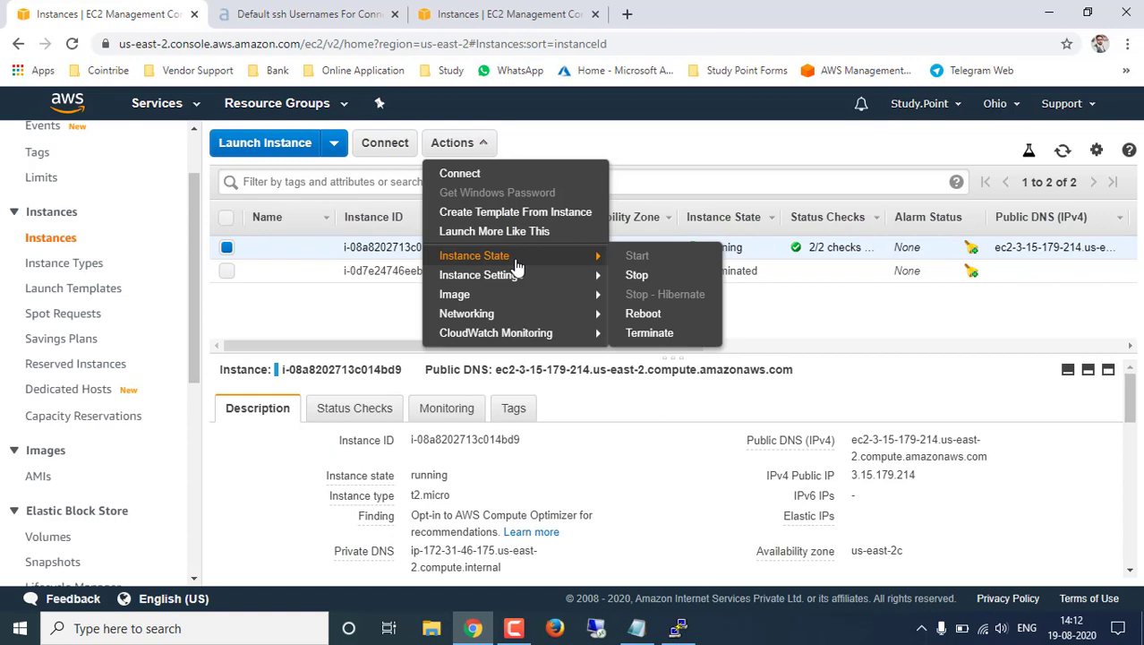
{"action": "left_click", "coordinate": [652, 276]}
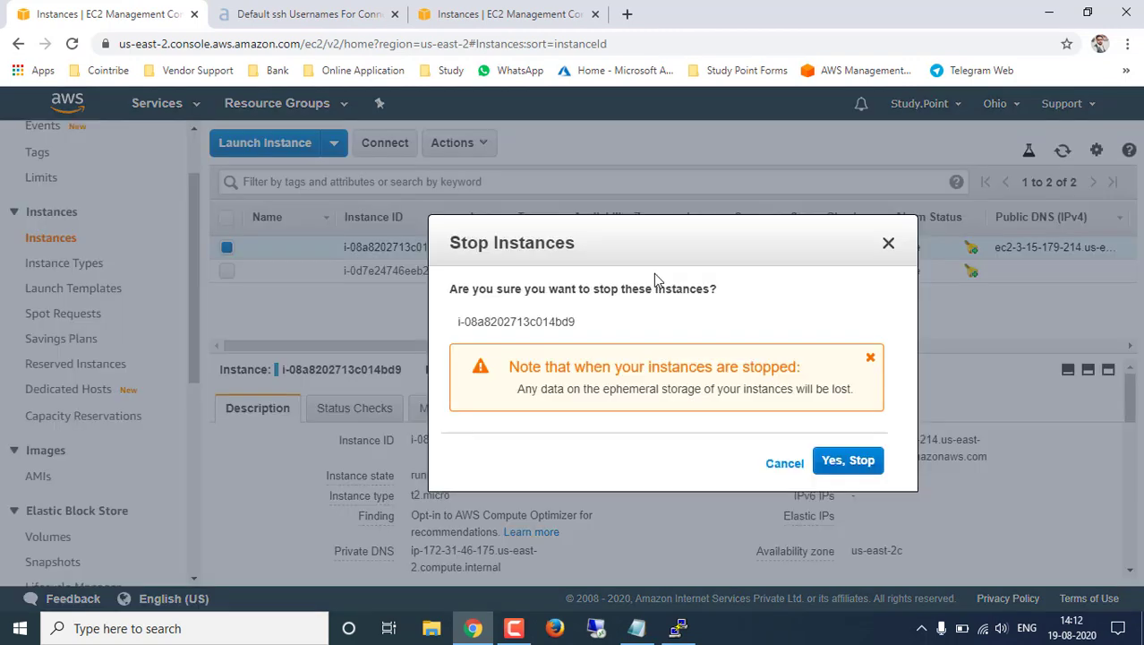
{"action": "left_click", "coordinate": [846, 460]}
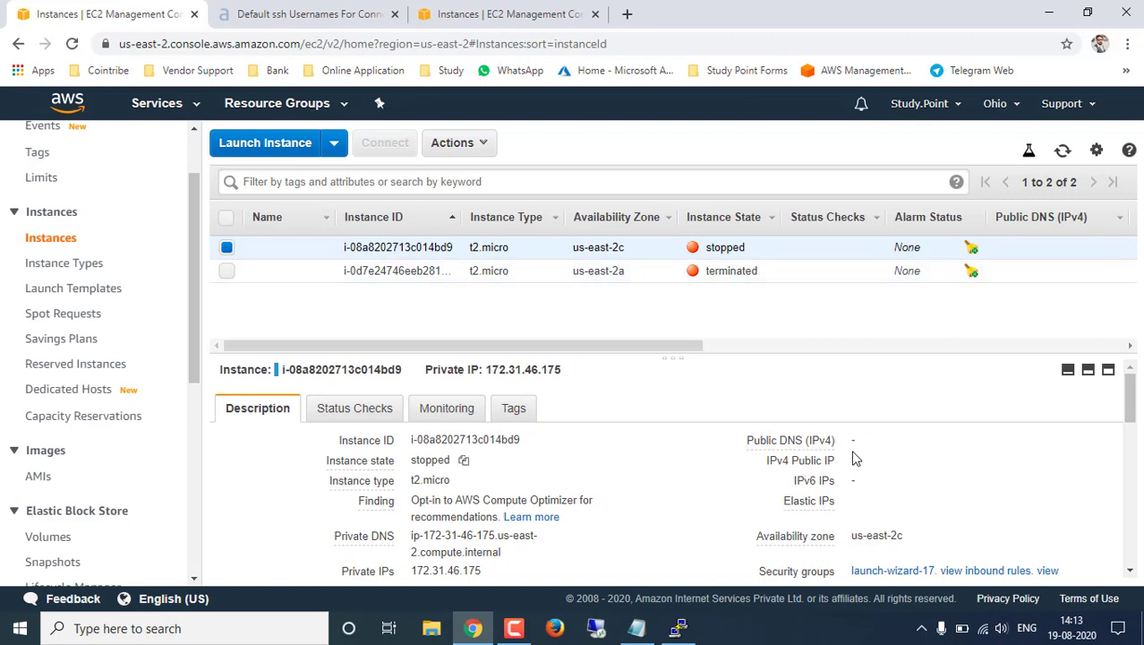
{"action": "left_click_drag", "start_coordinate": [879, 454], "coordinate": [892, 486]}
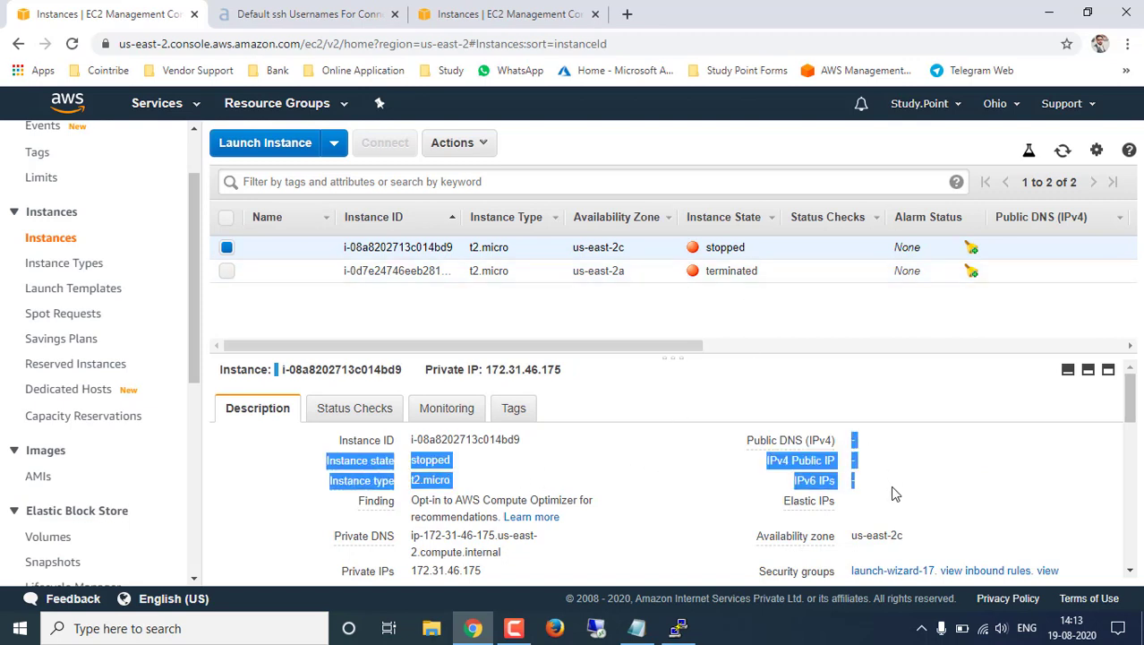
{"action": "left_click", "coordinate": [645, 484]}
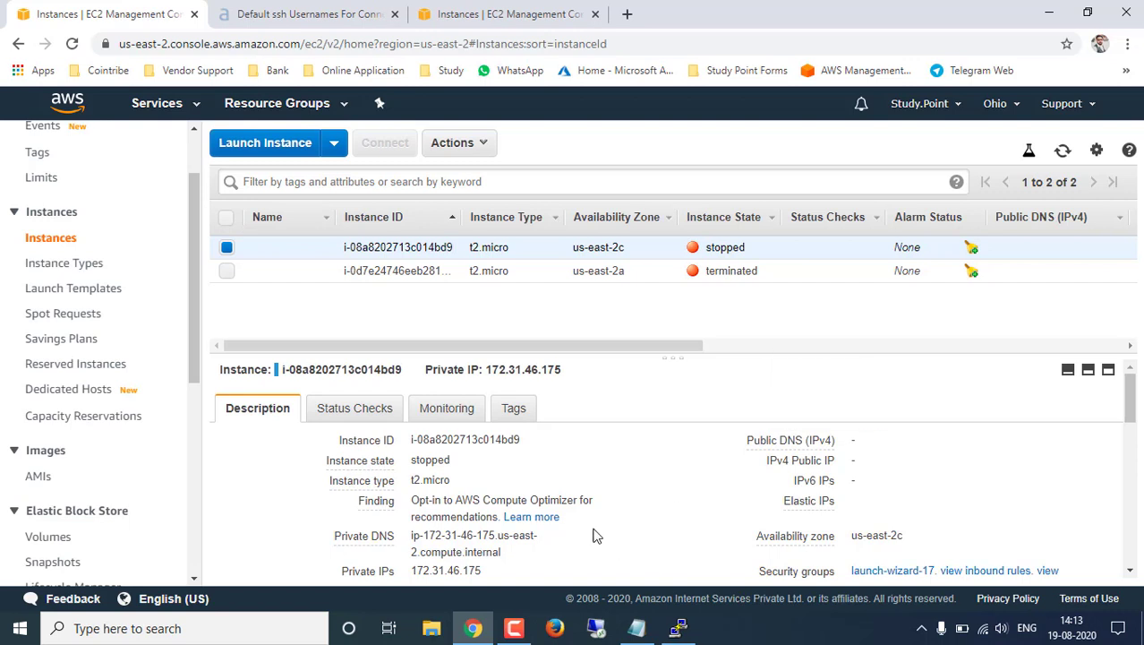
Detach the unnamed in-use root volume from the stopped instance, and select volumefromsnapshot in the volume list
{"action": "left_click", "coordinate": [43, 538]}
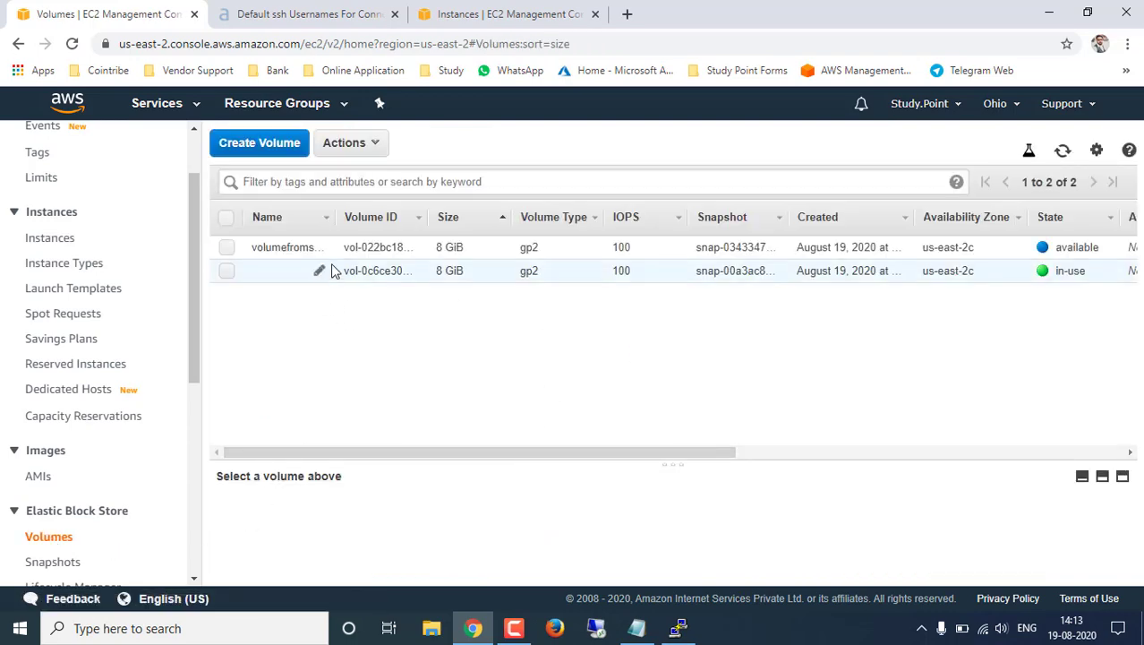
{"action": "left_click", "coordinate": [291, 248]}
{"action": "left_click", "coordinate": [291, 273]}
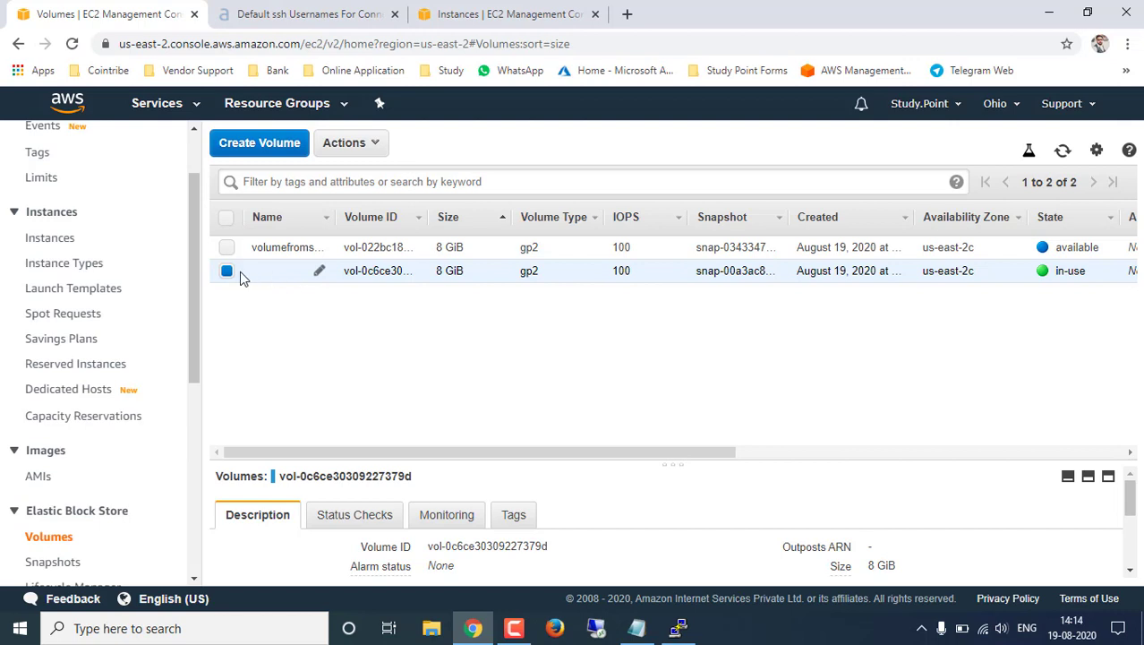
{"action": "left_click", "coordinate": [372, 147]}
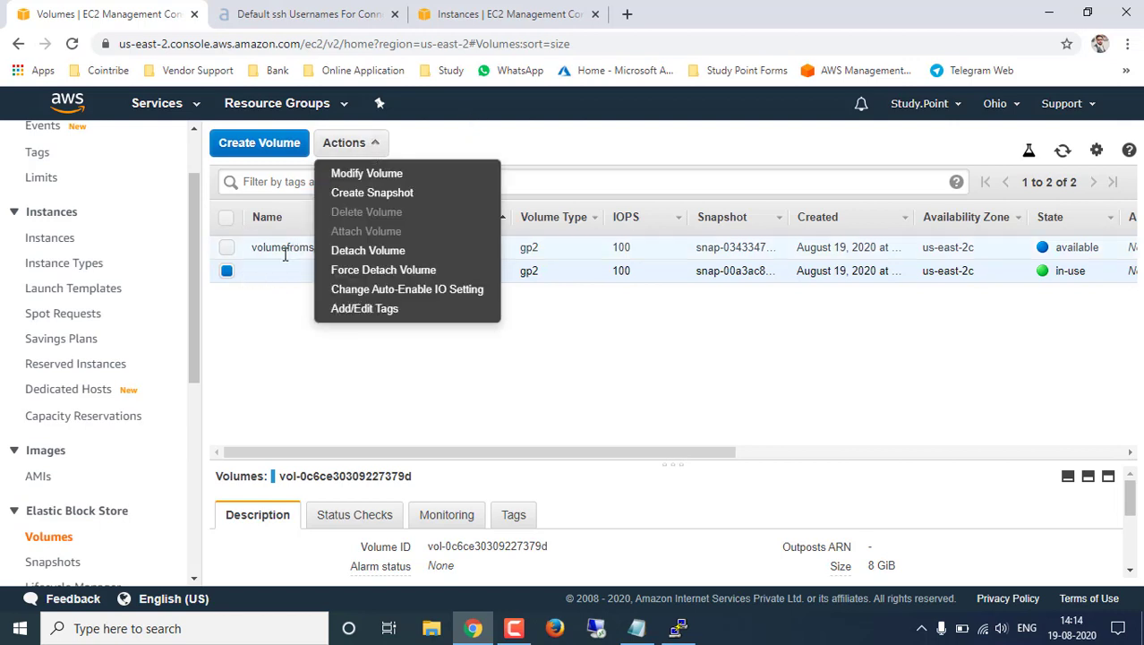
{"action": "left_click", "coordinate": [392, 251]}
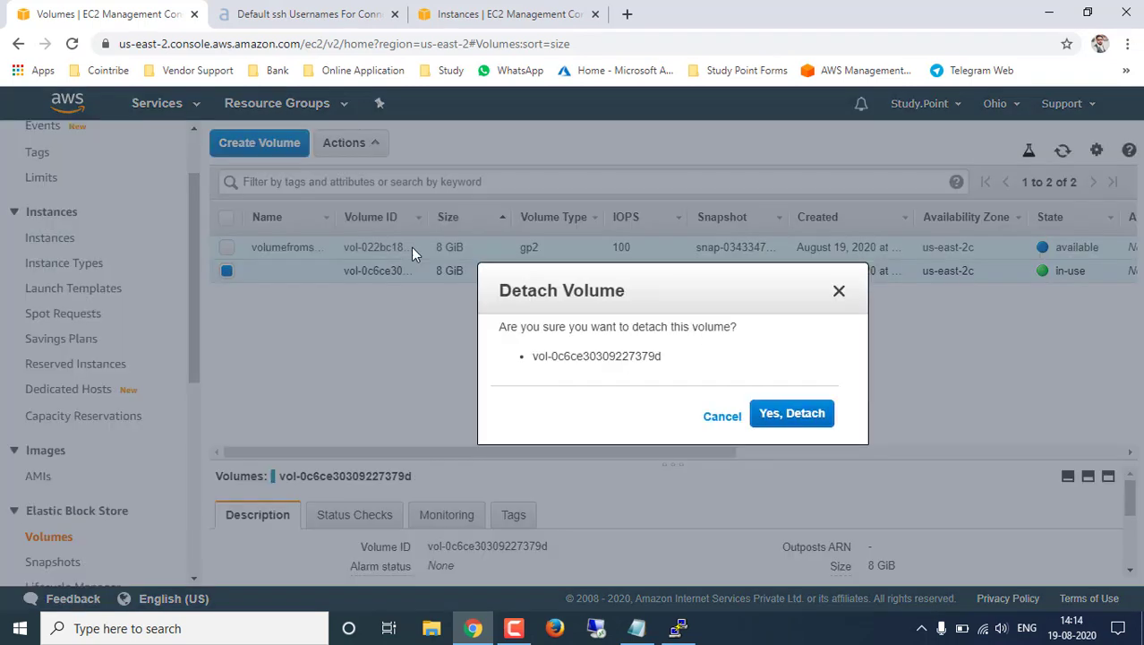
{"action": "left_click", "coordinate": [791, 414]}
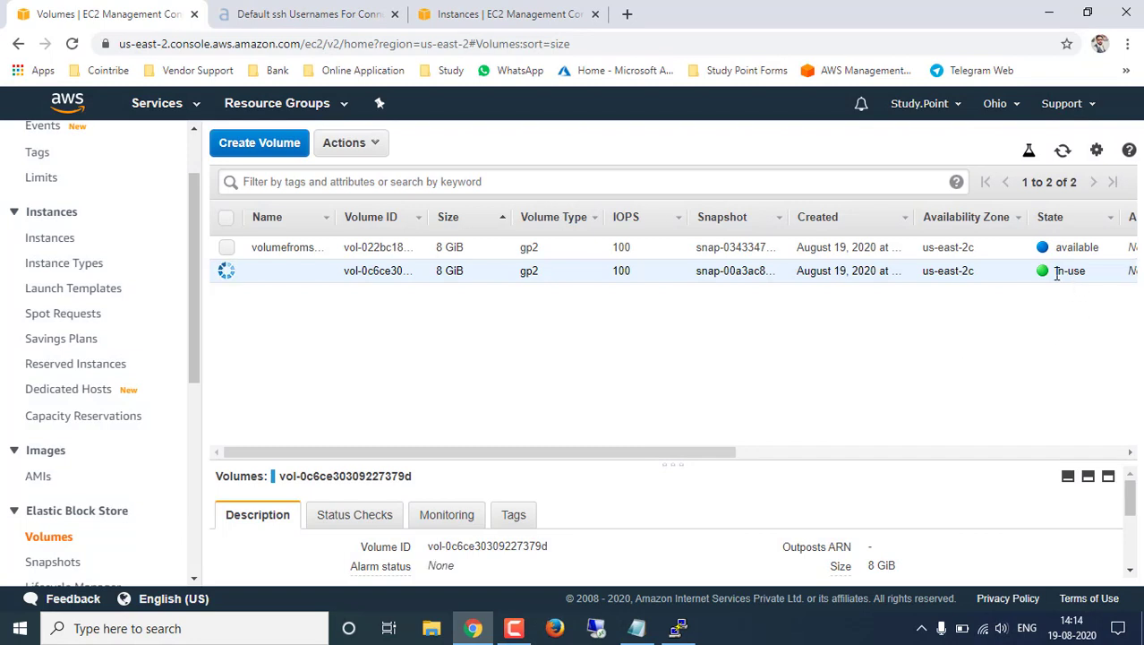
{"action": "left_click_drag", "start_coordinate": [1055, 272], "coordinate": [1086, 271]}
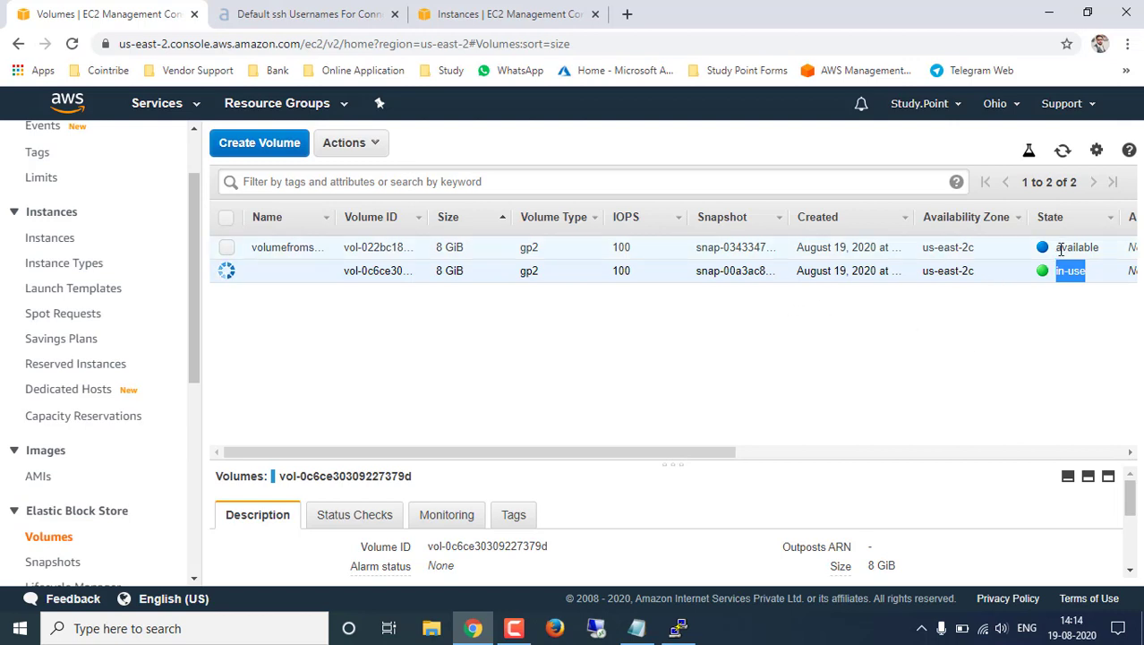
{"action": "left_click_drag", "start_coordinate": [1063, 248], "coordinate": [1099, 248]}
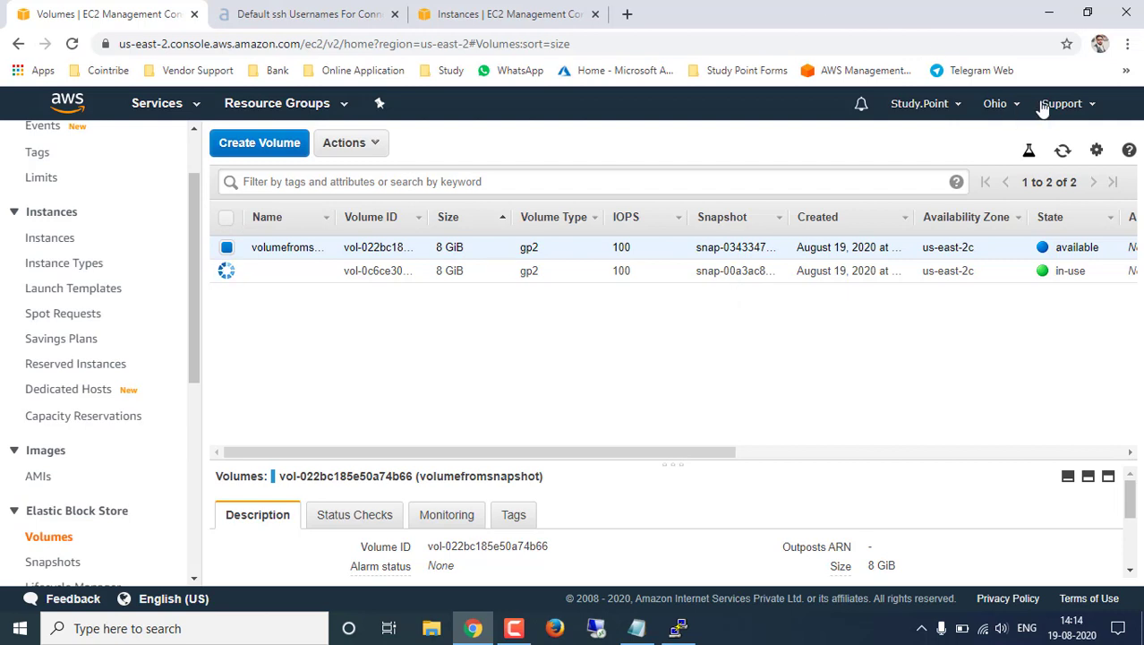
Refresh the volume list, check the states of both volumes, and leave only volumefromsnapshot selected
{"action": "left_click", "coordinate": [1063, 151]}
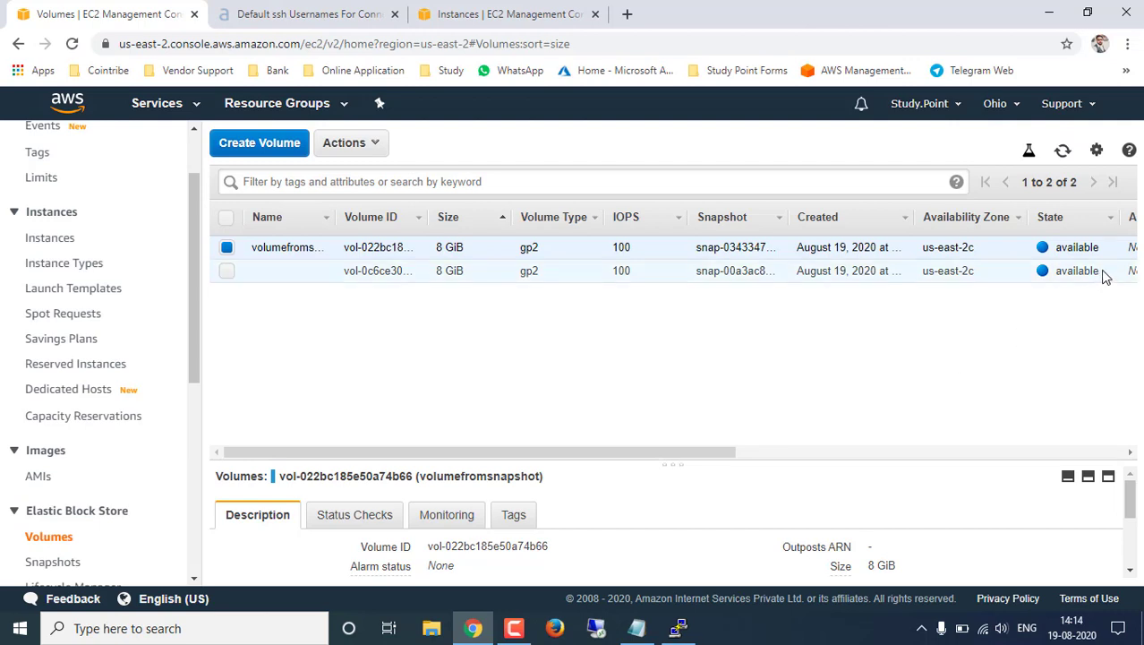
{"action": "left_click_drag", "start_coordinate": [1103, 271], "coordinate": [1043, 248]}
{"action": "left_click", "coordinate": [1037, 316]}
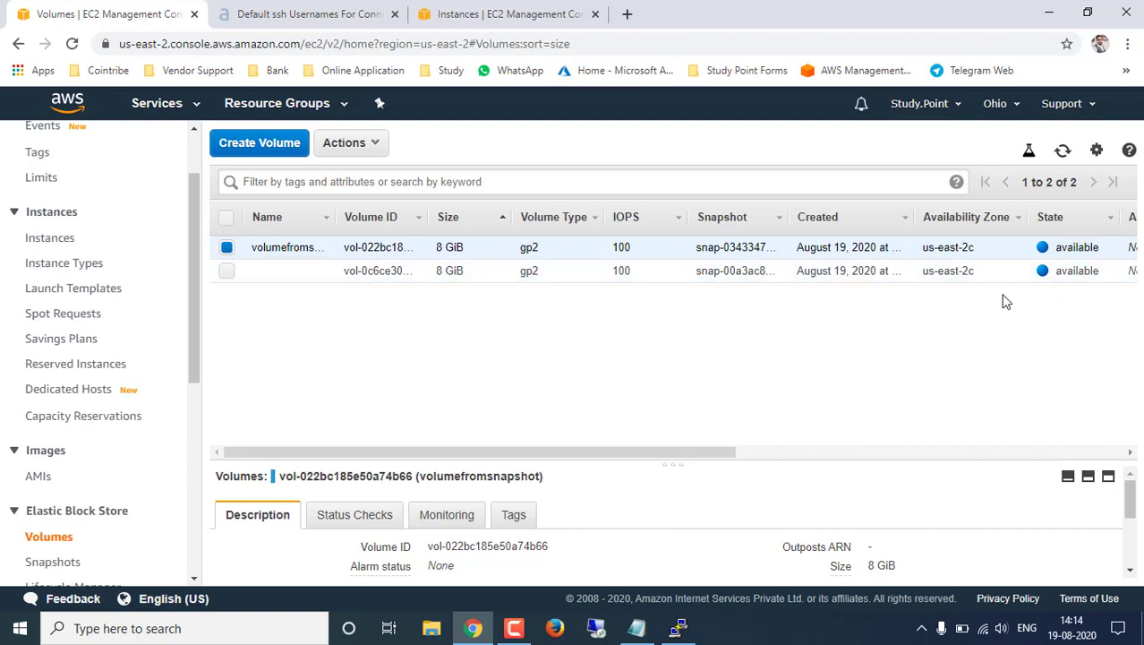
{"action": "left_click", "coordinate": [298, 270]}
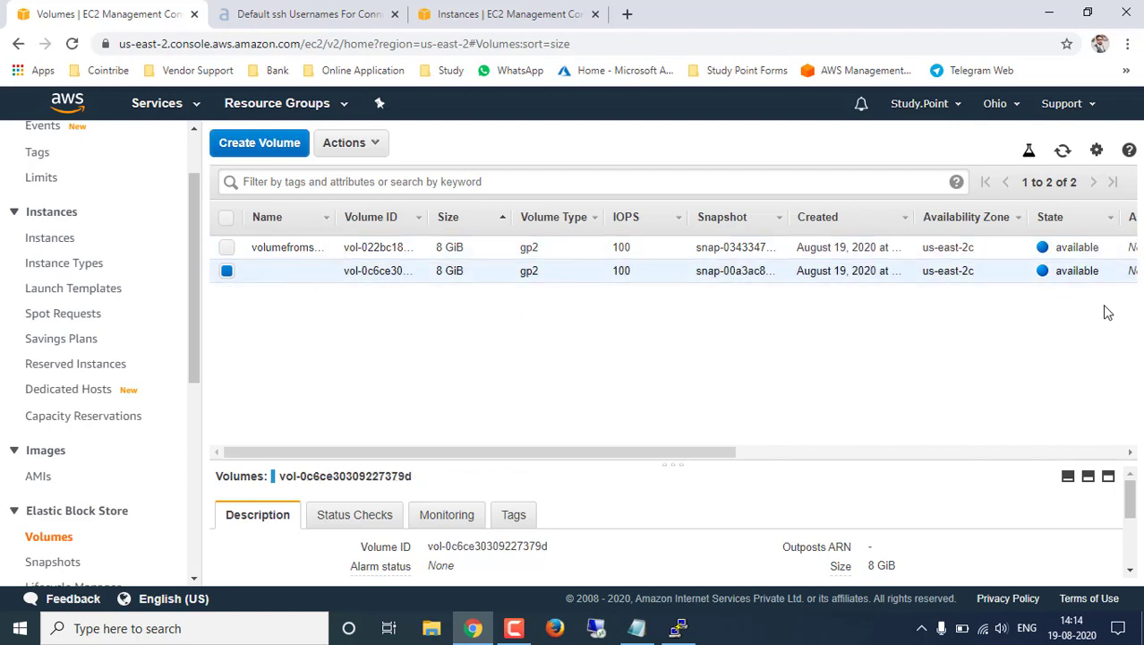
{"action": "left_click", "coordinate": [228, 248]}
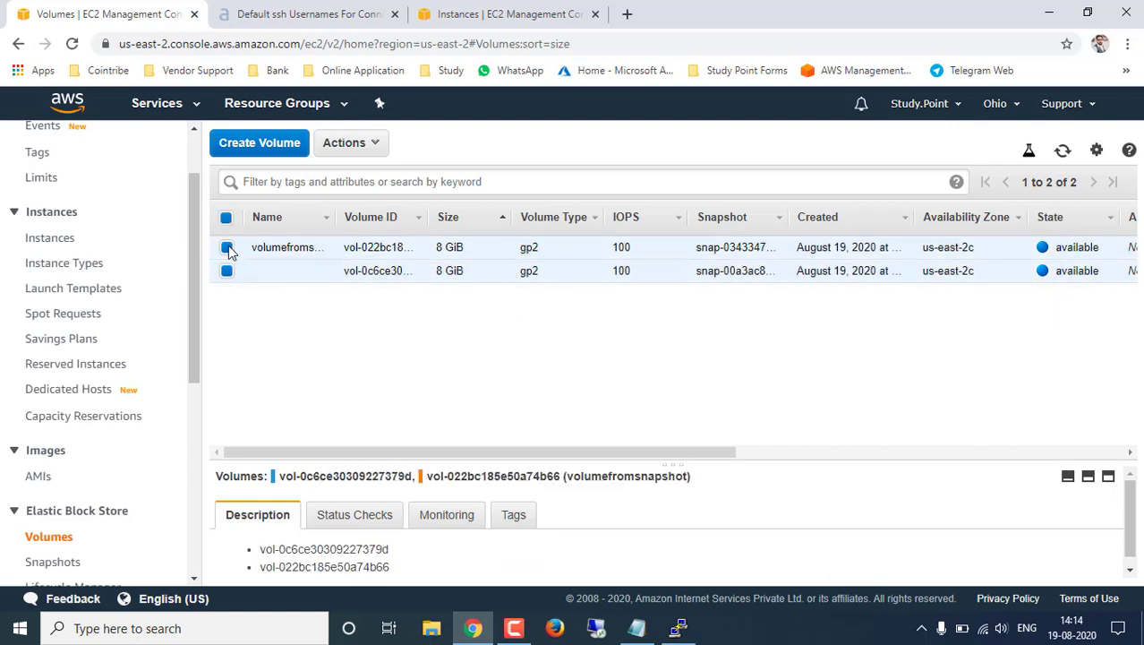
{"action": "left_click", "coordinate": [227, 270]}
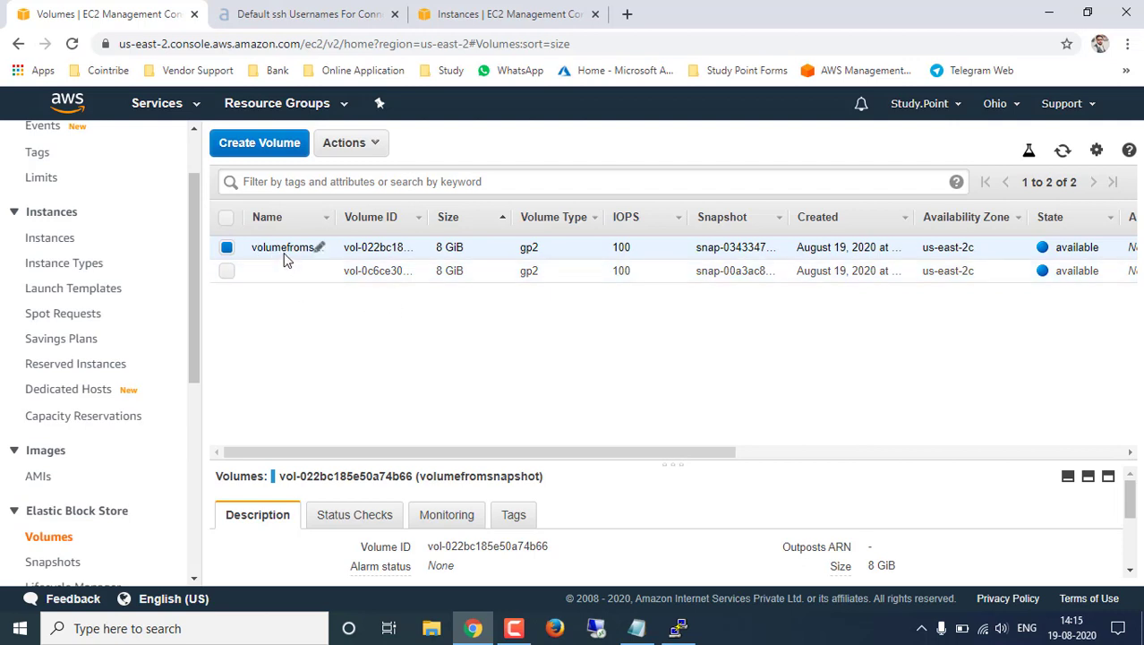
Start attaching volumefromsnapshot and choose the stopped instance i-08a8202713c014bd9 as the target
{"action": "left_click", "coordinate": [370, 146]}
{"action": "left_click", "coordinate": [376, 235]}
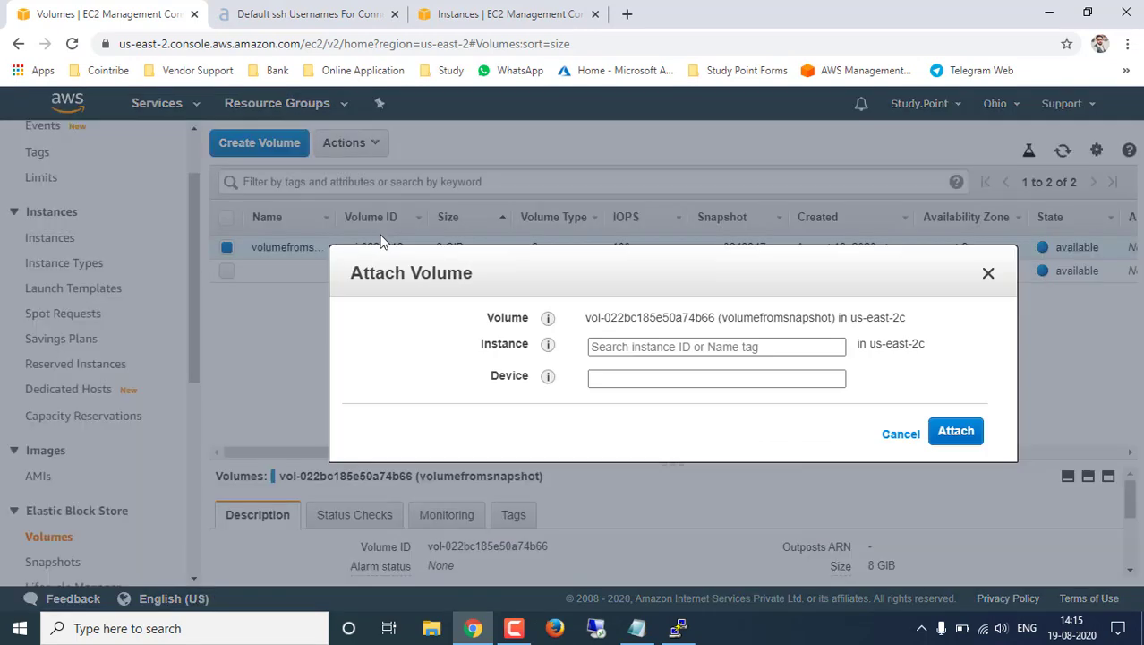
{"action": "left_click", "coordinate": [594, 352]}
{"action": "left_click", "coordinate": [605, 346]}
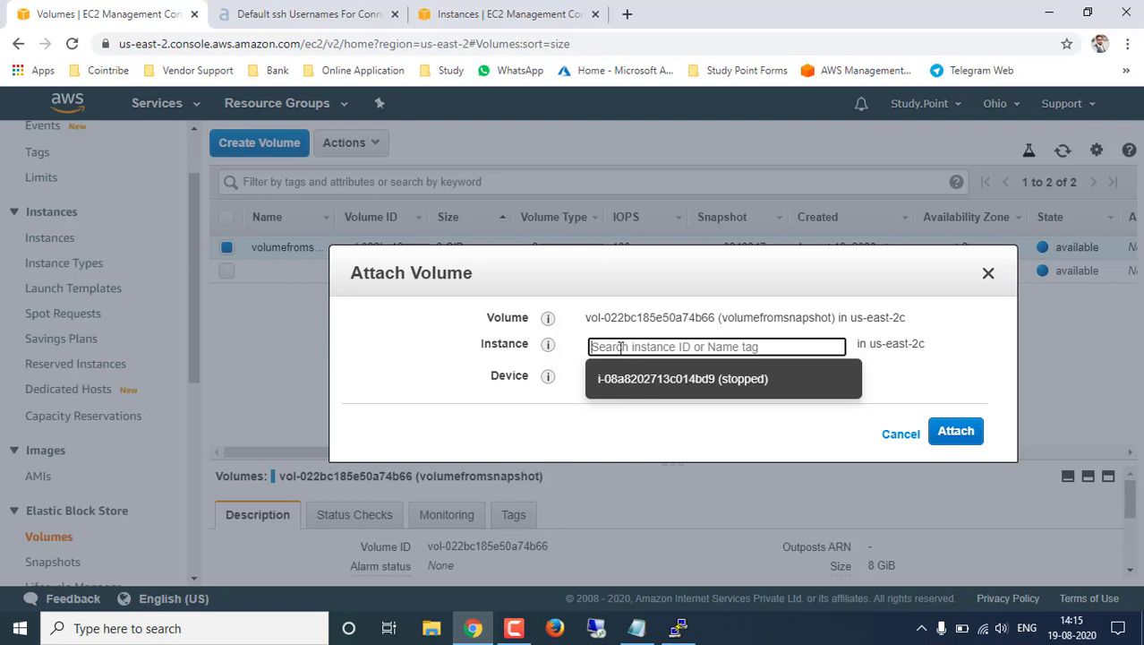
{"action": "left_click", "coordinate": [703, 394]}
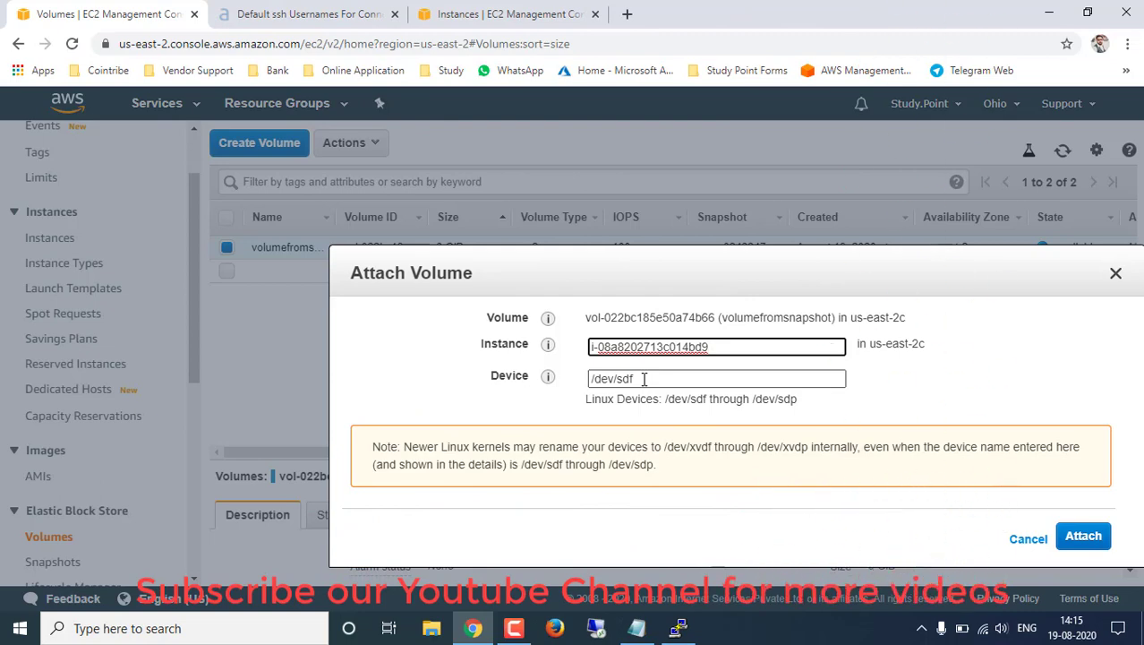
Copy the root device name /dev/xvda from the Notepad notes and return to the volume attachment in Chrome
{"action": "left_click", "coordinate": [632, 624]}
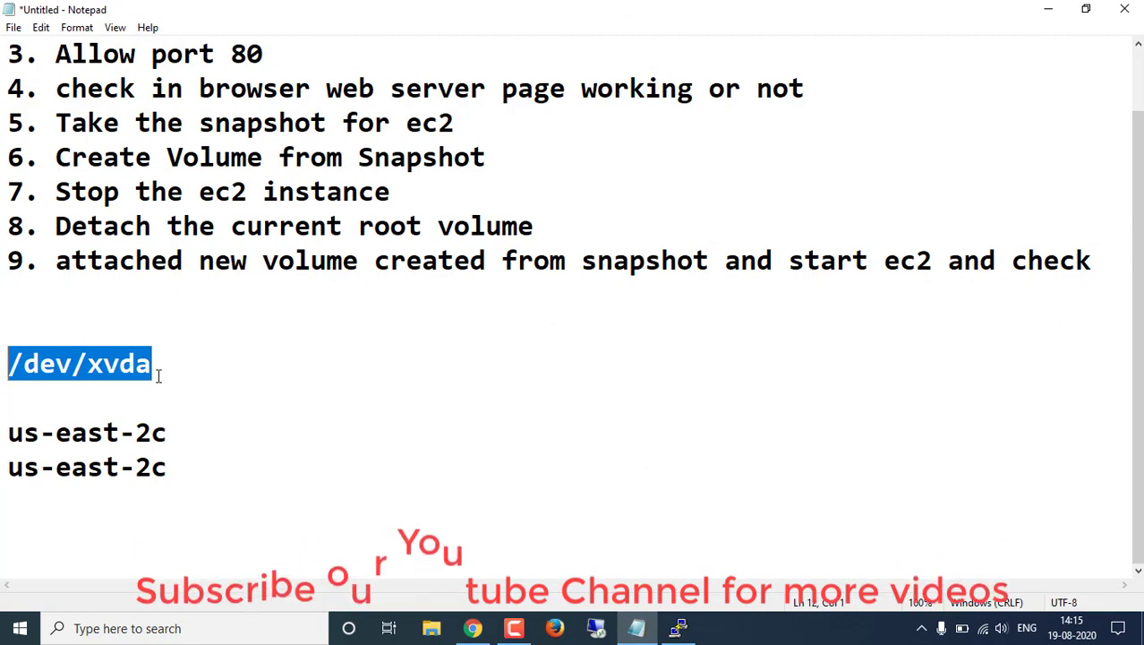
{"action": "left_click", "coordinate": [473, 629]}
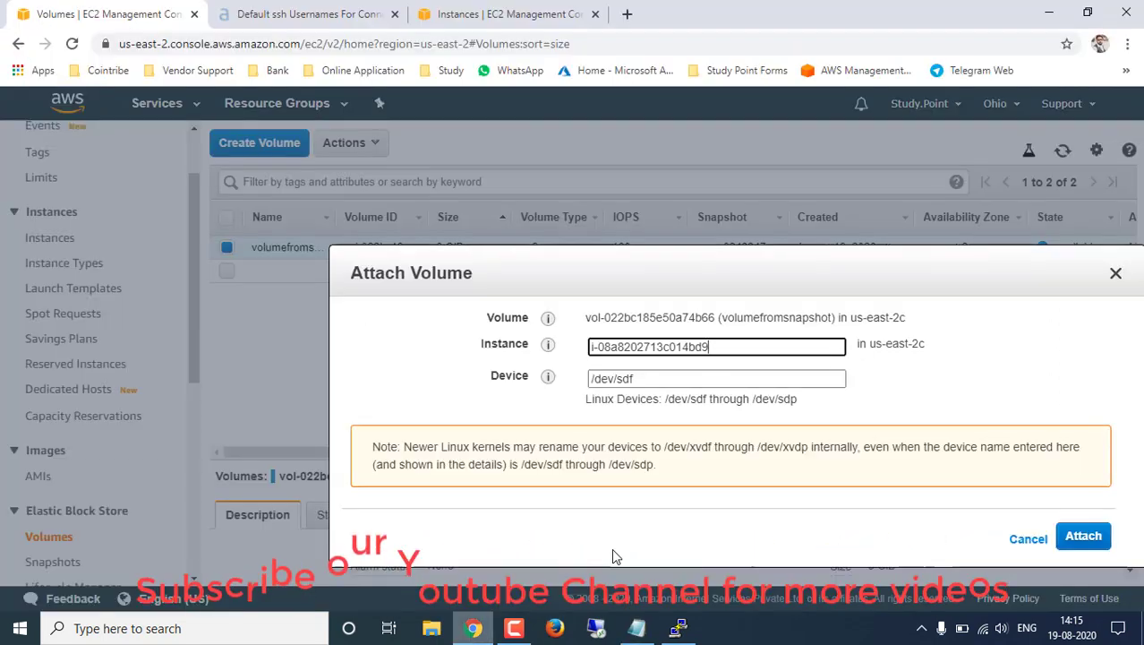
{"action": "left_click", "coordinate": [658, 378]}
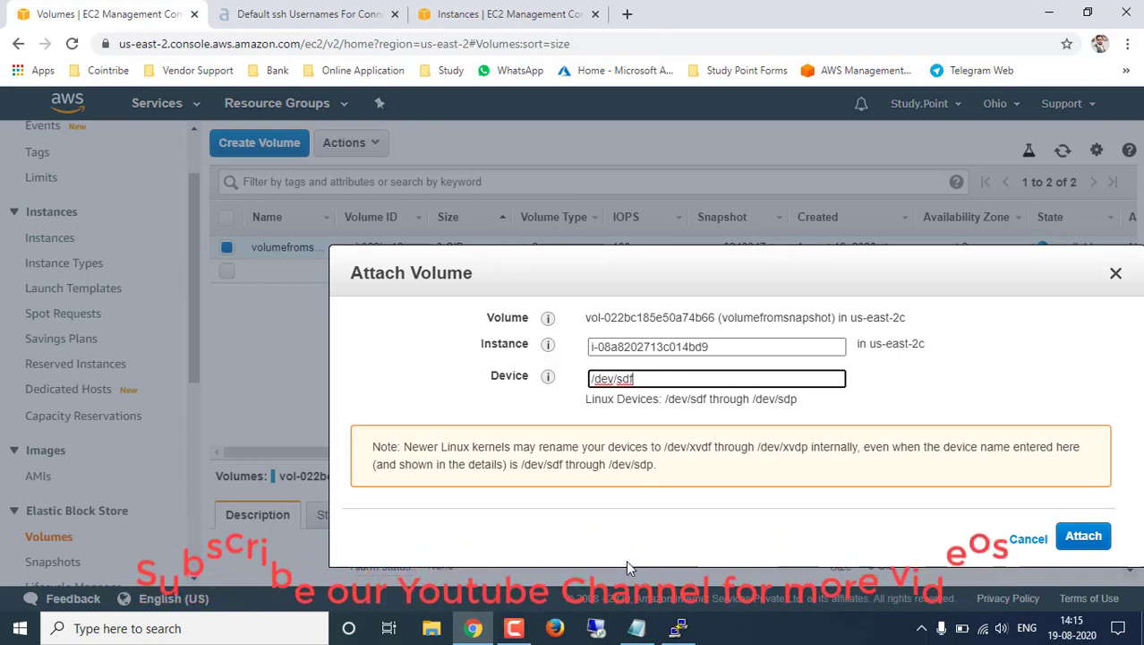
{"action": "key", "text": "alt+Tab"}
{"action": "left_click_drag", "start_coordinate": [183, 370], "coordinate": [7, 368]}
{"action": "key", "text": "ctrl+c"}
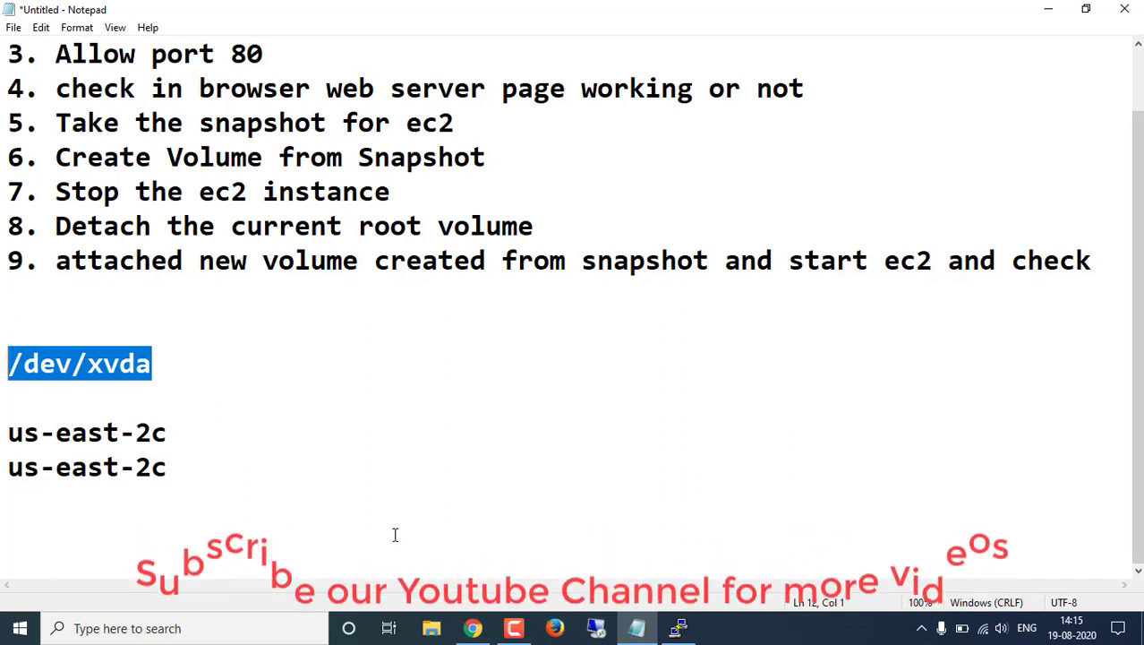
{"action": "key", "text": "alt+Tab"}
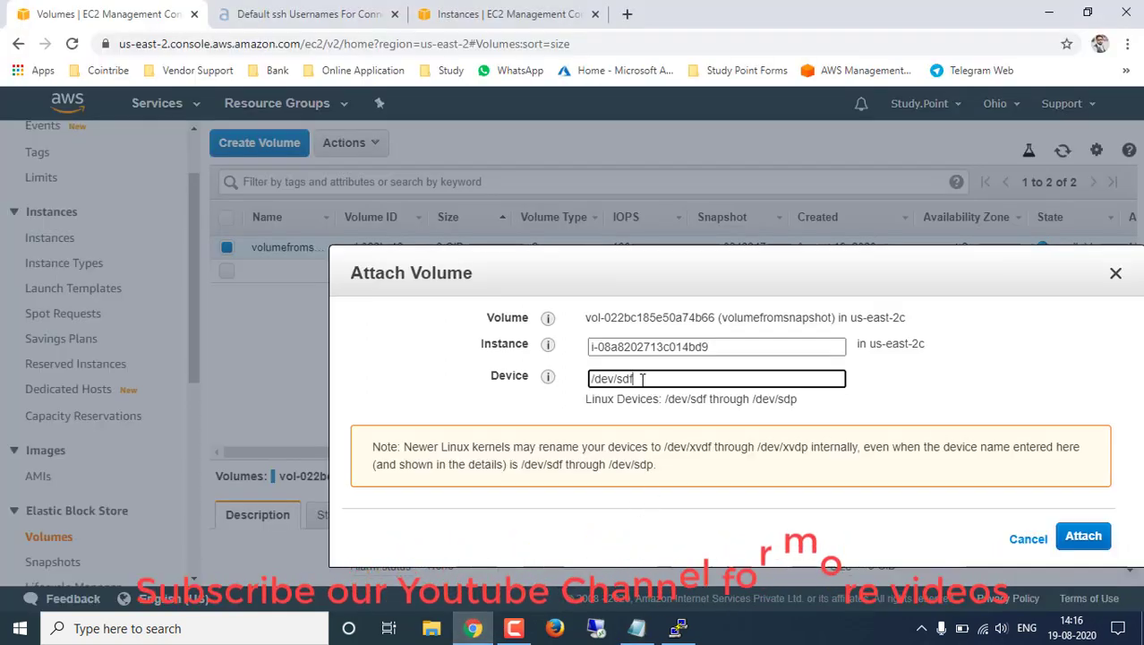
Set the device to /dev/xvda and attach the volume to the instance
{"action": "left_click_drag", "start_coordinate": [641, 378], "coordinate": [529, 377]}
{"action": "key", "text": "ctrl+v"}
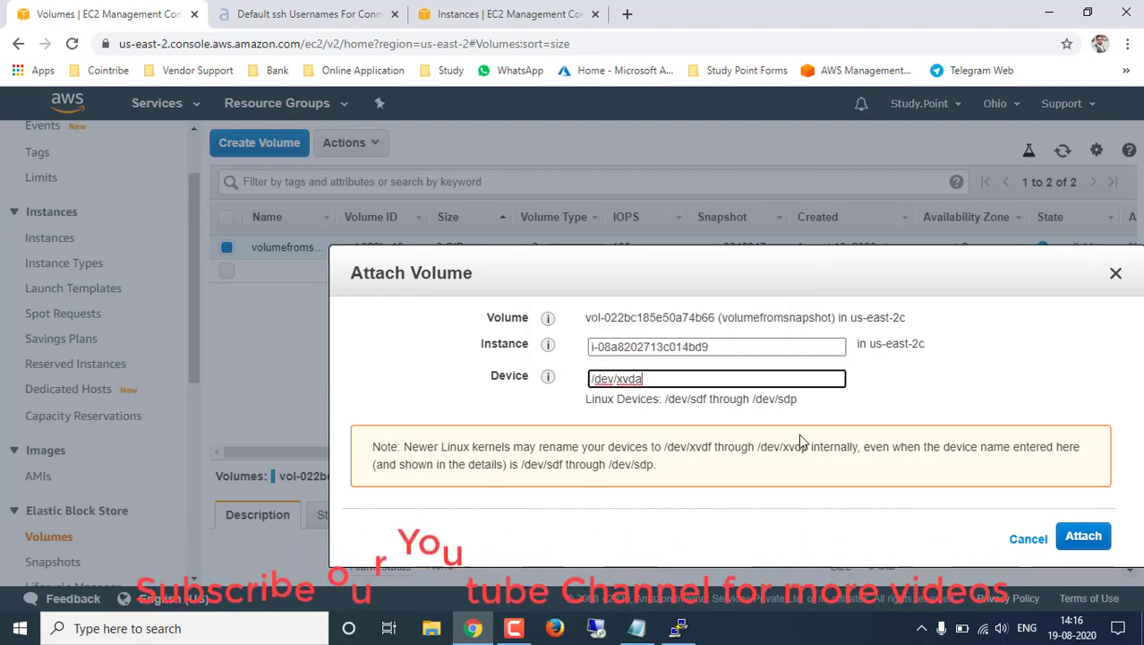
{"action": "triple_click", "coordinate": [694, 385]}
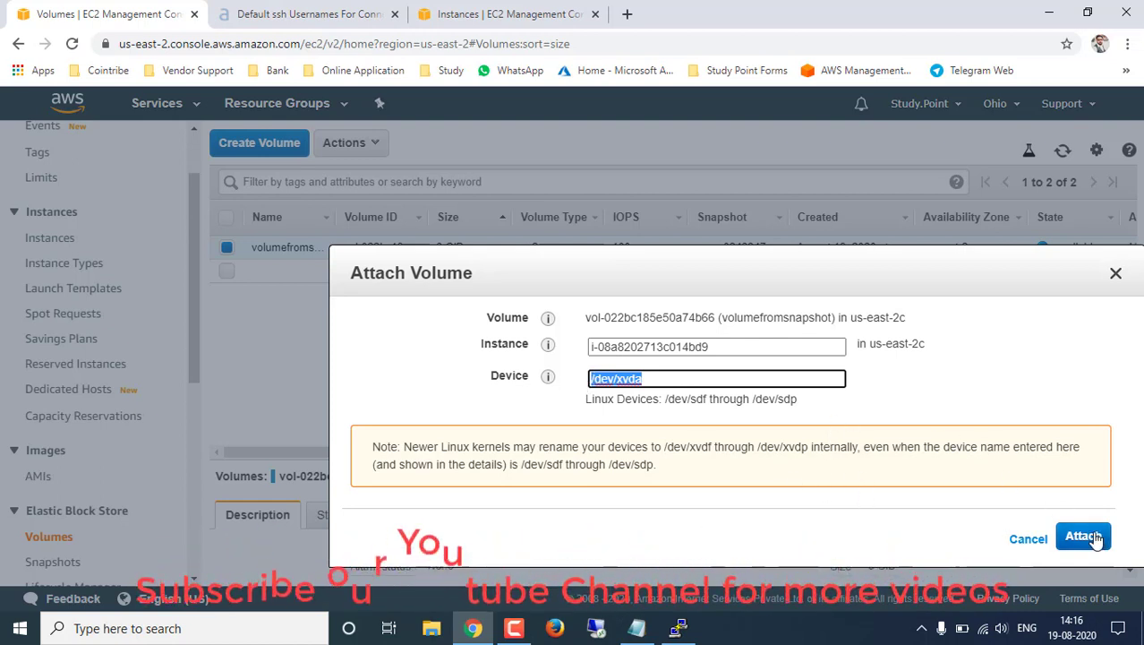
{"action": "key", "text": "Return"}
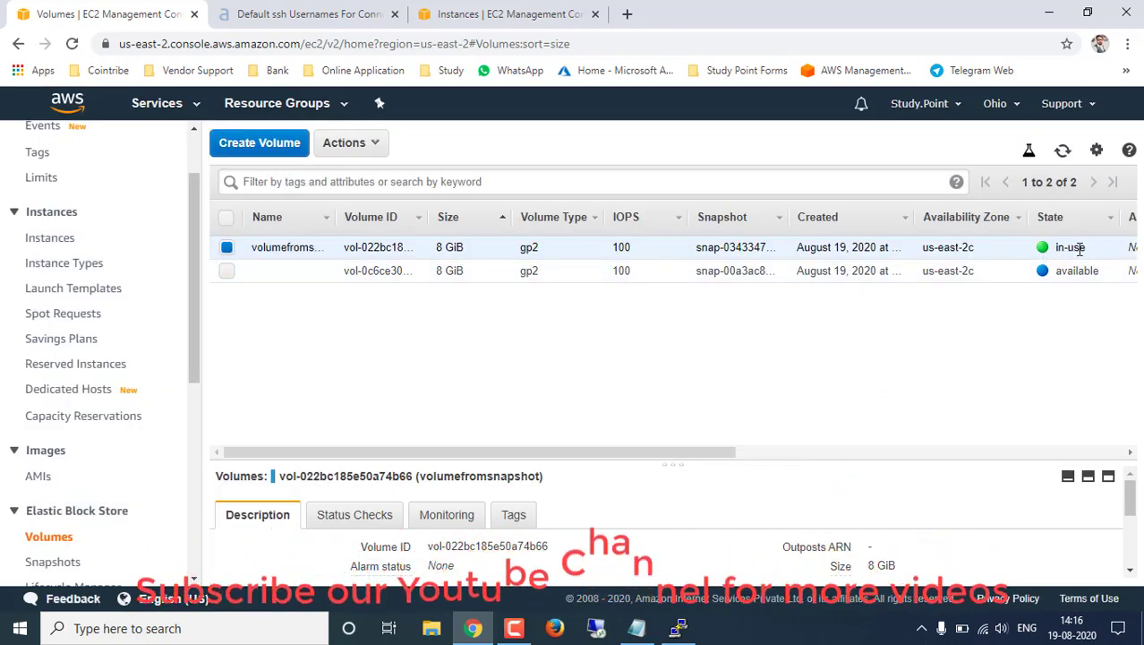
Check the volume states, and start the stopped us-east-2c instance from the instance list
{"action": "left_click_drag", "start_coordinate": [1073, 251], "coordinate": [1052, 274]}
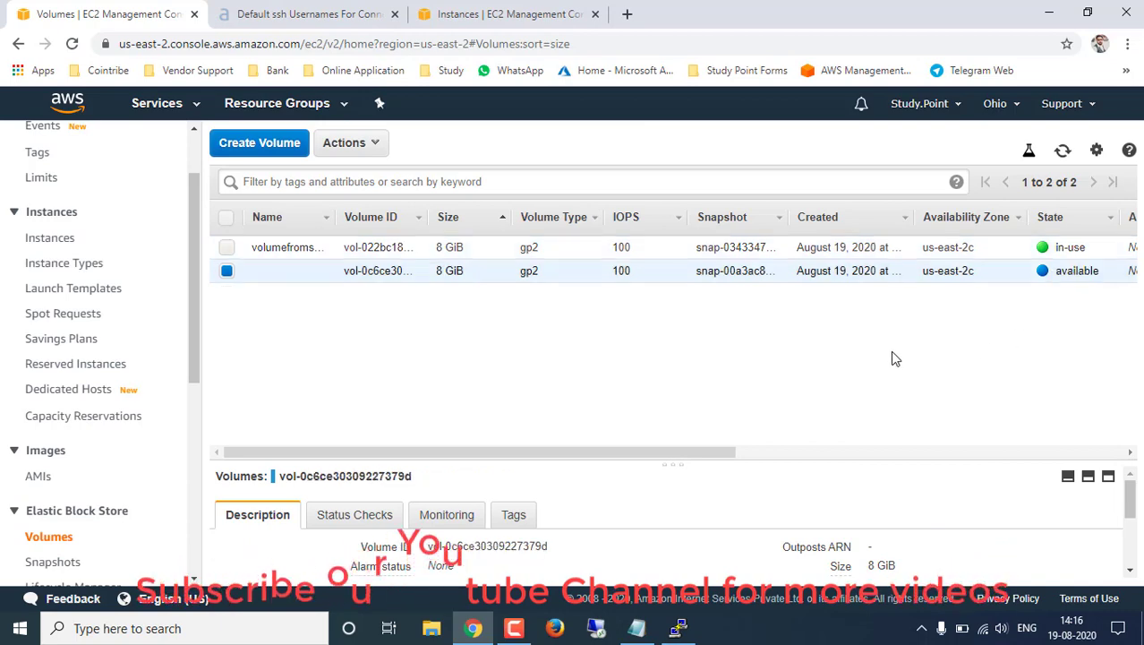
{"action": "scroll", "coordinate": [74, 461], "scroll_direction": "up", "scroll_amount": 2}
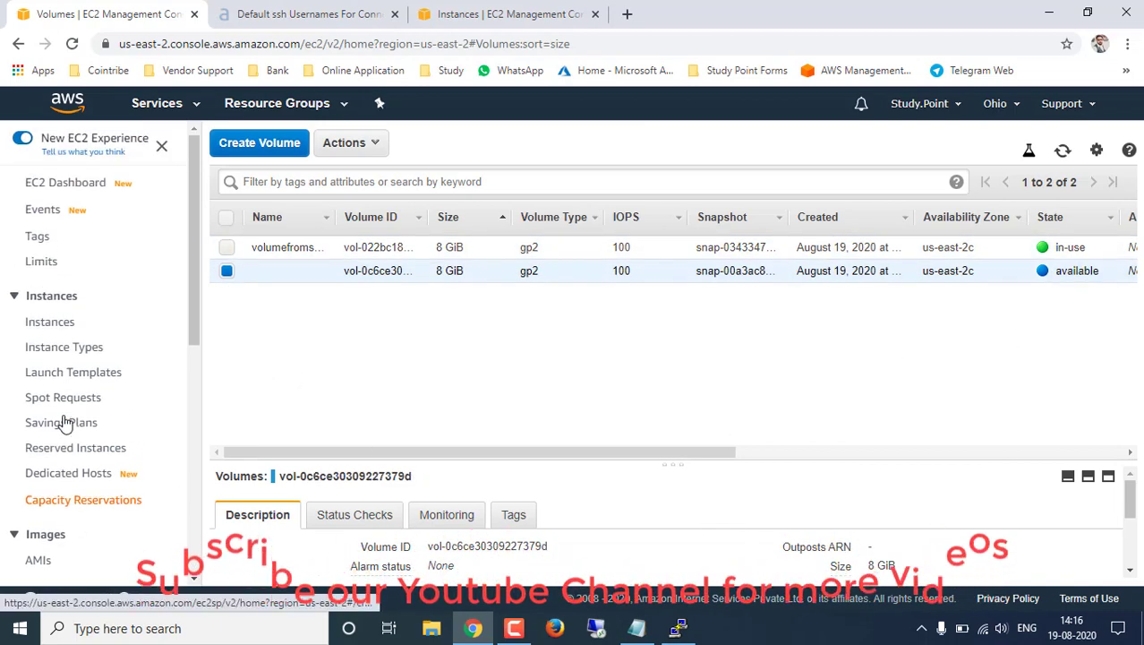
{"action": "left_click", "coordinate": [63, 324]}
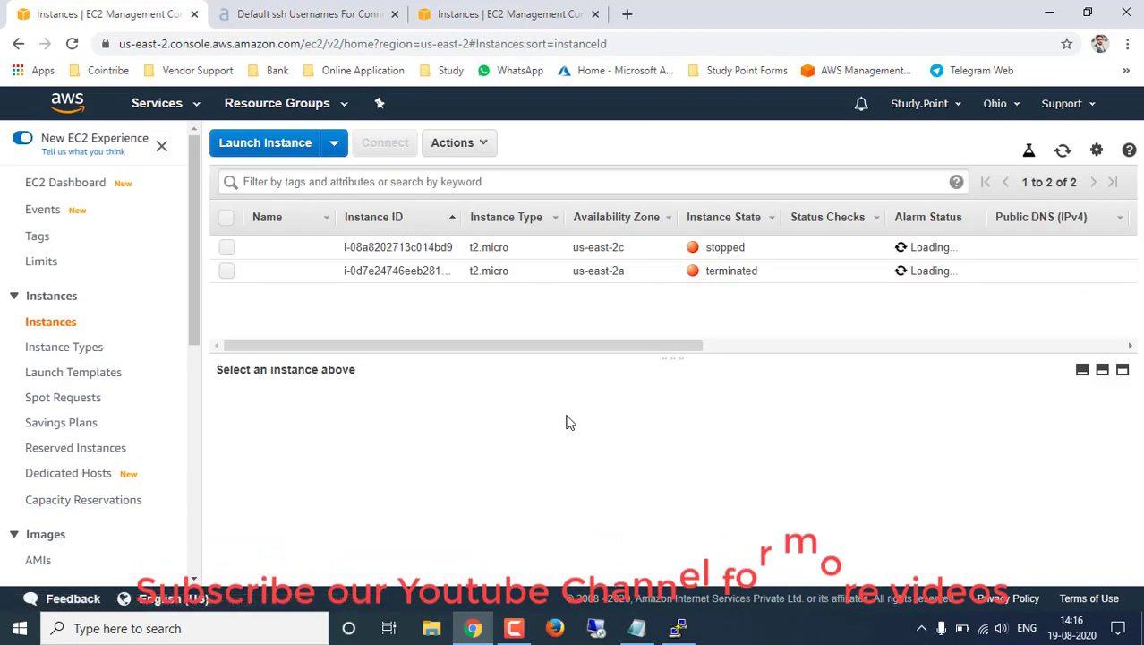
{"action": "left_click", "coordinate": [228, 248]}
{"action": "left_click", "coordinate": [485, 145]}
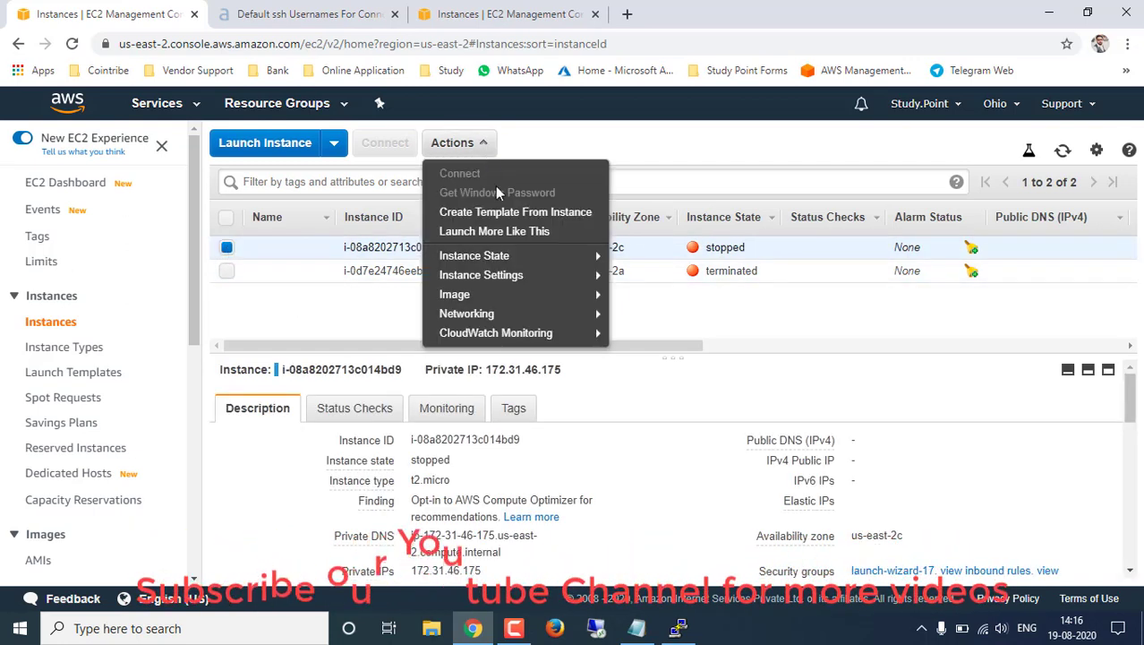
{"action": "mouse_move", "coordinate": [489, 259]}
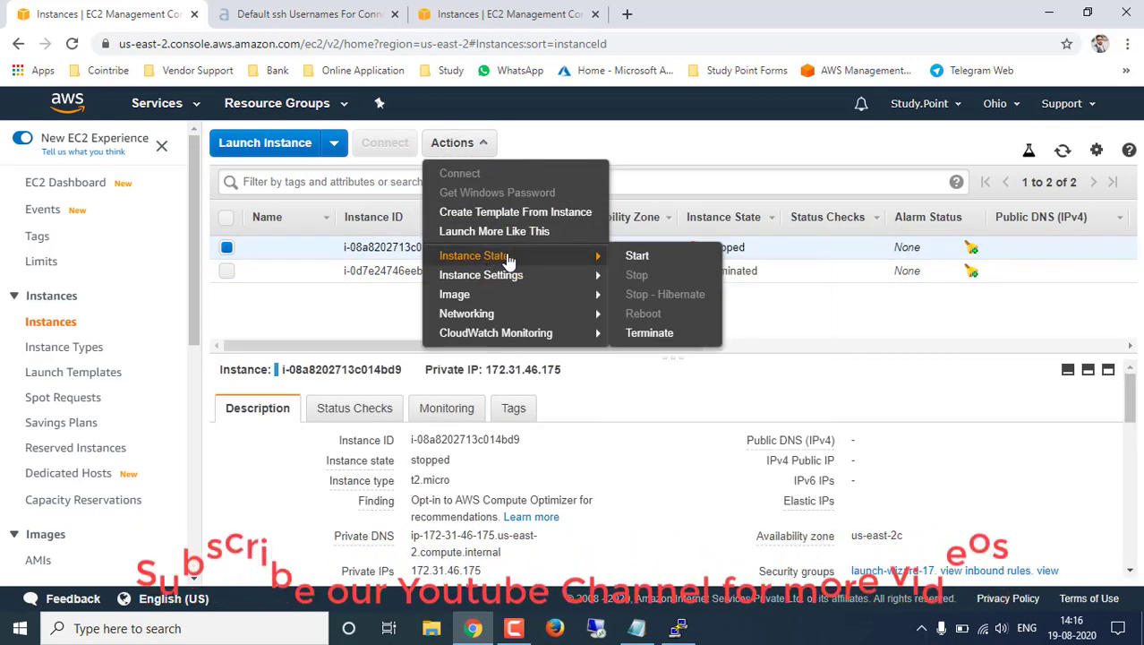
{"action": "left_click", "coordinate": [638, 256]}
{"action": "left_click", "coordinate": [785, 416]}
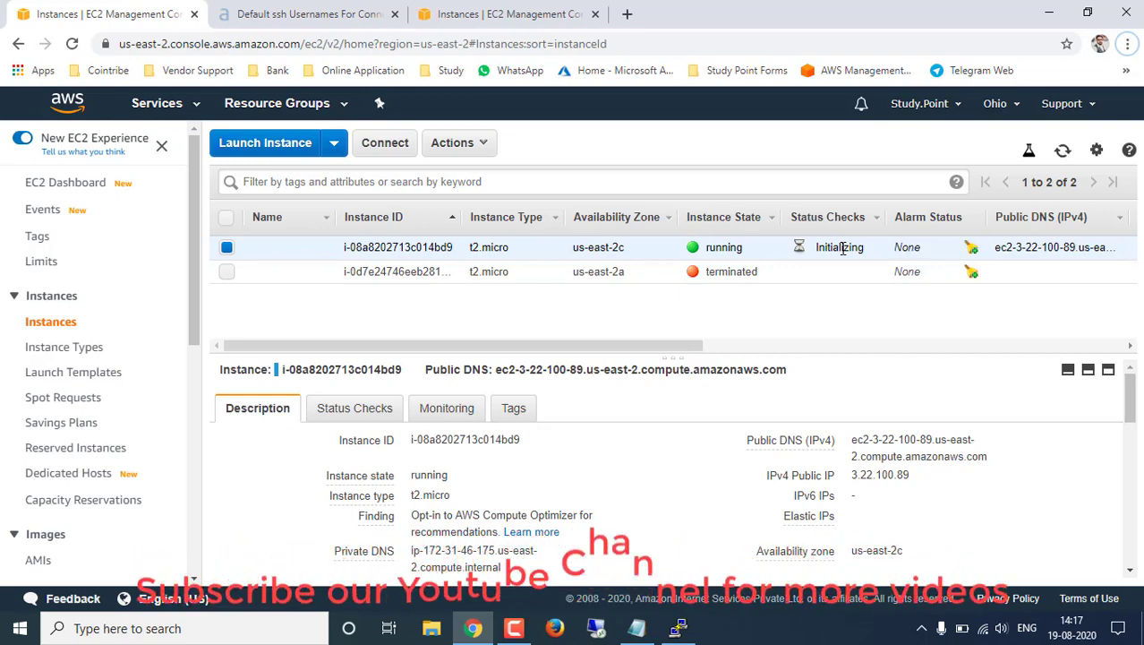
Refresh the instance list to check the startup status, and copy the running instance's IPv4 public IP
{"action": "left_click", "coordinate": [1063, 151]}
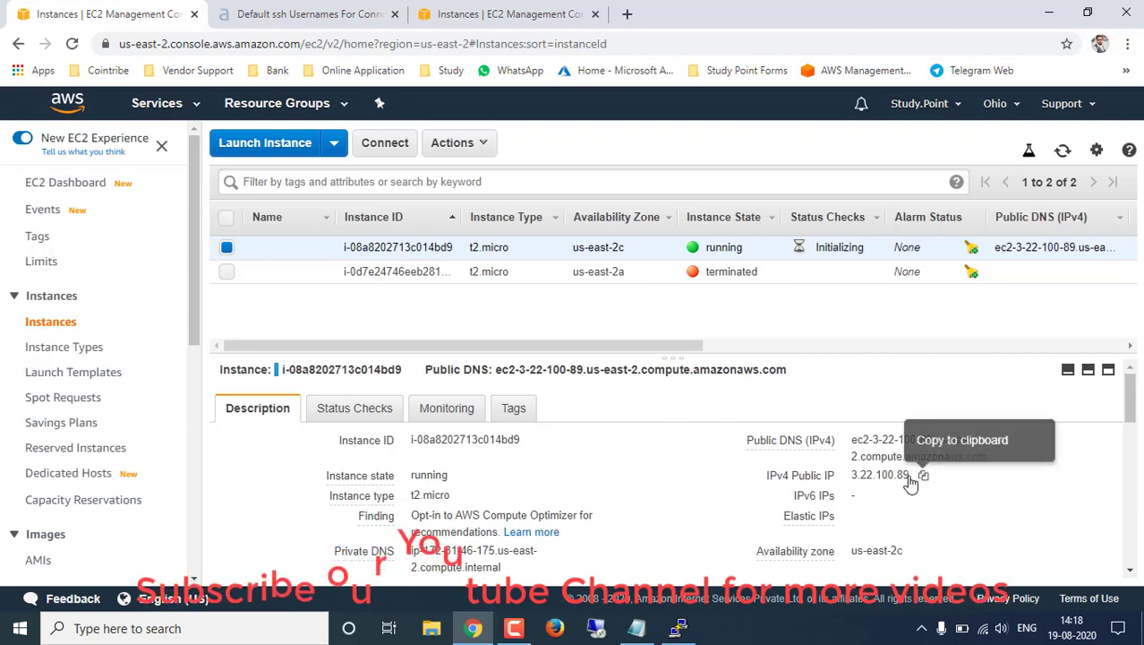
{"action": "left_click", "coordinate": [923, 477]}
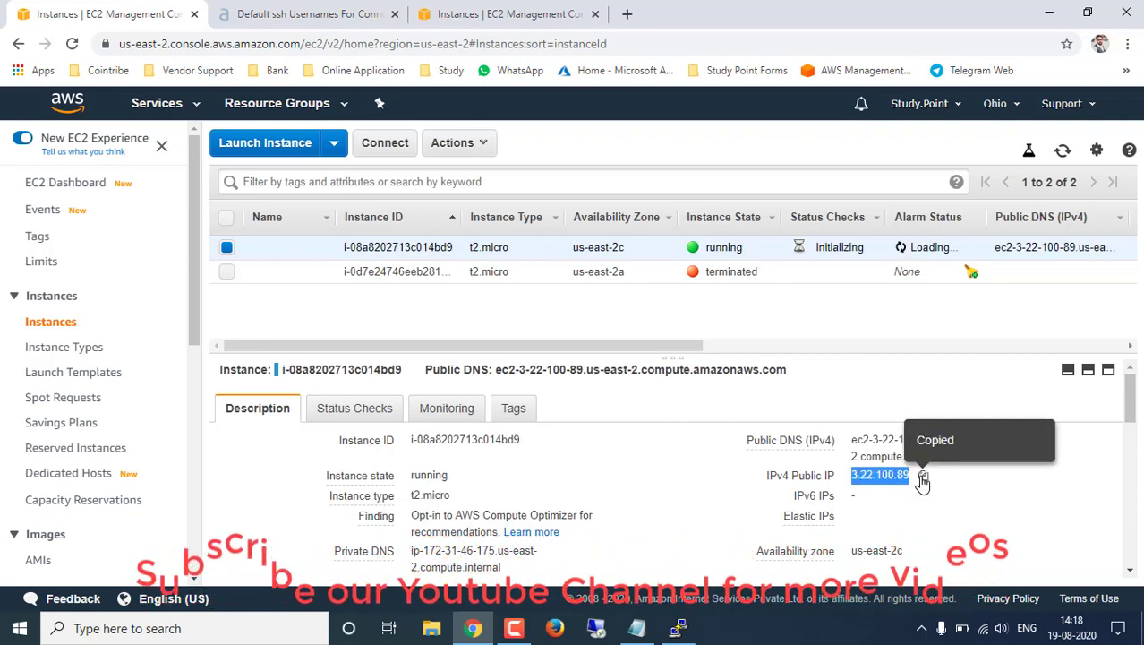
{"action": "left_click", "coordinate": [1063, 149]}
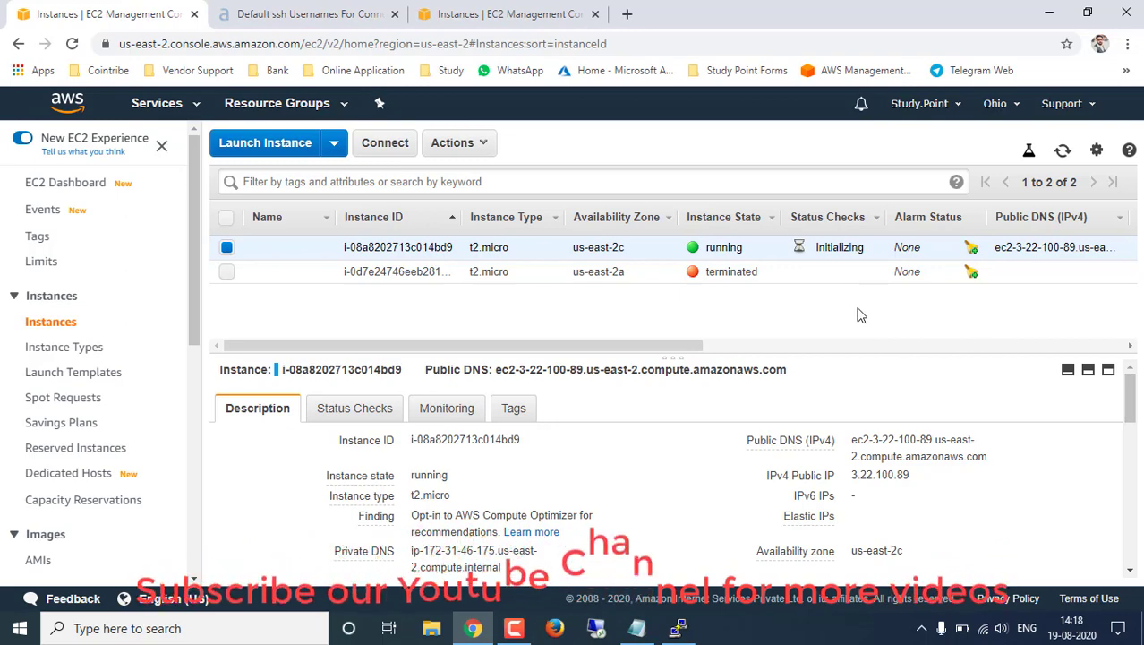
Load 3.22.100.89 in a new browser tab, and compare it with the instance status in the other console tab
{"action": "left_click", "coordinate": [309, 15]}
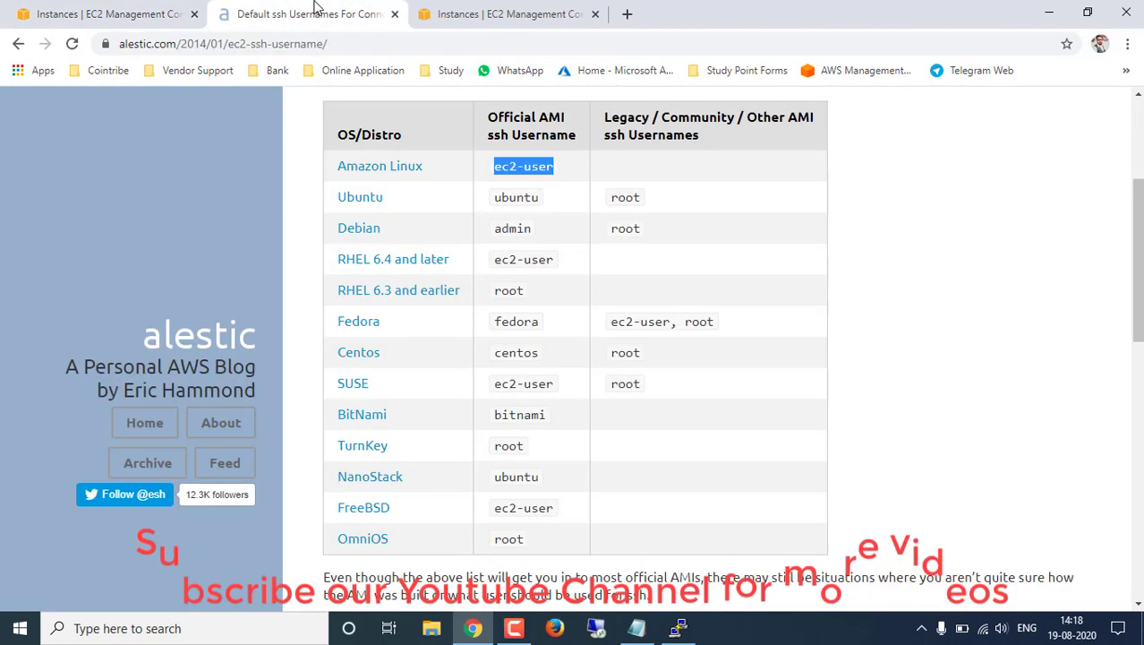
{"action": "left_click", "coordinate": [627, 14]}
{"action": "left_click", "coordinate": [622, 42]}
{"action": "key", "text": "ctrl+v"}
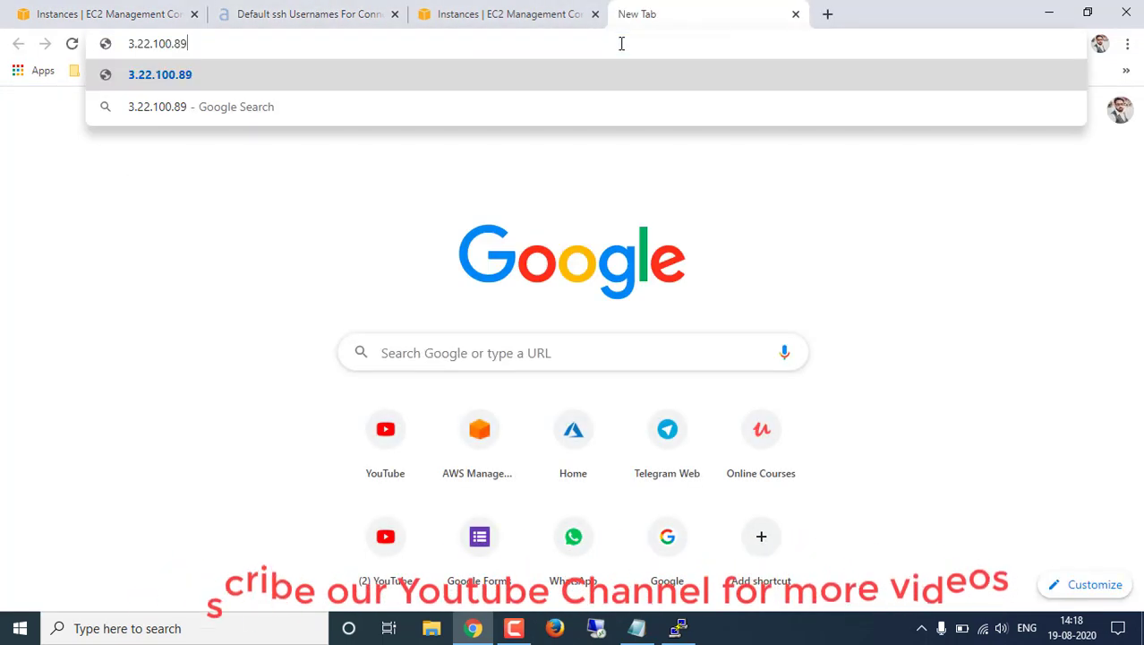
{"action": "key", "text": "Return"}
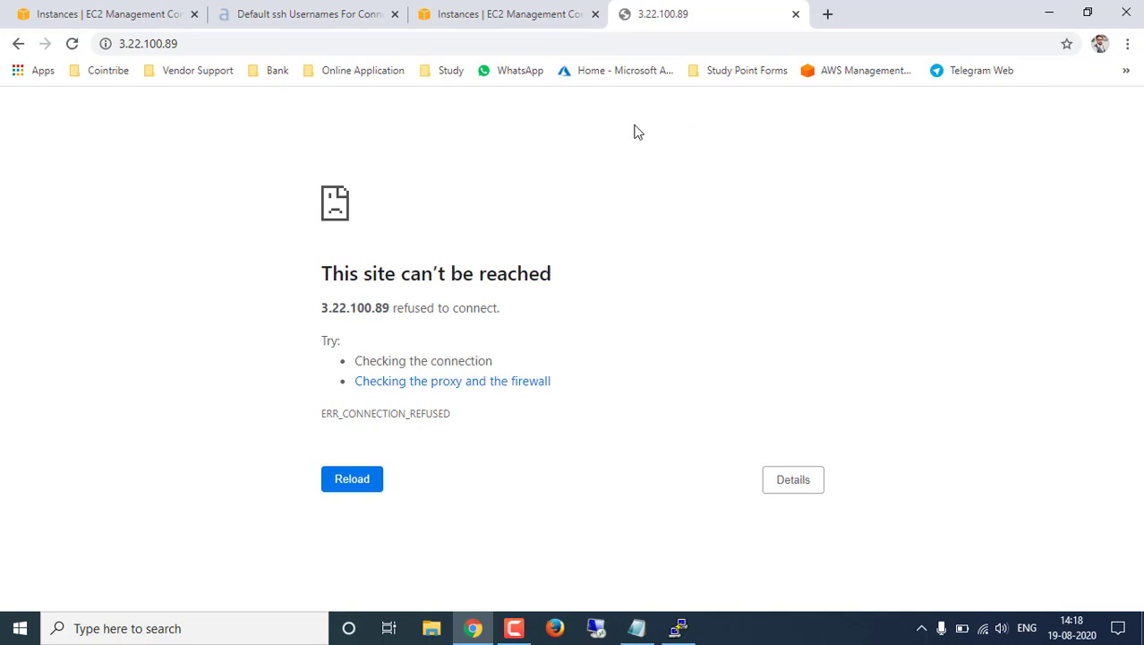
{"action": "left_click", "coordinate": [506, 13]}
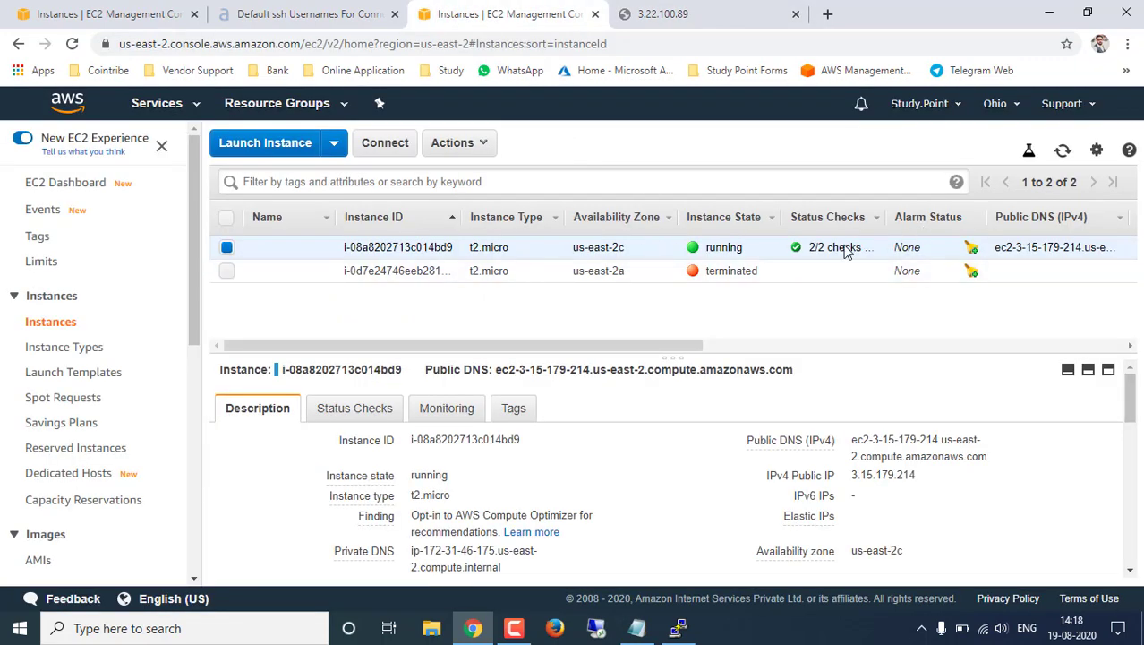
{"action": "left_click", "coordinate": [663, 14]}
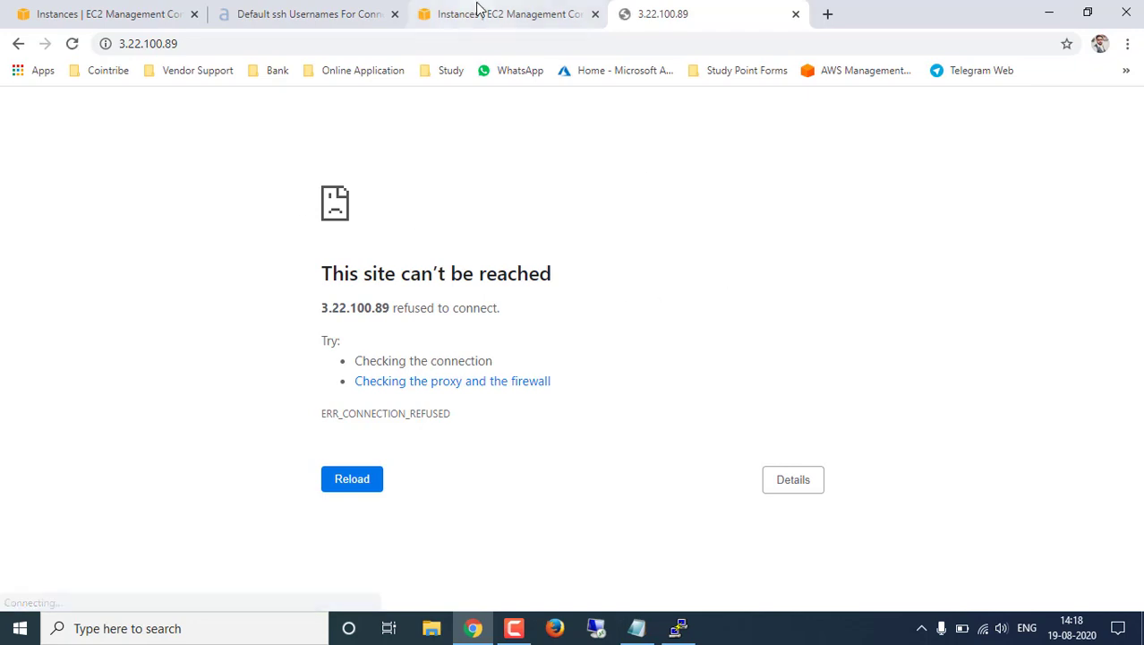
Switch to PuTTY, dismiss the connection error, and set up a new session with host 3.22.100.89
{"action": "left_click", "coordinate": [680, 625]}
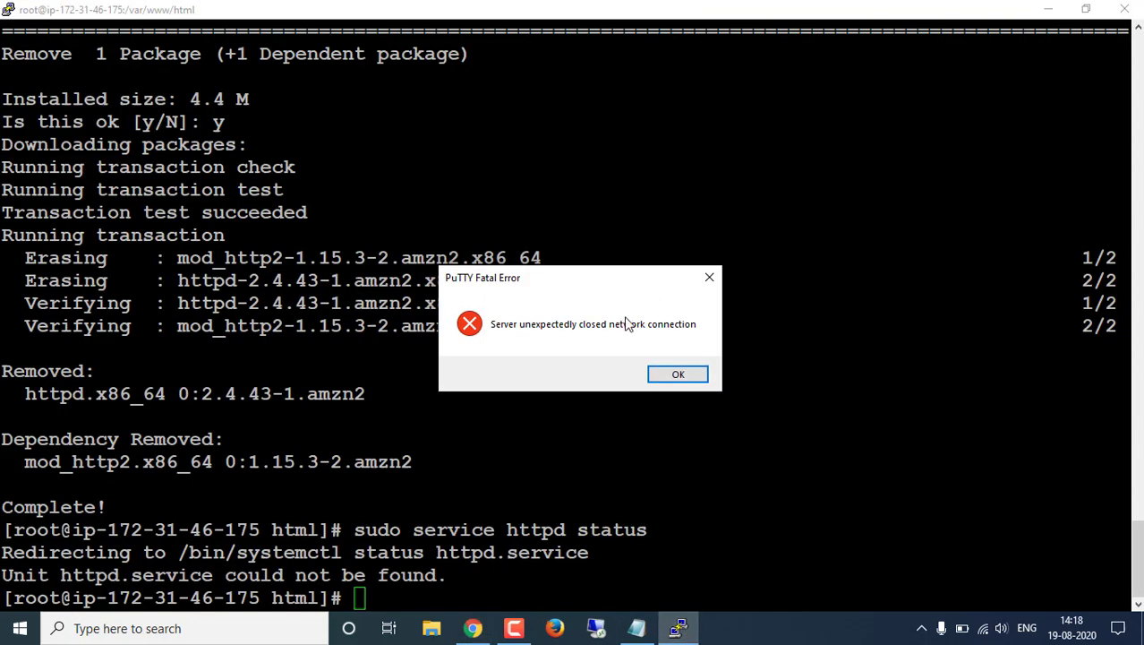
{"action": "left_click", "coordinate": [690, 379]}
{"action": "left_click", "coordinate": [1088, 11]}
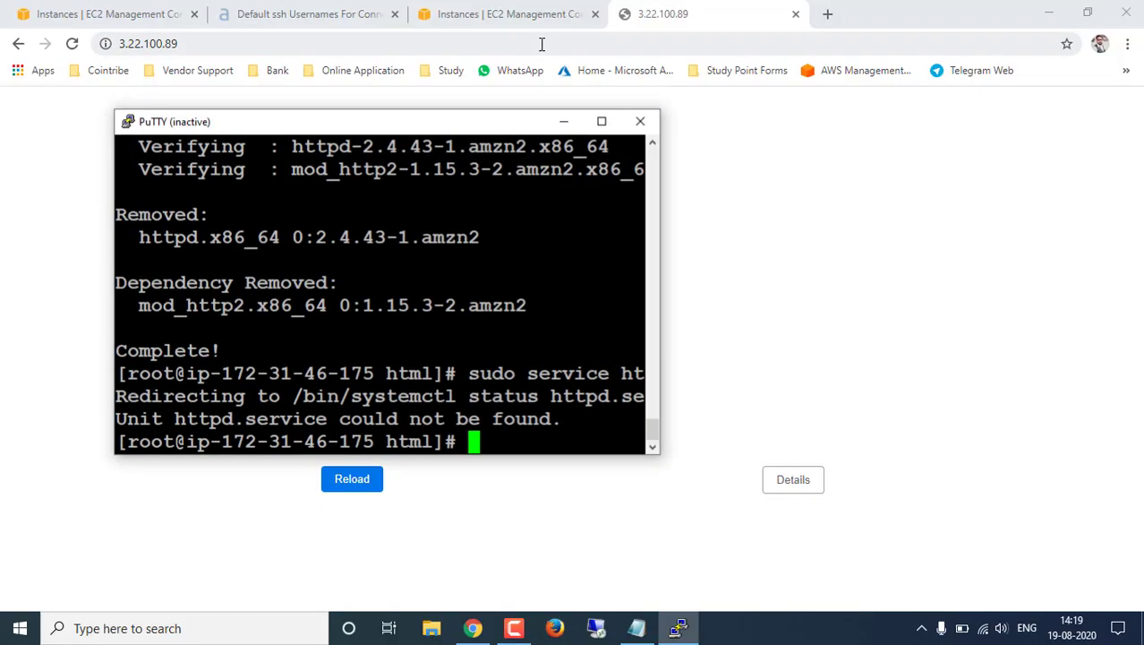
{"action": "right_click", "coordinate": [485, 123]}
{"action": "left_click", "coordinate": [547, 280]}
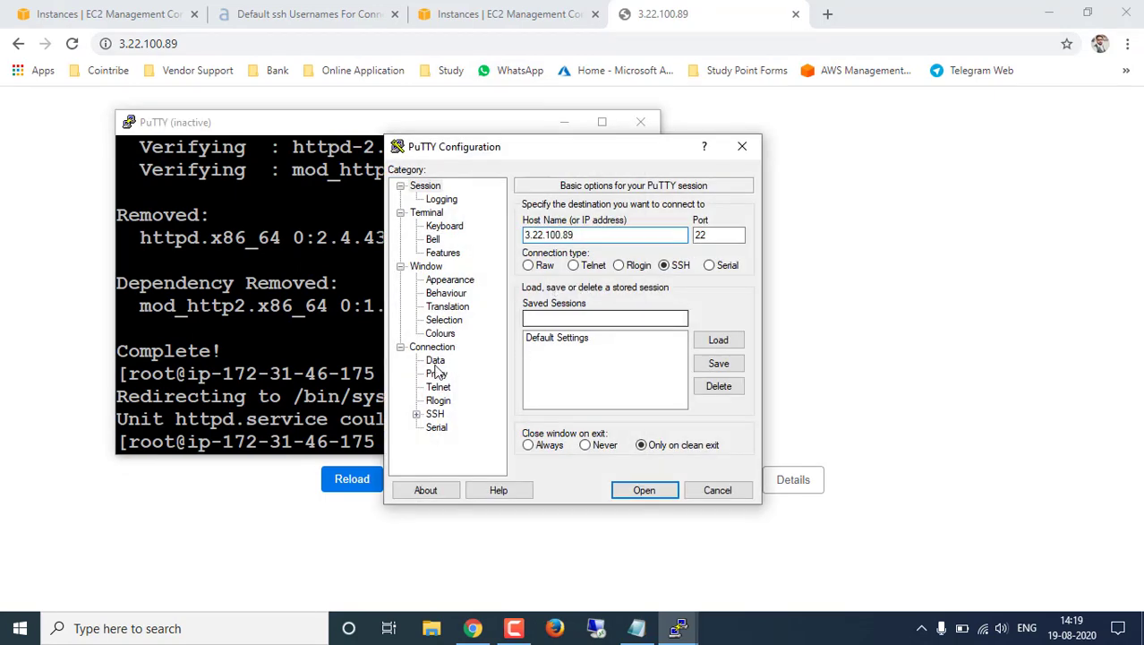
Select the ec2snapshot private key from Downloads for SSH authentication, and open the session to 3.22.100.89
{"action": "left_click", "coordinate": [416, 415]}
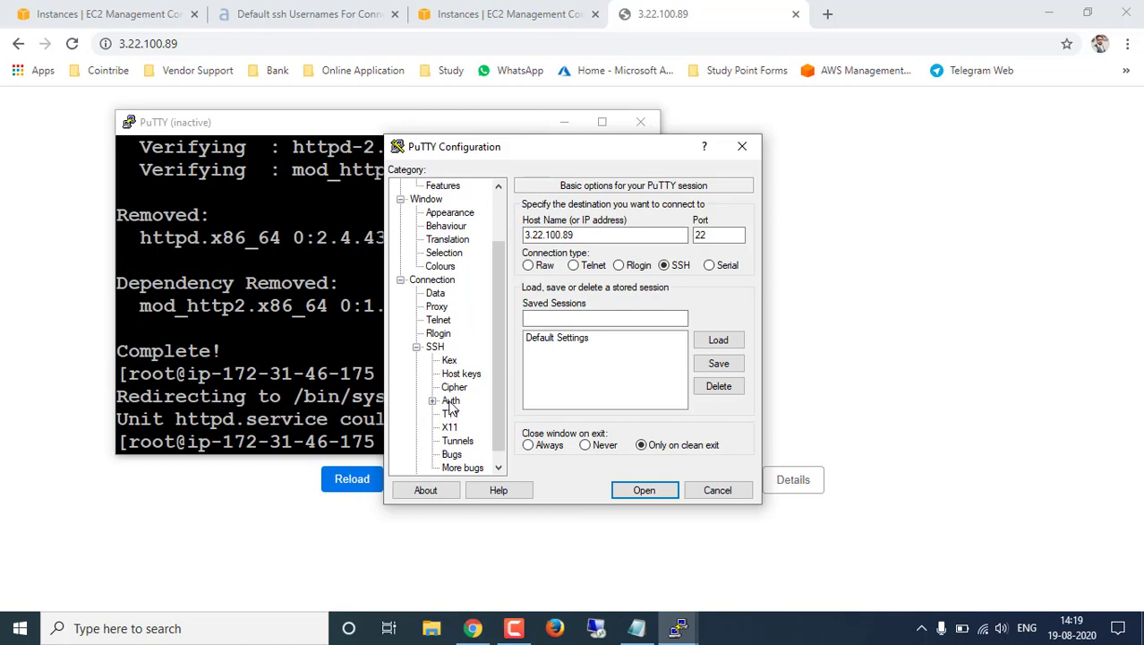
{"action": "left_click", "coordinate": [451, 402]}
{"action": "left_click", "coordinate": [704, 376]}
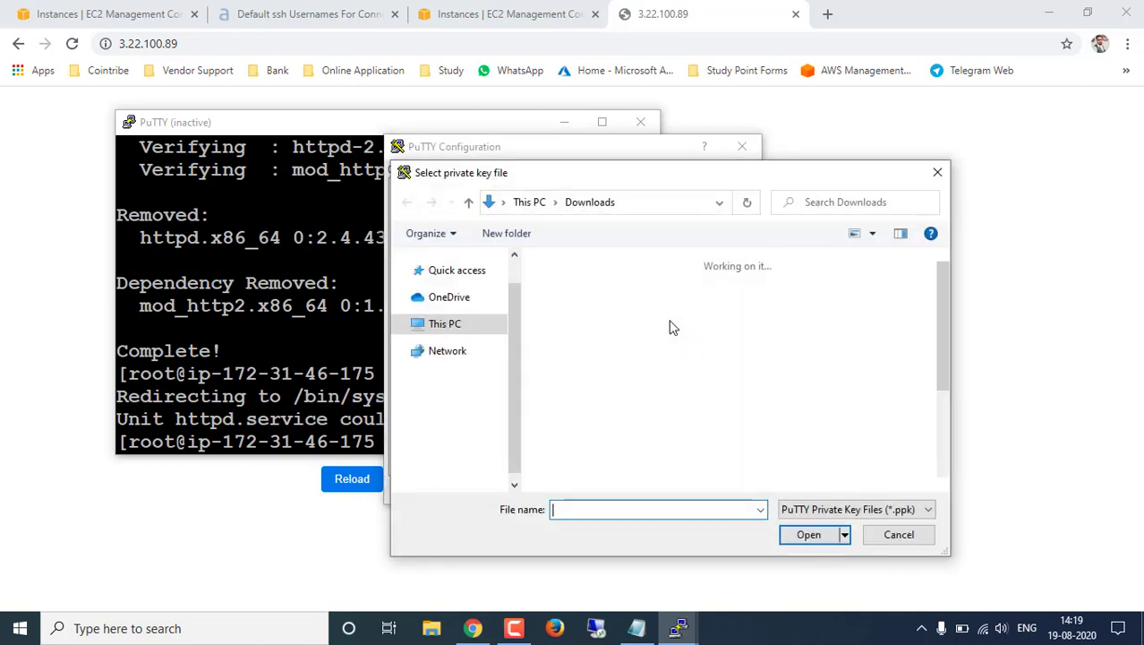
{"action": "left_click", "coordinate": [570, 317]}
{"action": "double_click", "coordinate": [570, 317]}
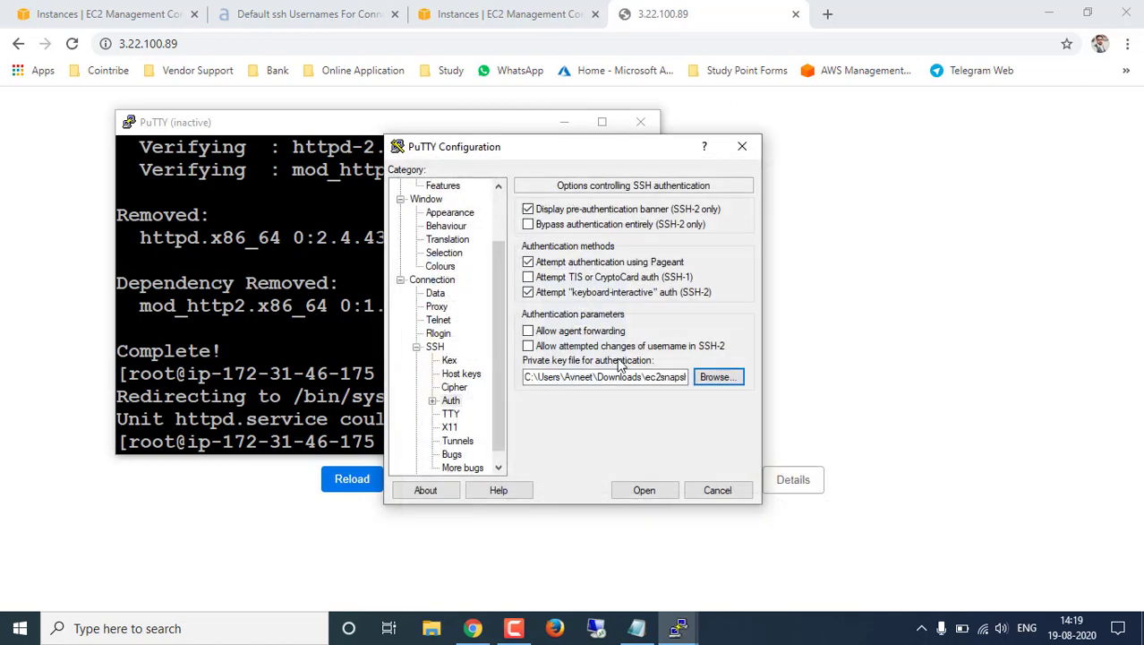
{"action": "left_click", "coordinate": [643, 490]}
Close the inactive PuTTY terminal, and accept the new server's host key to continue connecting
{"action": "left_click", "coordinate": [531, 127]}
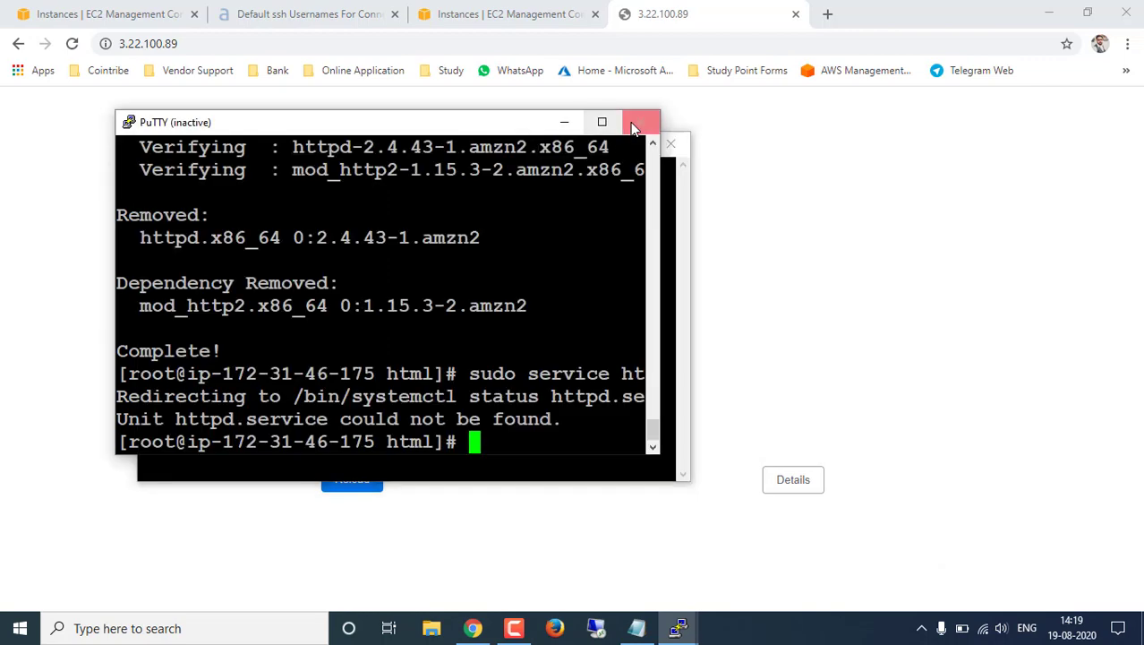
{"action": "left_click", "coordinate": [640, 122]}
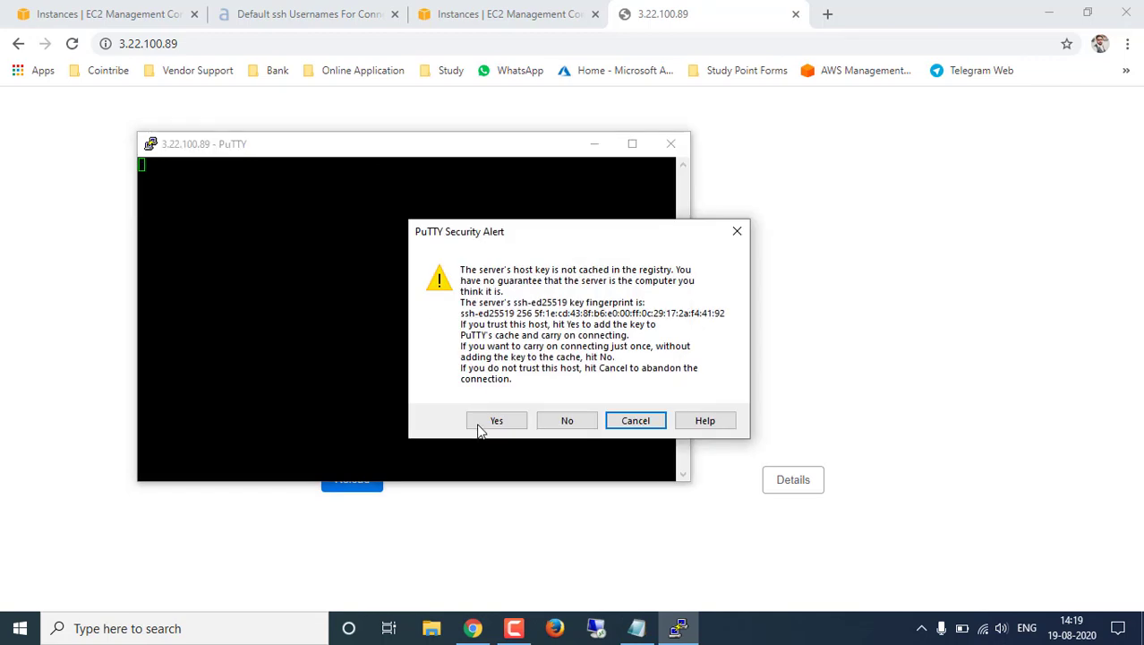
{"action": "left_click", "coordinate": [497, 421]}
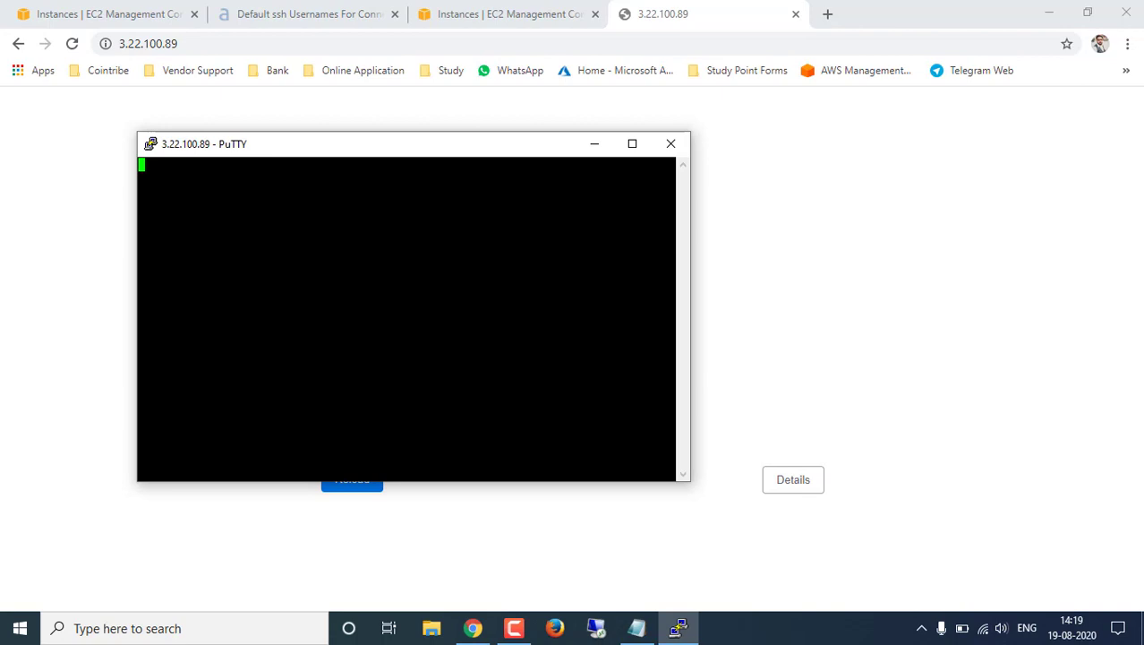
Maximize the new terminal window, and set its font to Courier New, bold, 20-point
{"action": "left_click", "coordinate": [641, 147]}
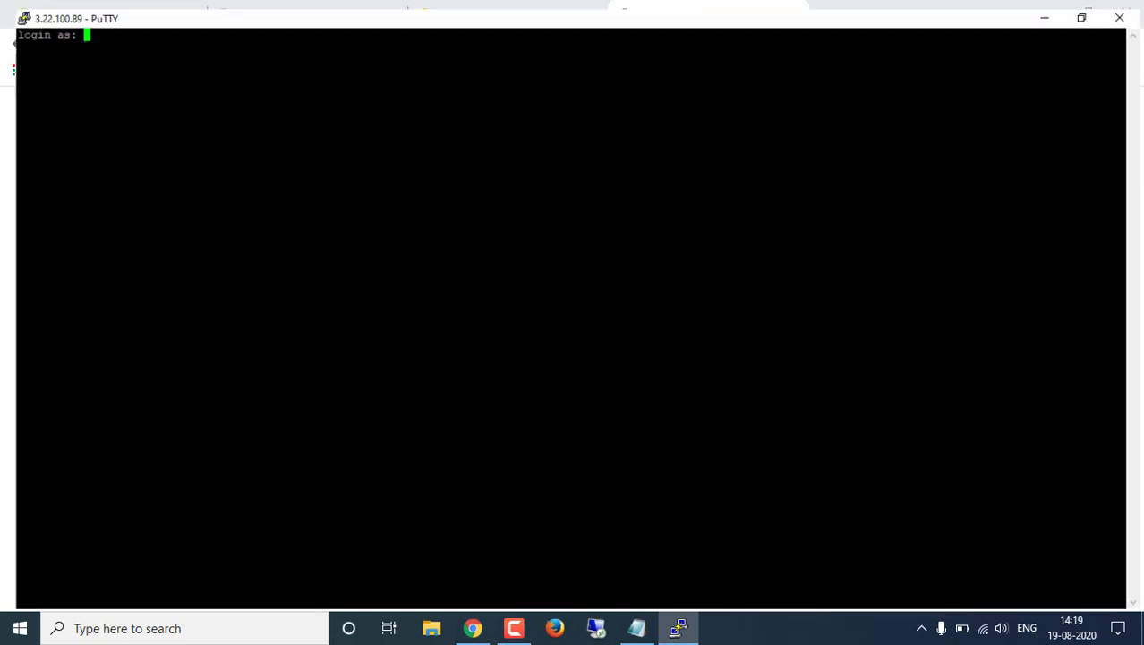
{"action": "left_click", "coordinate": [9, 10]}
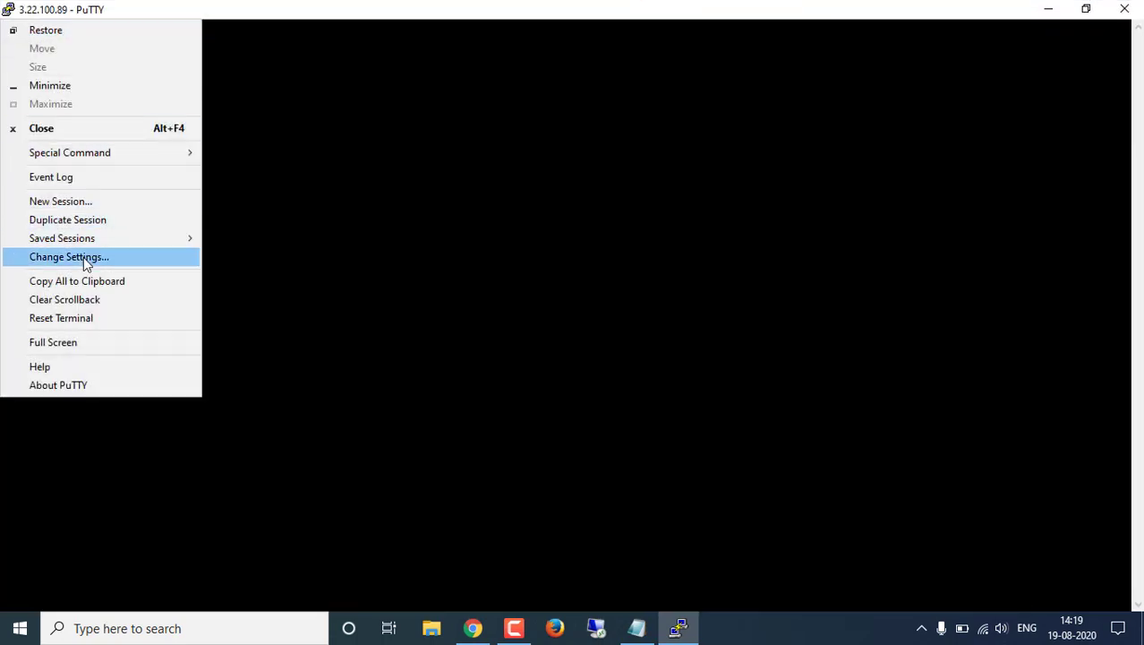
{"action": "left_click", "coordinate": [84, 257]}
{"action": "left_click", "coordinate": [453, 280]}
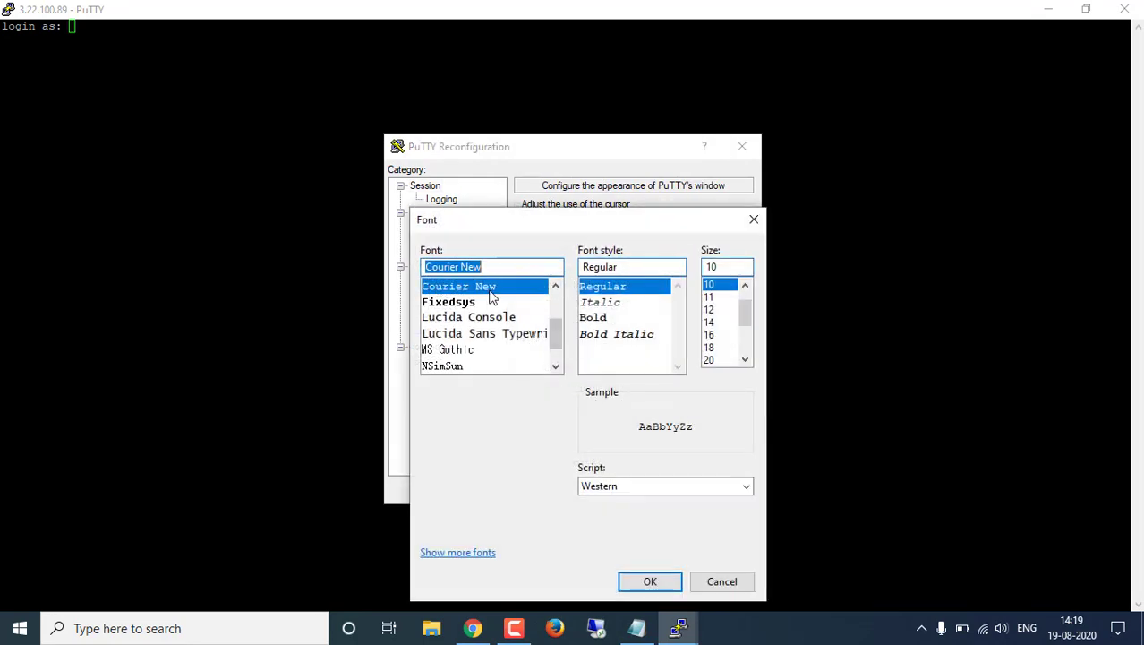
{"action": "left_click", "coordinate": [593, 317]}
{"action": "left_click", "coordinate": [709, 334]}
{"action": "left_click", "coordinate": [711, 349]}
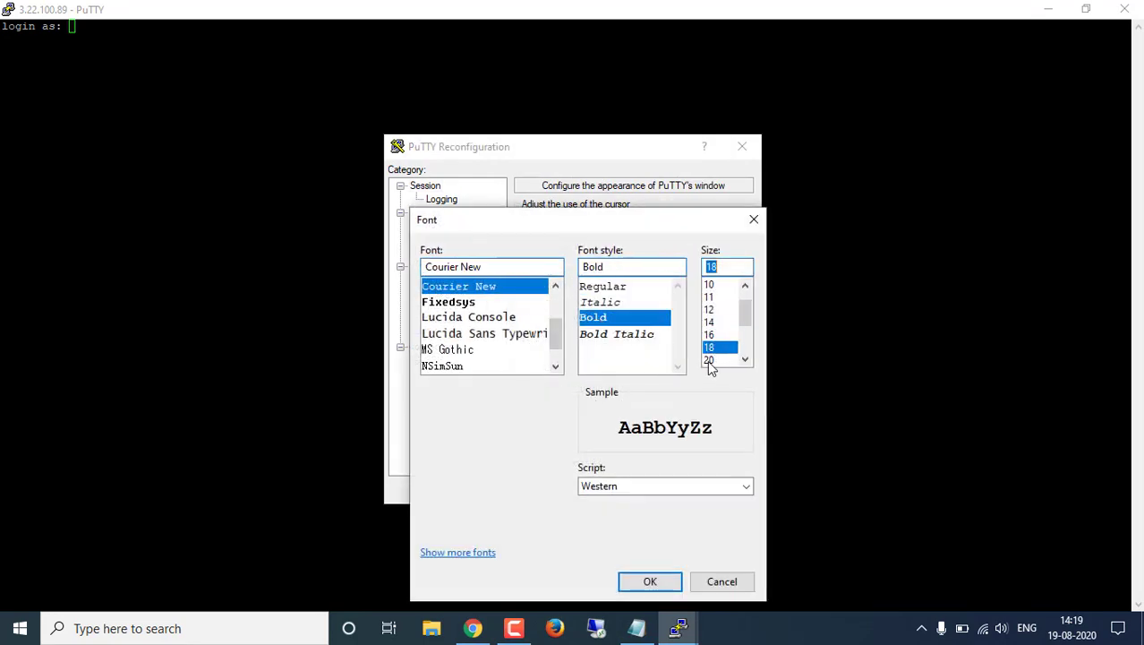
{"action": "left_click", "coordinate": [709, 359]}
{"action": "left_click", "coordinate": [650, 581]}
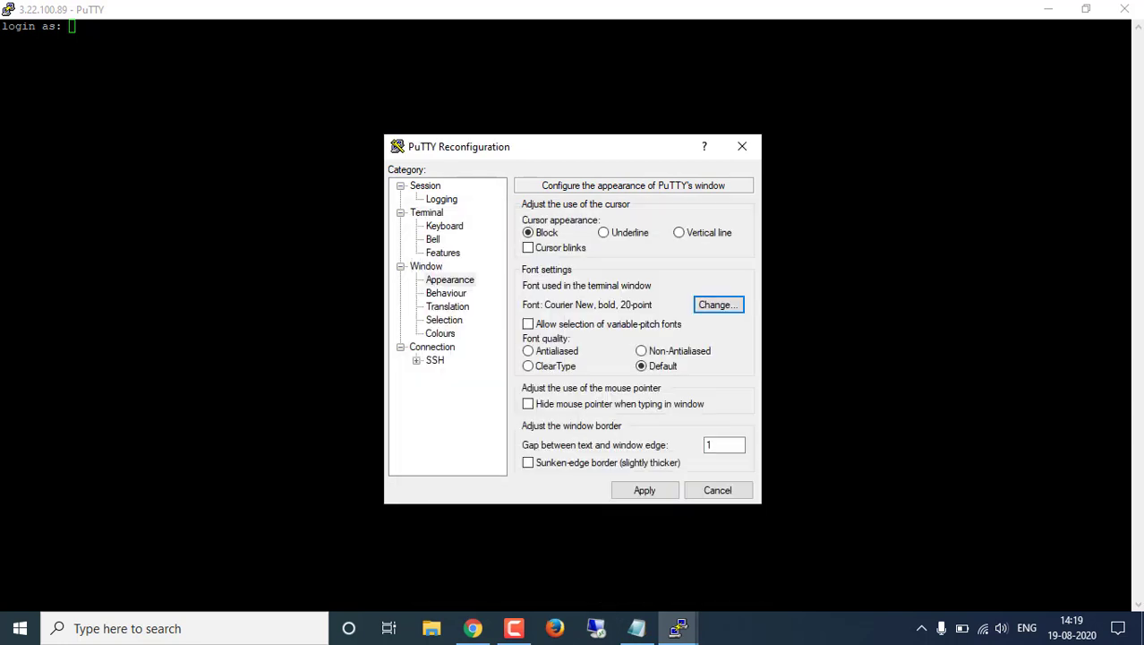
{"action": "left_click", "coordinate": [646, 492]}
Log in to the instance as ec2-user
{"action": "type", "text": "e"}
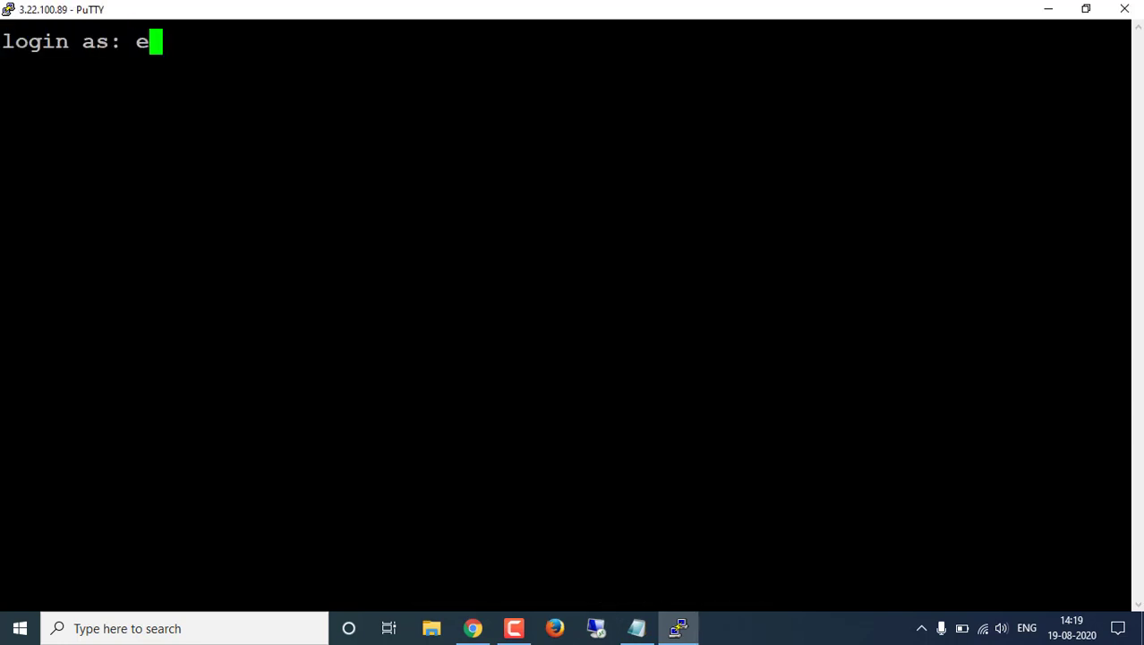
{"action": "type", "text": "c2-user"}
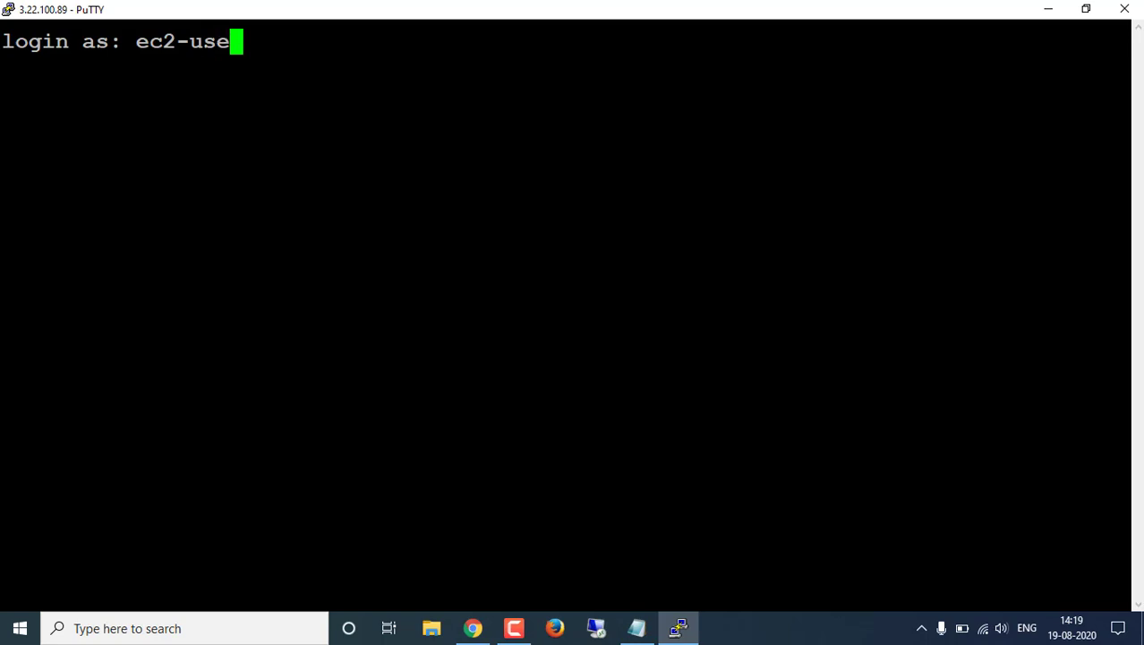
{"action": "key", "text": "Return"}
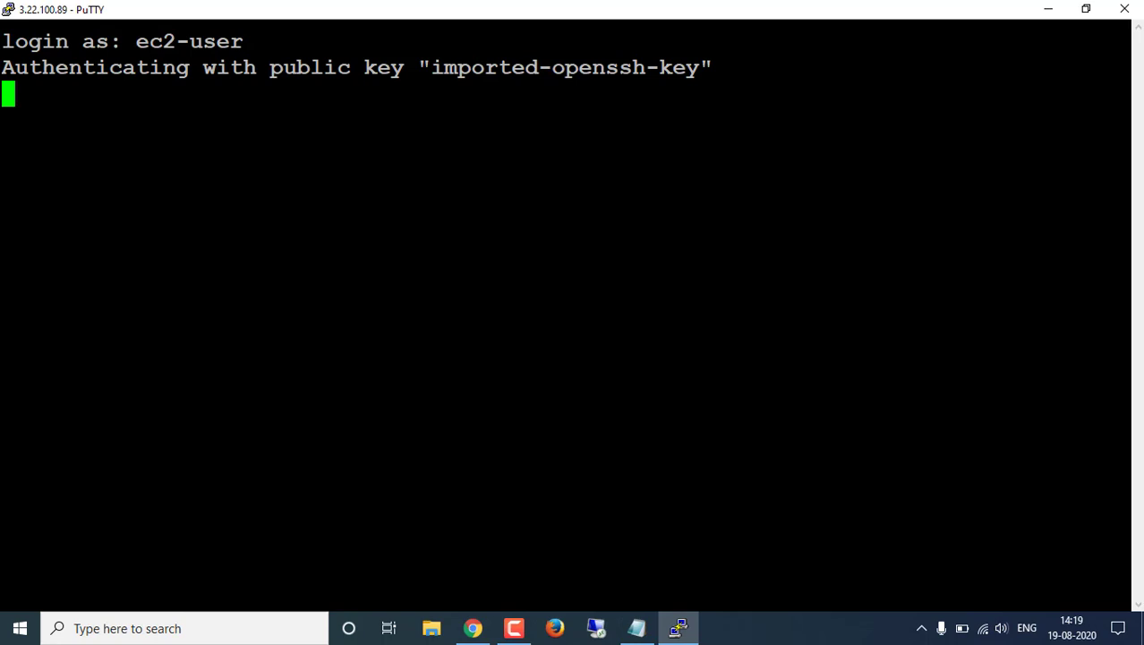
Switch to Chrome, reload the 3.22.100.89 page, and review the us-east-2c instance's status and details in the EC2 console
{"action": "left_click", "coordinate": [473, 627]}
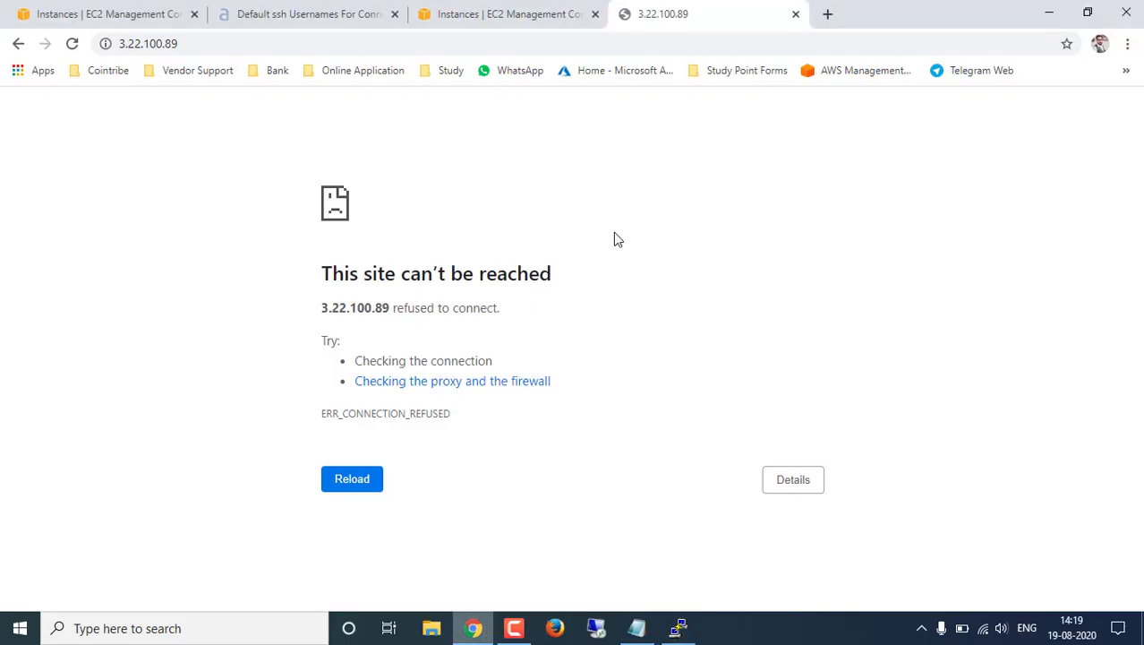
{"action": "left_click", "coordinate": [72, 44]}
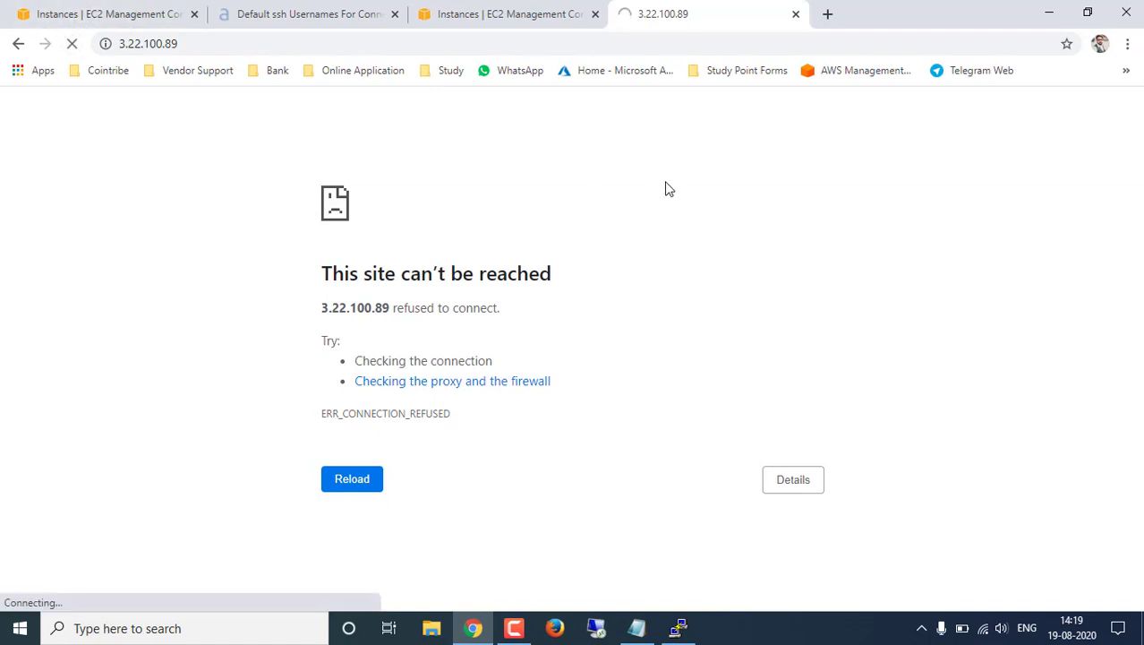
{"action": "left_click", "coordinate": [107, 13]}
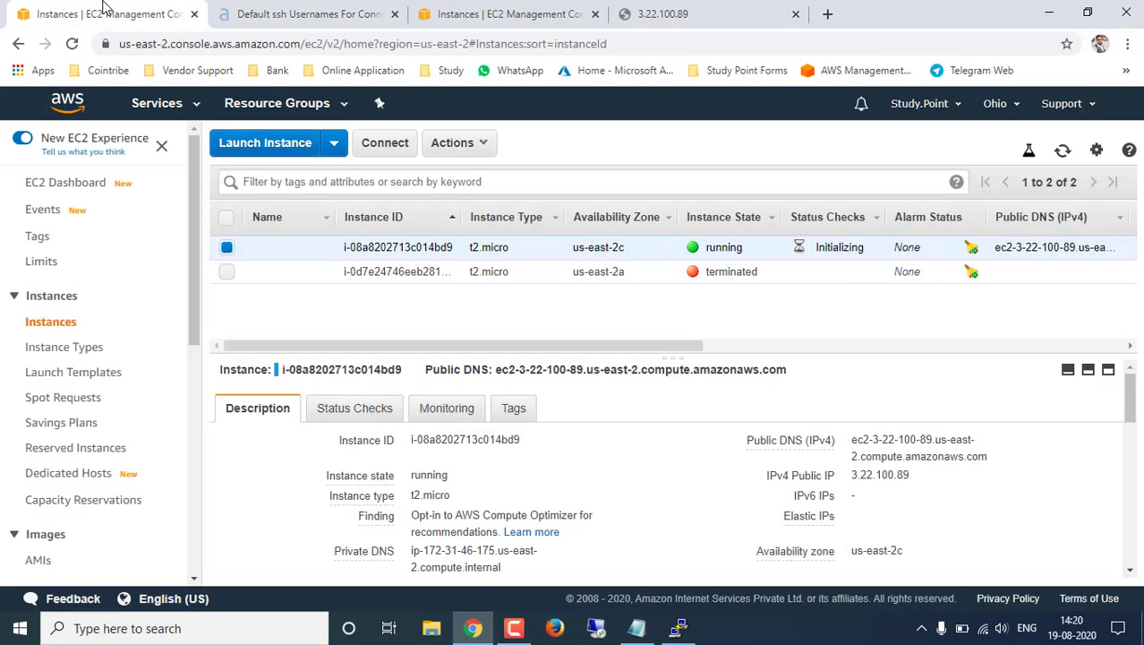
{"action": "scroll", "coordinate": [689, 385], "scroll_direction": "down", "scroll_amount": 3}
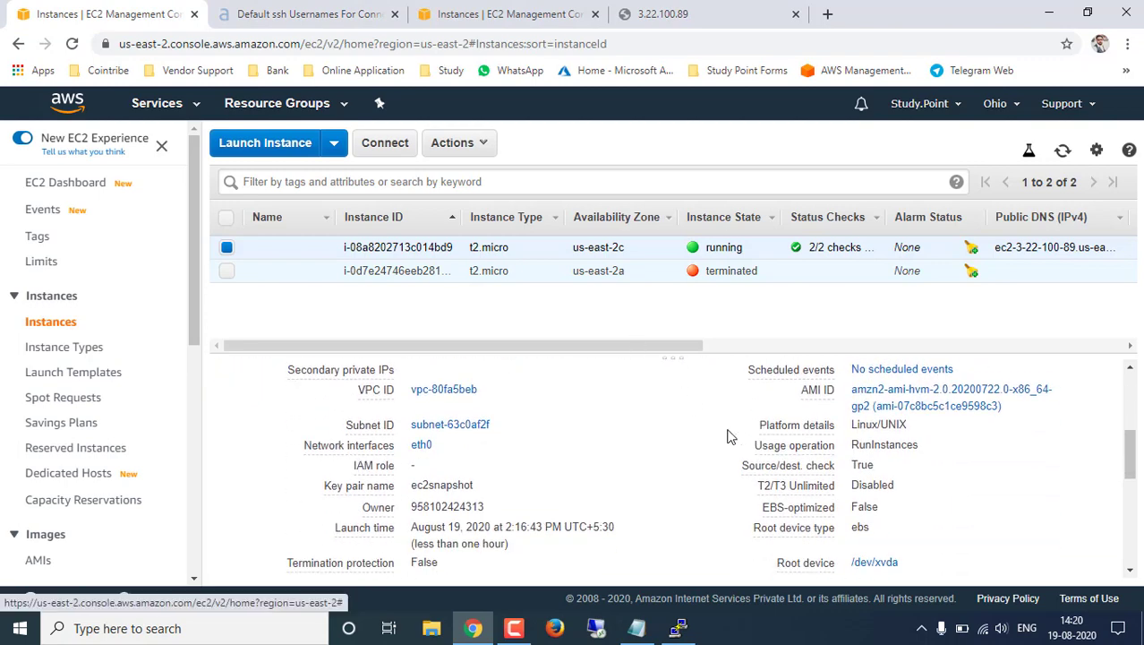
{"action": "scroll", "coordinate": [721, 420], "scroll_direction": "up", "scroll_amount": 2}
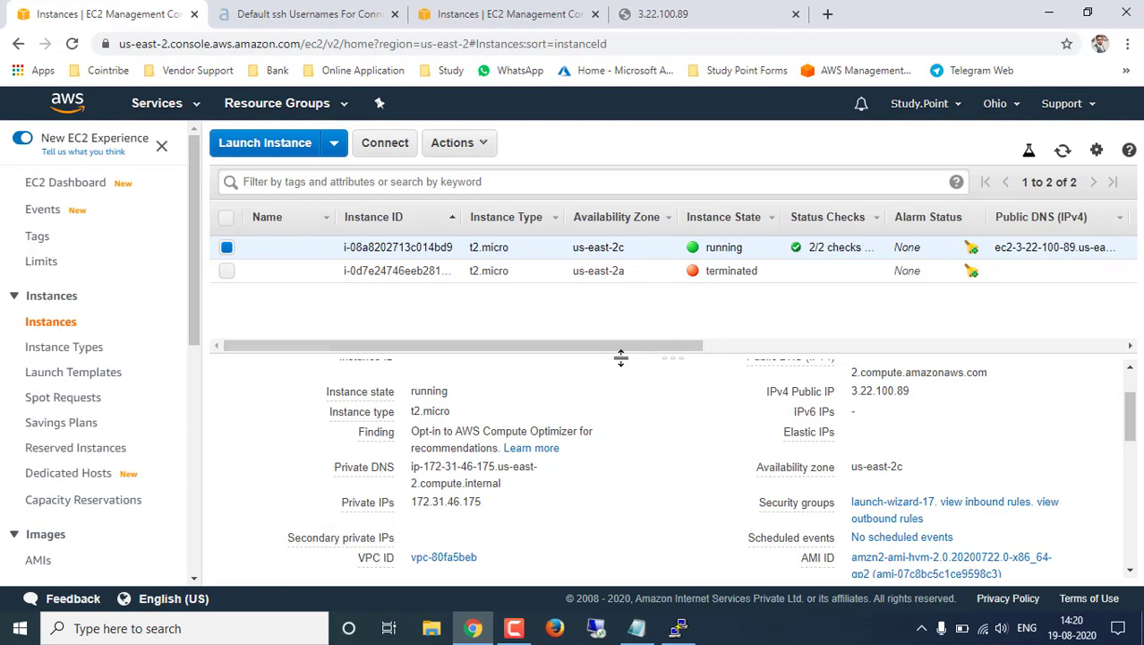
Open the instance's launch-wizard-17 security group, and examine its inbound and outbound rules
{"action": "left_click", "coordinate": [883, 504]}
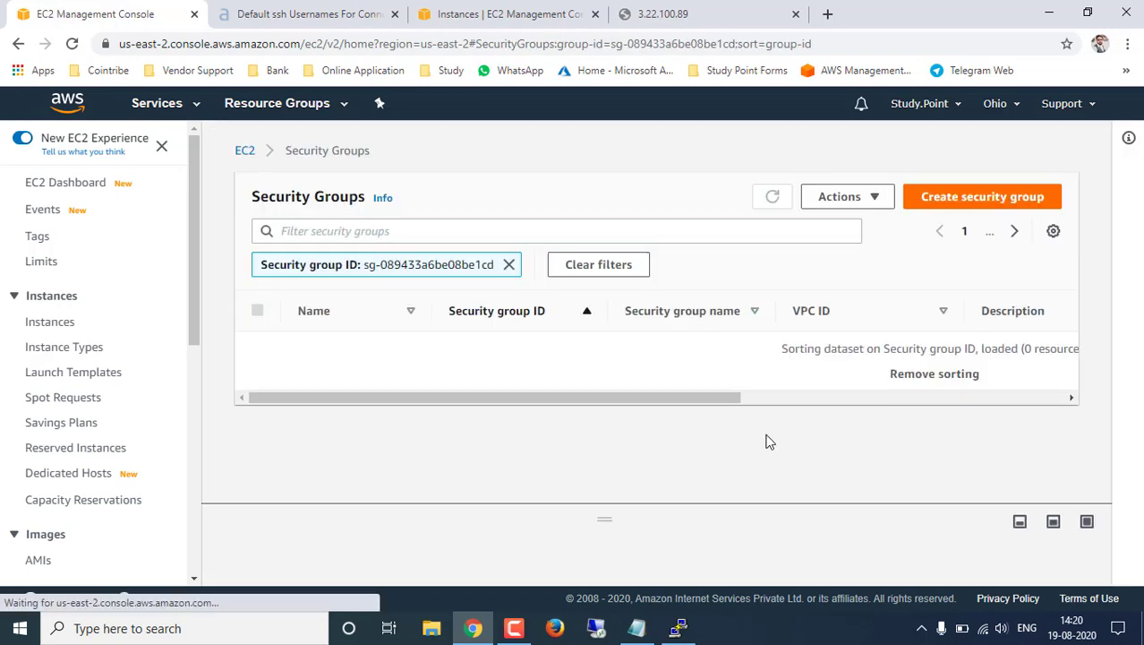
{"action": "left_click", "coordinate": [521, 351]}
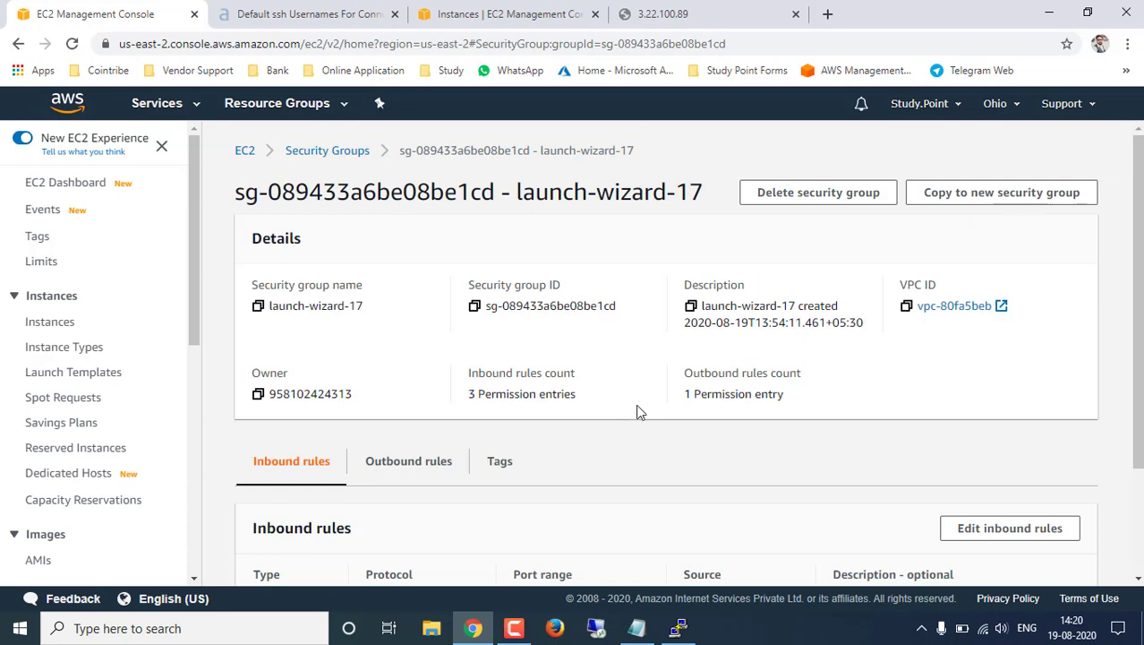
{"action": "left_click", "coordinate": [668, 14]}
{"action": "left_click", "coordinate": [497, 14]}
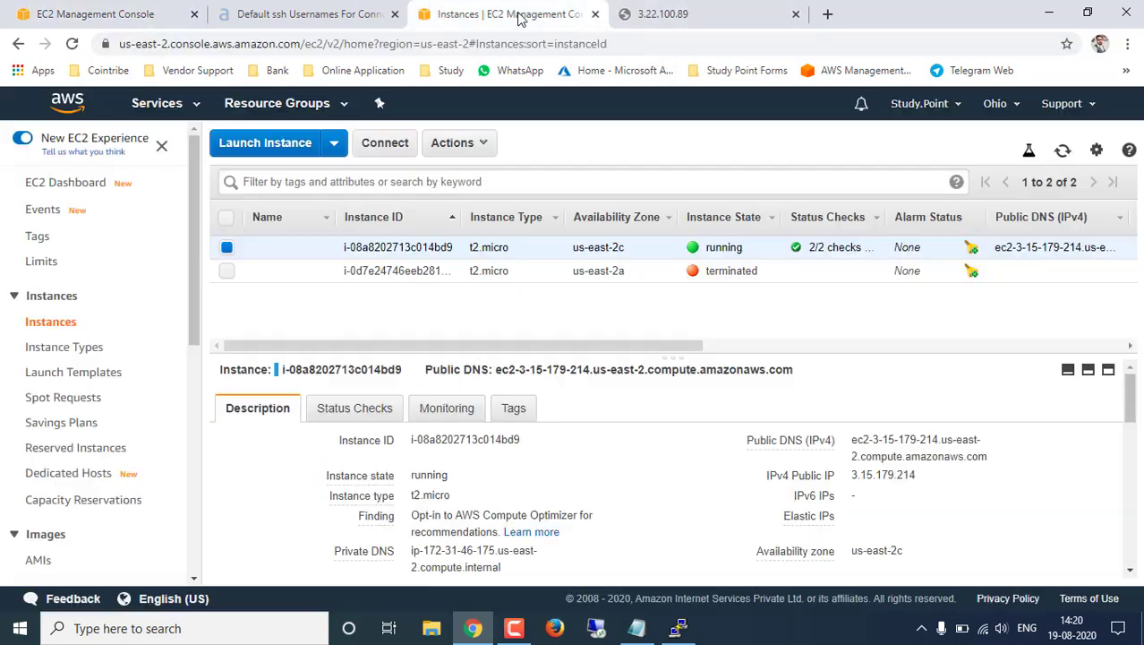
{"action": "left_click", "coordinate": [287, 11]}
{"action": "left_click", "coordinate": [178, 9]}
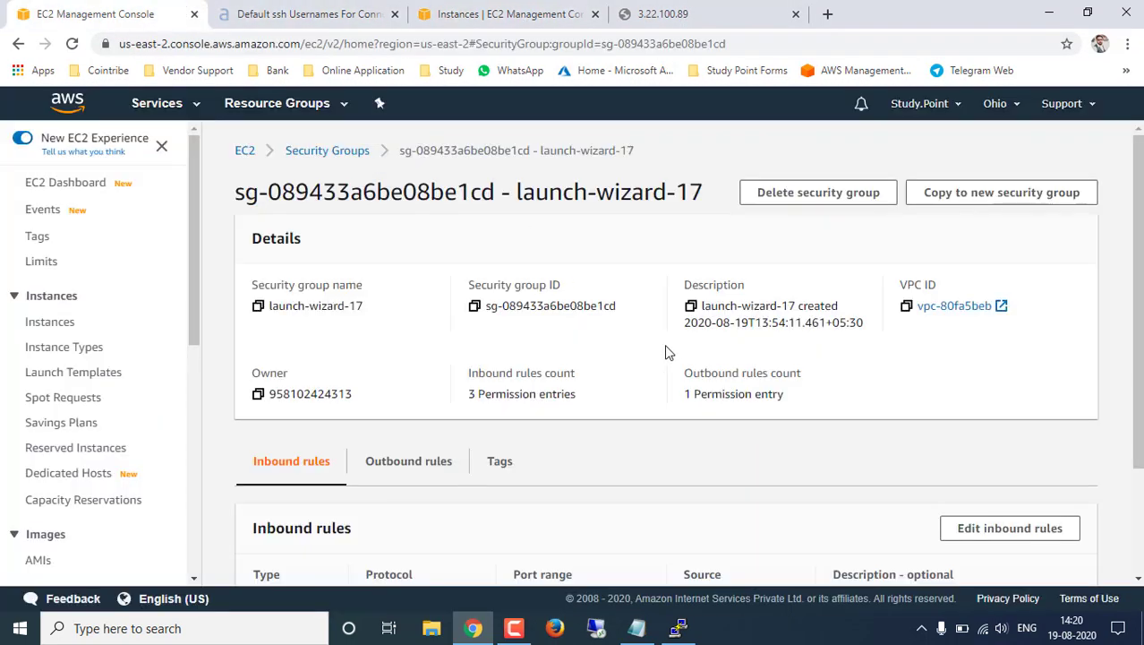
{"action": "scroll", "coordinate": [660, 367], "scroll_direction": "down", "scroll_amount": 2}
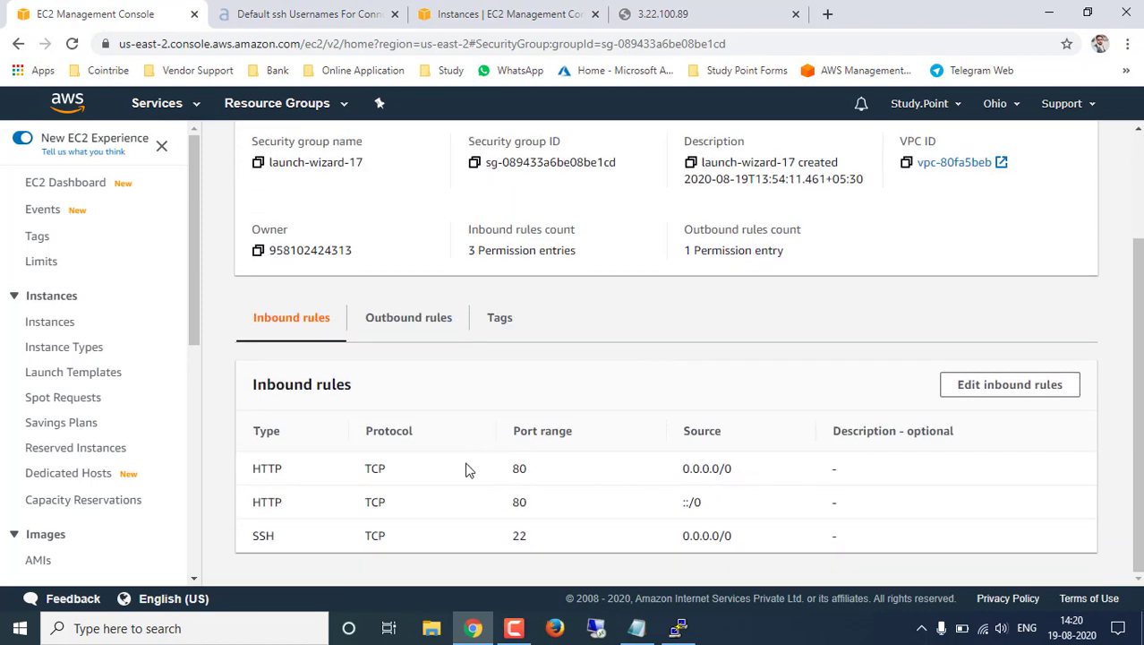
{"action": "left_click", "coordinate": [408, 317]}
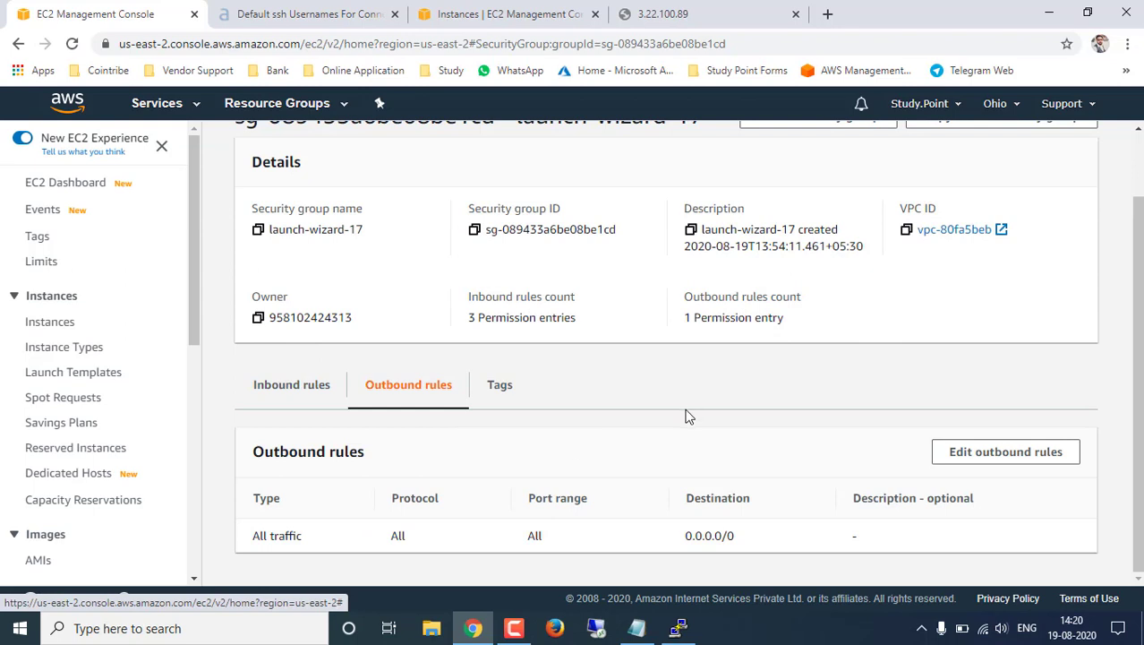
{"action": "left_click", "coordinate": [292, 387]}
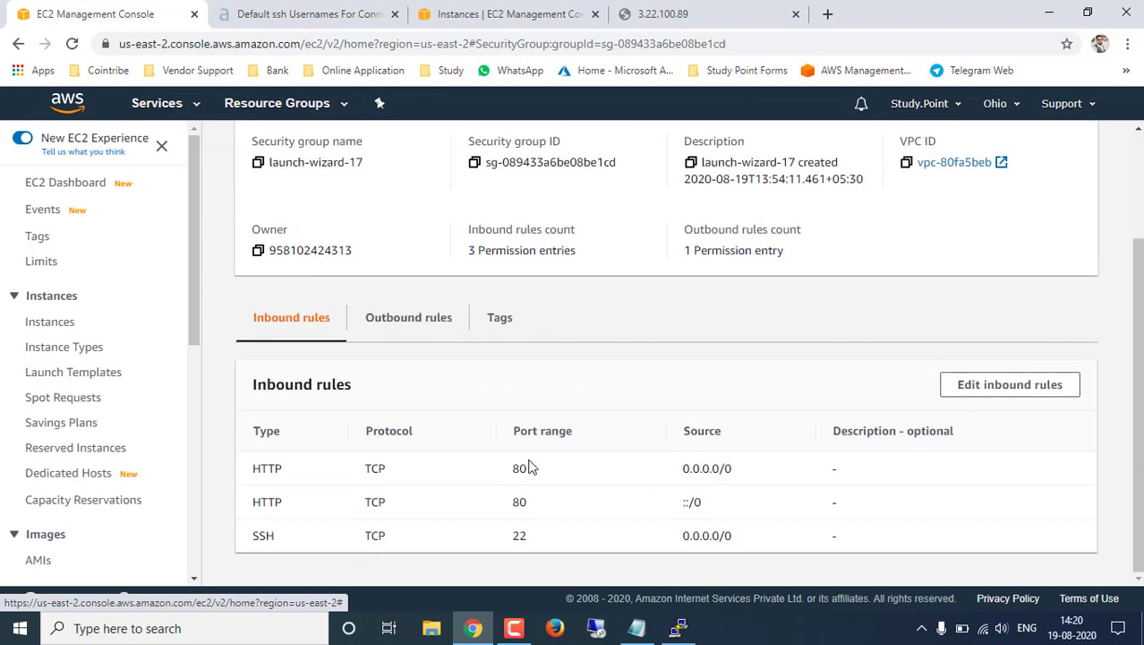
Switch back to the PuTTY session, and change to the root user with sudo su
{"action": "left_click", "coordinate": [680, 629]}
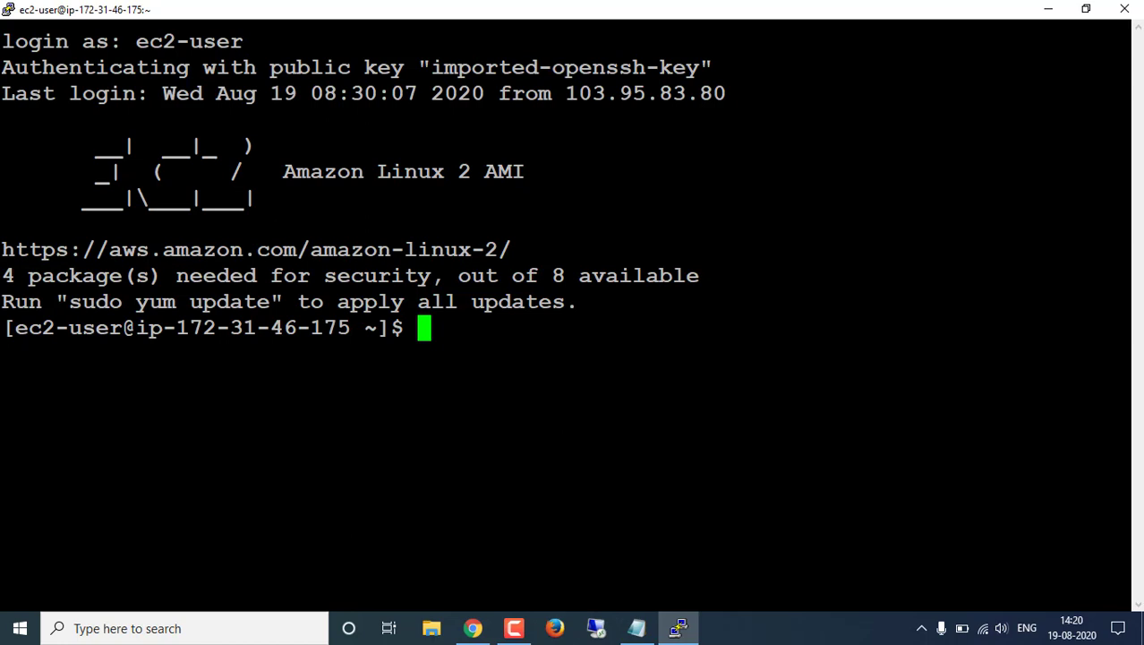
{"action": "type", "text": "su"}
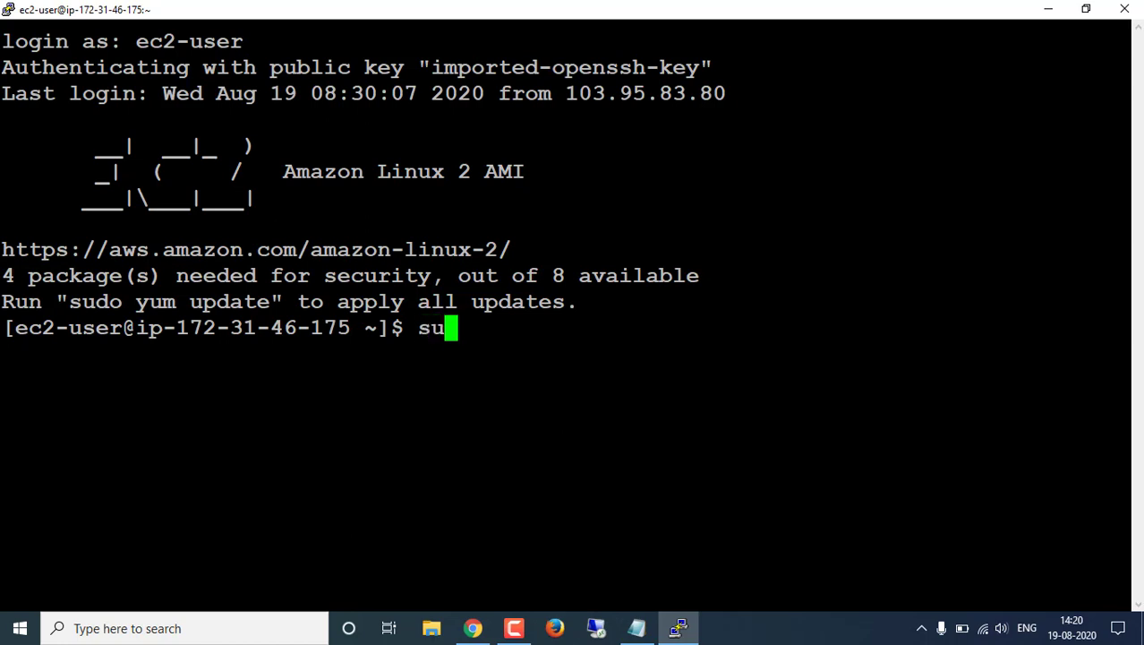
{"action": "type", "text": "do su"}
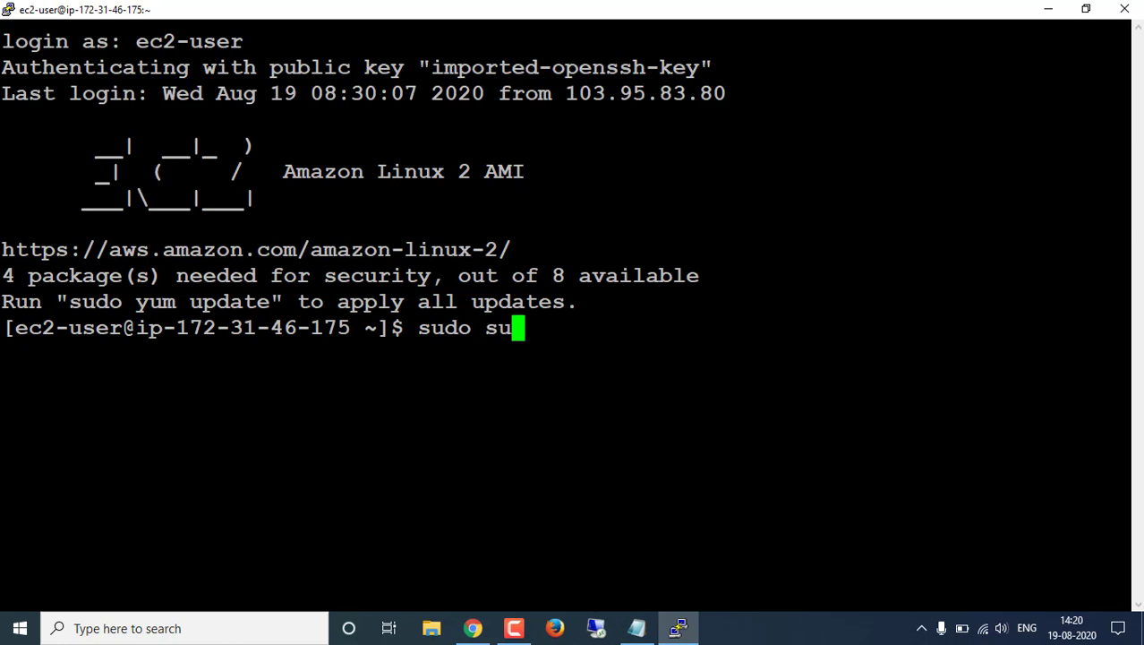
{"action": "key", "text": "Return"}
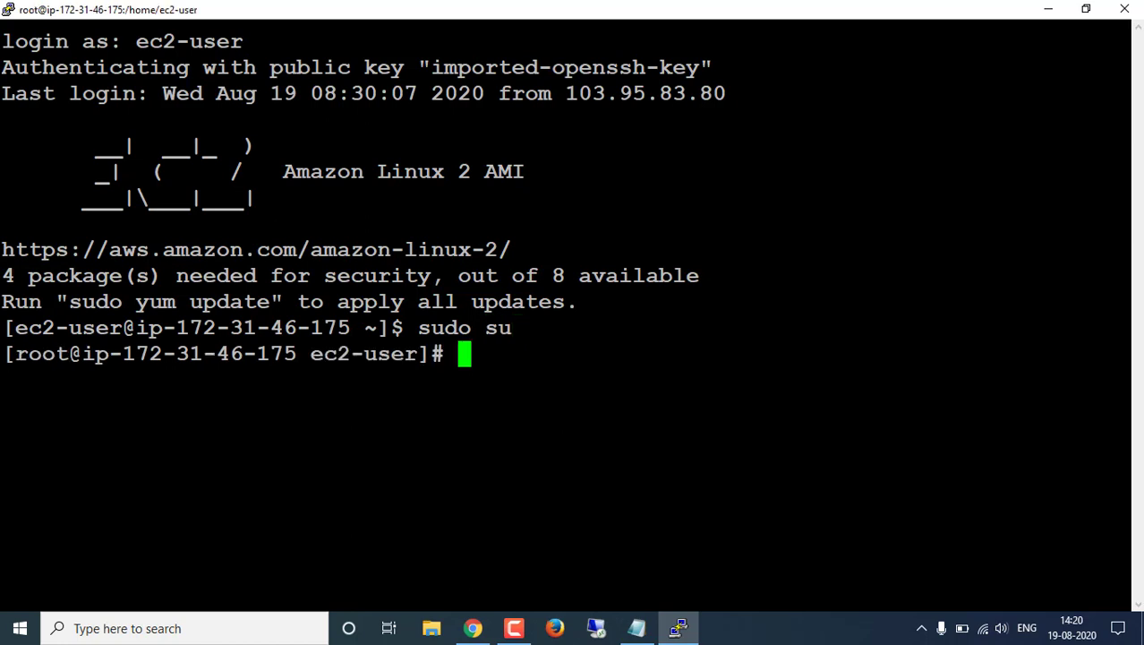
Run sudo service httpd in the root shell
{"action": "type", "text": "sudo "}
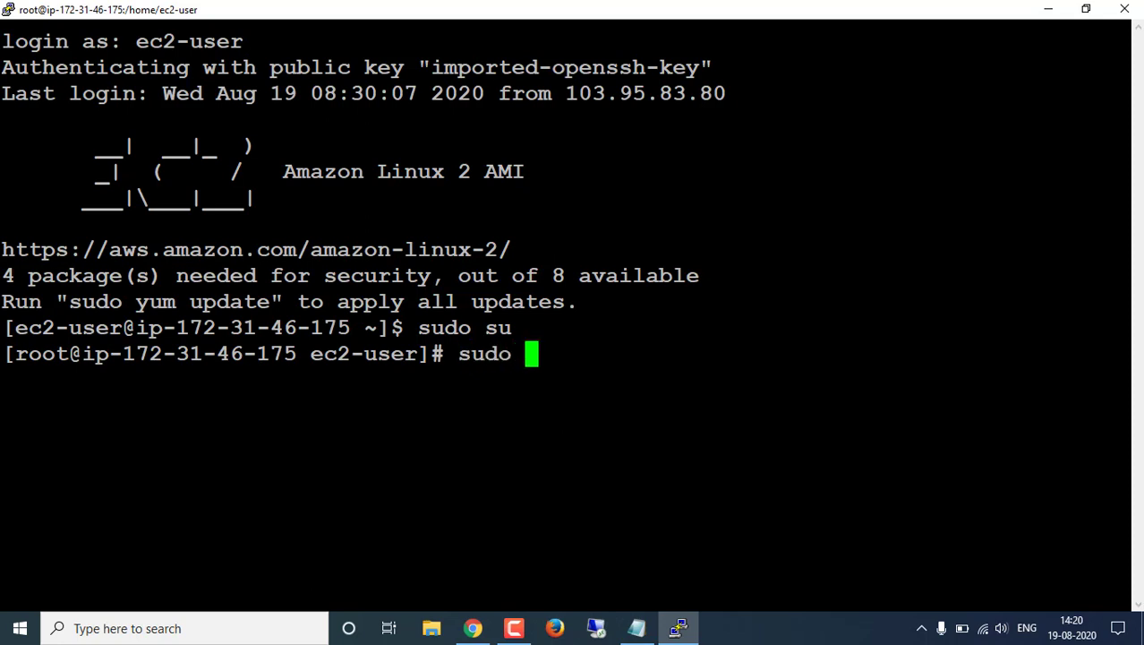
{"action": "type", "text": "serv"}
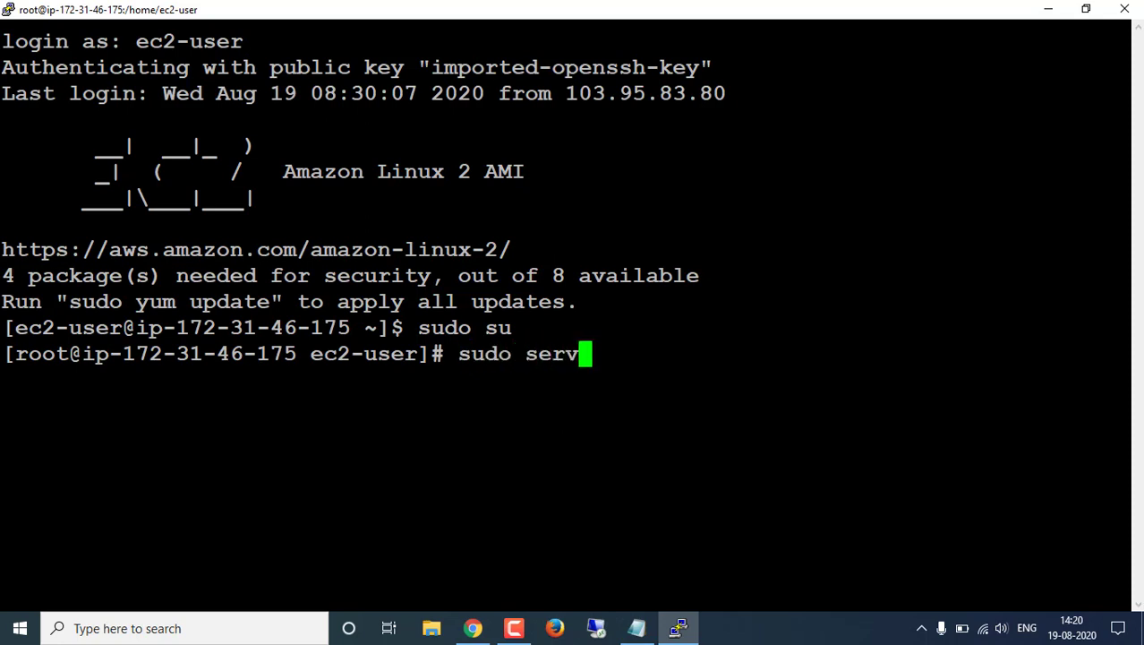
{"action": "type", "text": "ice "}
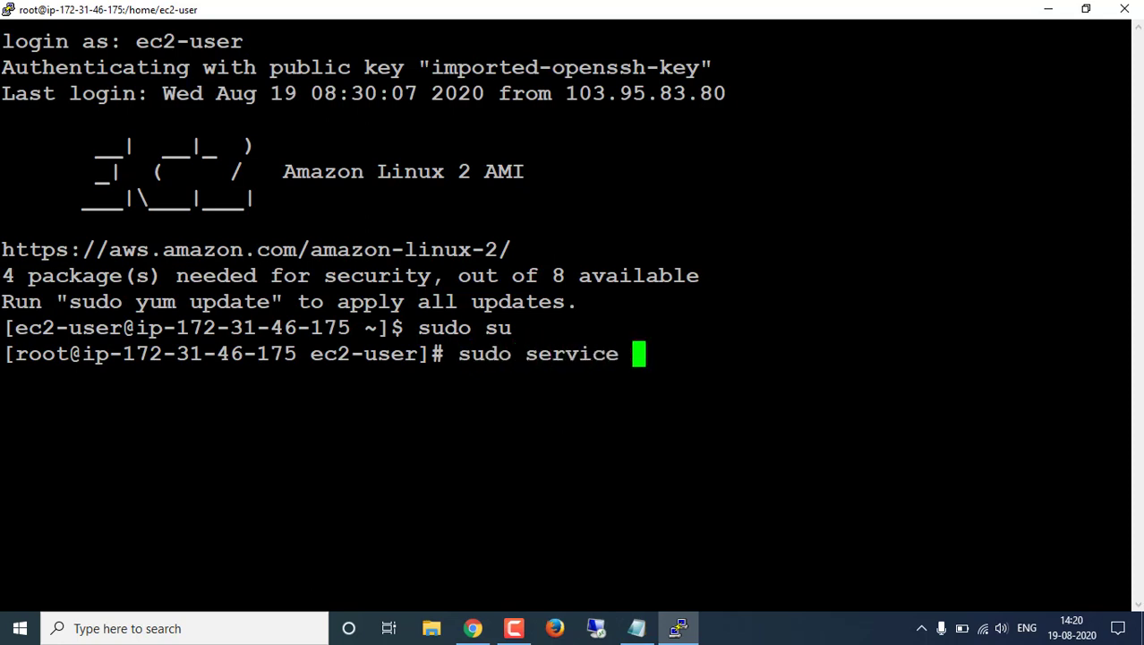
{"action": "type", "text": "httpd"}
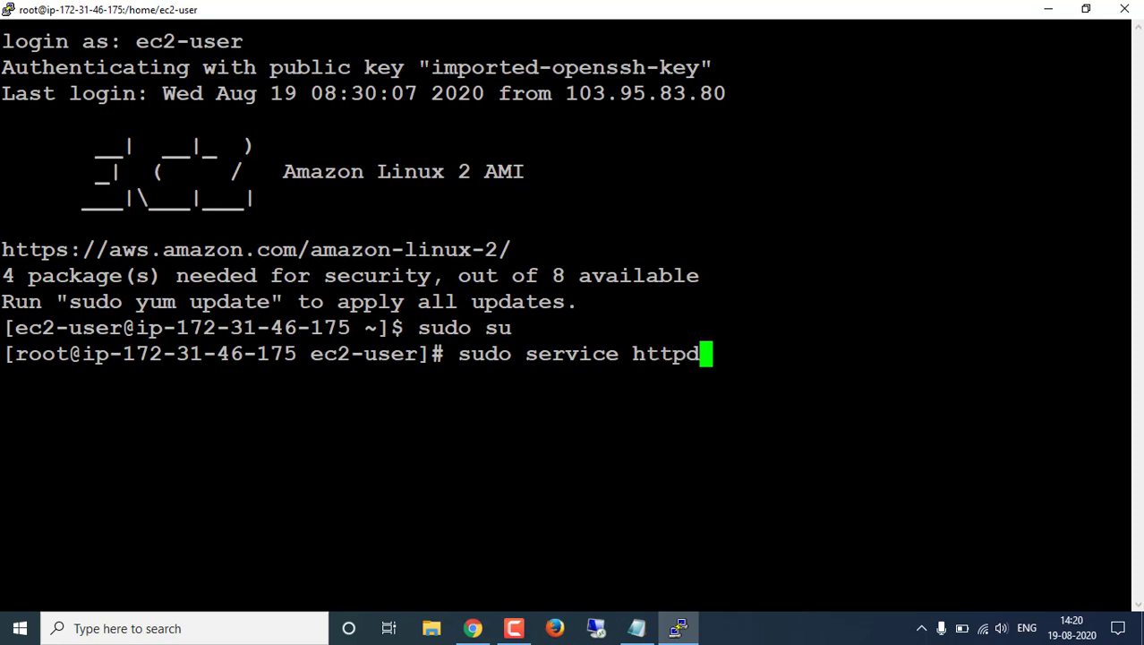
{"action": "key", "text": "Return"}
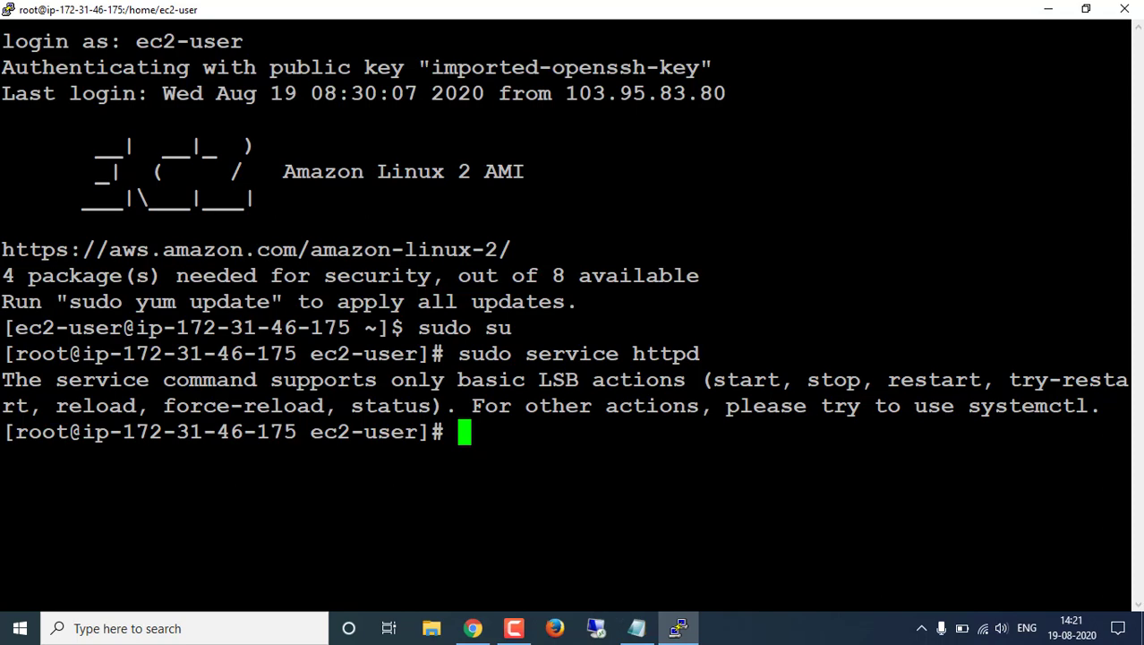
Run sudo service httpd status in the root shell, and examine the Apache service's Active line
{"action": "key", "text": "Up"}
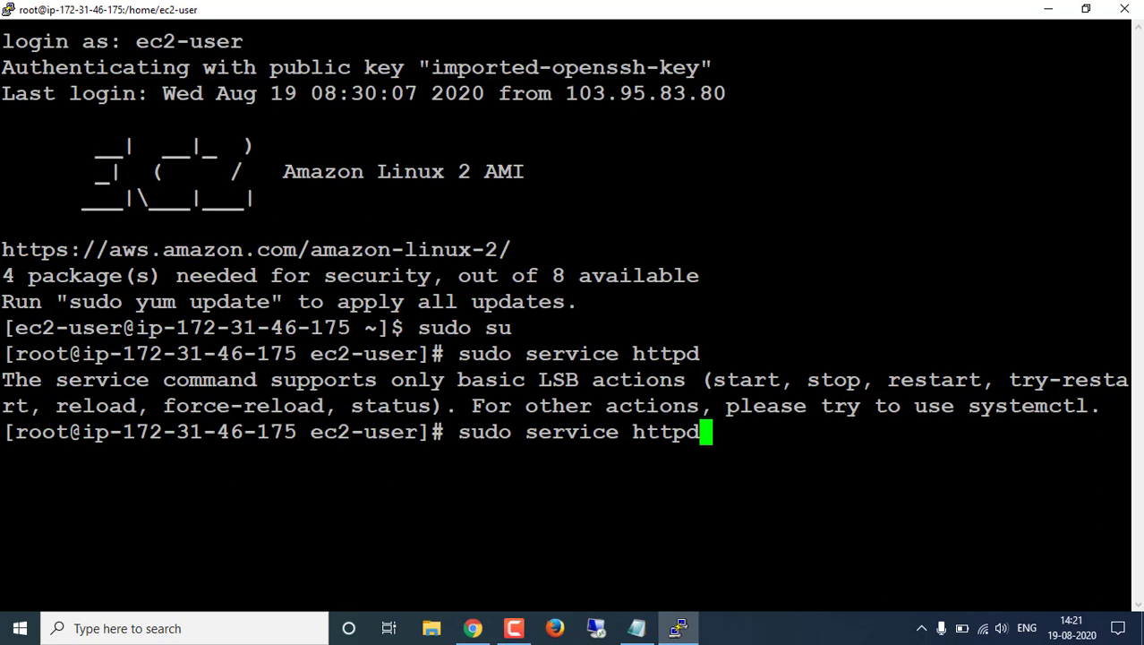
{"action": "type", "text": "status"}
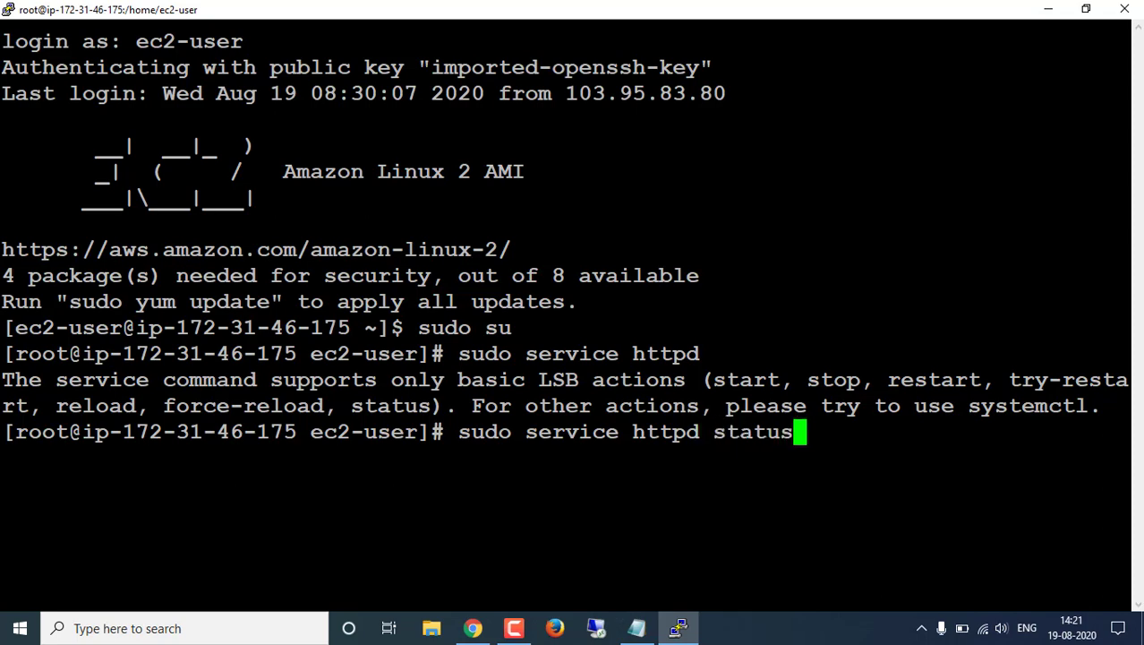
{"action": "key", "text": "Return"}
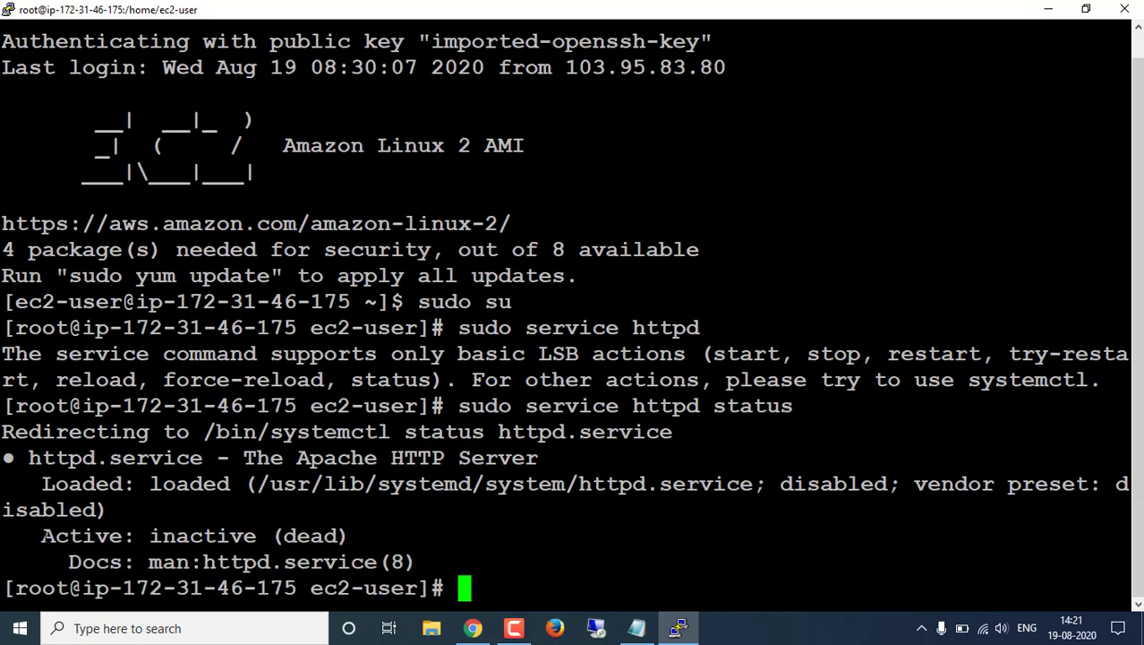
{"action": "left_click_drag", "start_coordinate": [42, 536], "coordinate": [349, 536]}
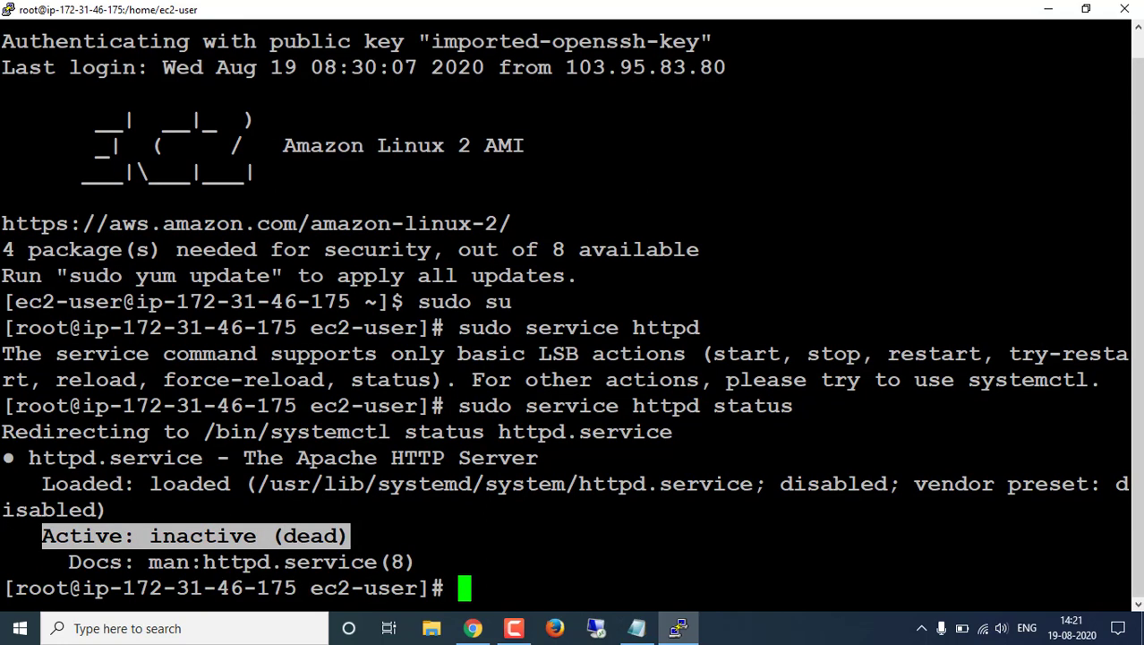
{"action": "left_click", "coordinate": [349, 535]}
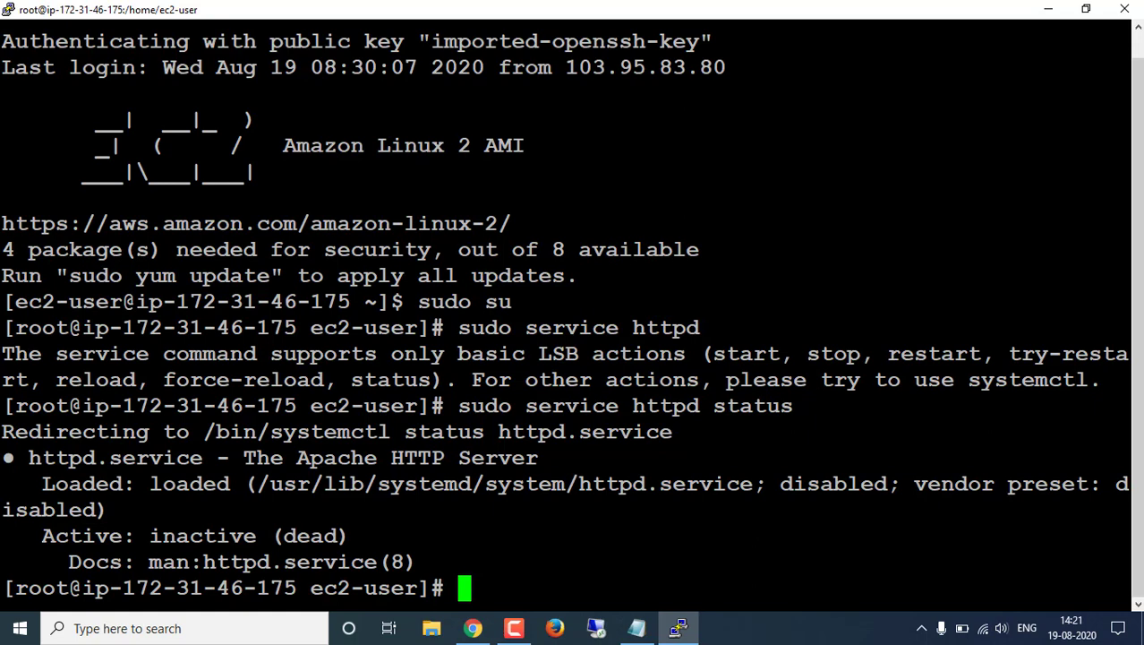
Start the Apache web server with sudo service httpd start
{"action": "key", "text": "Up"}
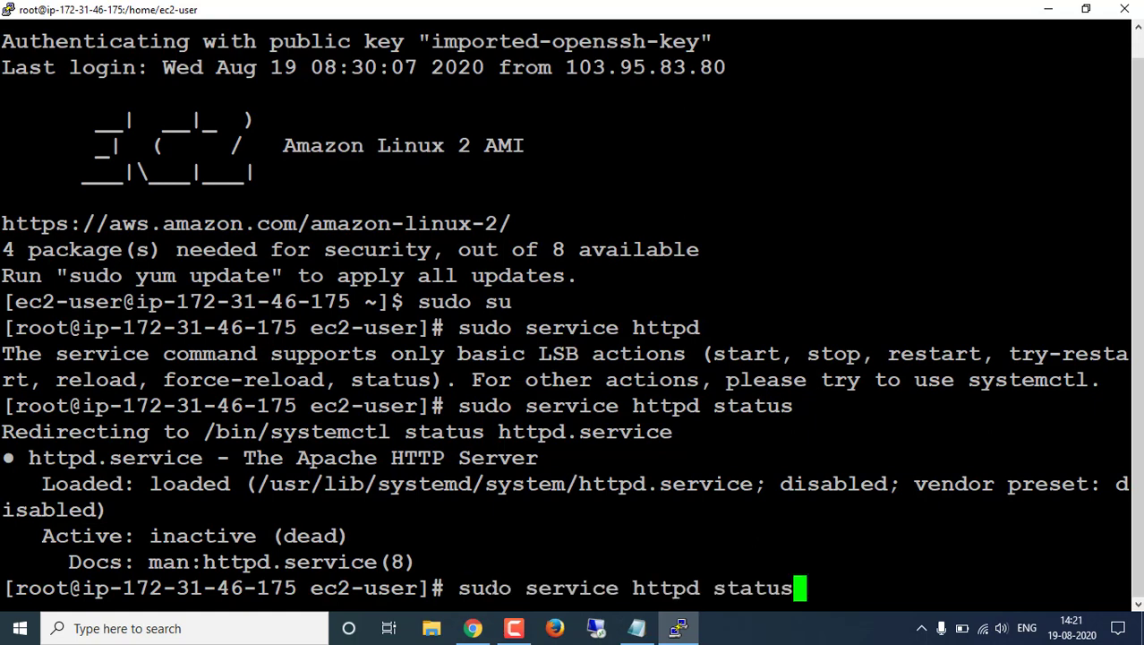
{"action": "key", "text": "BackSpace"}
{"action": "key", "text": "BackSpace"}
{"action": "key", "text": "BackSpace"}
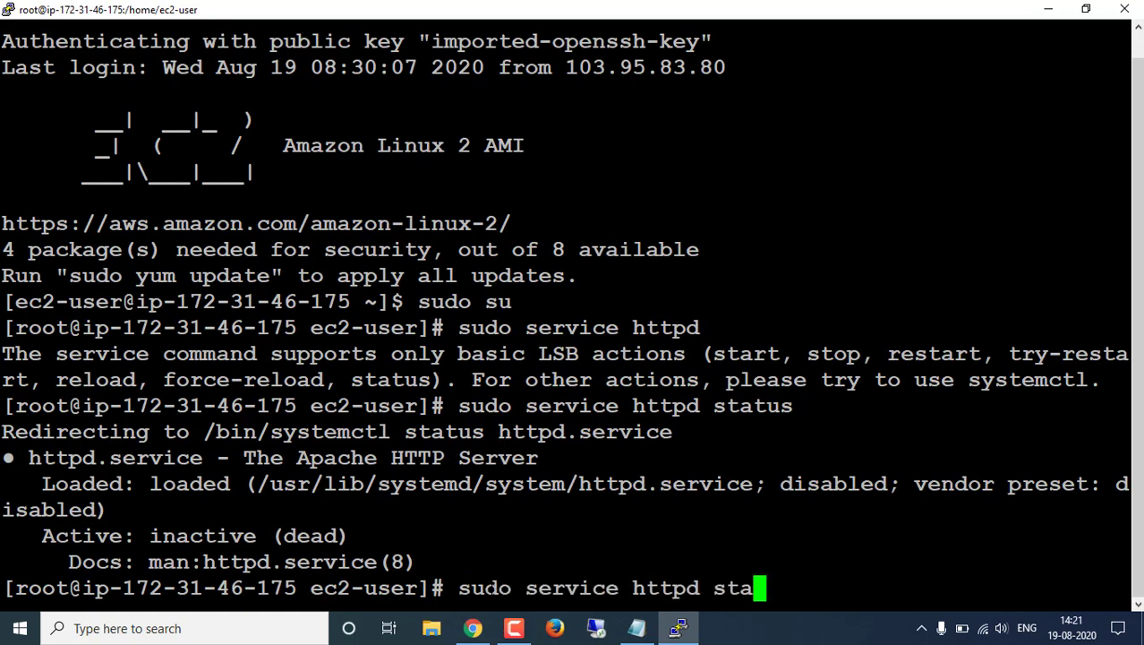
{"action": "type", "text": "rt"}
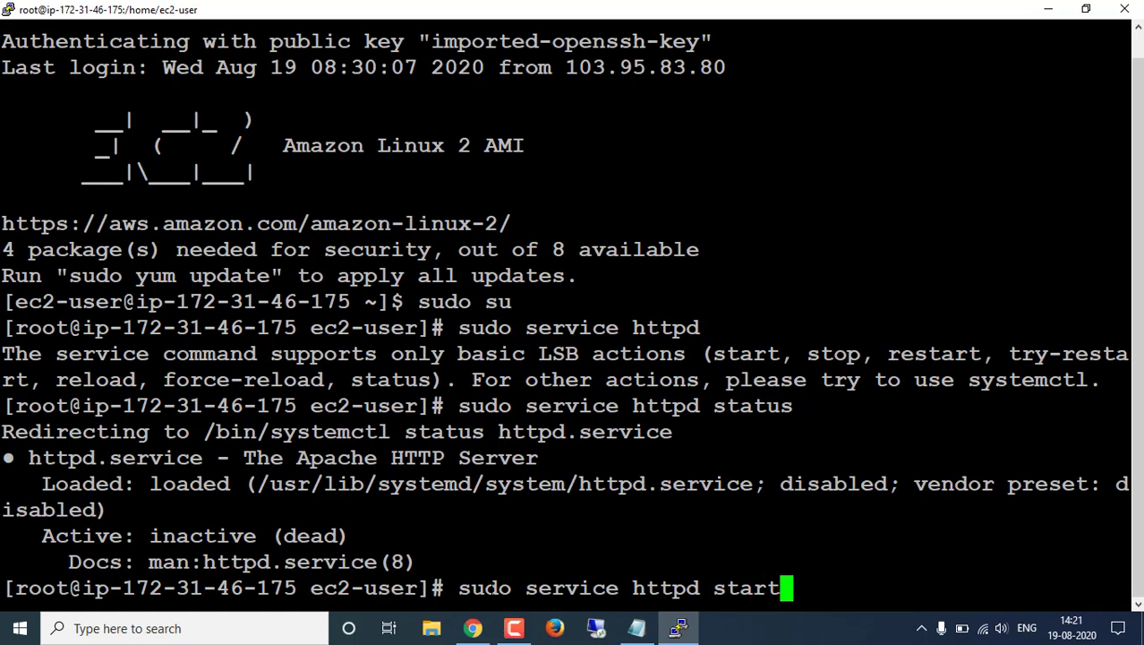
{"action": "key", "text": "Return"}
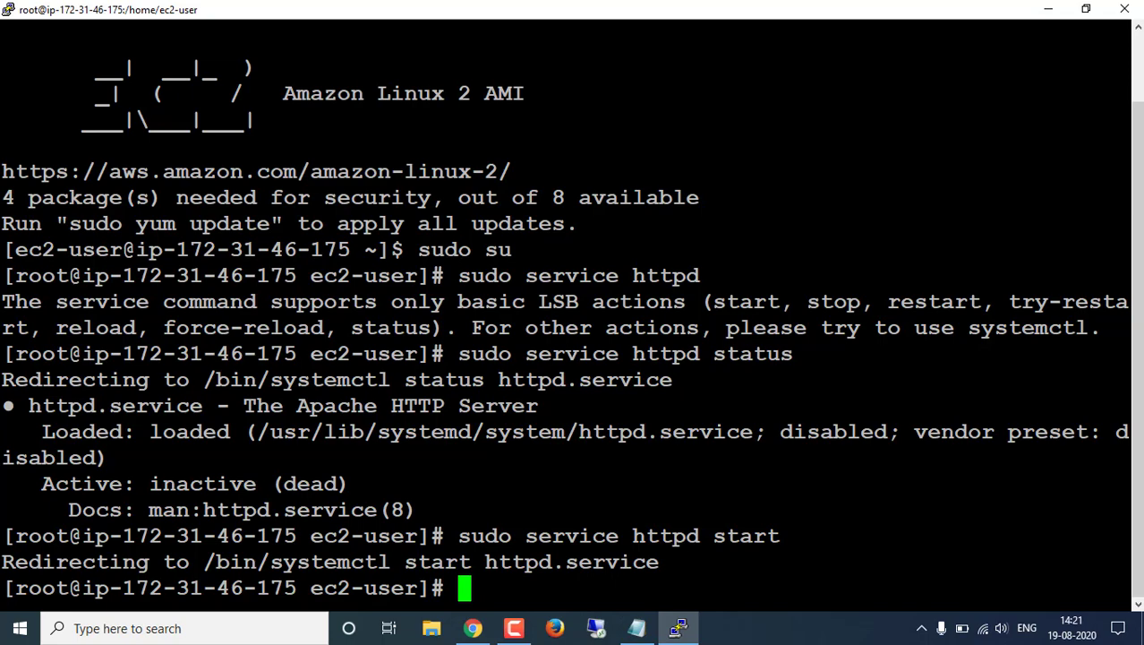
Run sudo service httpd status again to check the Apache service's state after the start command
{"action": "key", "text": "Up"}
{"action": "key", "text": "Up"}
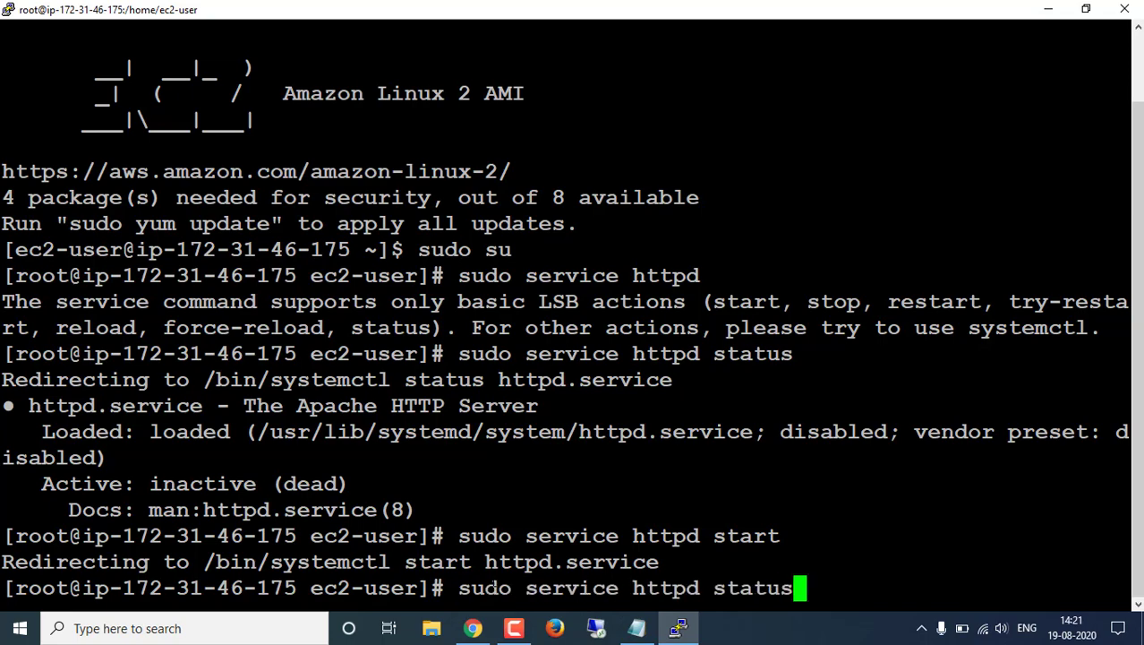
{"action": "key", "text": "Return"}
{"action": "key", "text": "Up"}
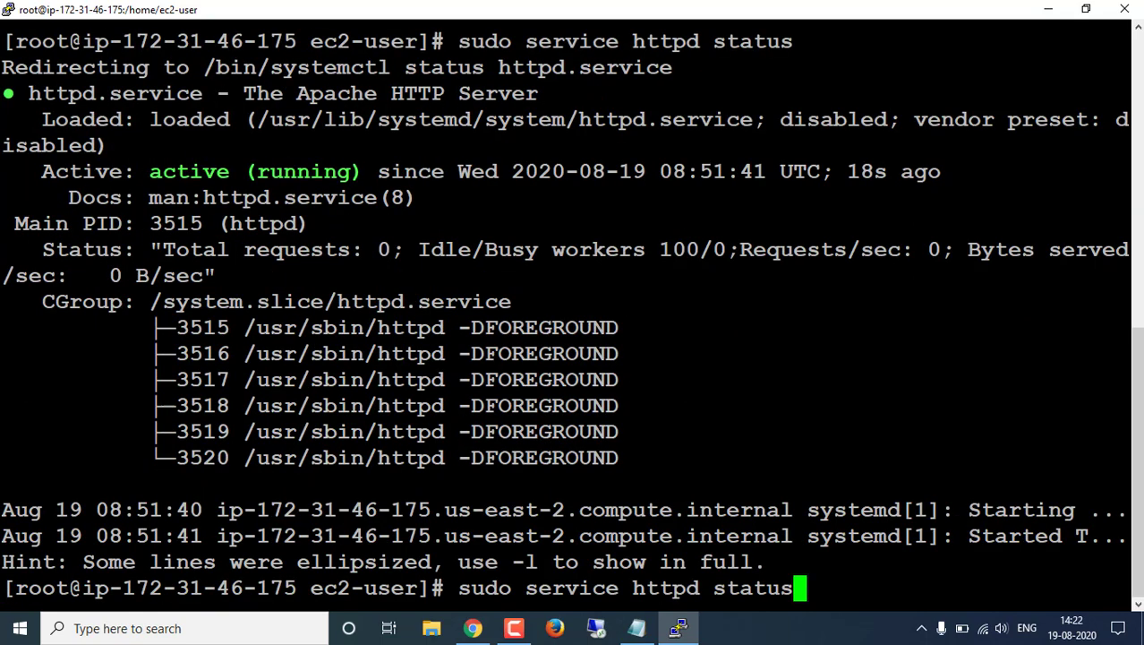
{"action": "left_click_drag", "start_coordinate": [42, 171], "coordinate": [363, 176]}
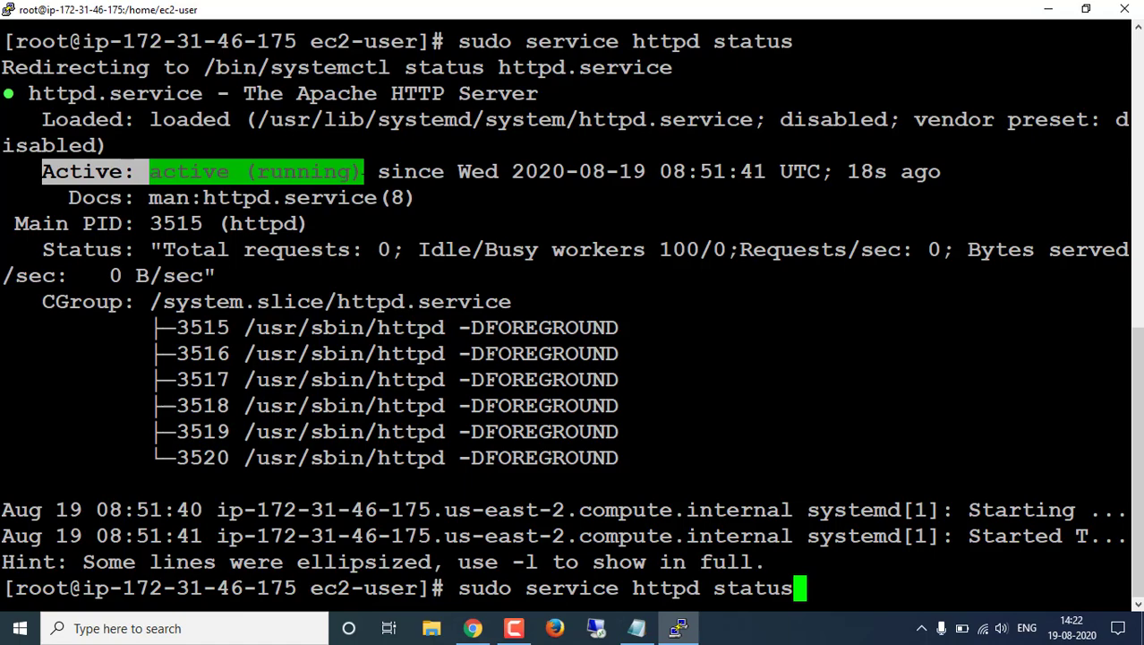
Switch to Chrome, reload the 3.22.100.89 page, and examine the web server's response
{"action": "left_click", "coordinate": [473, 628]}
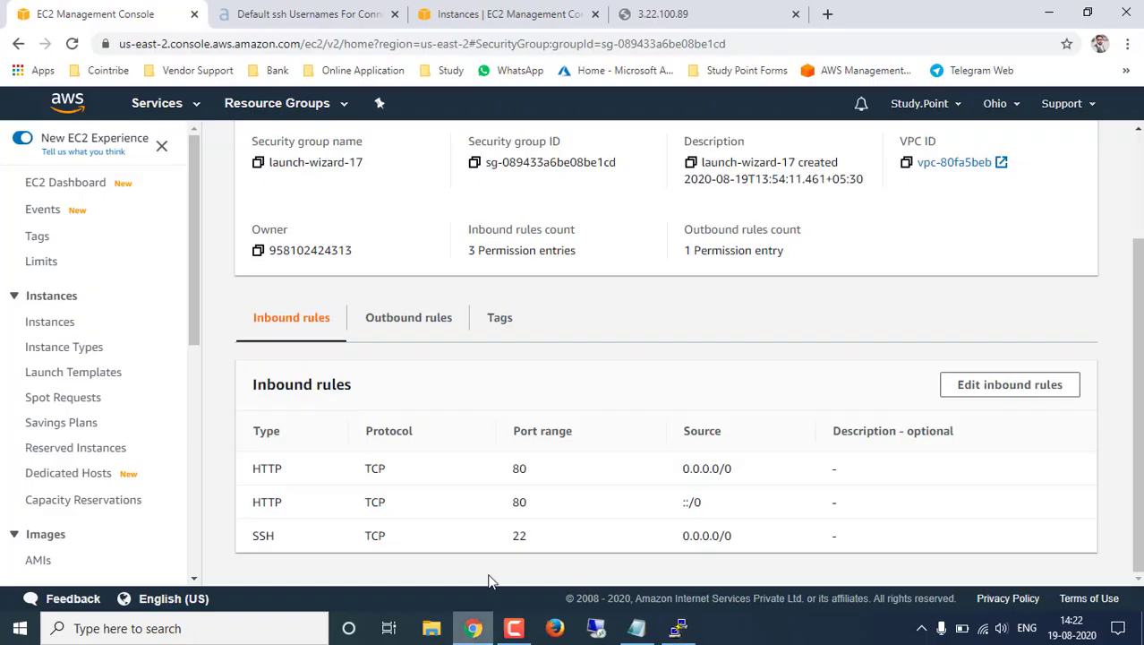
{"action": "left_click", "coordinate": [714, 11]}
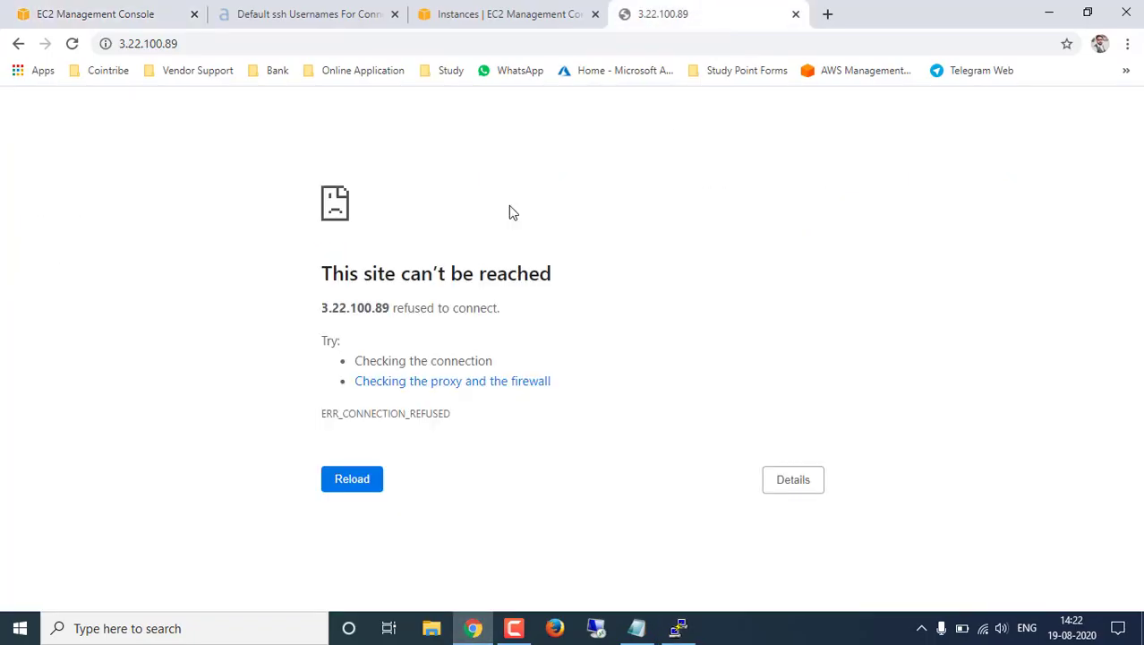
{"action": "left_click", "coordinate": [74, 44]}
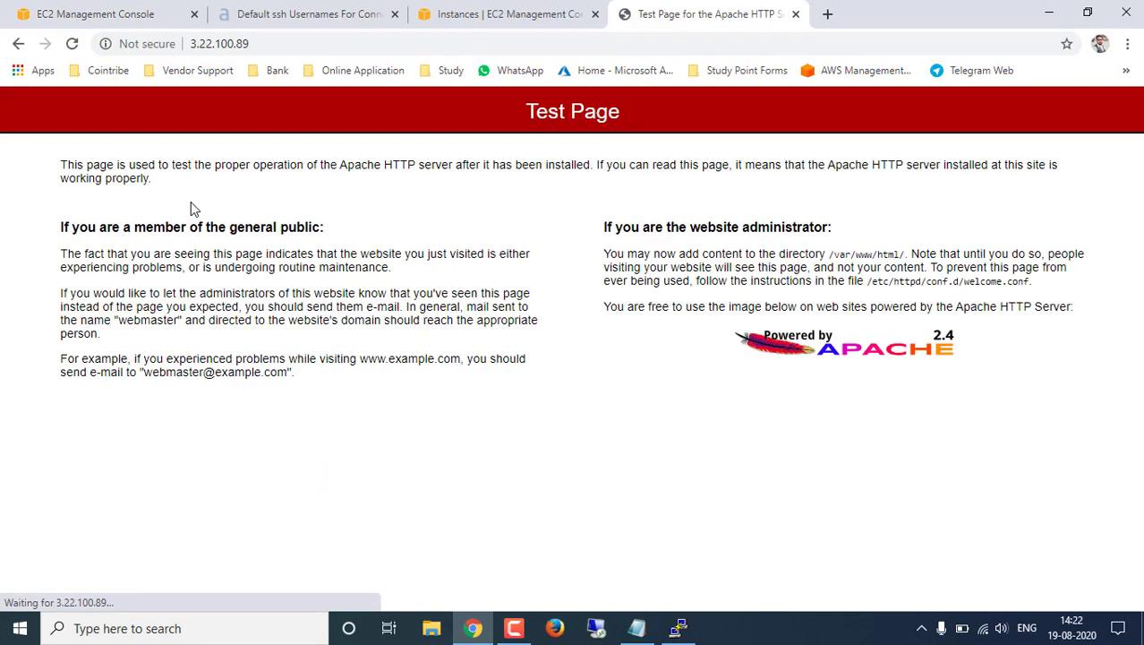
{"action": "left_click_drag", "start_coordinate": [528, 108], "coordinate": [940, 363]}
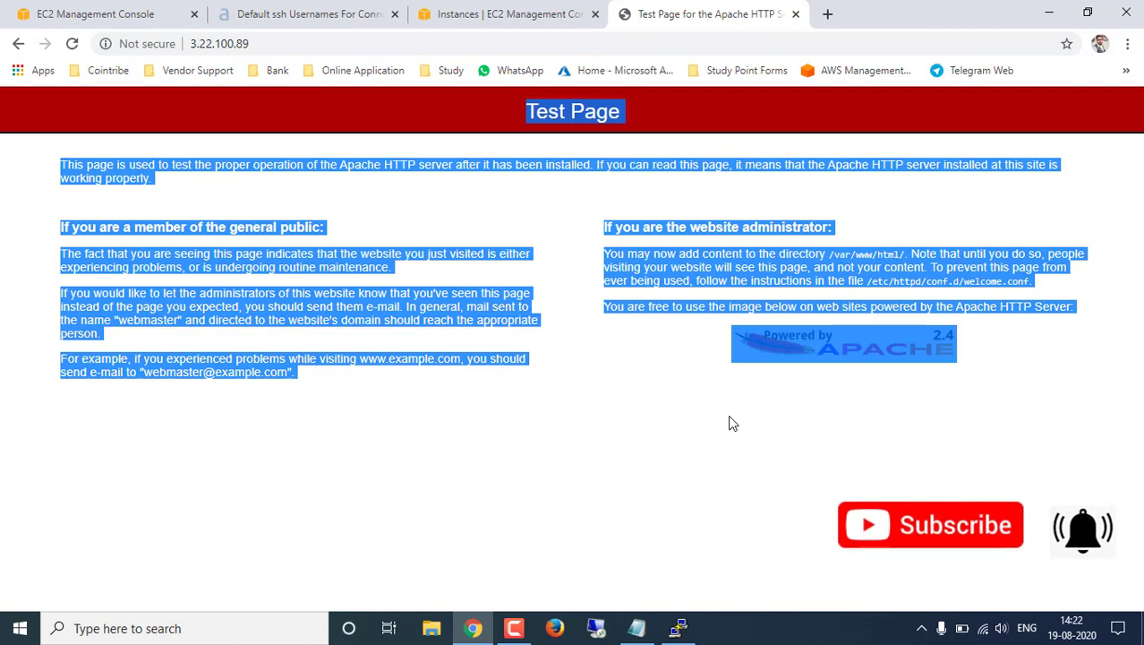
{"action": "left_click", "coordinate": [470, 13]}
{"action": "left_click", "coordinate": [701, 11]}
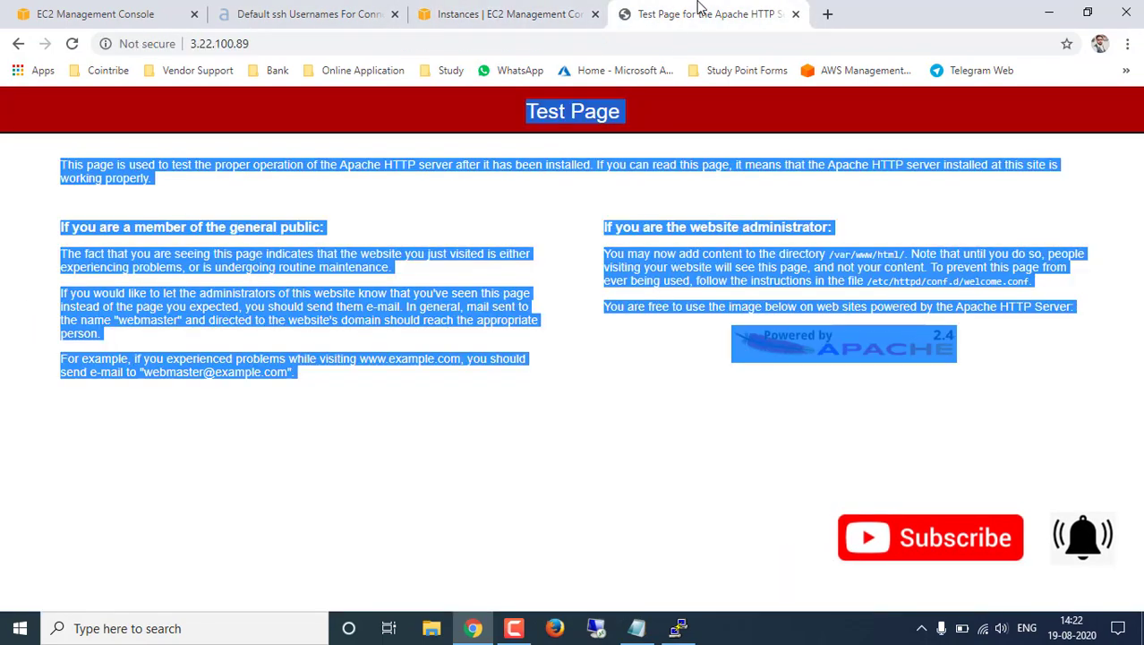
{"action": "left_click", "coordinate": [504, 10]}
{"action": "left_click", "coordinate": [340, 11]}
{"action": "left_click", "coordinate": [115, 10]}
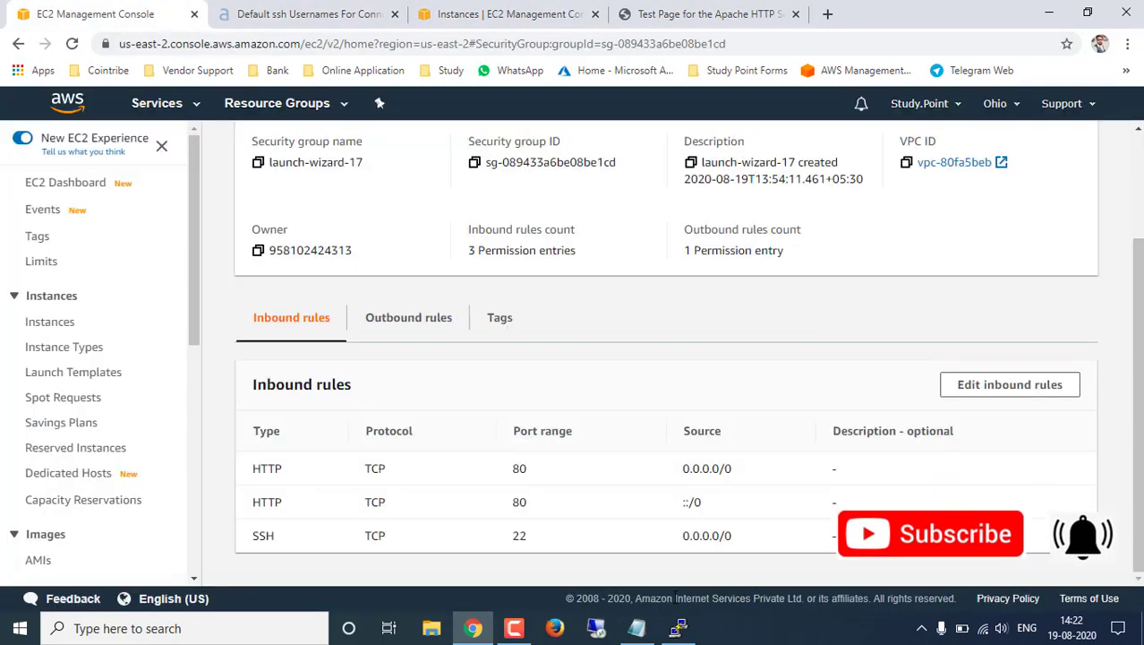
{"action": "left_click", "coordinate": [681, 629]}
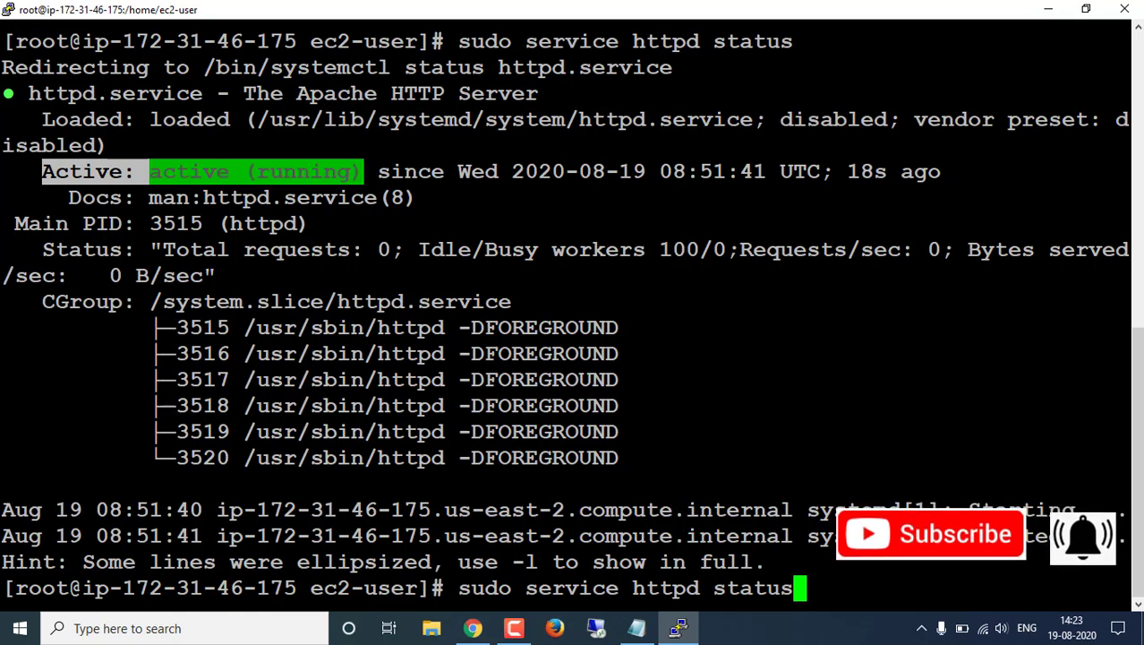
Switch to the Notepad notes, and review the numbered procedure from the EC2 windows/Linux line to the line about detaching the root volume
{"action": "left_click", "coordinate": [649, 632]}
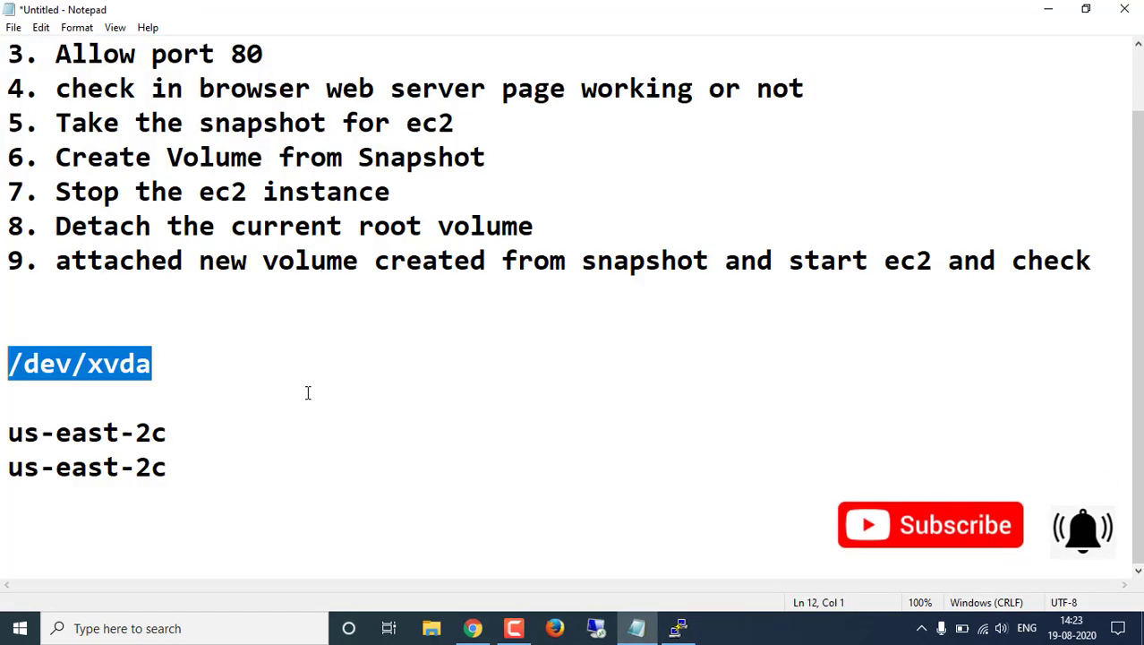
{"action": "left_click", "coordinate": [250, 359]}
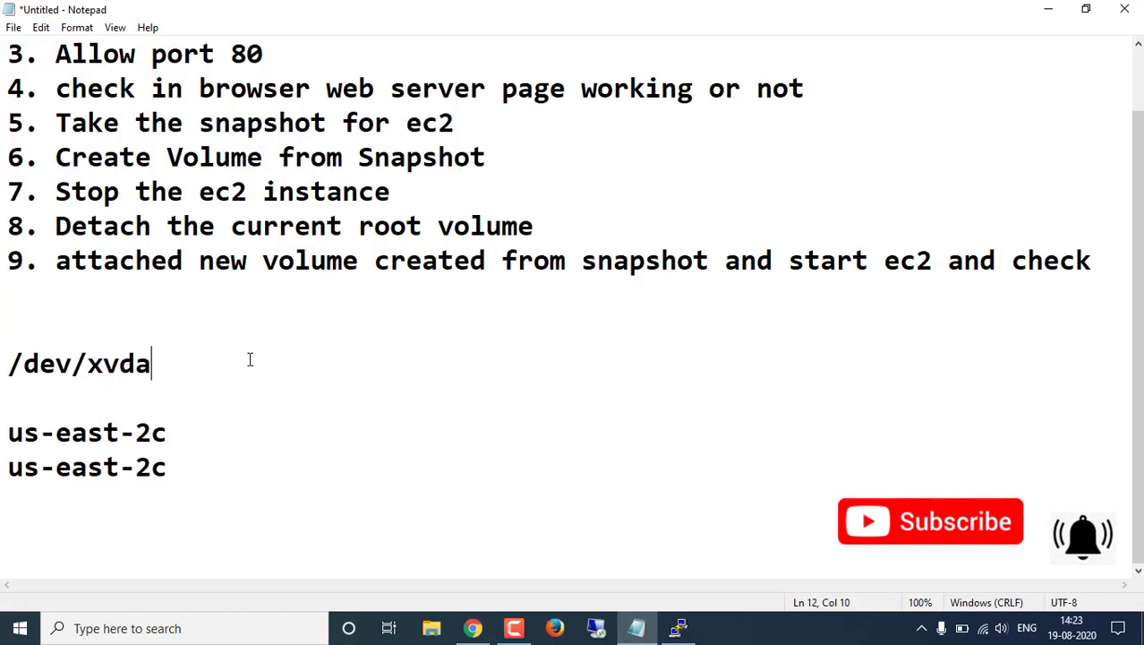
{"action": "left_click", "coordinate": [72, 54]}
{"action": "scroll", "coordinate": [133, 100], "scroll_direction": "up", "scroll_amount": 1}
{"action": "left_click_drag", "start_coordinate": [116, 59], "coordinate": [294, 64]}
{"action": "left_click", "coordinate": [327, 59]}
{"action": "left_click", "coordinate": [104, 90]}
{"action": "left_click_drag", "start_coordinate": [173, 95], "coordinate": [333, 96]}
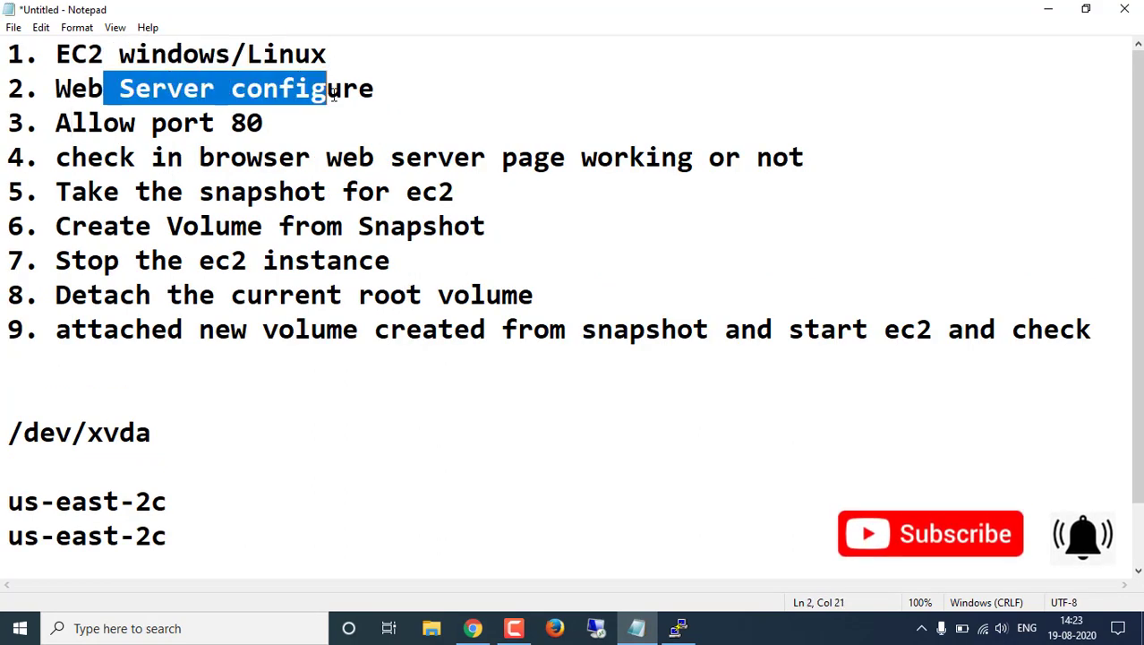
{"action": "left_click_drag", "start_coordinate": [104, 124], "coordinate": [247, 125]}
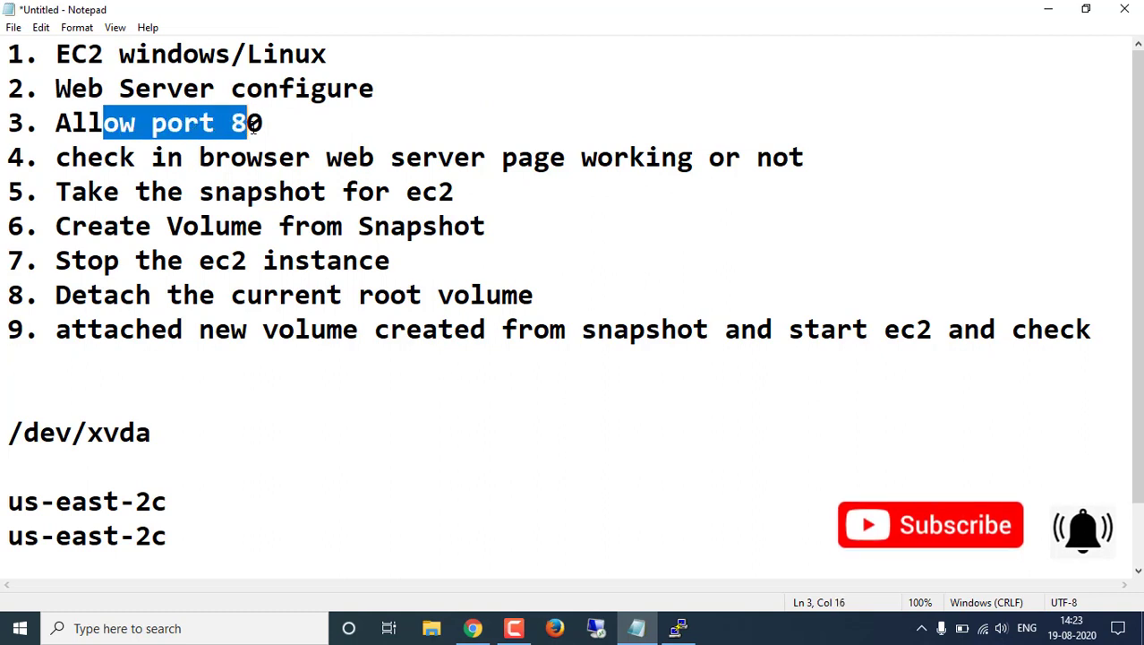
{"action": "left_click_drag", "start_coordinate": [103, 162], "coordinate": [597, 165]}
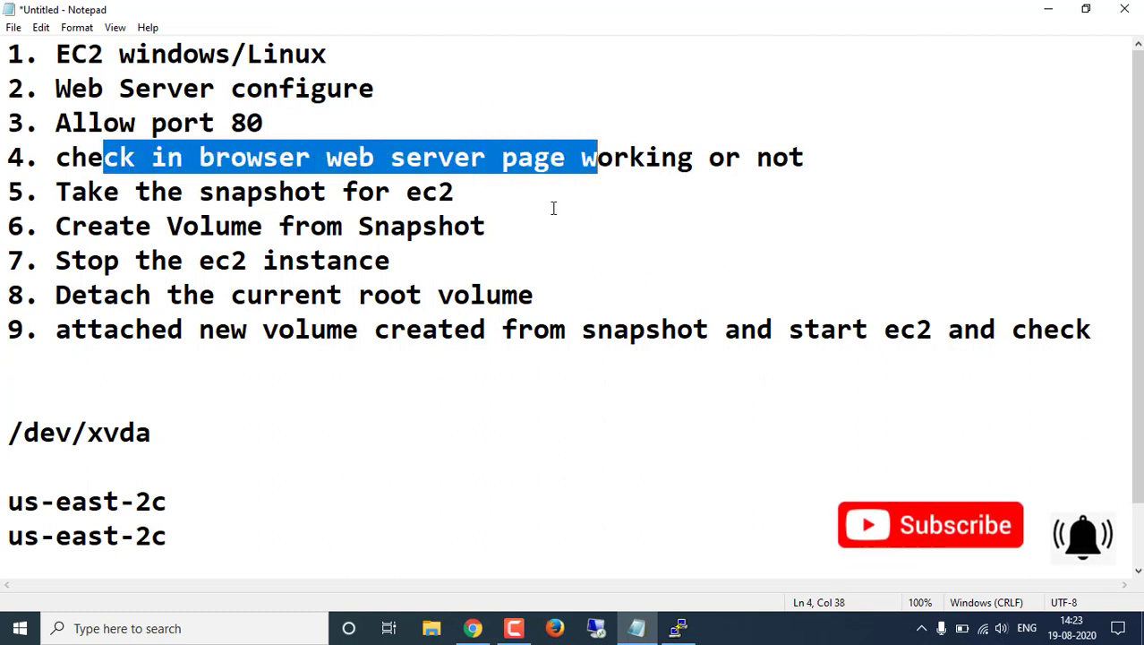
{"action": "left_click", "coordinate": [806, 154]}
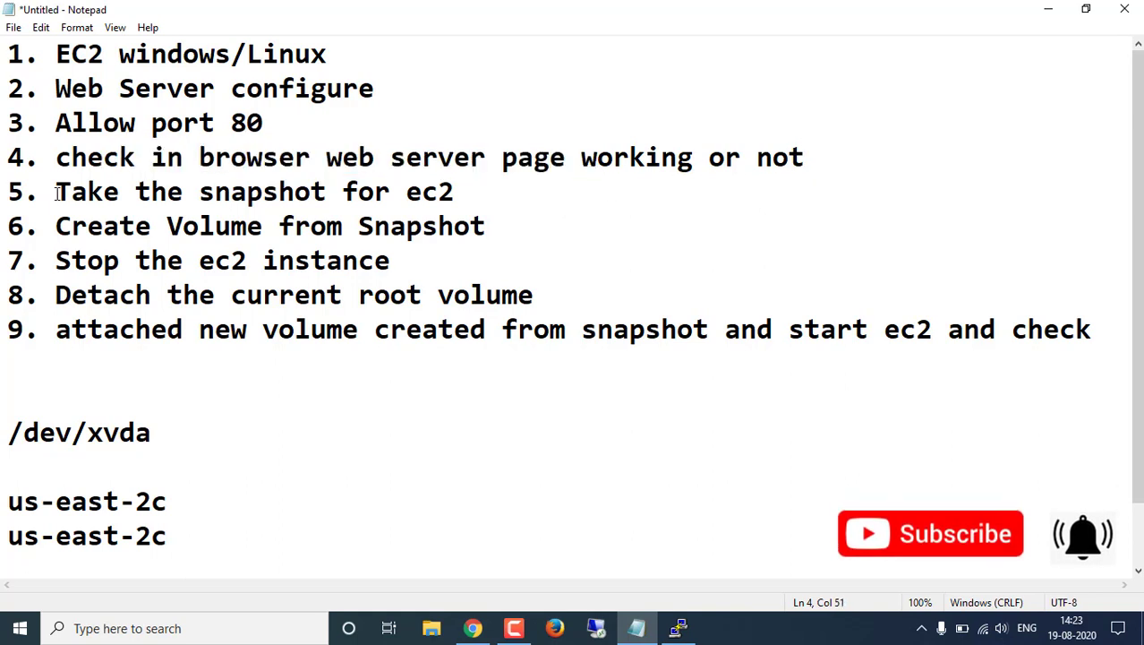
{"action": "left_click_drag", "start_coordinate": [54, 191], "coordinate": [457, 201]}
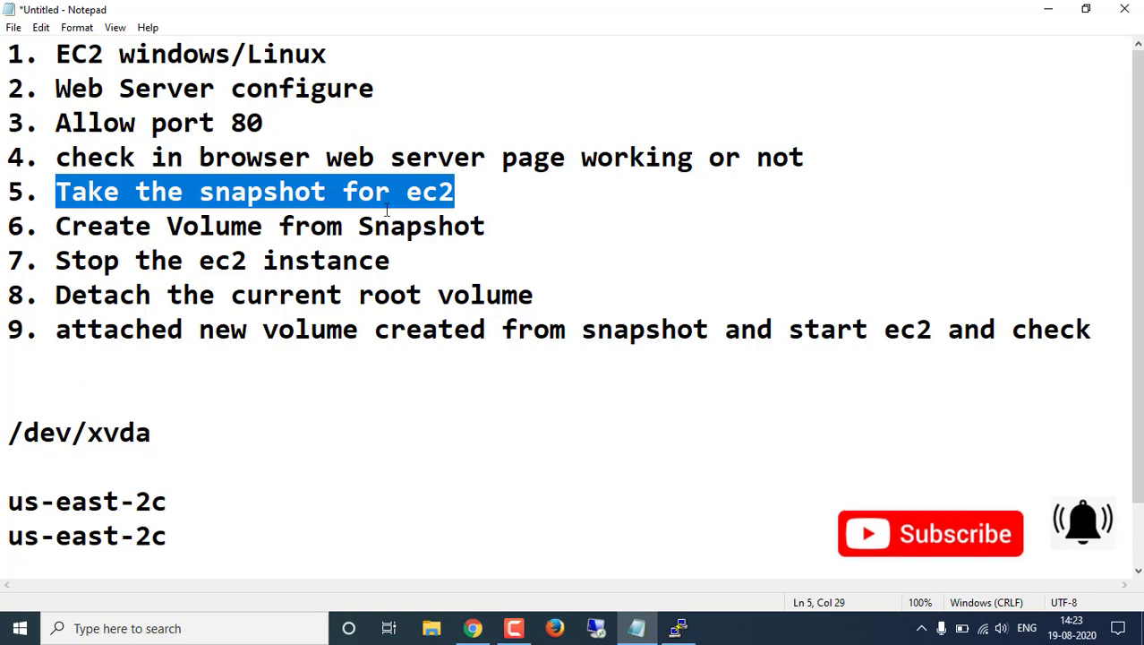
{"action": "left_click_drag", "start_coordinate": [56, 226], "coordinate": [486, 225]}
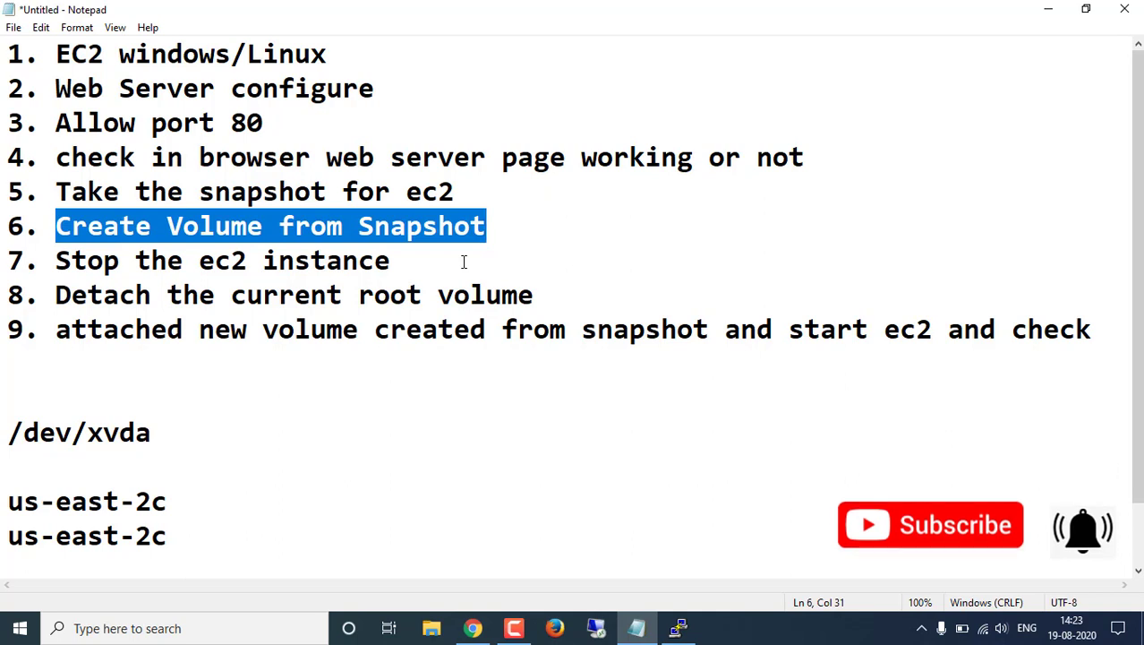
{"action": "left_click_drag", "start_coordinate": [402, 263], "coordinate": [89, 296]}
{"action": "left_click", "coordinate": [220, 300]}
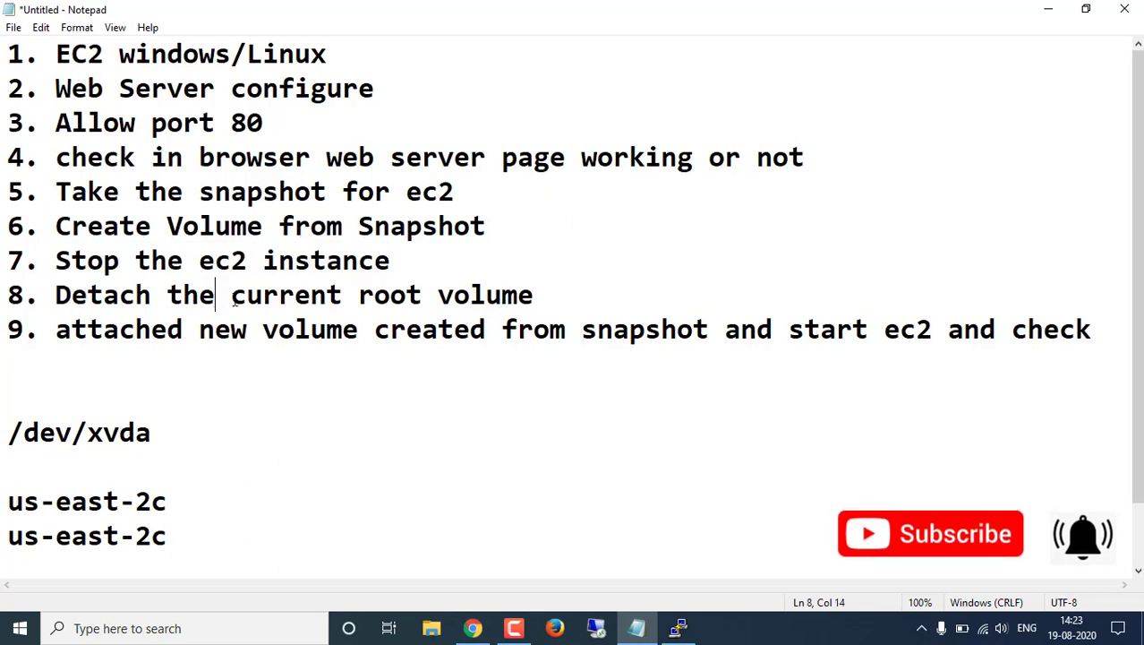
Insert the line "8. Remove webserver from ec2 instance" below the "Stop the ec2 instance" line in the notes
{"action": "left_click", "coordinate": [396, 259]}
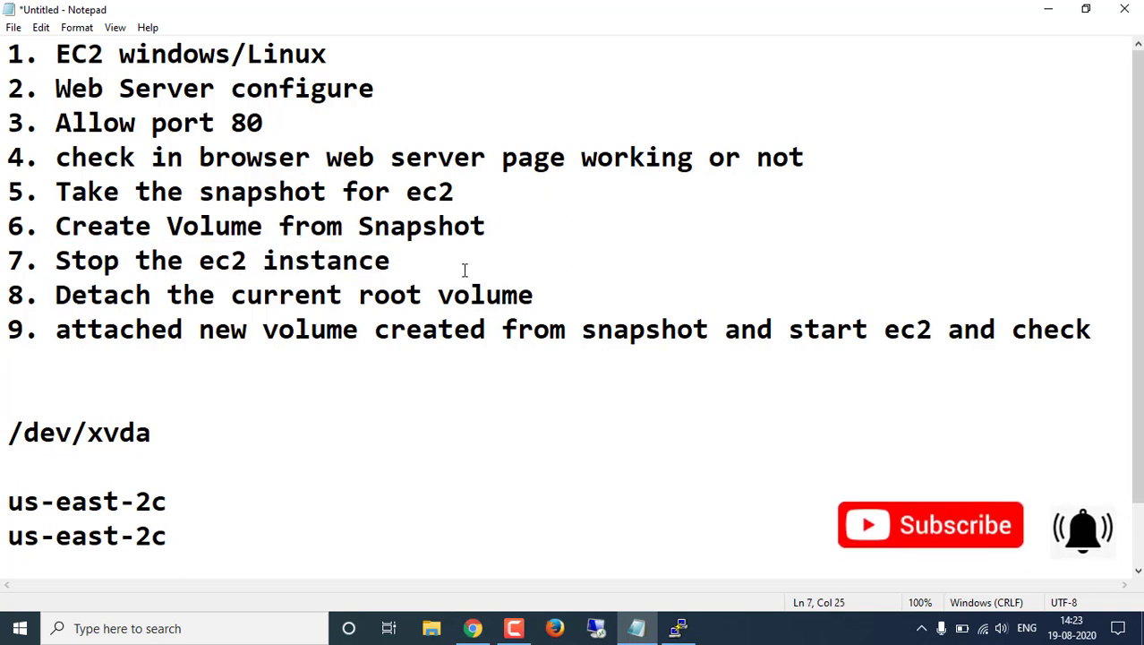
{"action": "key", "text": "Return"}
{"action": "type", "text": "8"}
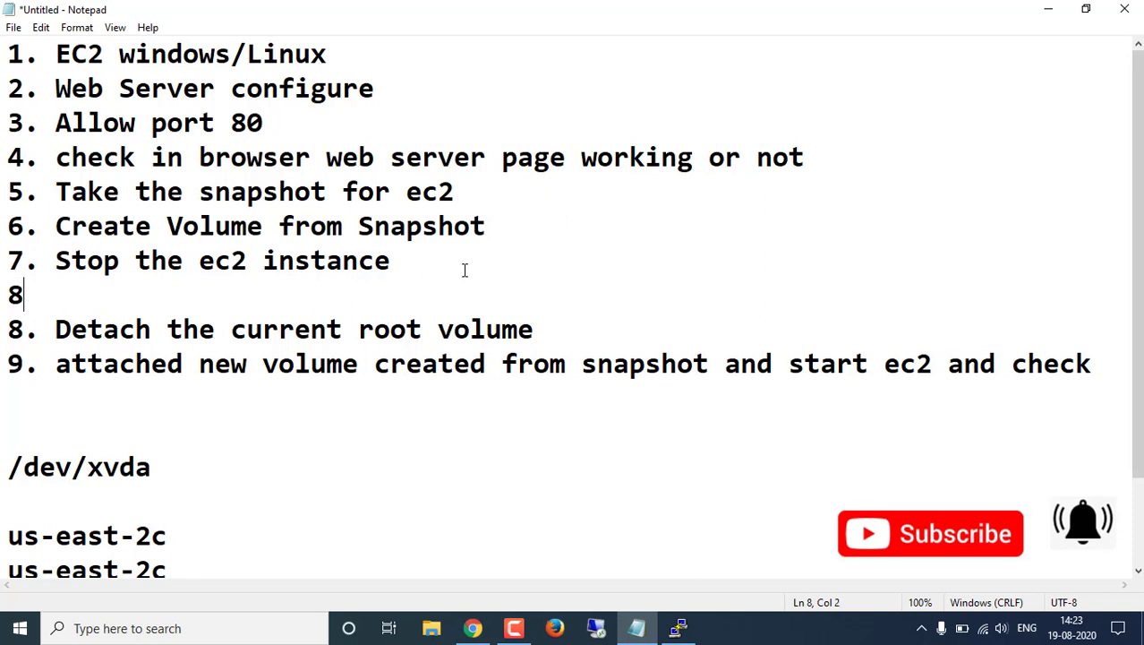
{"action": "type", "text": ". Remover"}
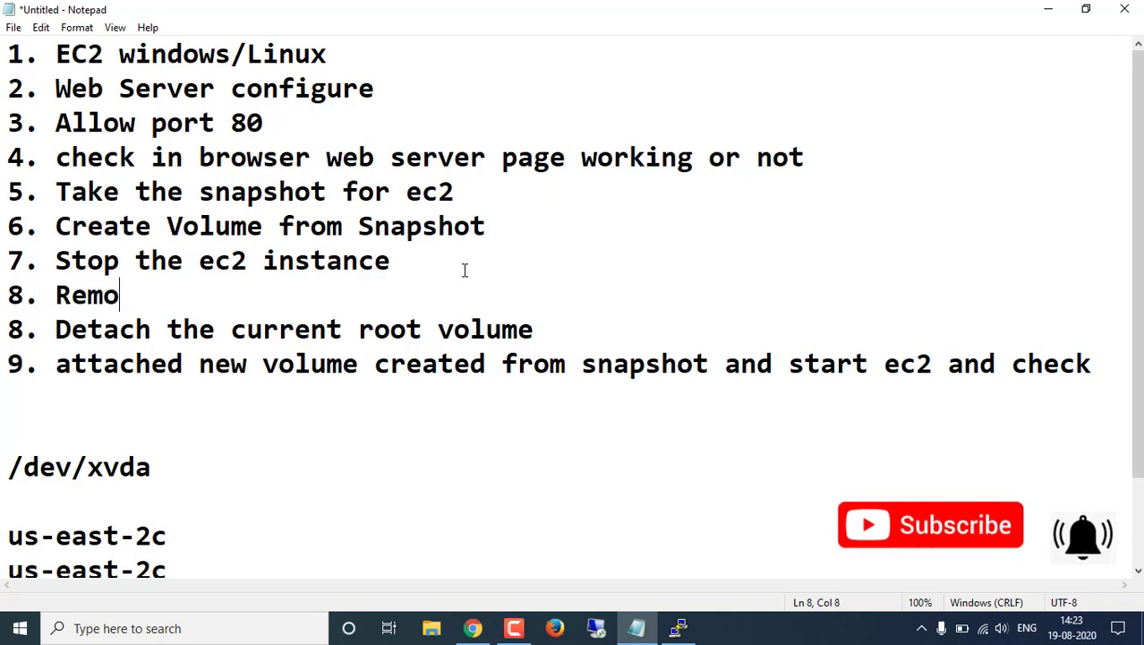
{"action": "key", "text": "BackSpace"}
{"action": "key", "text": "BackSpace"}
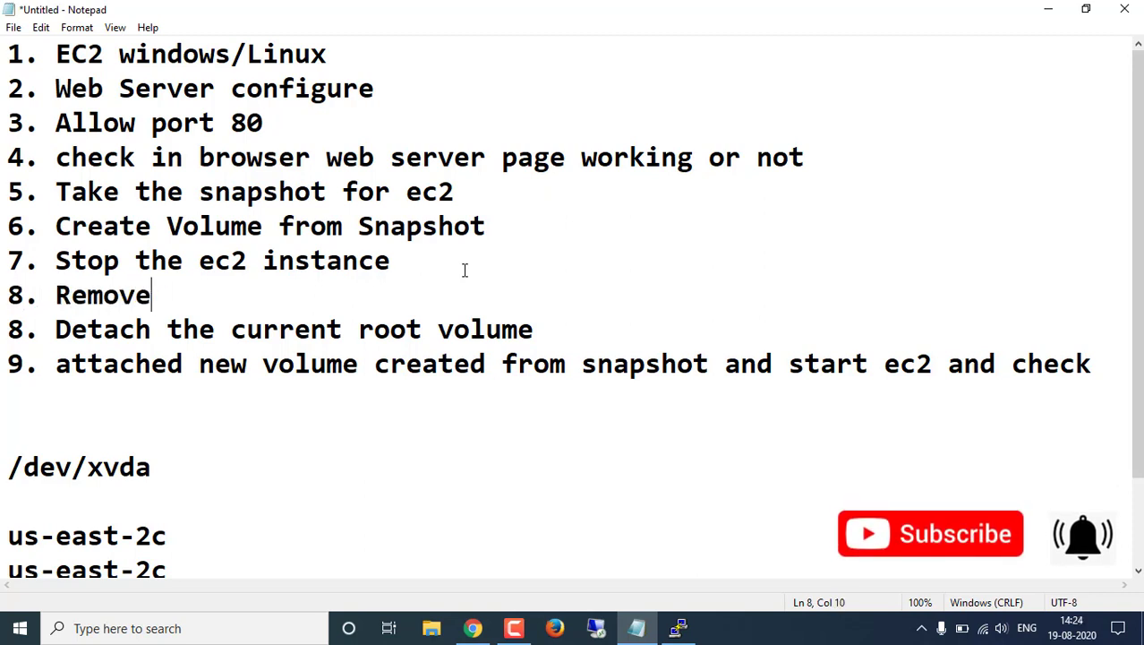
{"action": "type", "text": "webserv"}
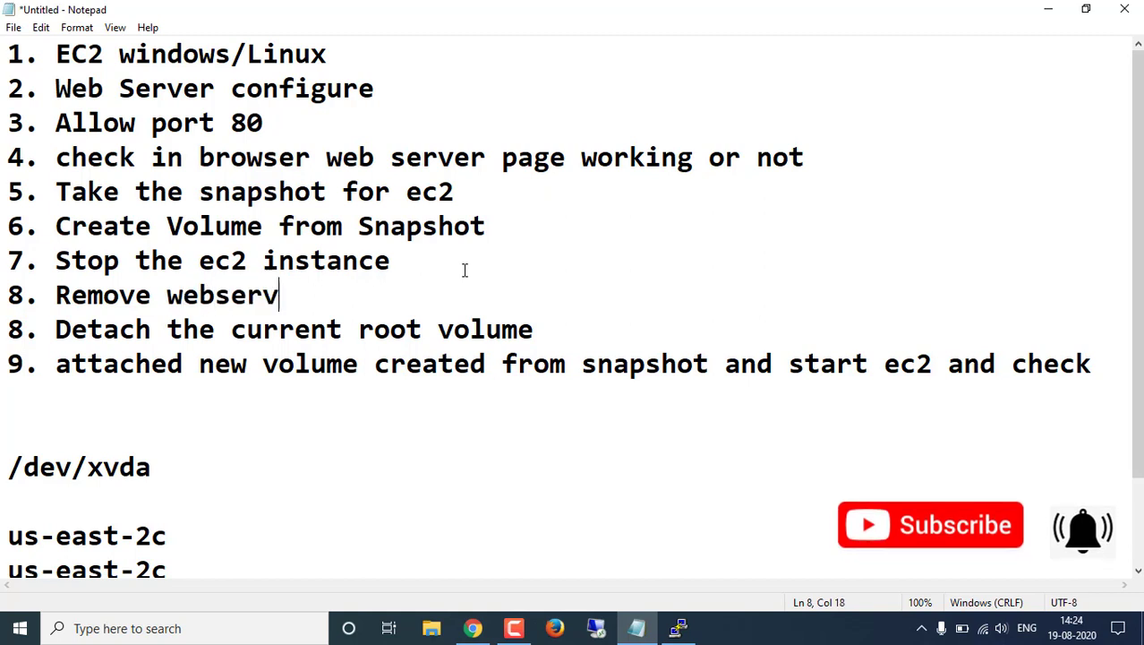
{"action": "type", "text": "er from ec2 "}
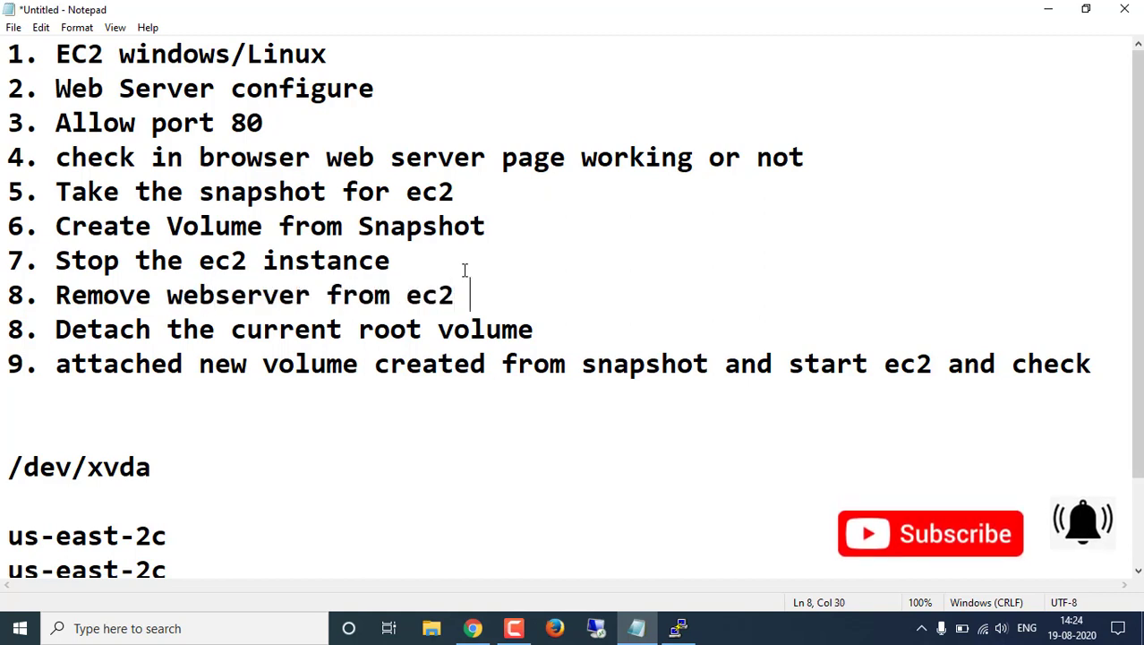
{"action": "type", "text": "instanc"}
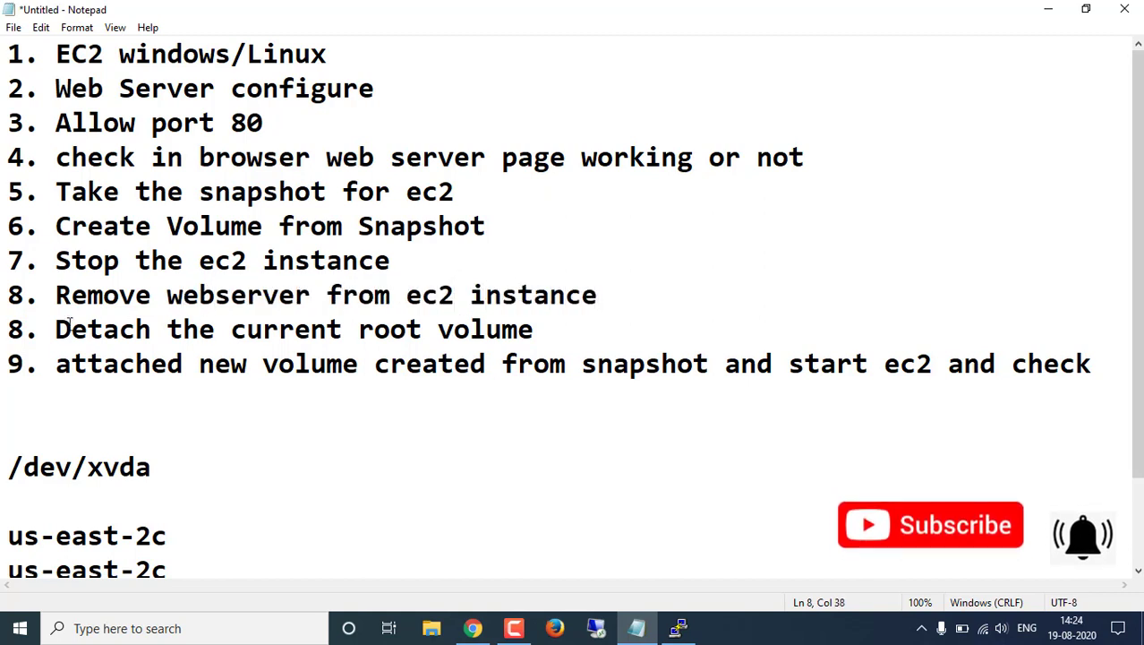
Renumber the line about detaching the current root volume to 9 and the line about attaching the new volume to 10
{"action": "type", "text": "e"}
{"action": "left_click", "coordinate": [25, 326]}
{"action": "key", "text": "BackSpace"}
{"action": "type", "text": "9"}
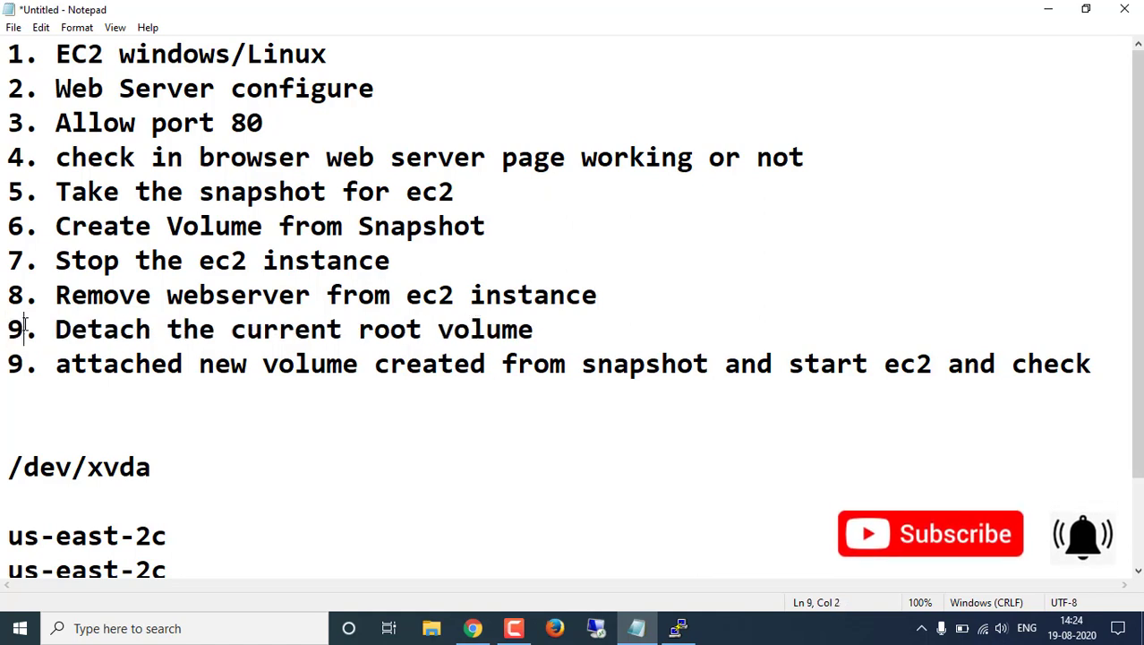
{"action": "left_click", "coordinate": [24, 367]}
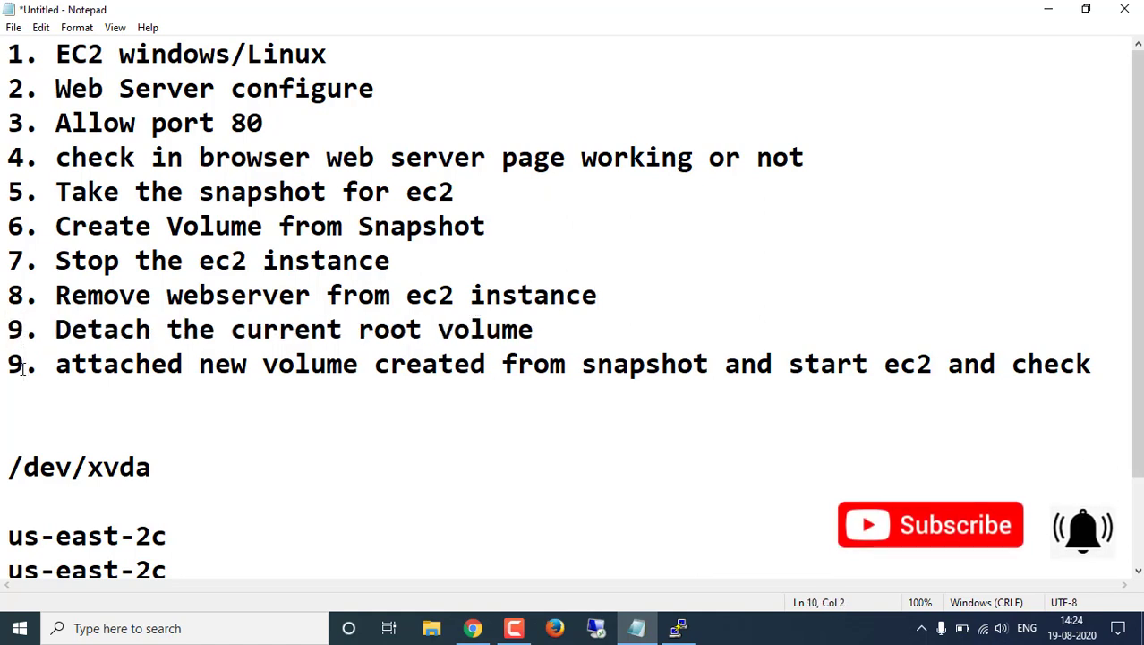
{"action": "key", "text": "BackSpace"}
{"action": "type", "text": "10"}
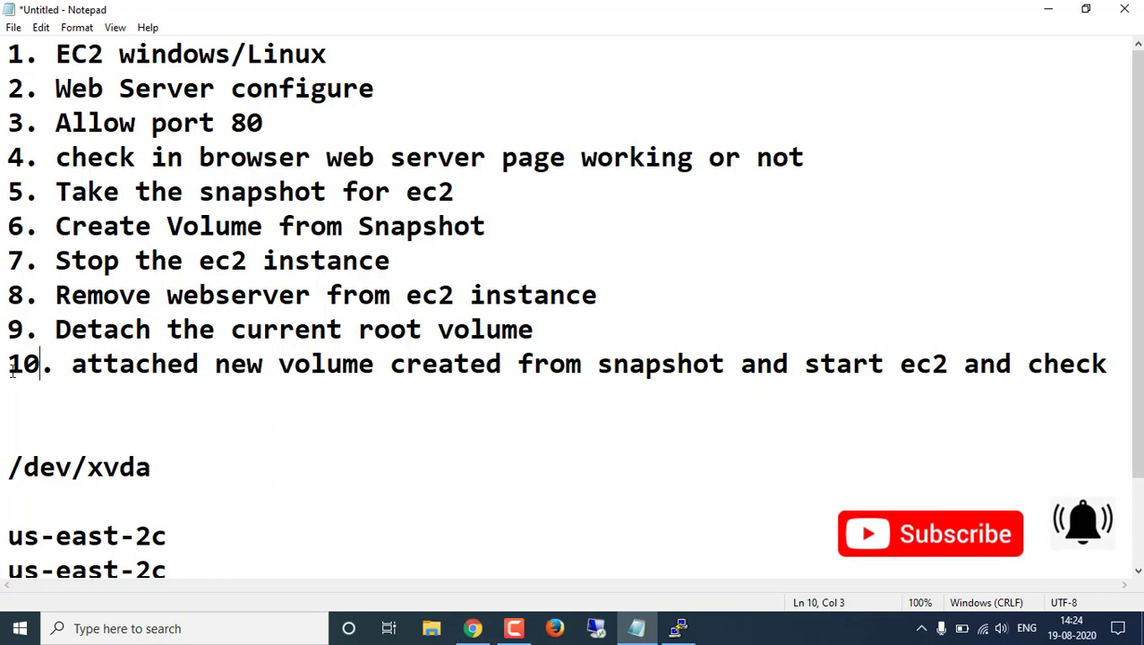
Review the notes from the webserver removal line through the detach and attach lines to the /dev/xvda device name and the us-east-2c entries
{"action": "left_click", "coordinate": [263, 296]}
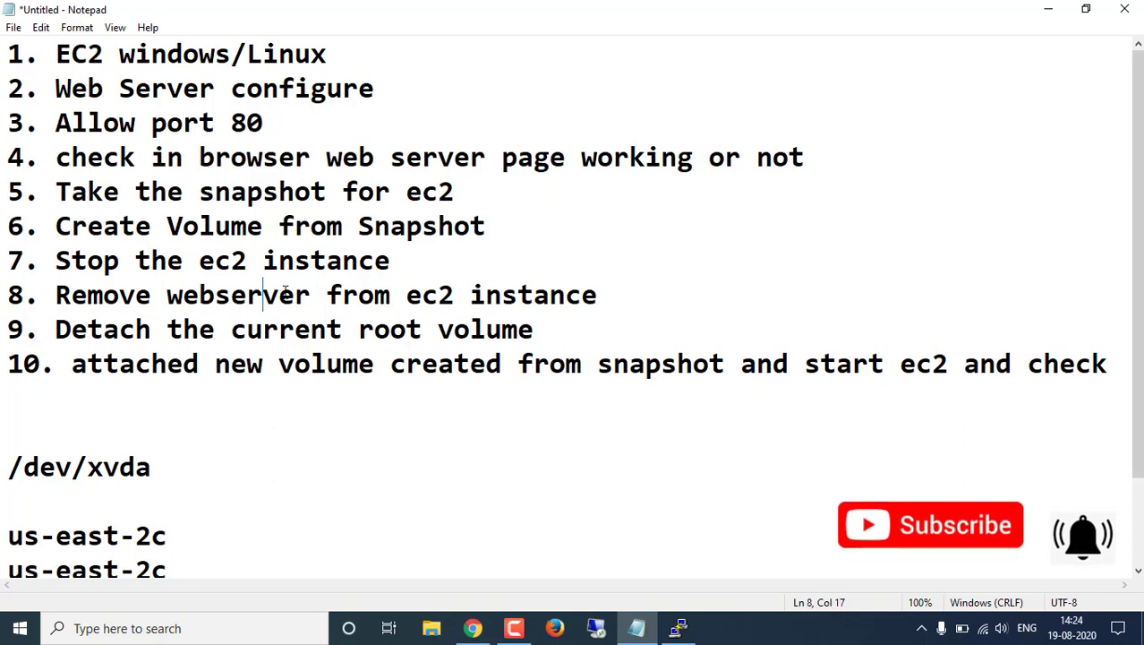
{"action": "key", "text": "shift+Right"}
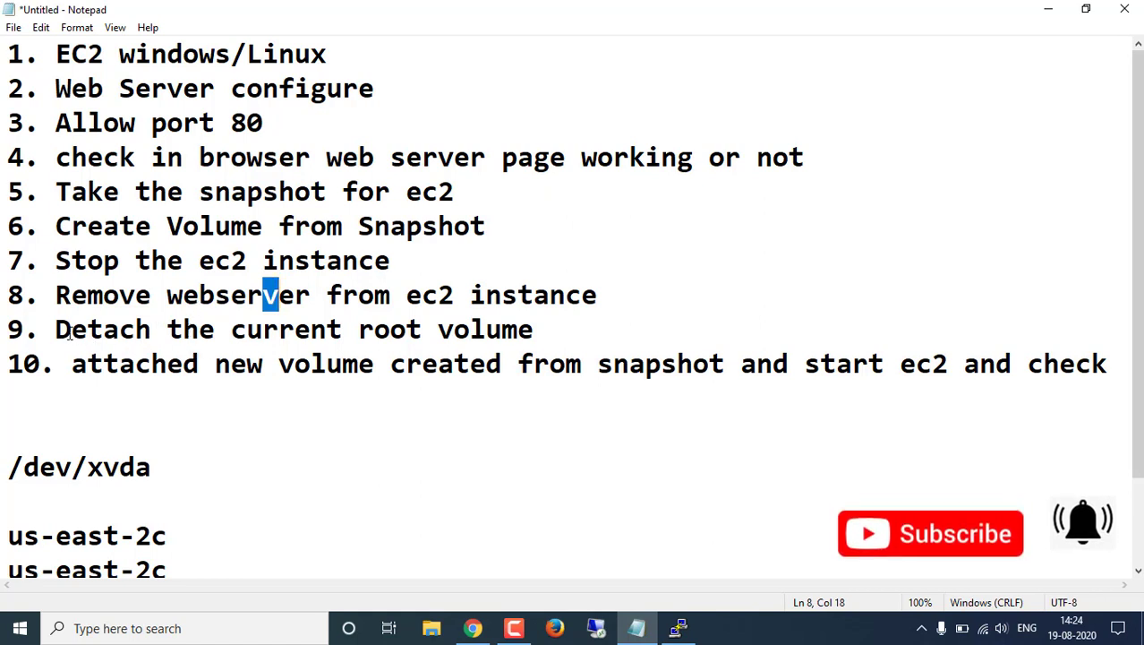
{"action": "left_click_drag", "start_coordinate": [71, 331], "coordinate": [134, 330]}
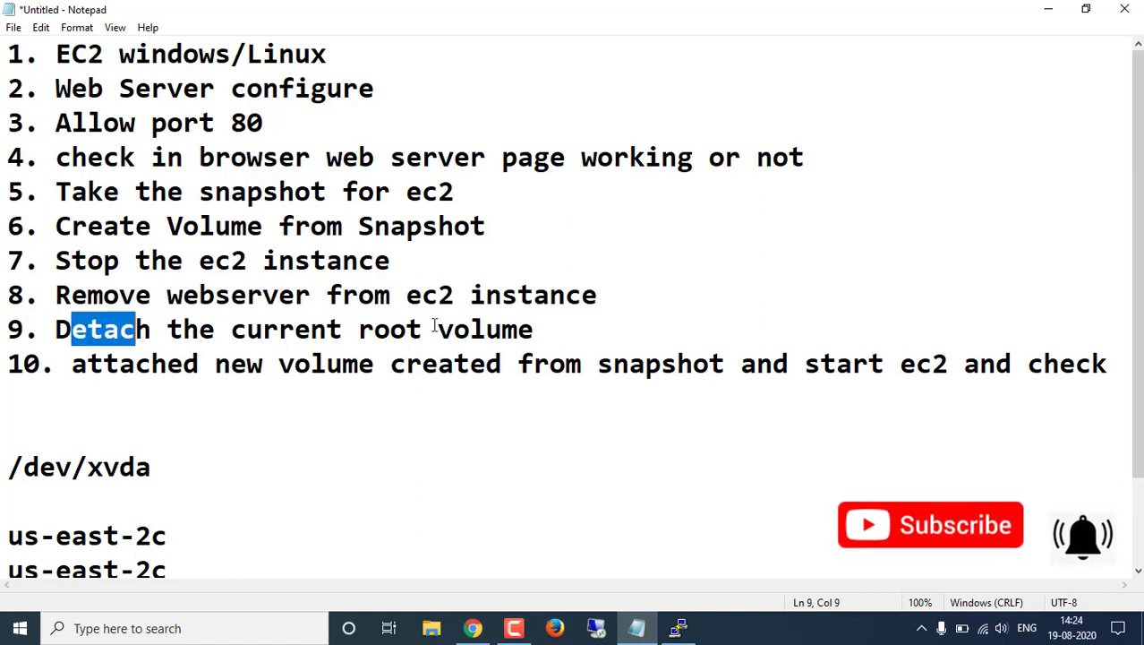
{"action": "left_click", "coordinate": [166, 329]}
{"action": "left_click_drag", "start_coordinate": [56, 329], "coordinate": [538, 333]}
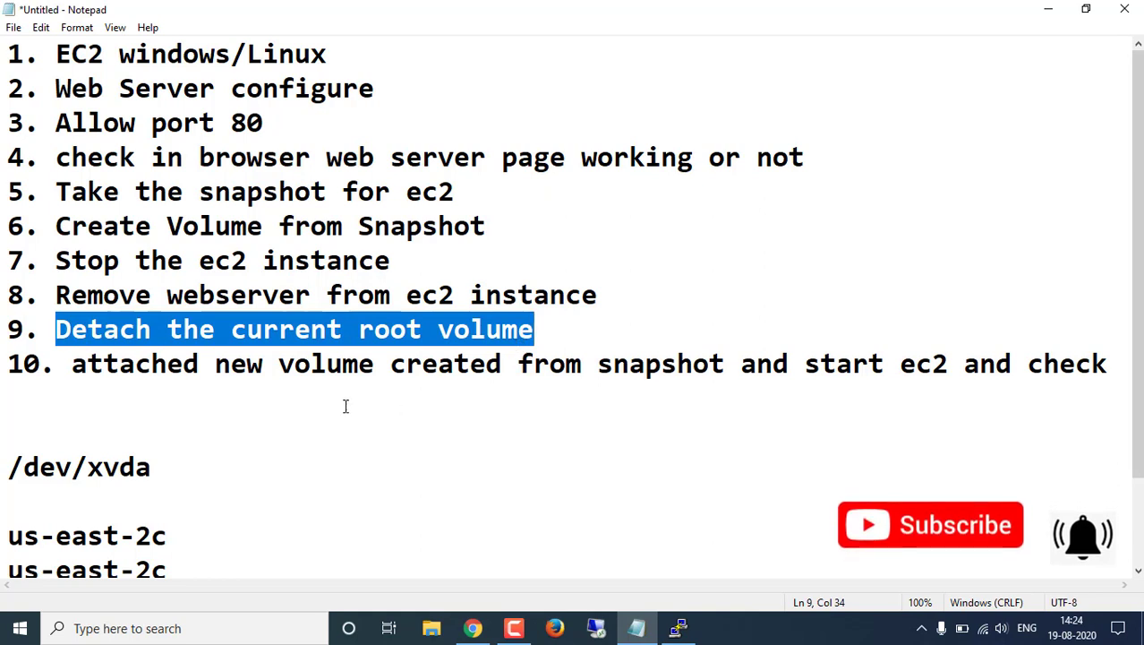
{"action": "left_click_drag", "start_coordinate": [71, 365], "coordinate": [548, 367]}
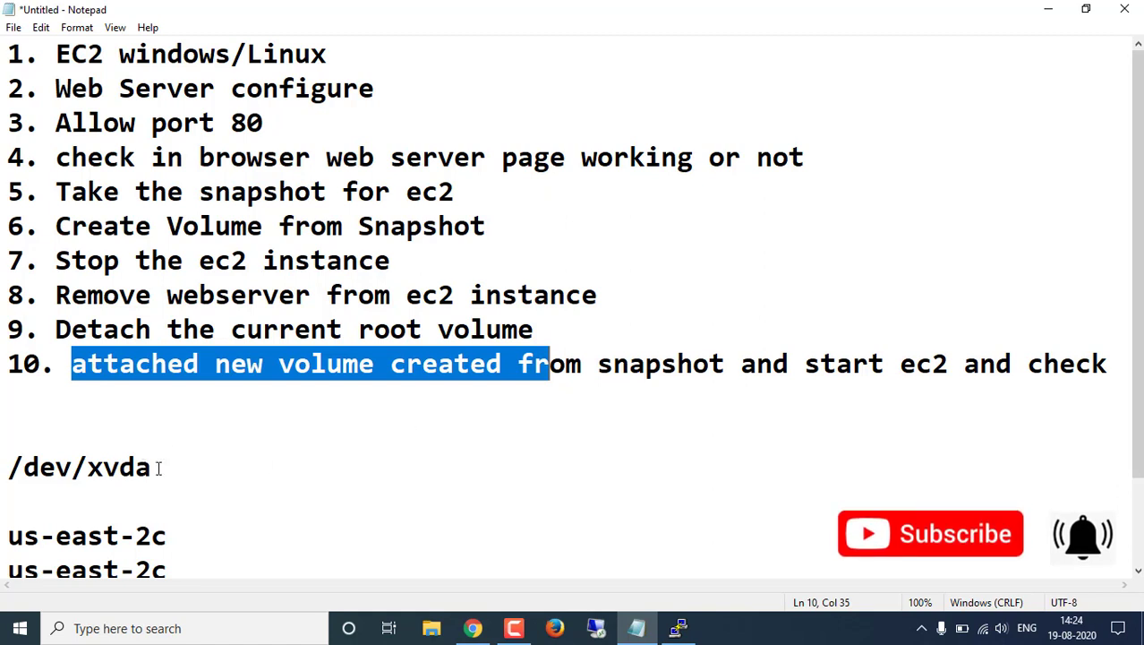
{"action": "left_click_drag", "start_coordinate": [154, 467], "coordinate": [8, 467]}
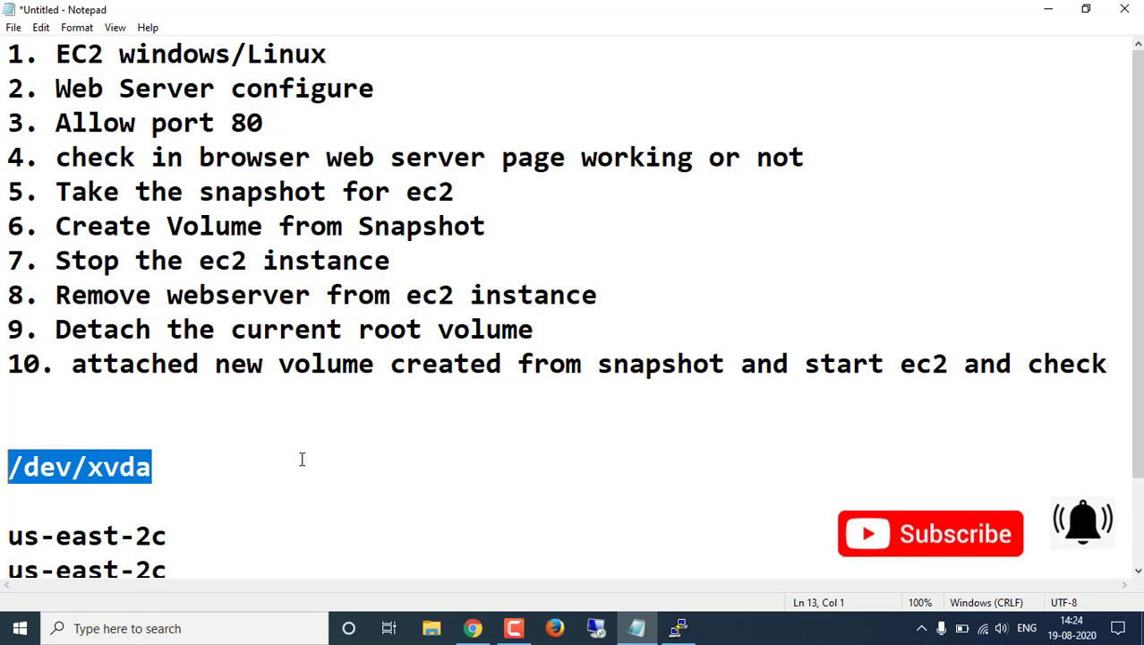
{"action": "scroll", "coordinate": [393, 446], "scroll_direction": "down", "scroll_amount": 1}
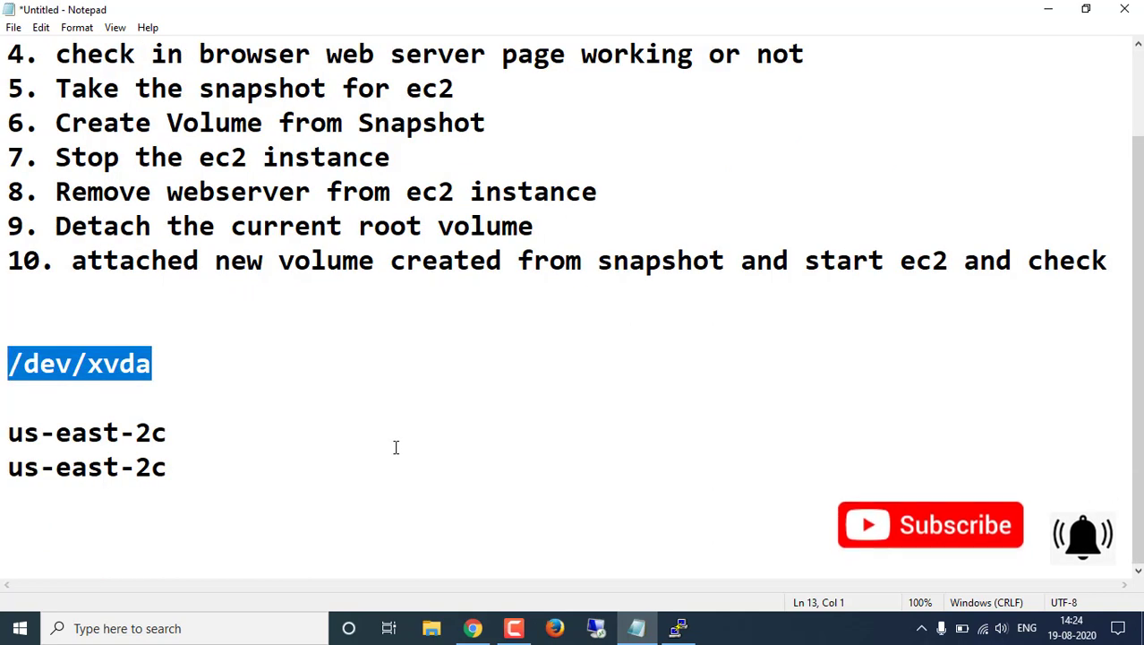